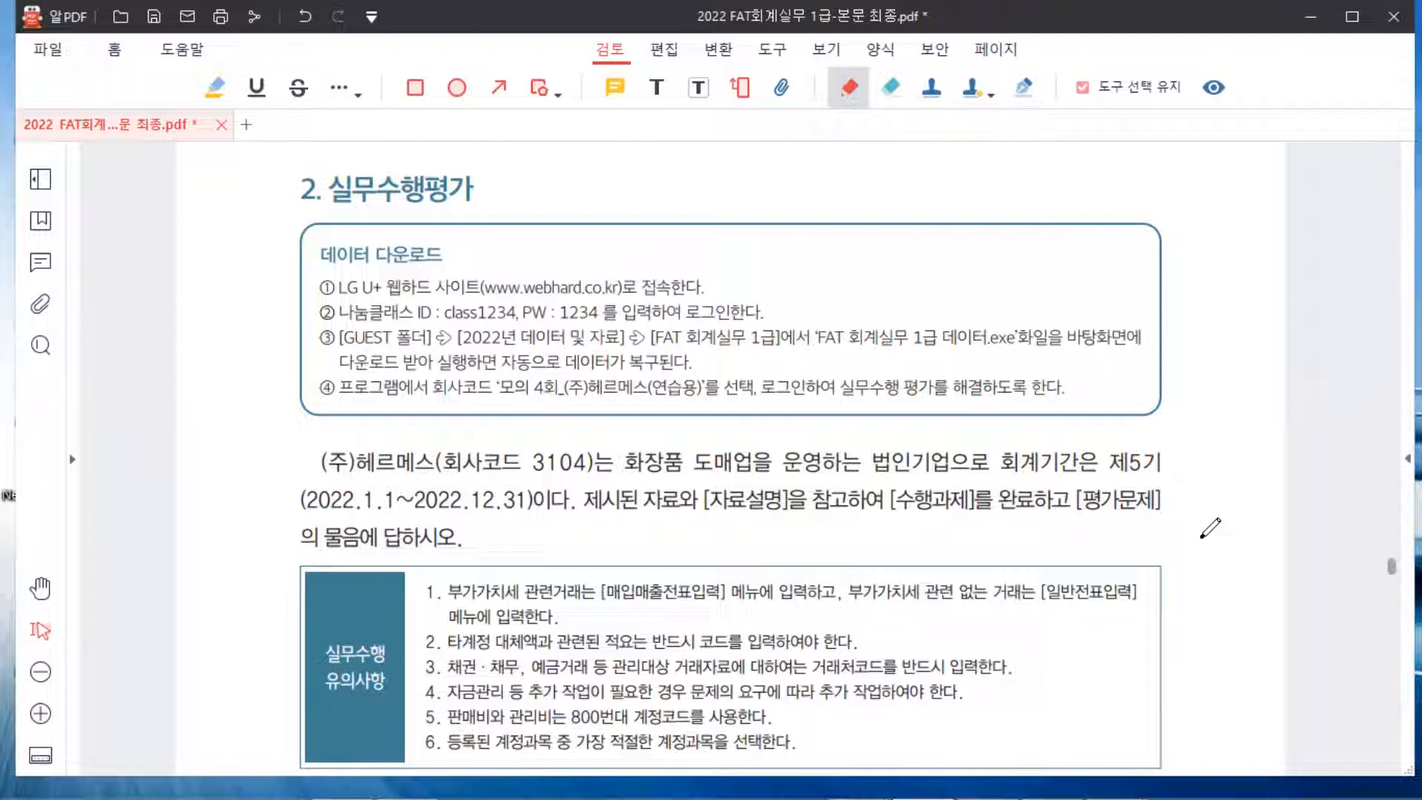
Scroll the textbook PDF to the 문제1 기초정보관리의 이해 page with the 사업자등록증 image
scroll(1066, 375, down, 2)
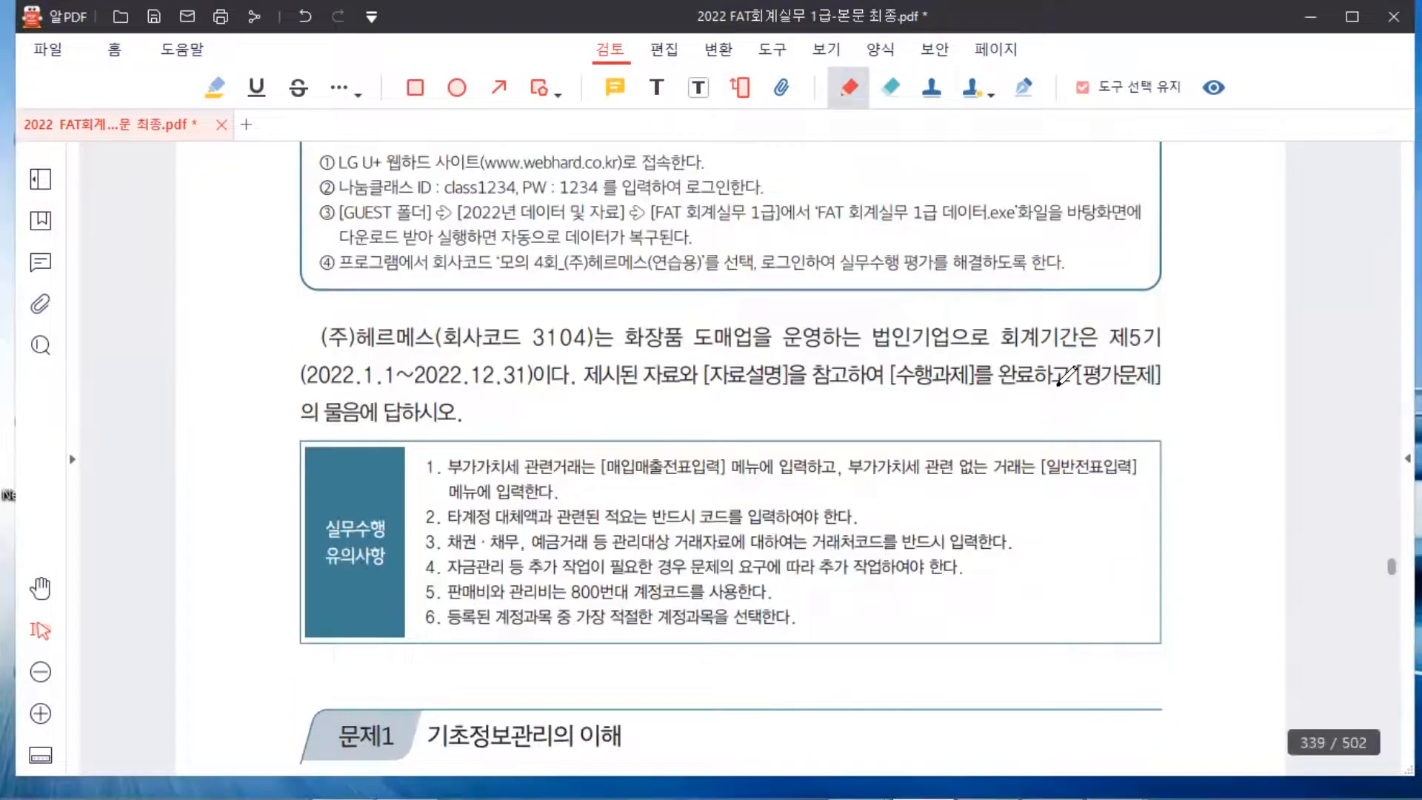
scroll(1067, 375, down, 6)
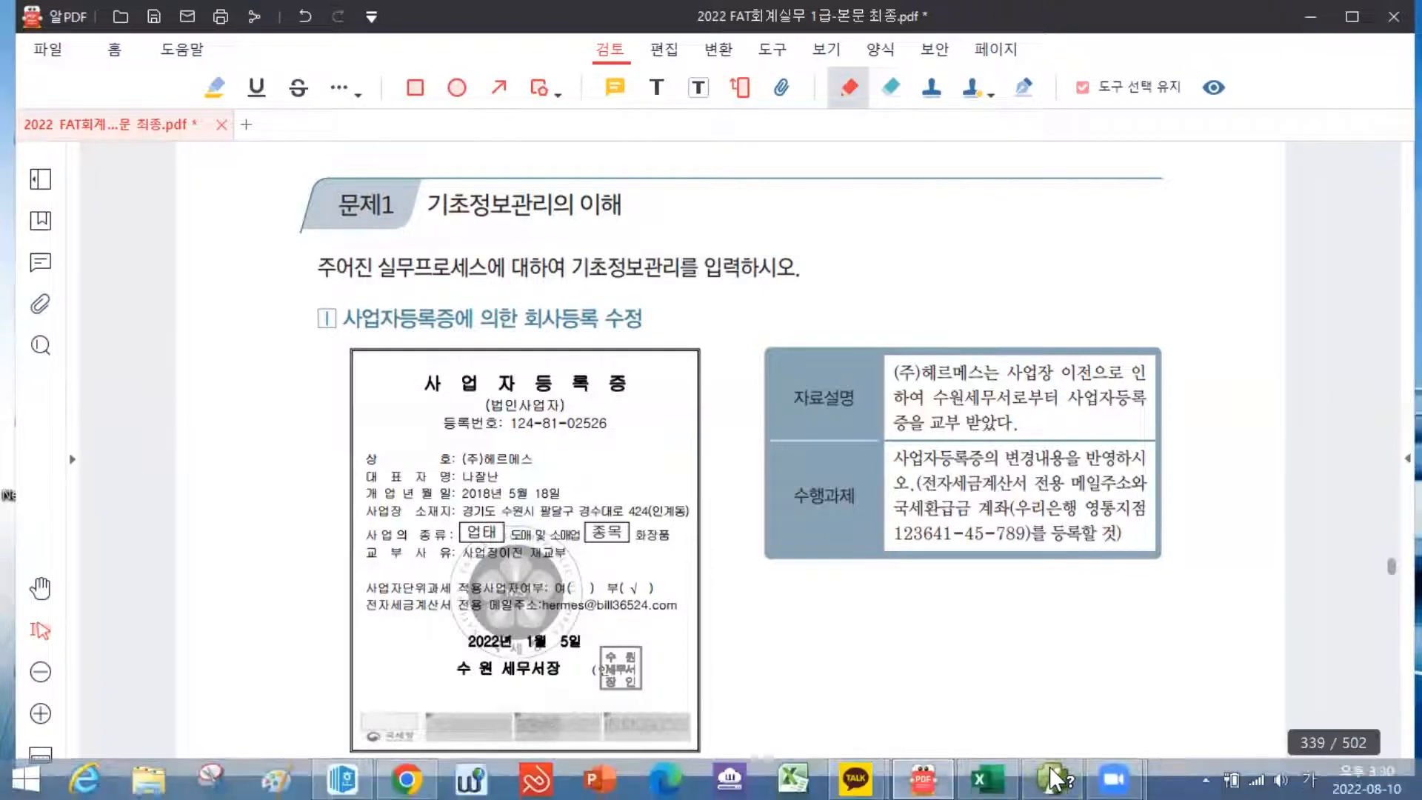
Log in to company 3104 모의4회-(주)헤르메스(연습용), agreeing to close the previously open menus
click(1049, 783)
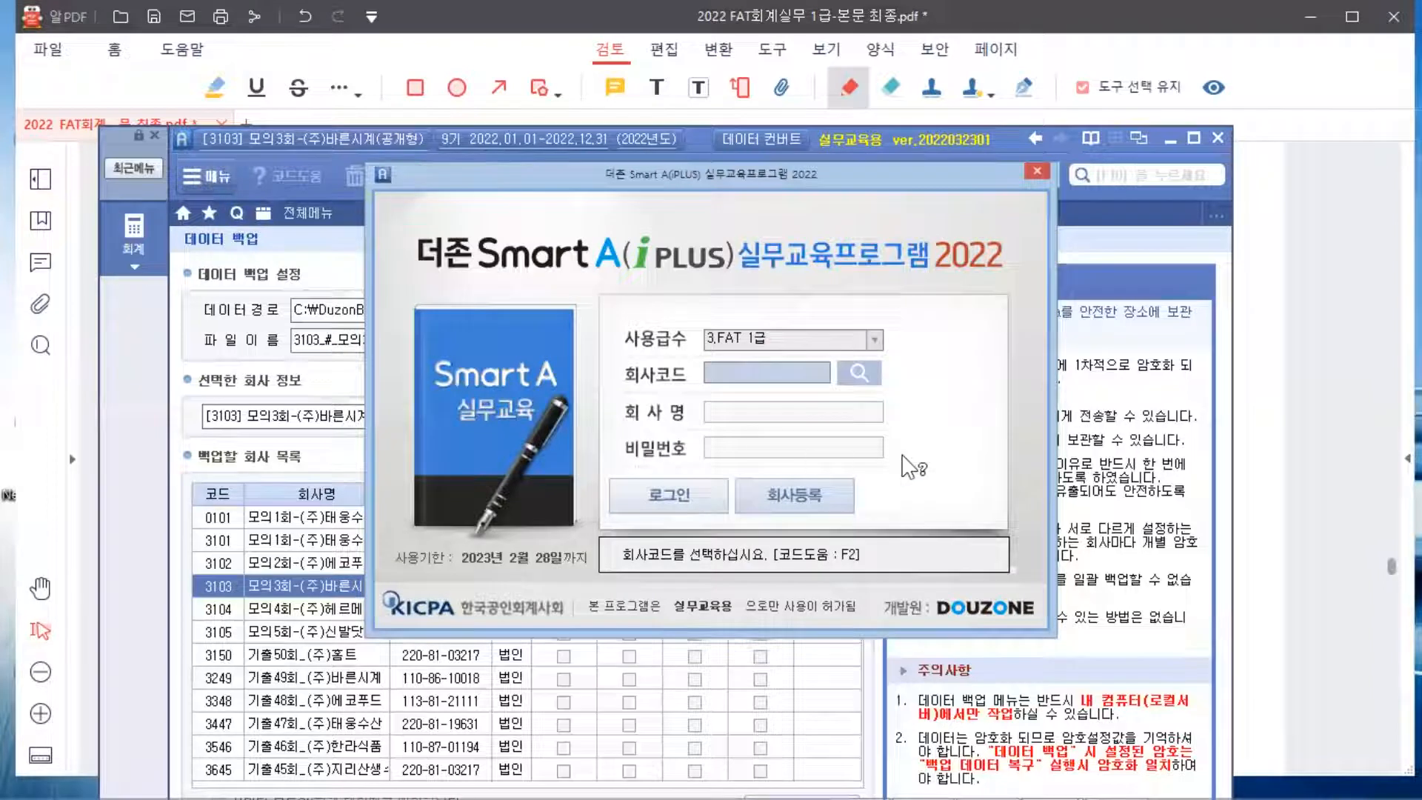
click(859, 372)
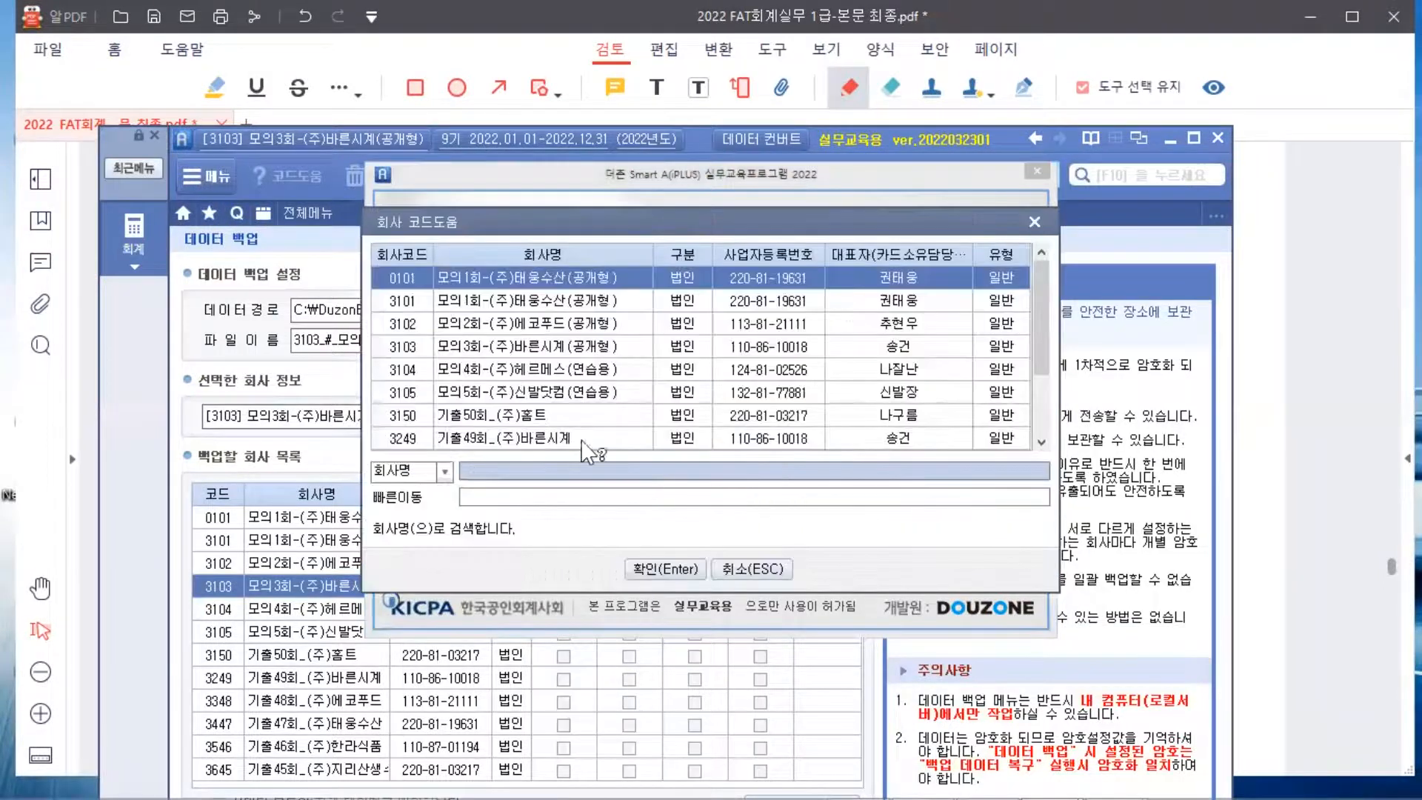
click(546, 374)
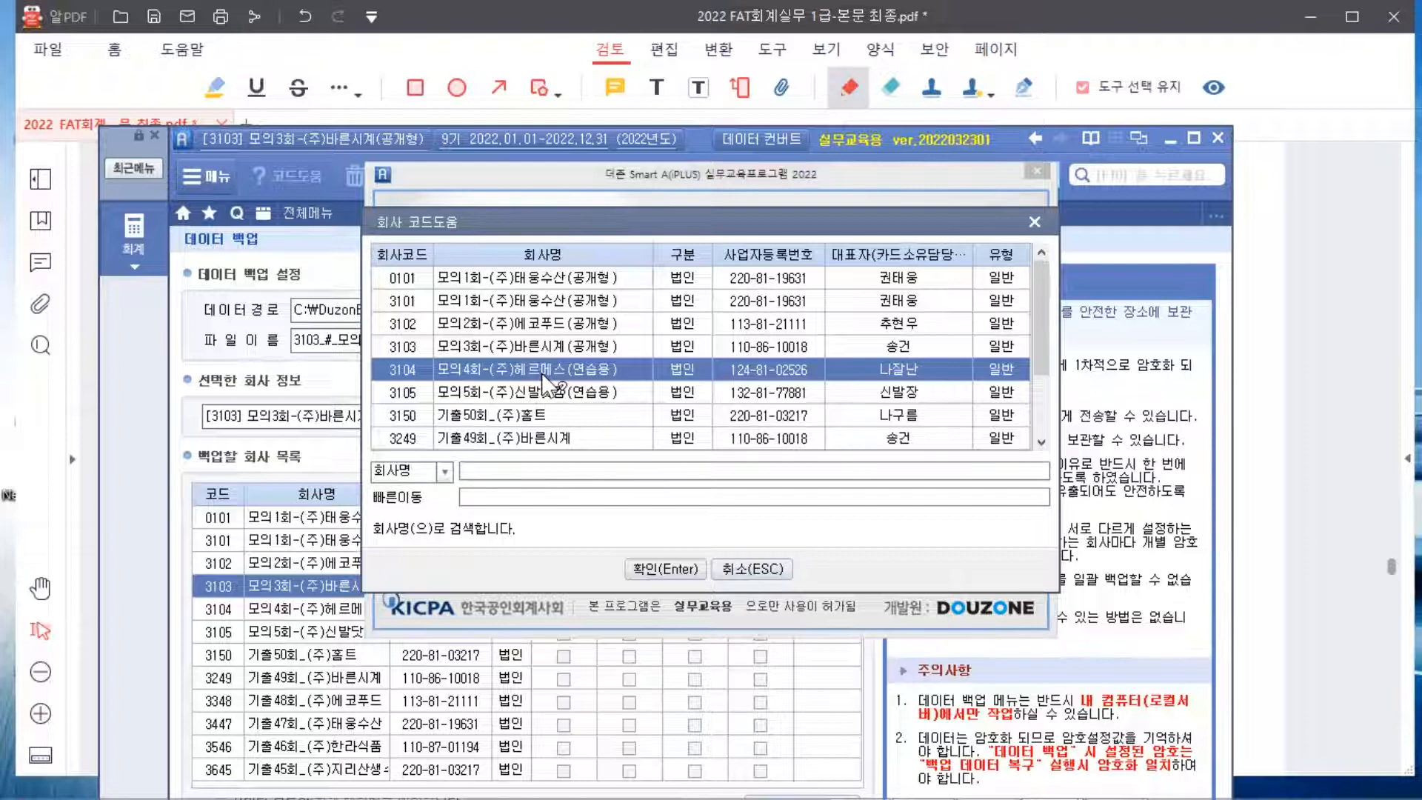
double_click(544, 377)
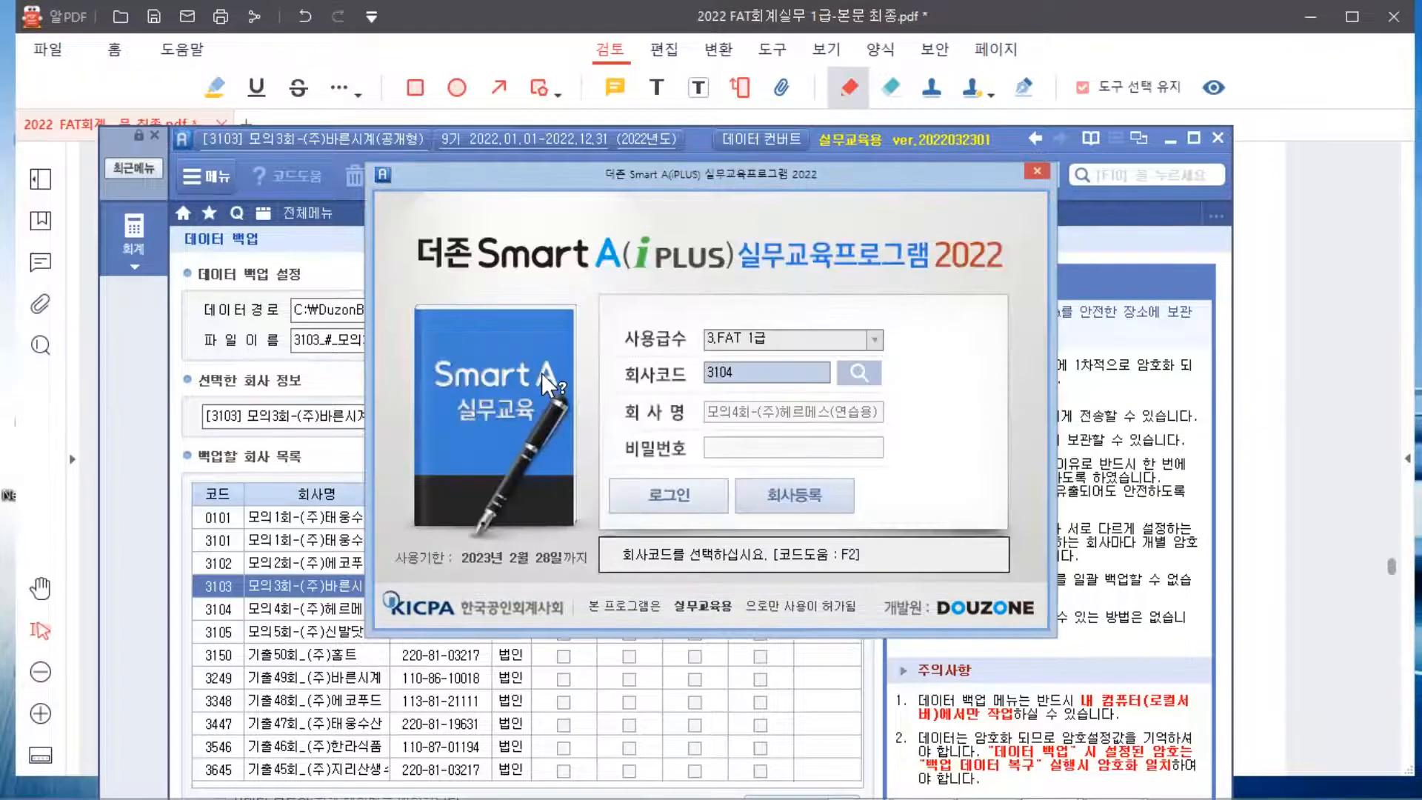
click(691, 483)
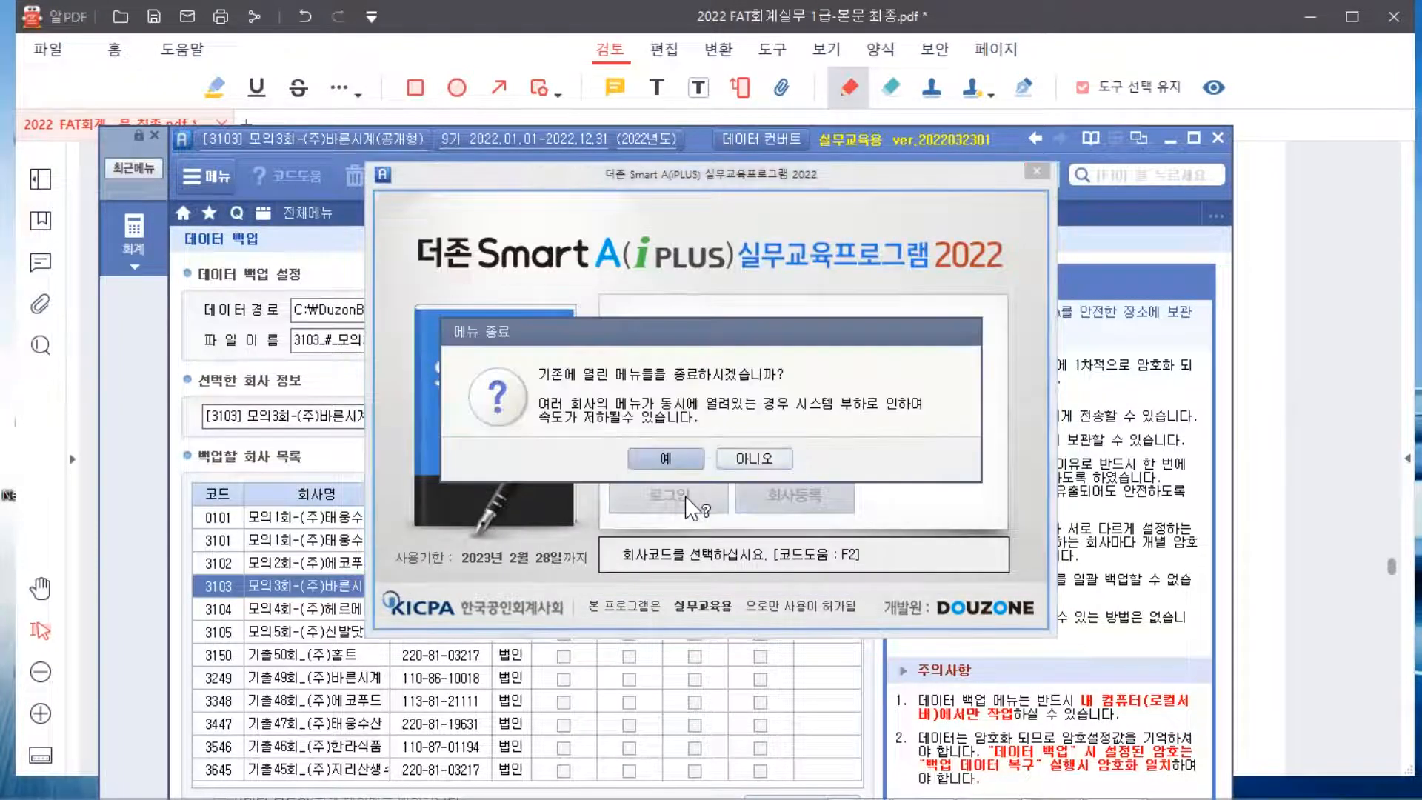
click(674, 458)
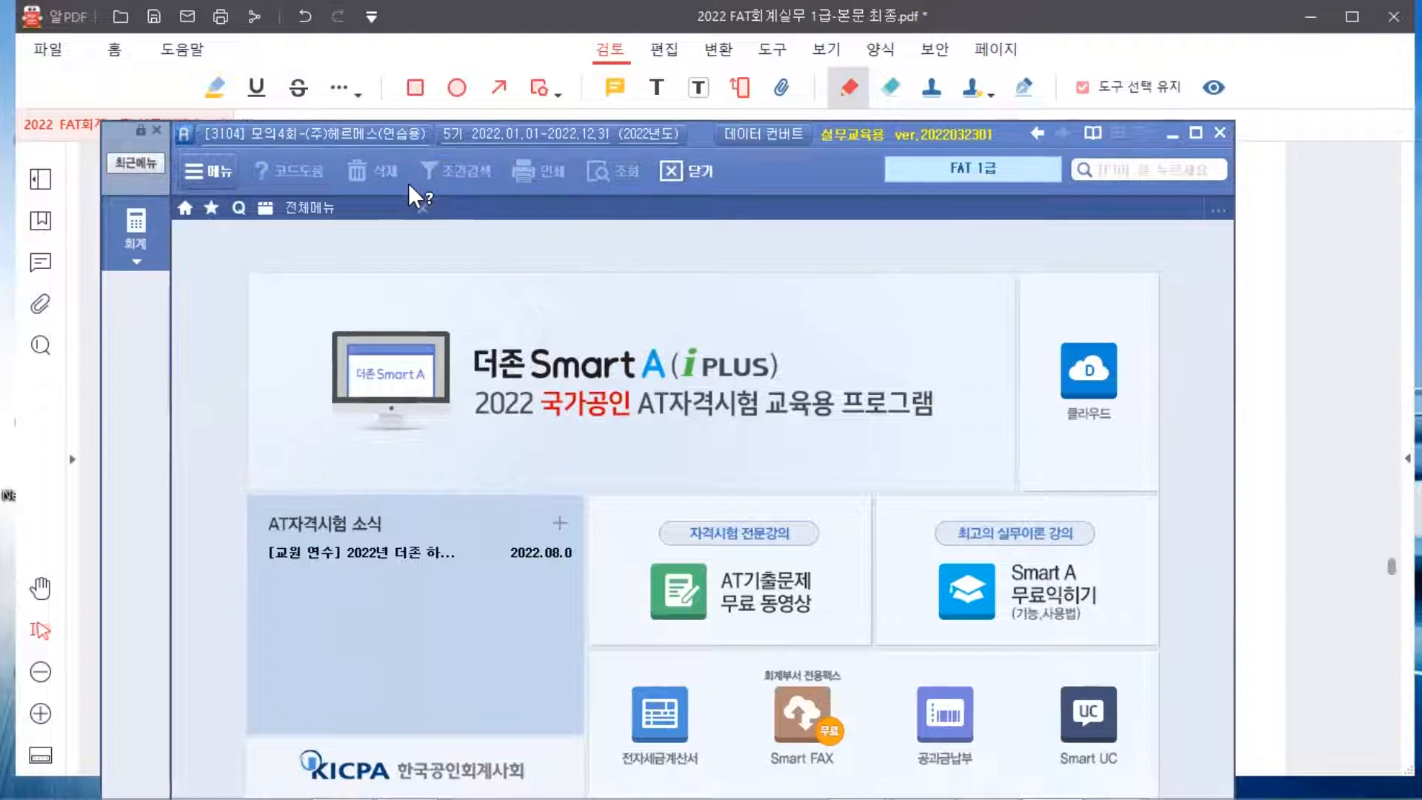
Open 회사등록 for company 3104 from 전체메뉴 and bring up the postal-code lookup for the address
drag(532, 140, 531, 51)
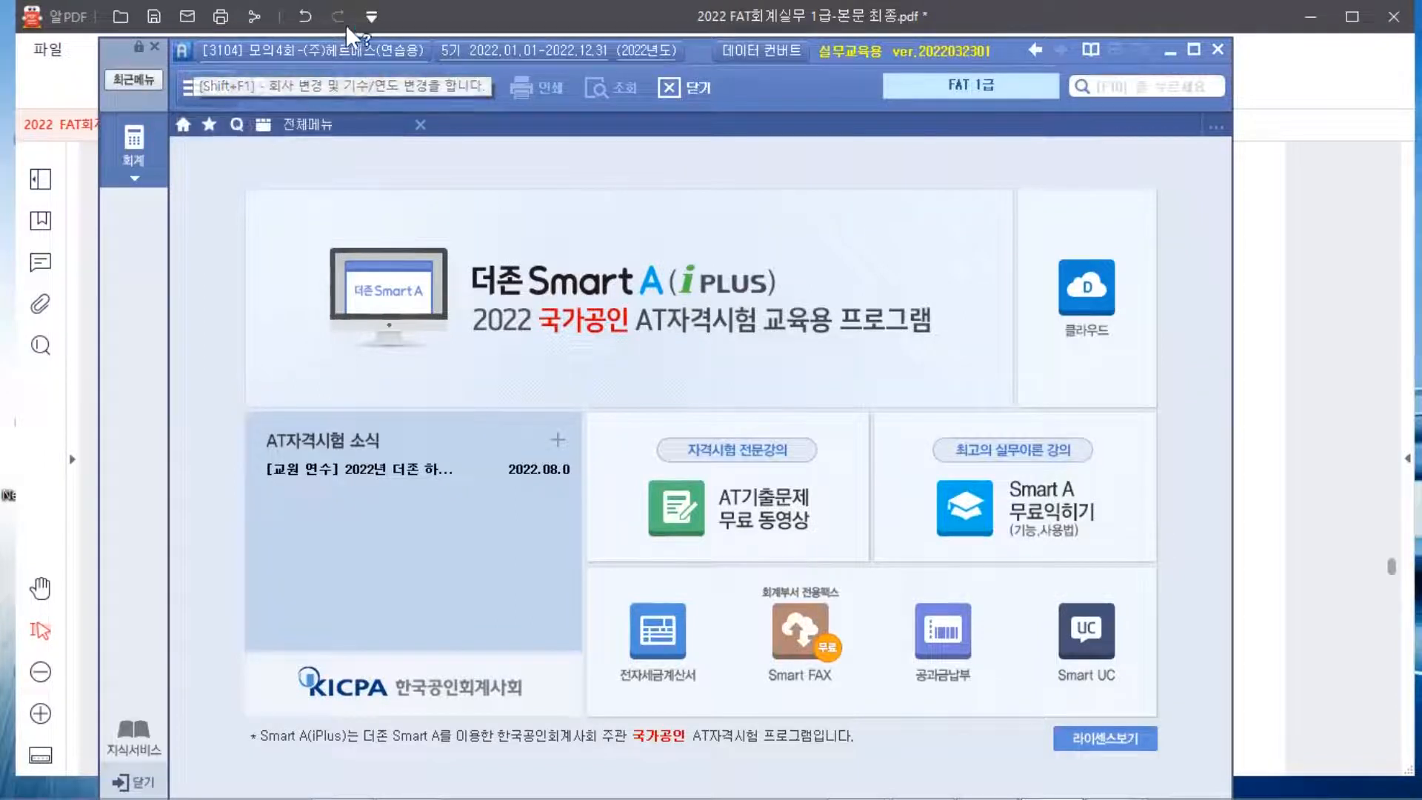
click(134, 159)
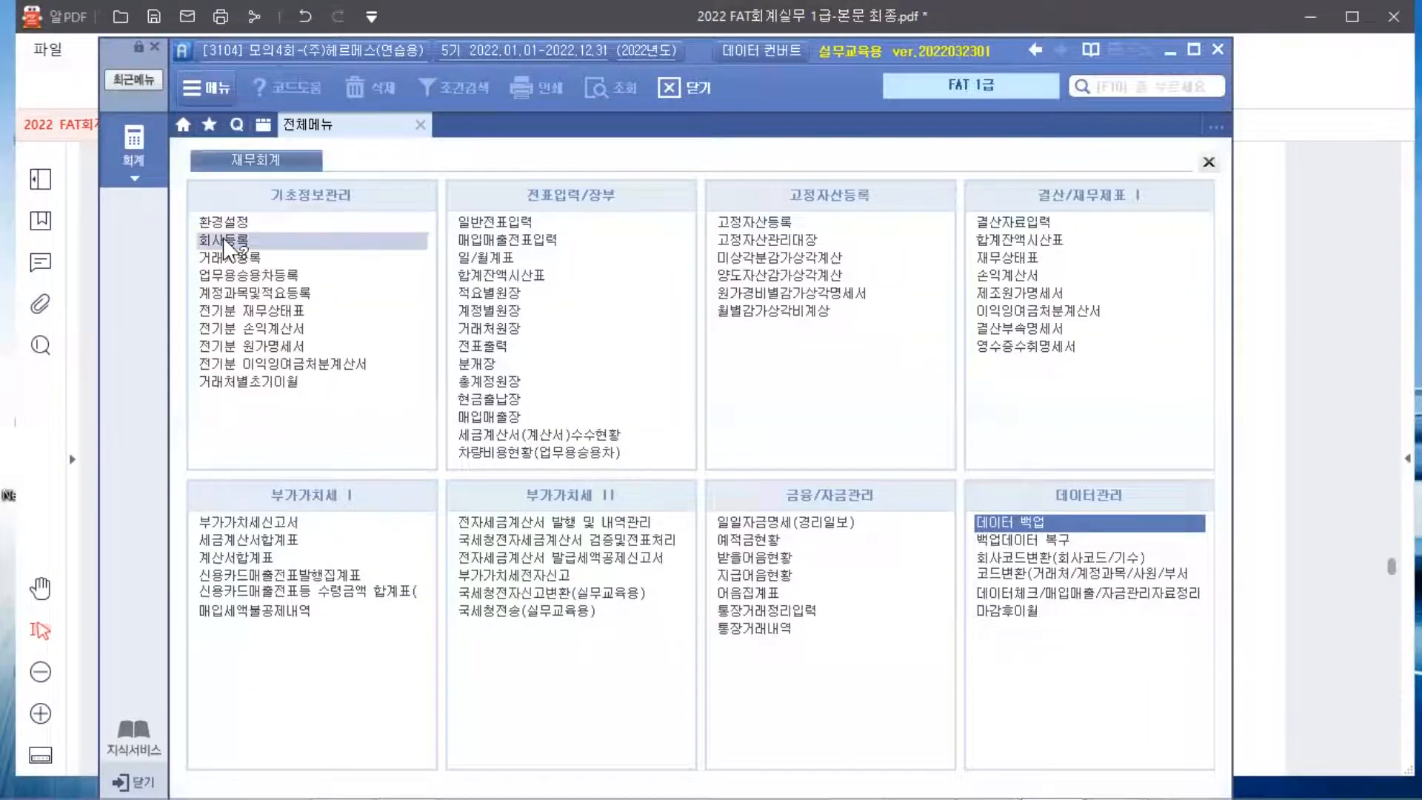
click(224, 242)
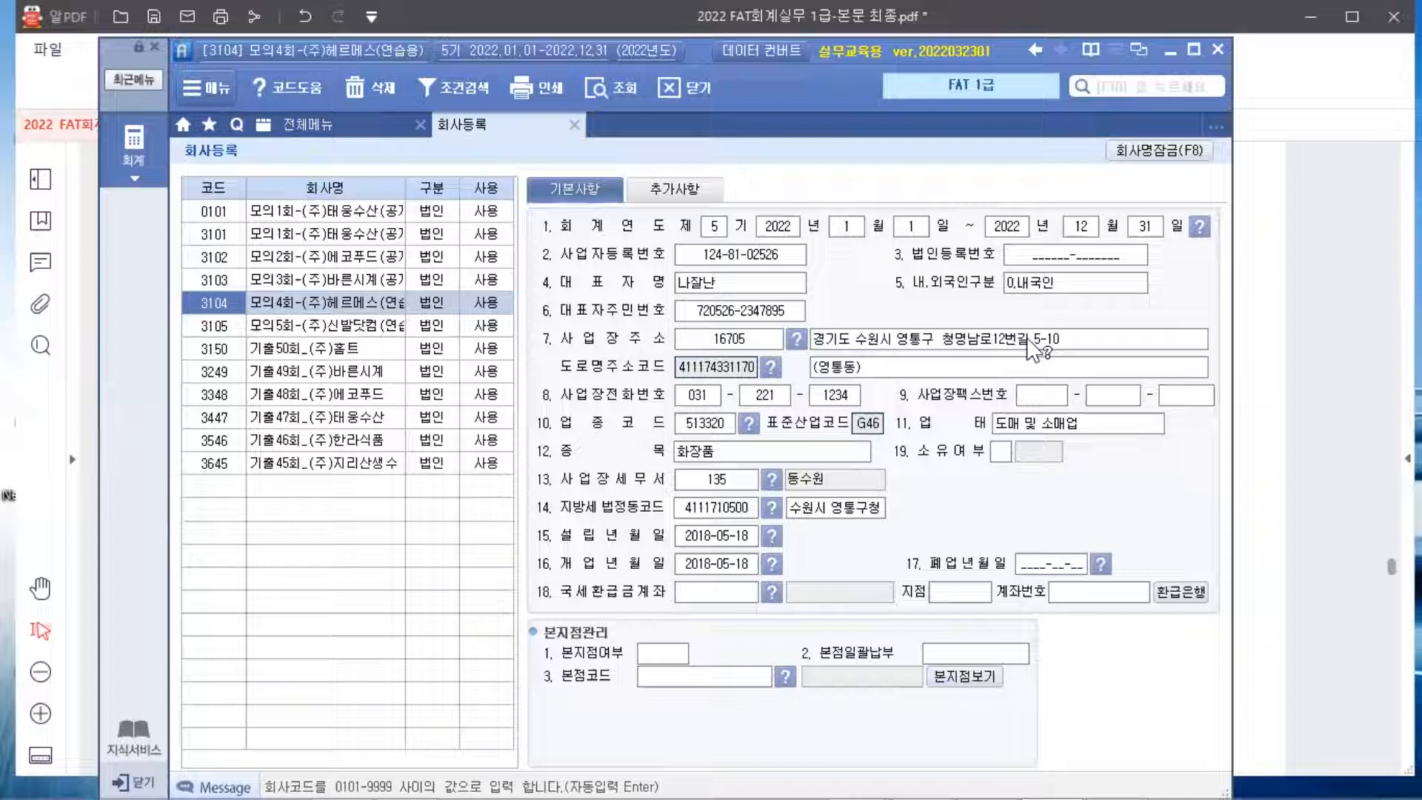
click(796, 339)
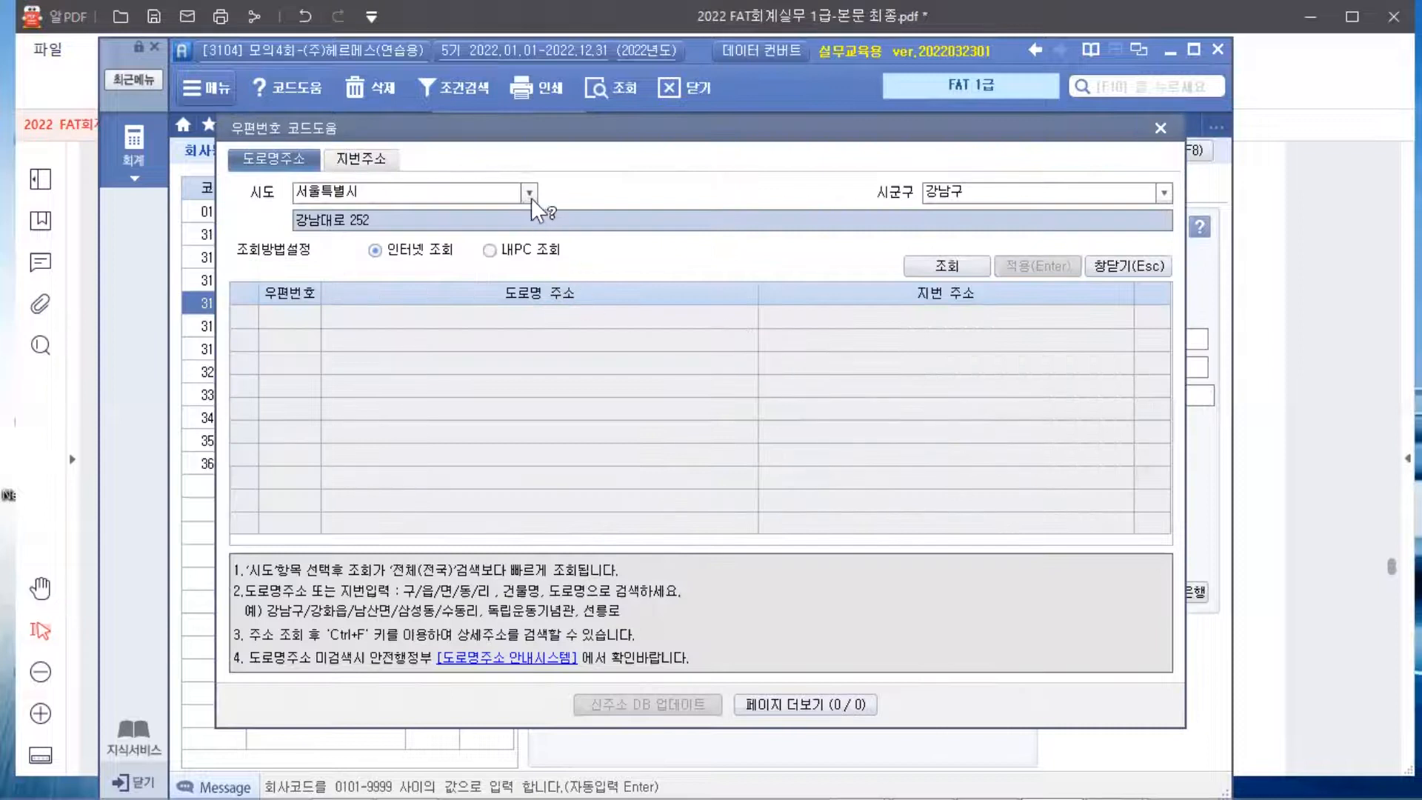
click(529, 194)
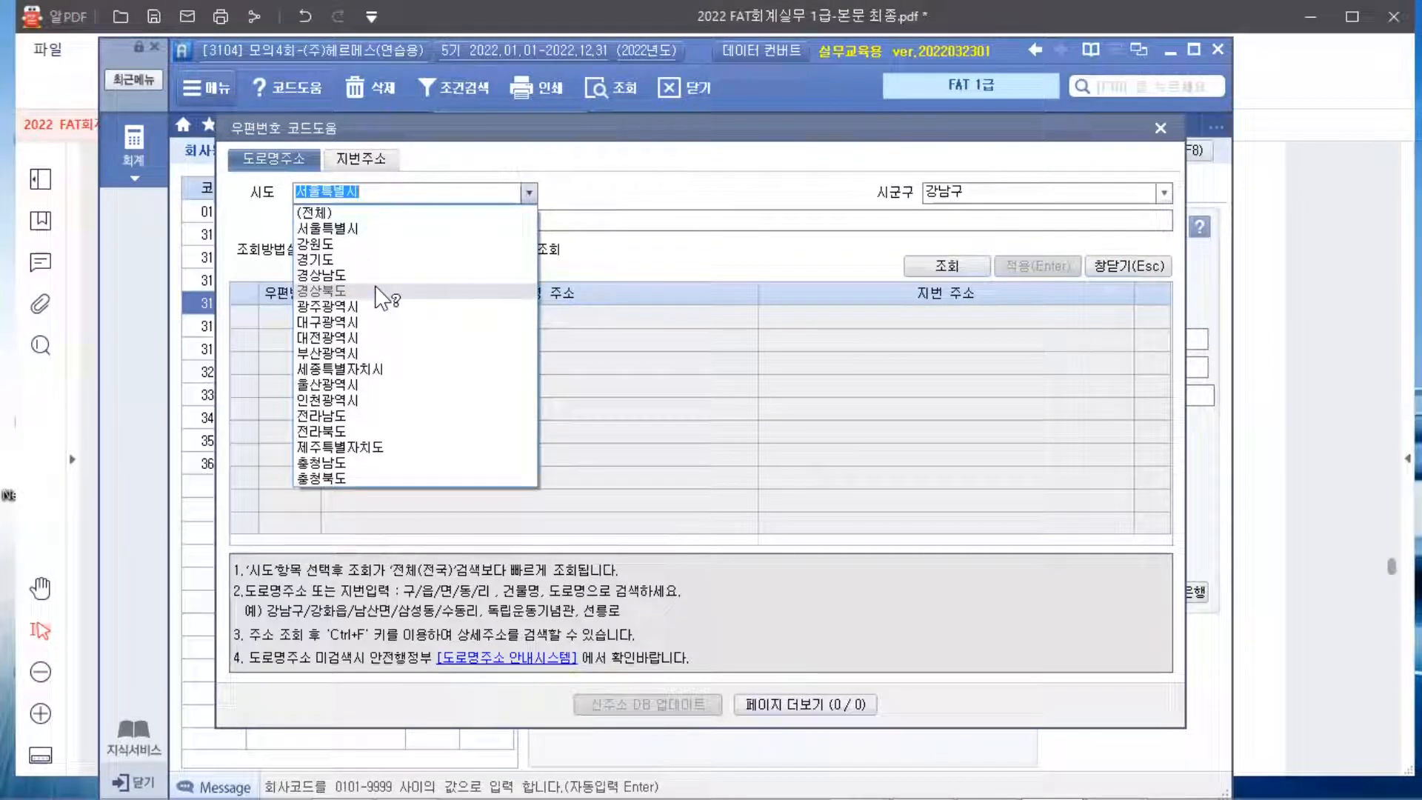
click(361, 258)
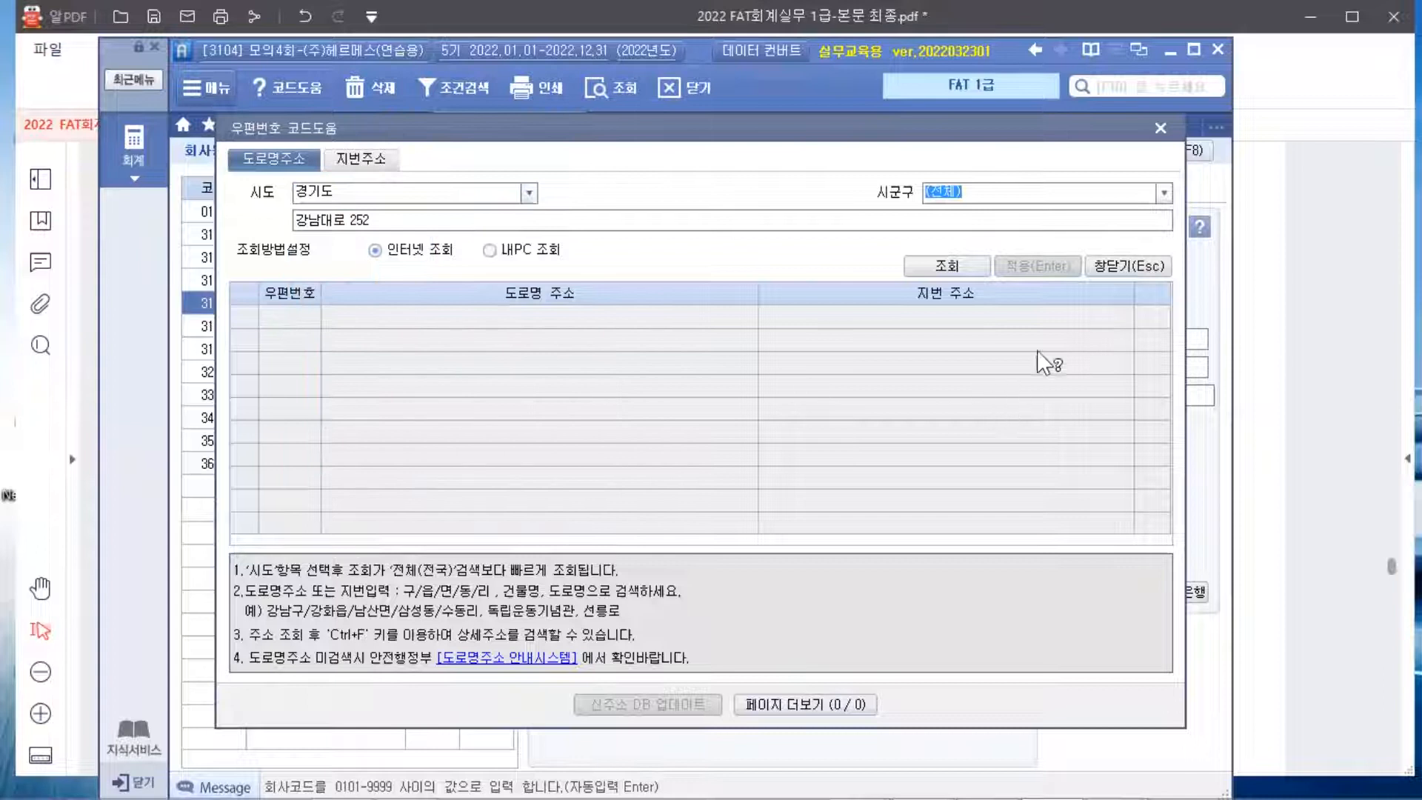
click(1164, 193)
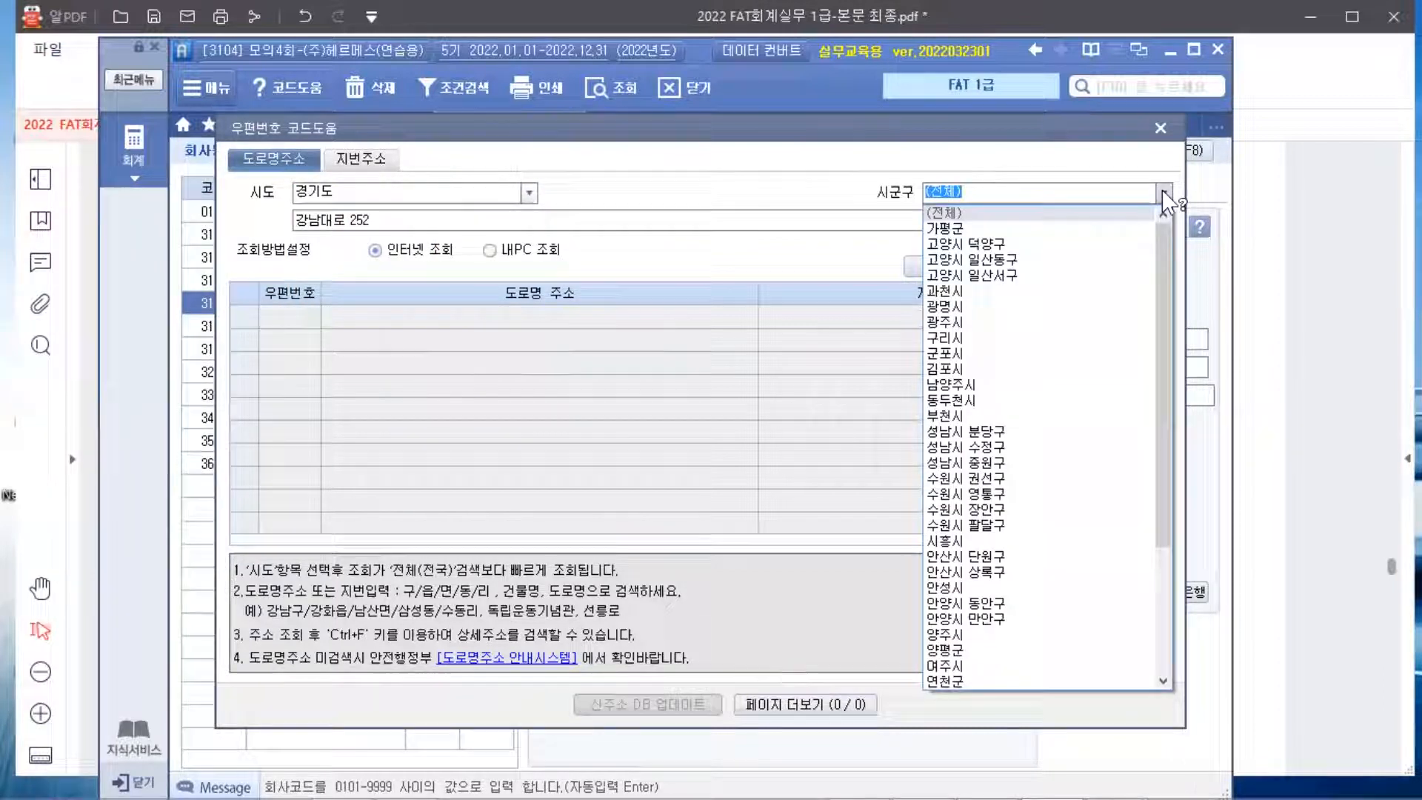
click(988, 527)
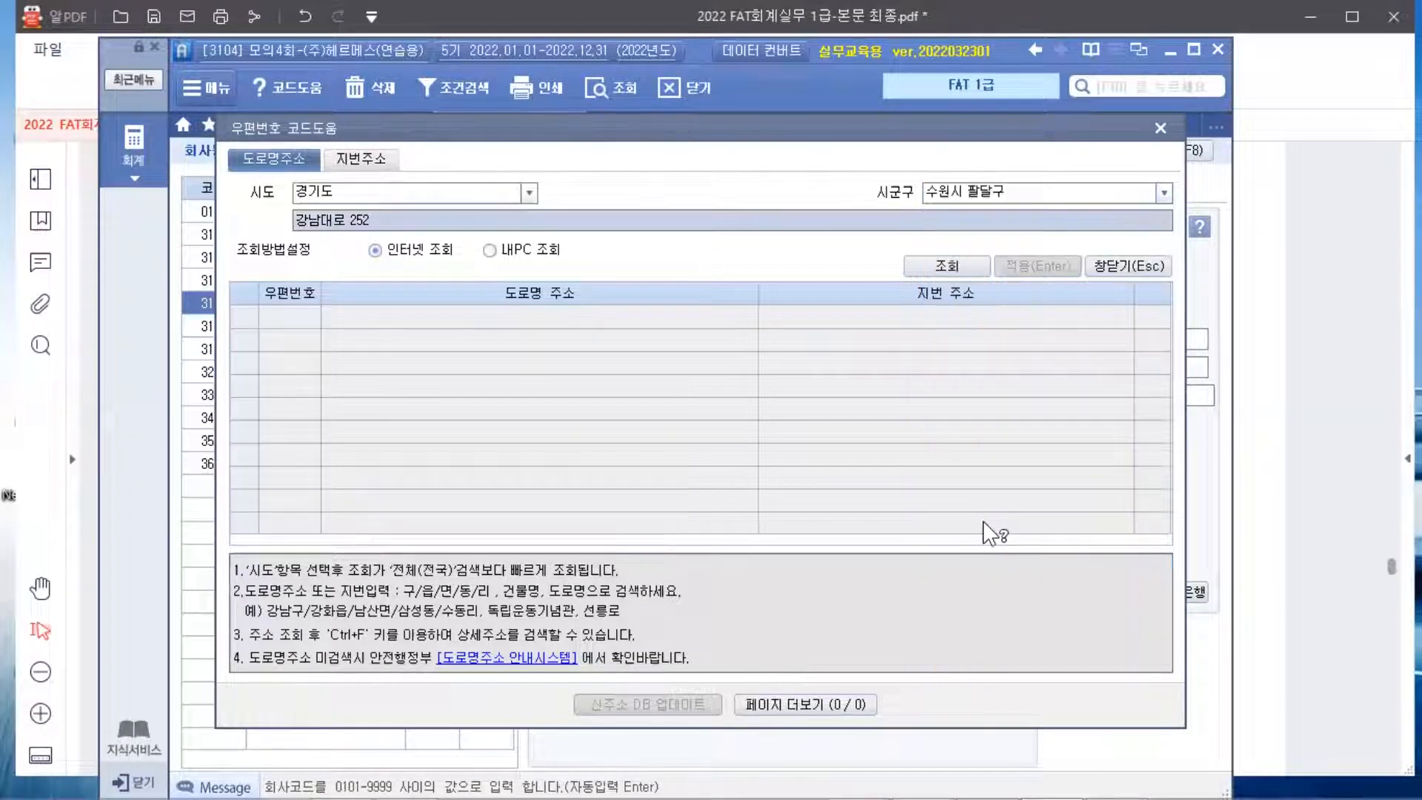
click(335, 221)
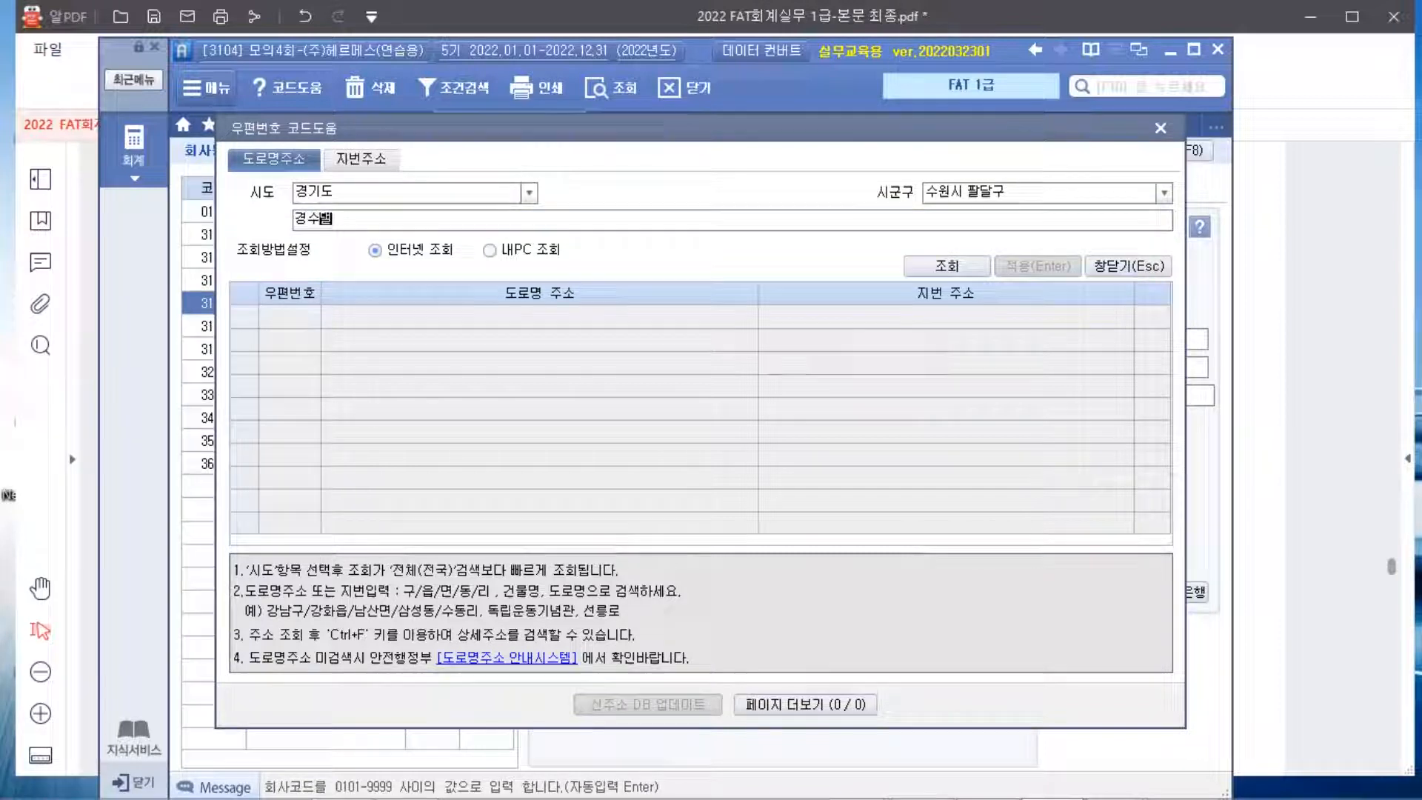
key(Return)
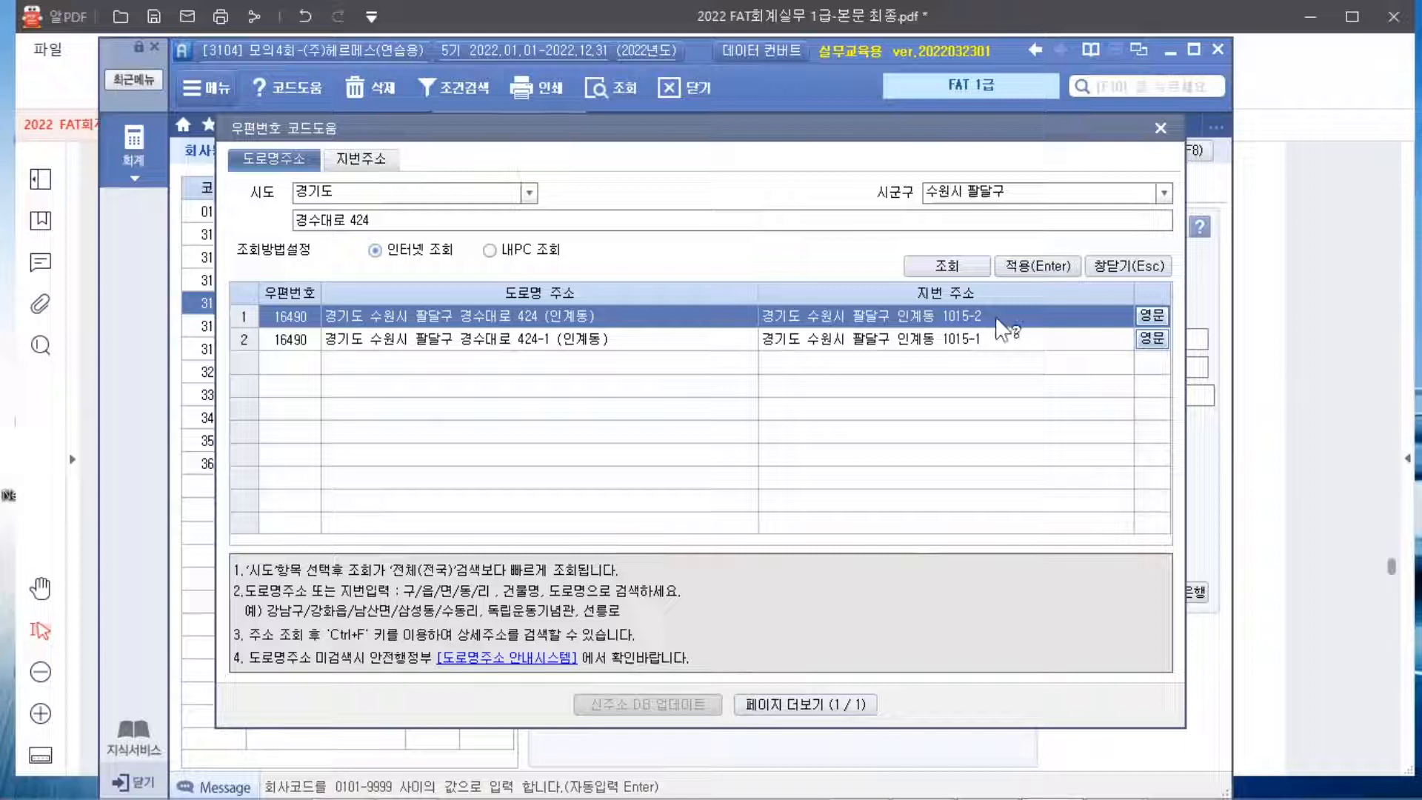
click(1037, 265)
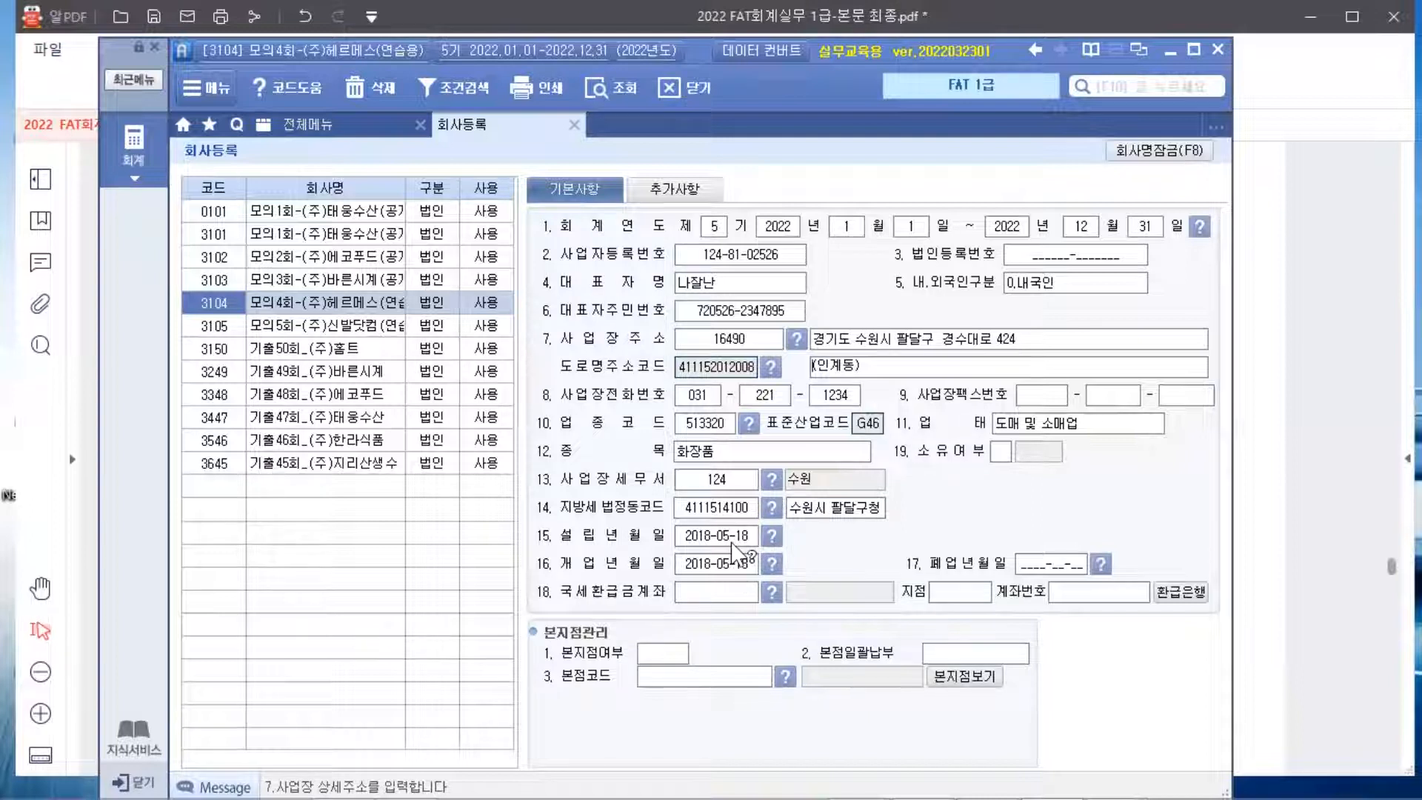
Set the tax refund account to 020 우리은행, branch 영통, and enter the refund account number
click(702, 595)
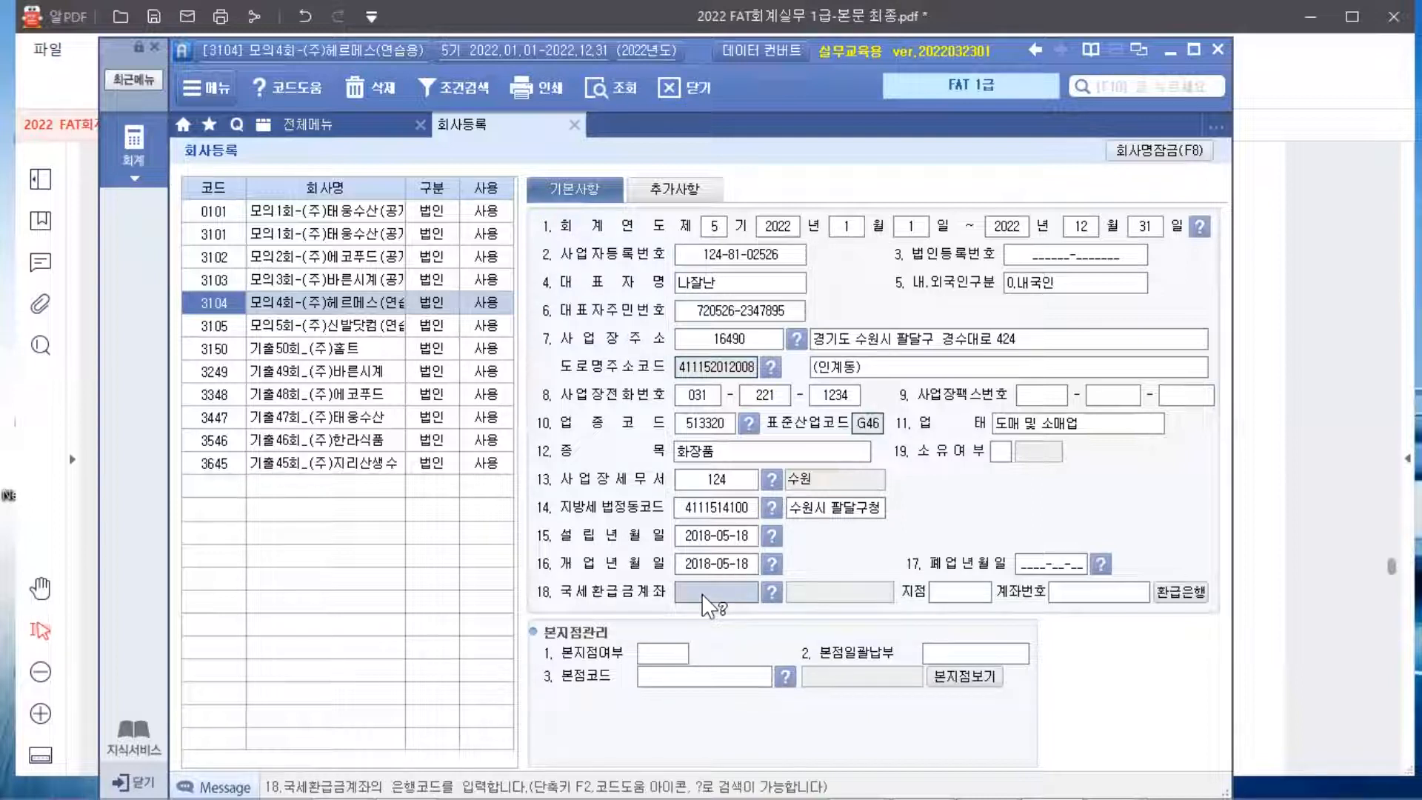
click(772, 593)
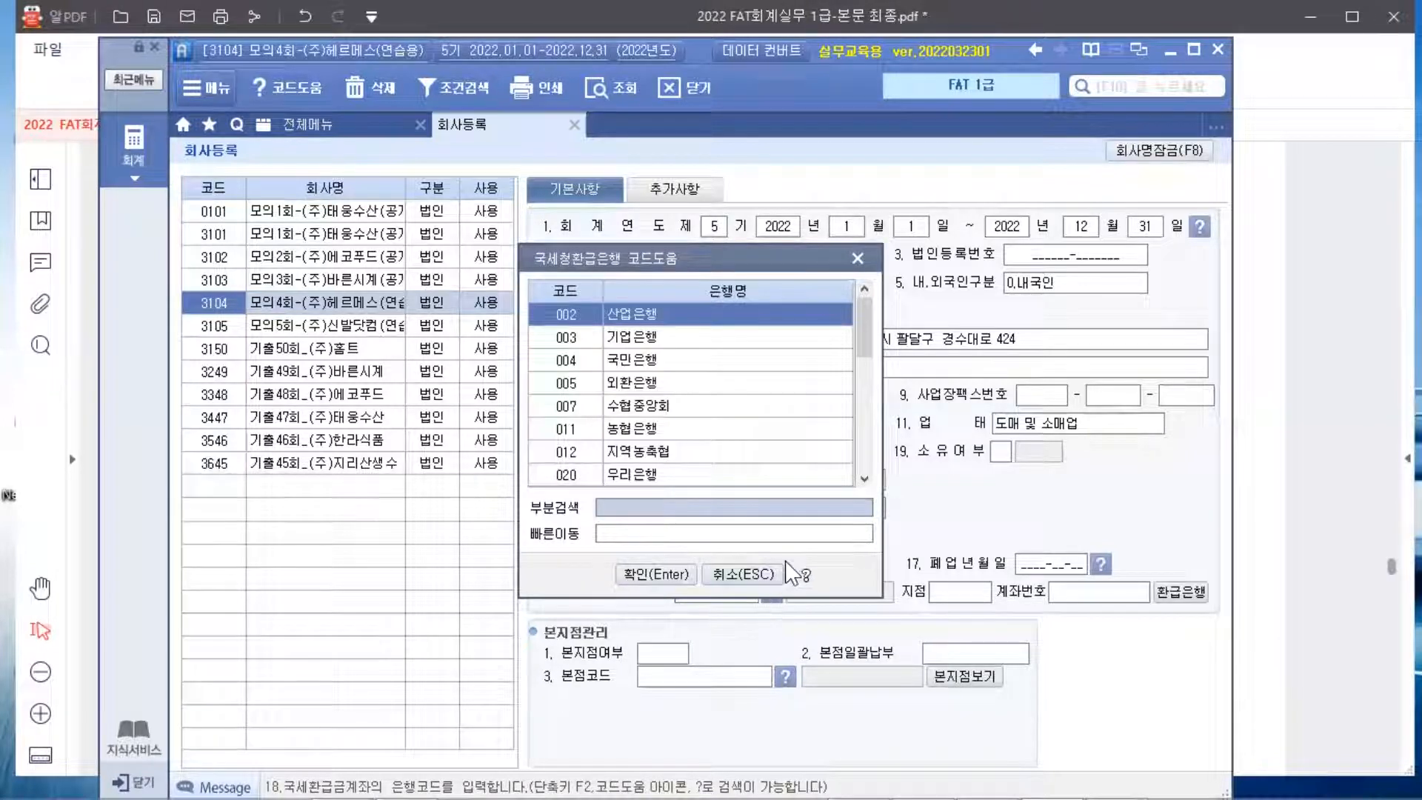
text(우리)
key(Return)
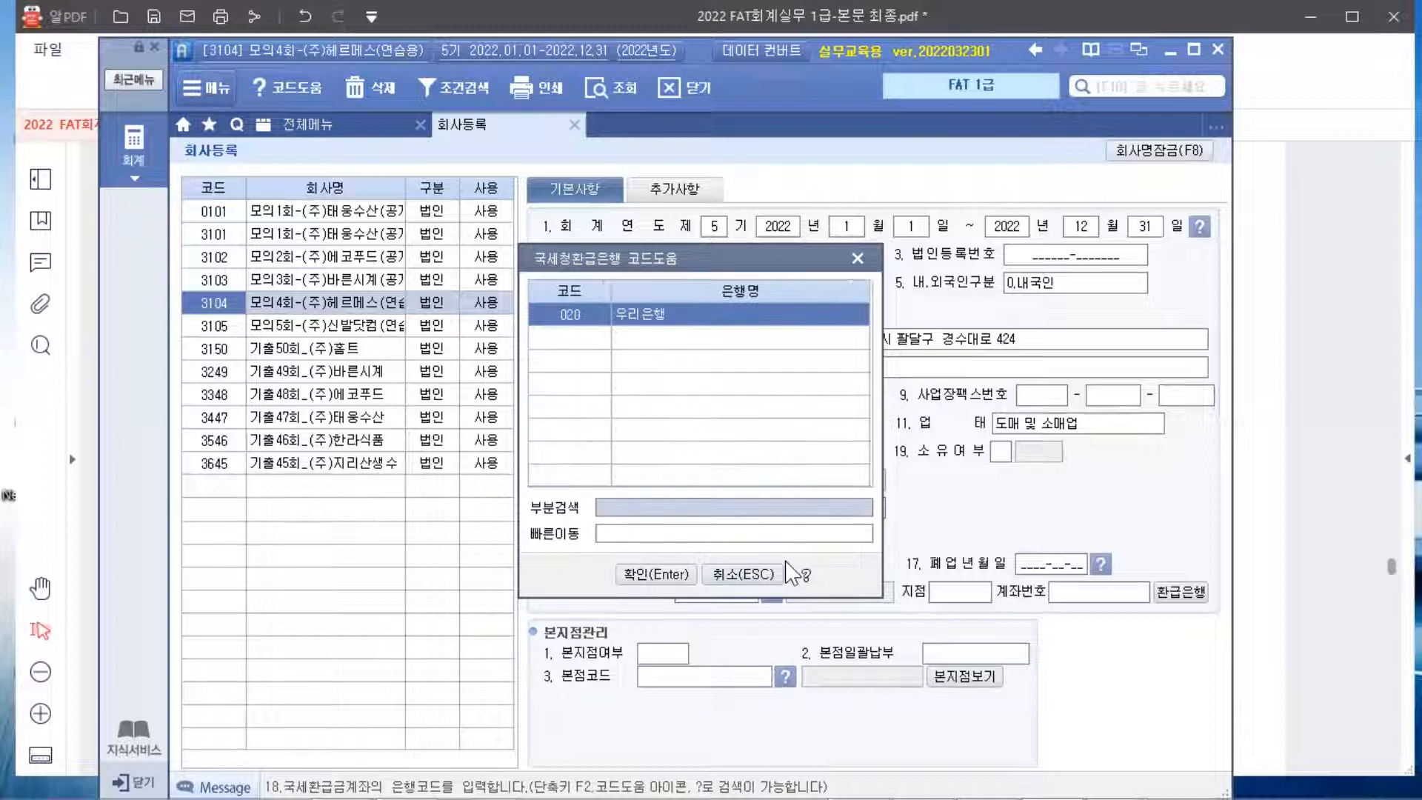
key(Return)
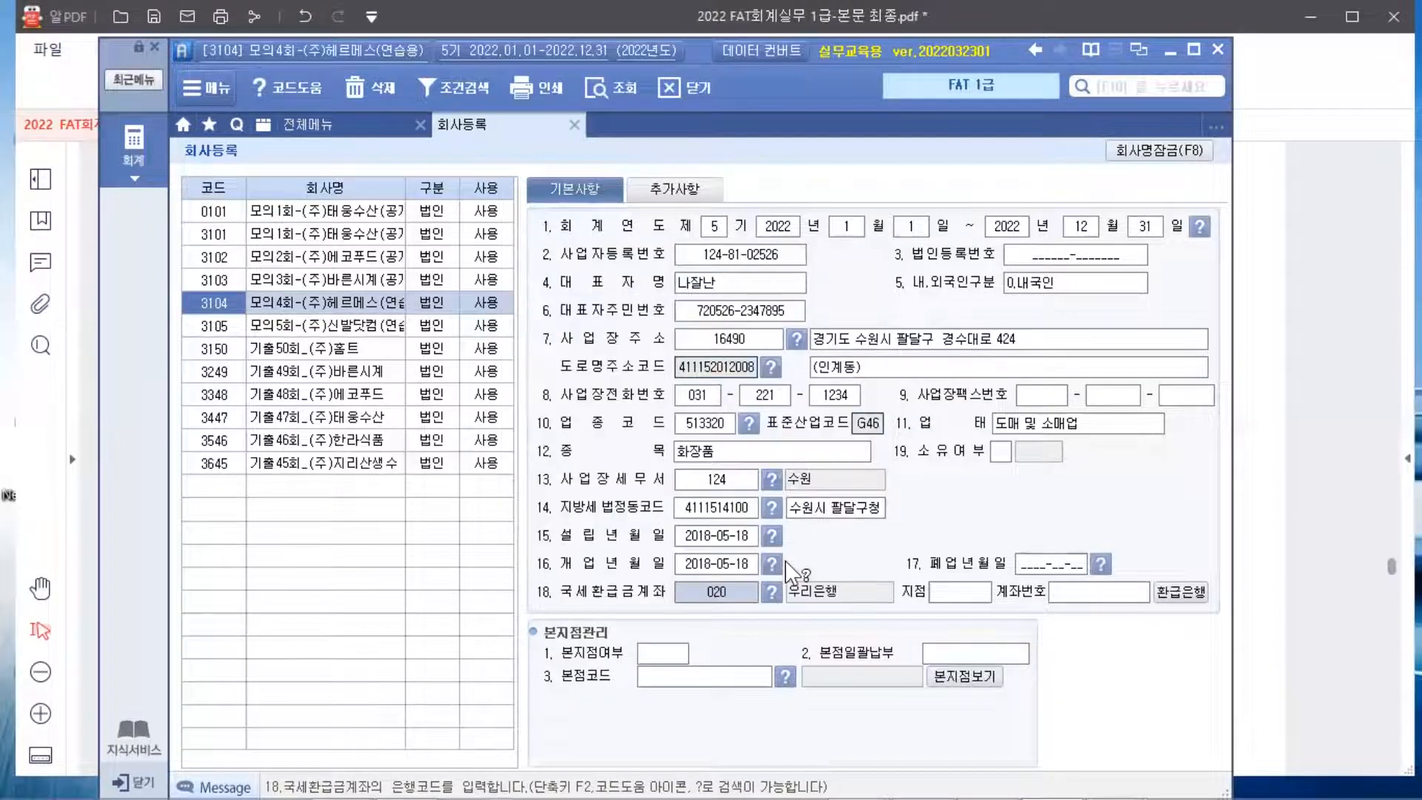
key(Return)
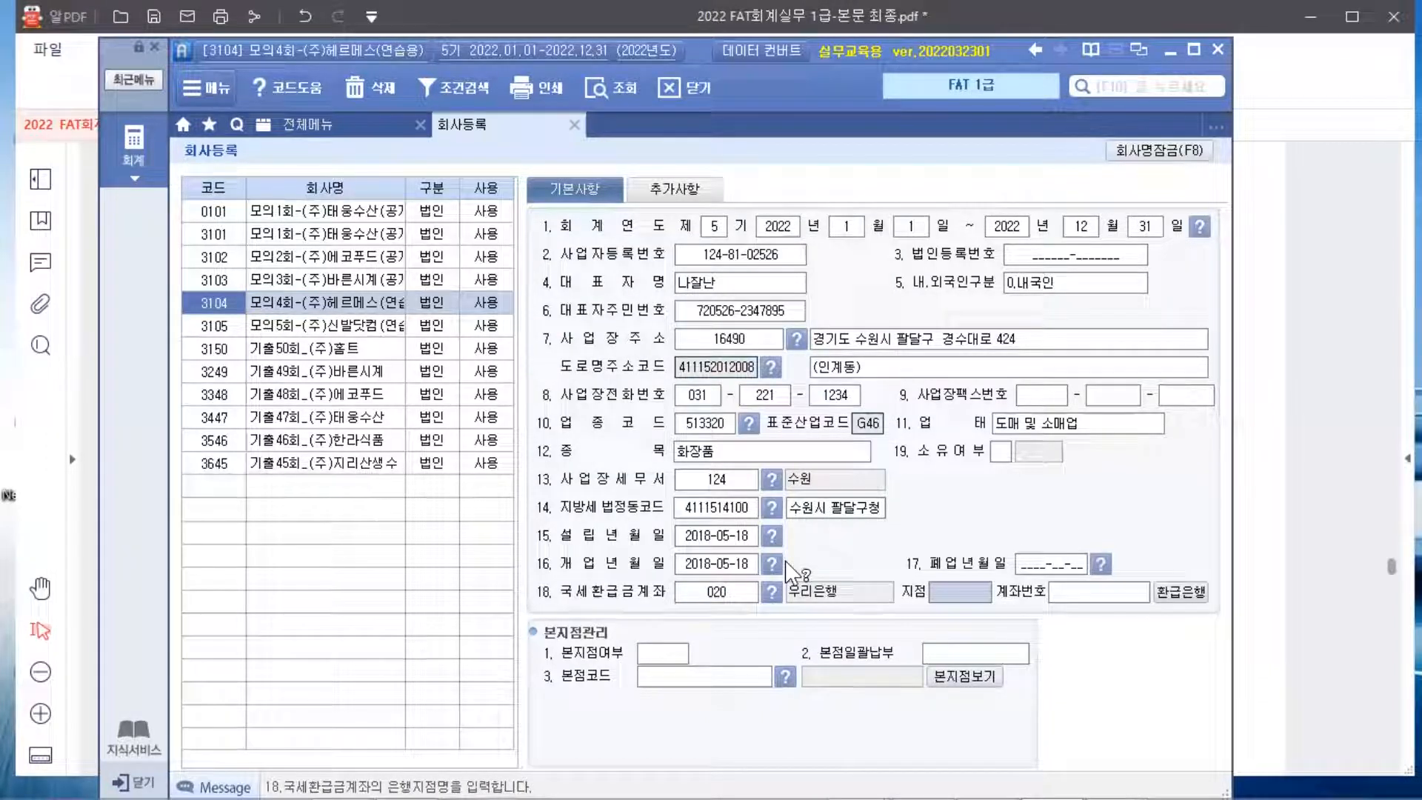
text(수ㅇ)
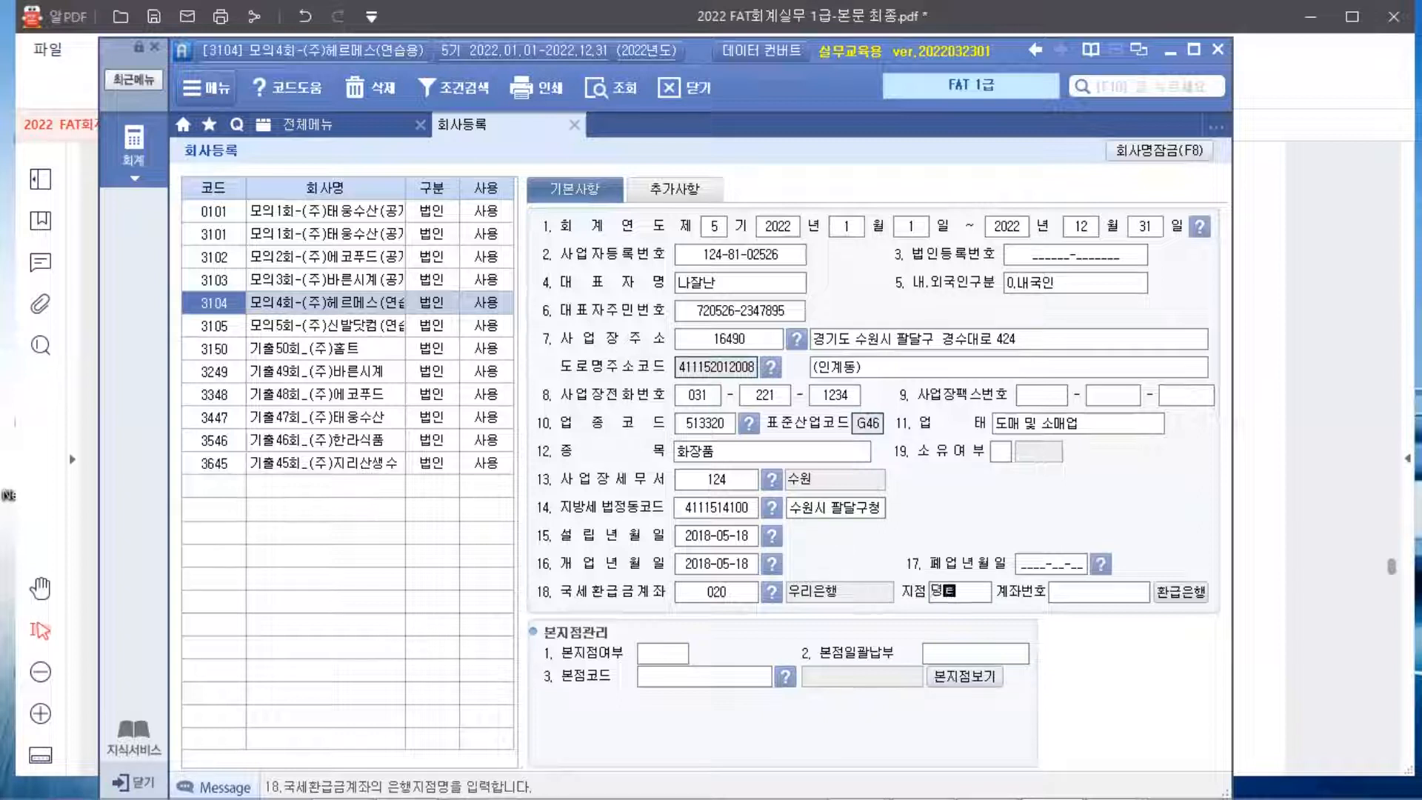
key(BackSpace)
key(BackSpace)
text(영통)
key(Return)
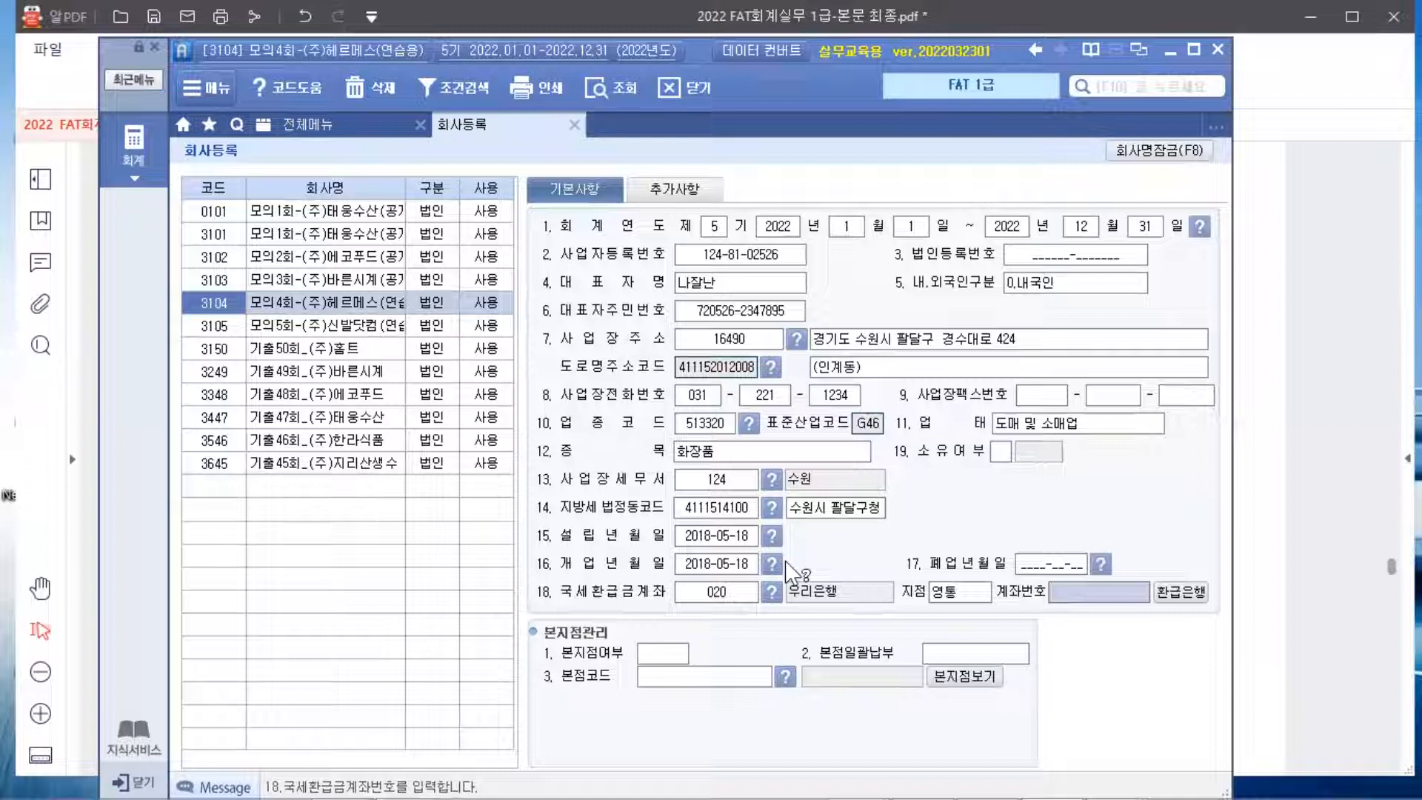
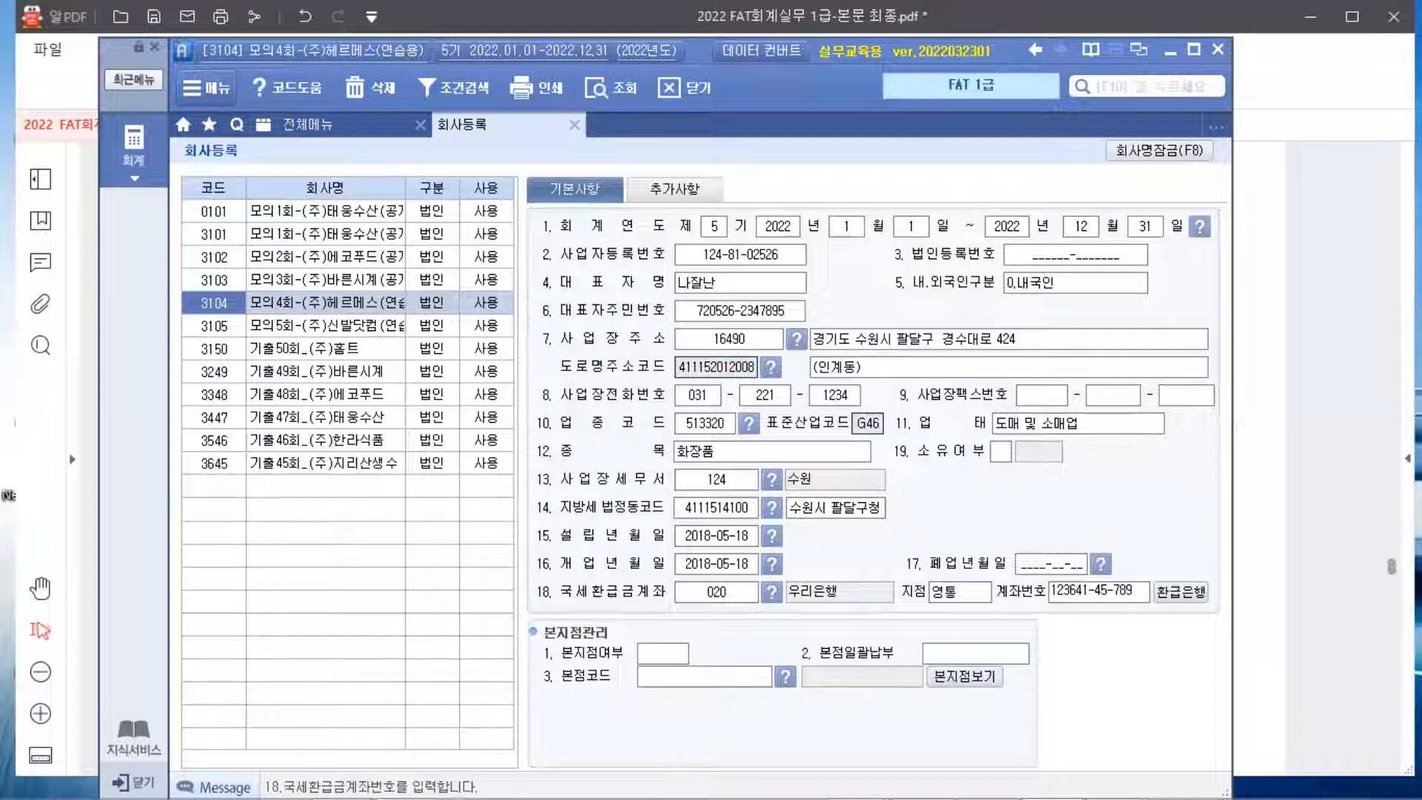
key(Return)
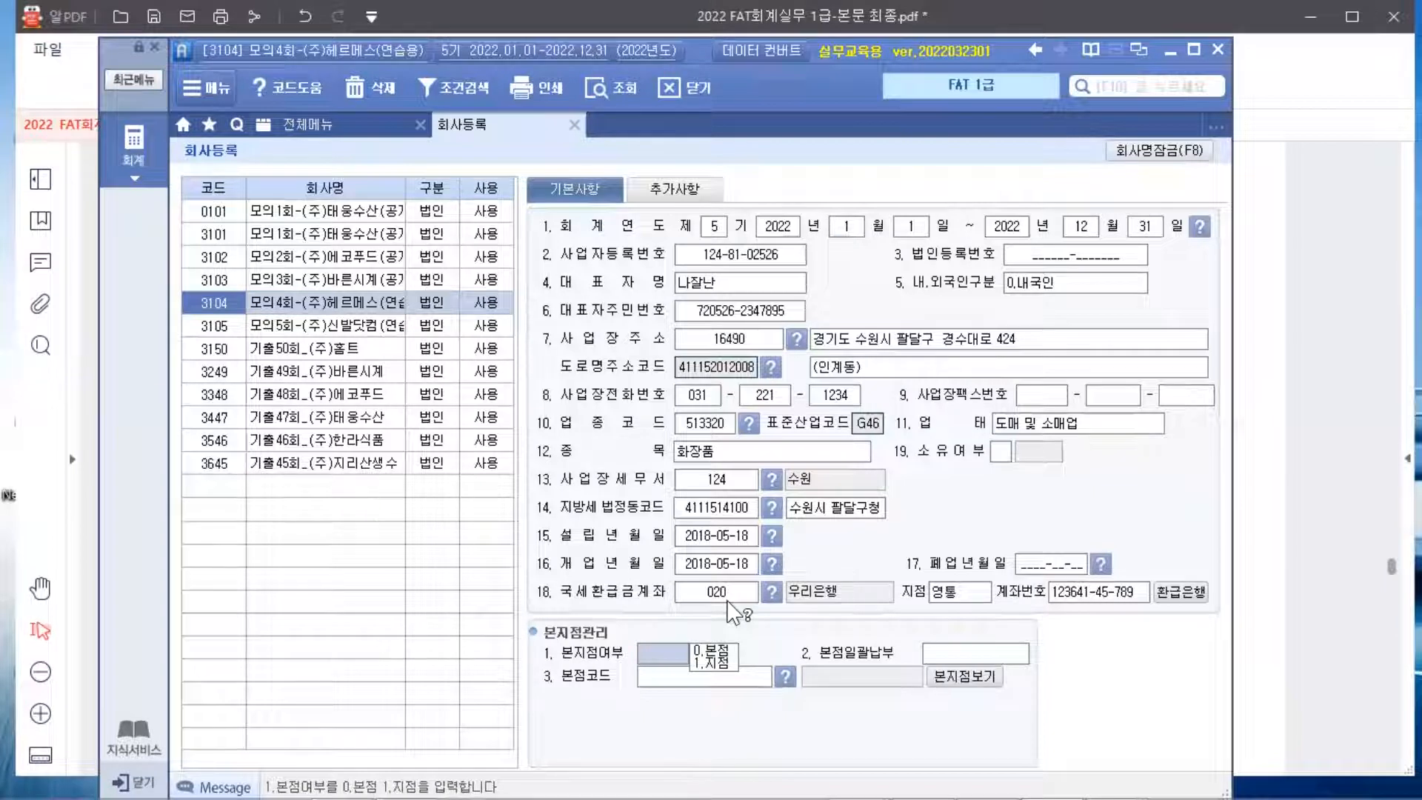
On the 추가사항 tab, enter the contact's e-mail address in 7. 담당자 E-Mail
click(667, 191)
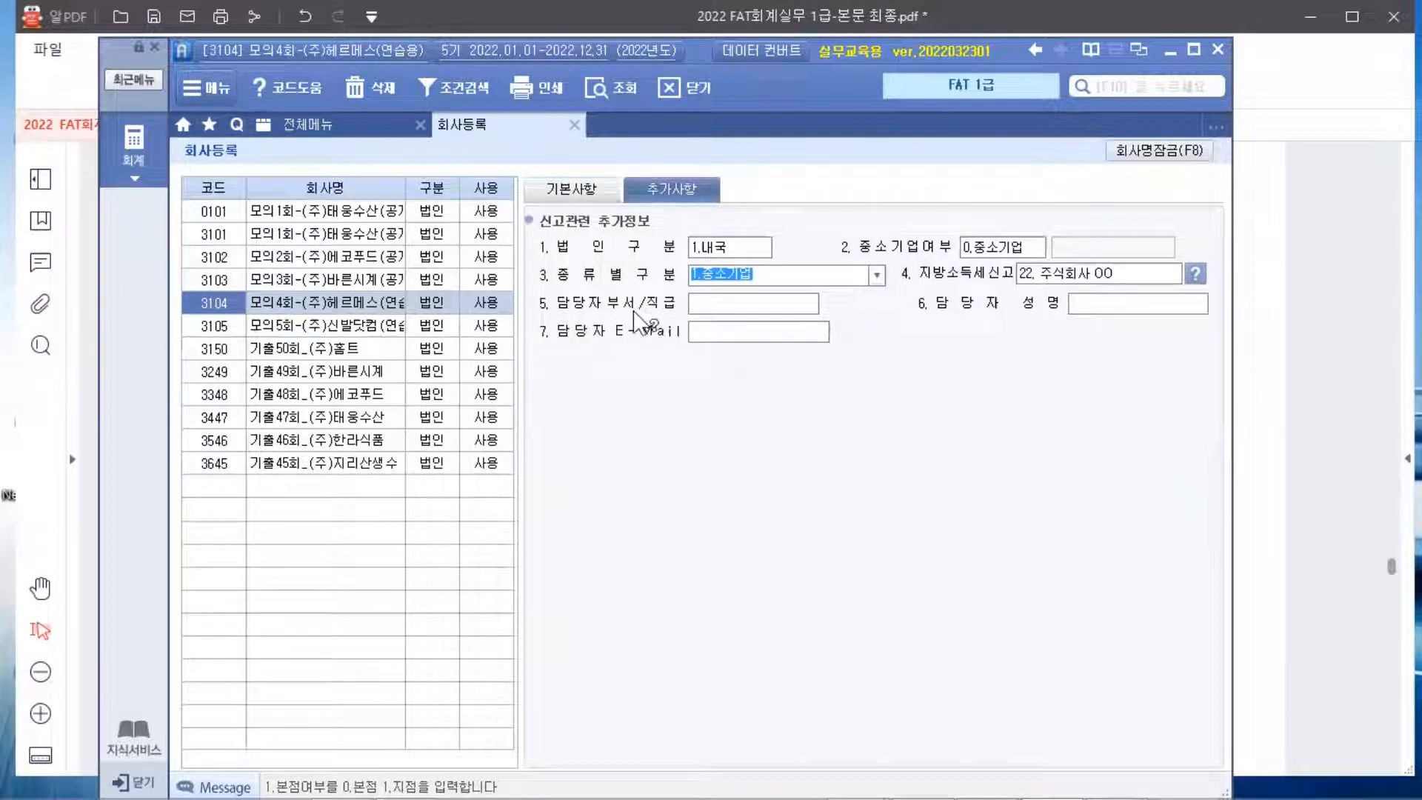
click(712, 335)
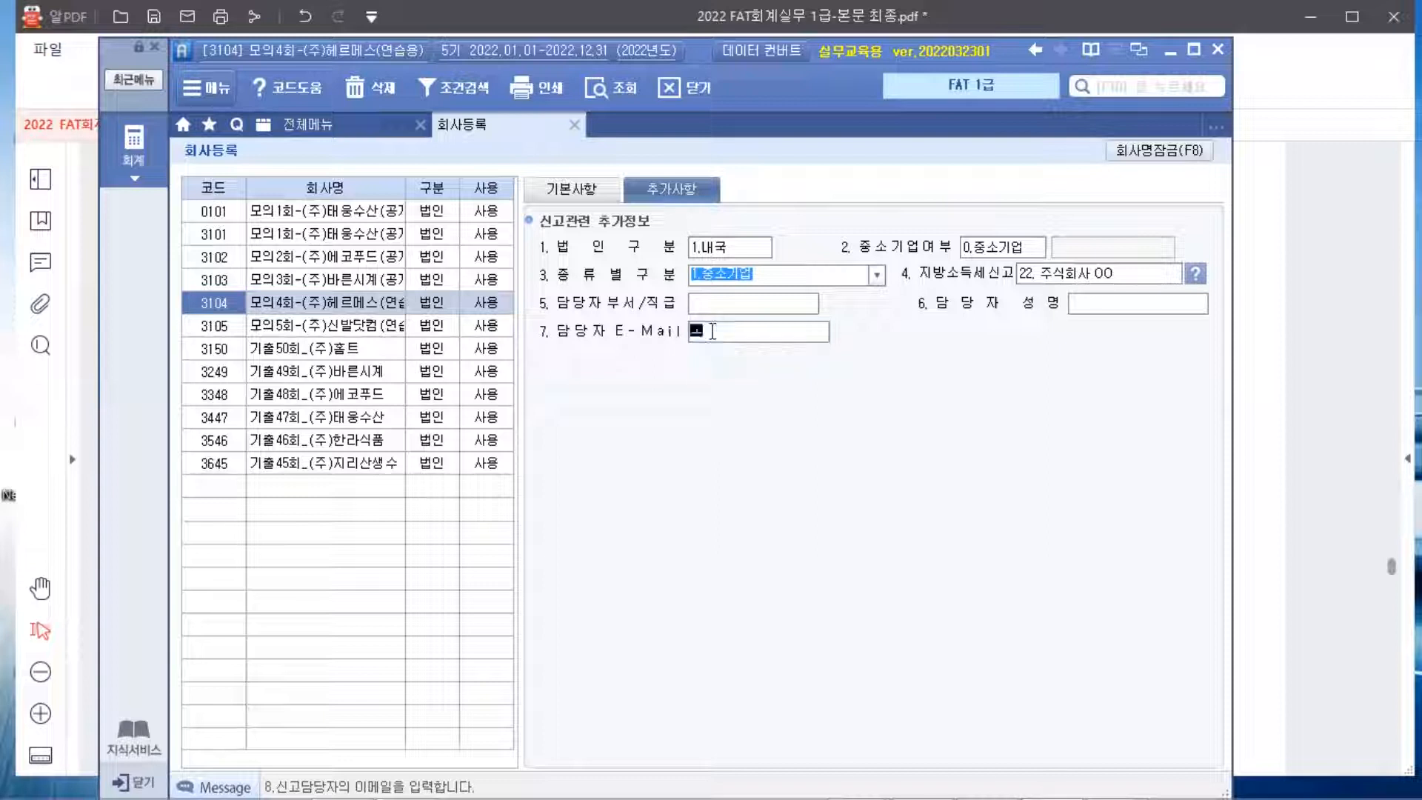
text(ㅗ)
key(BackSpace)
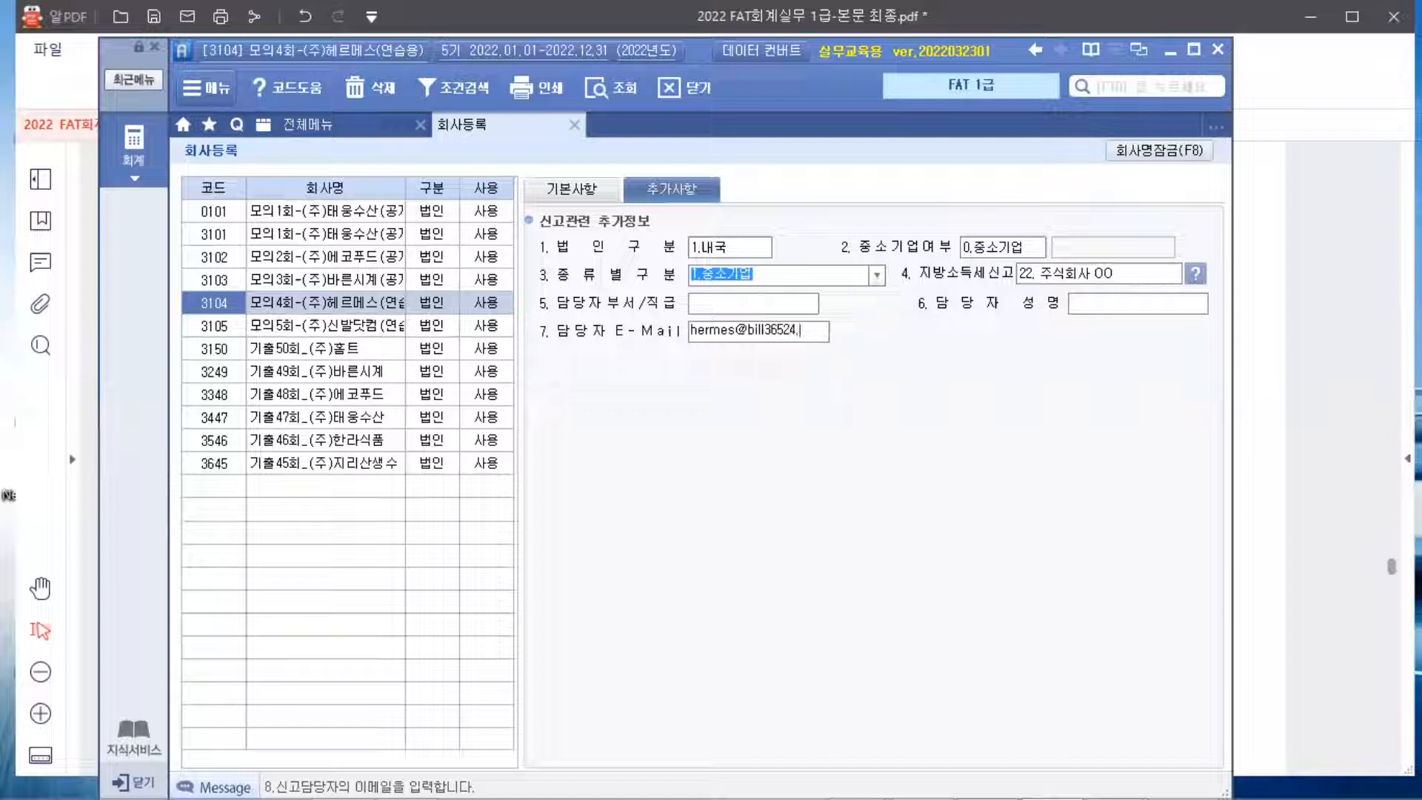
key(Return)
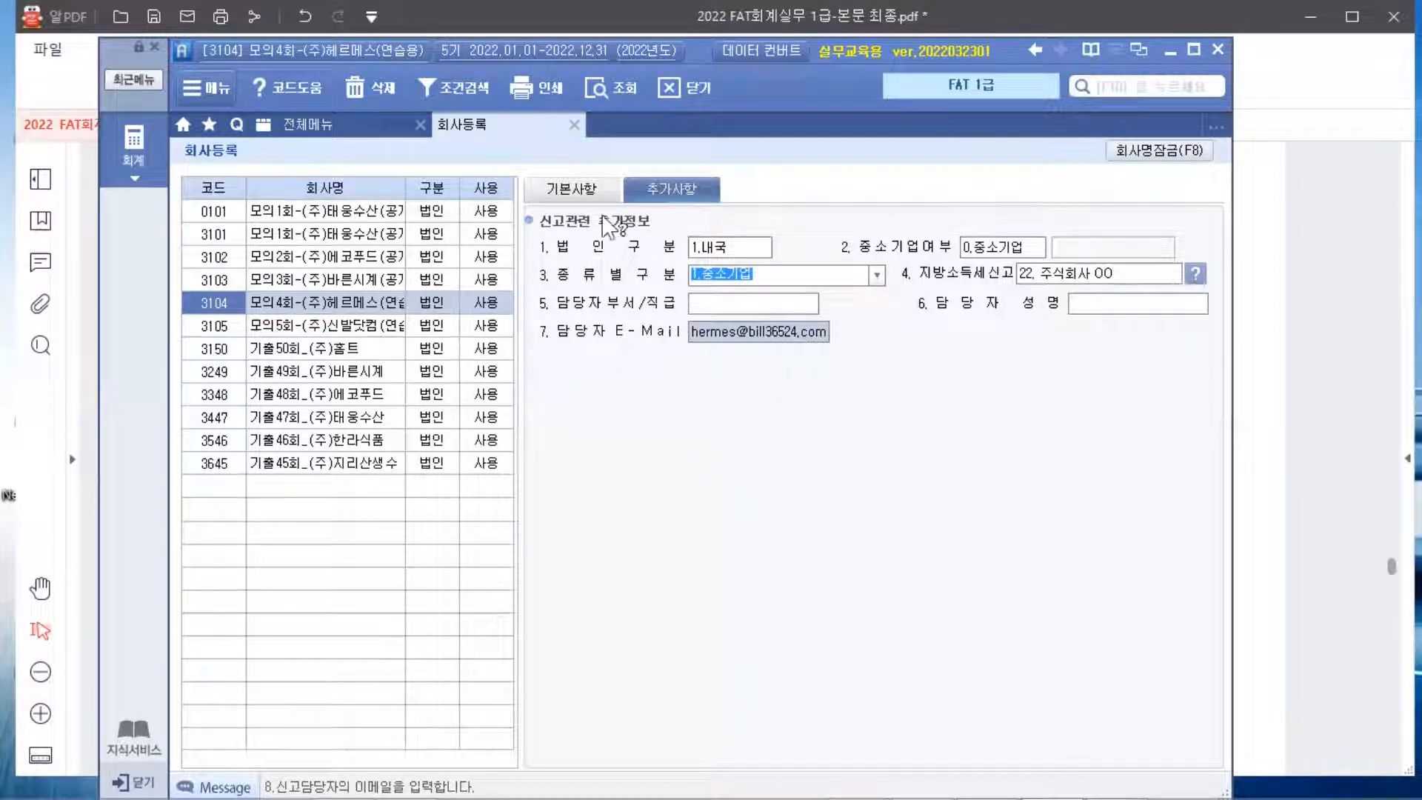
Review the 기본사항 and 추가사항 tabs, then bring the exercise PDF back to the front
click(572, 190)
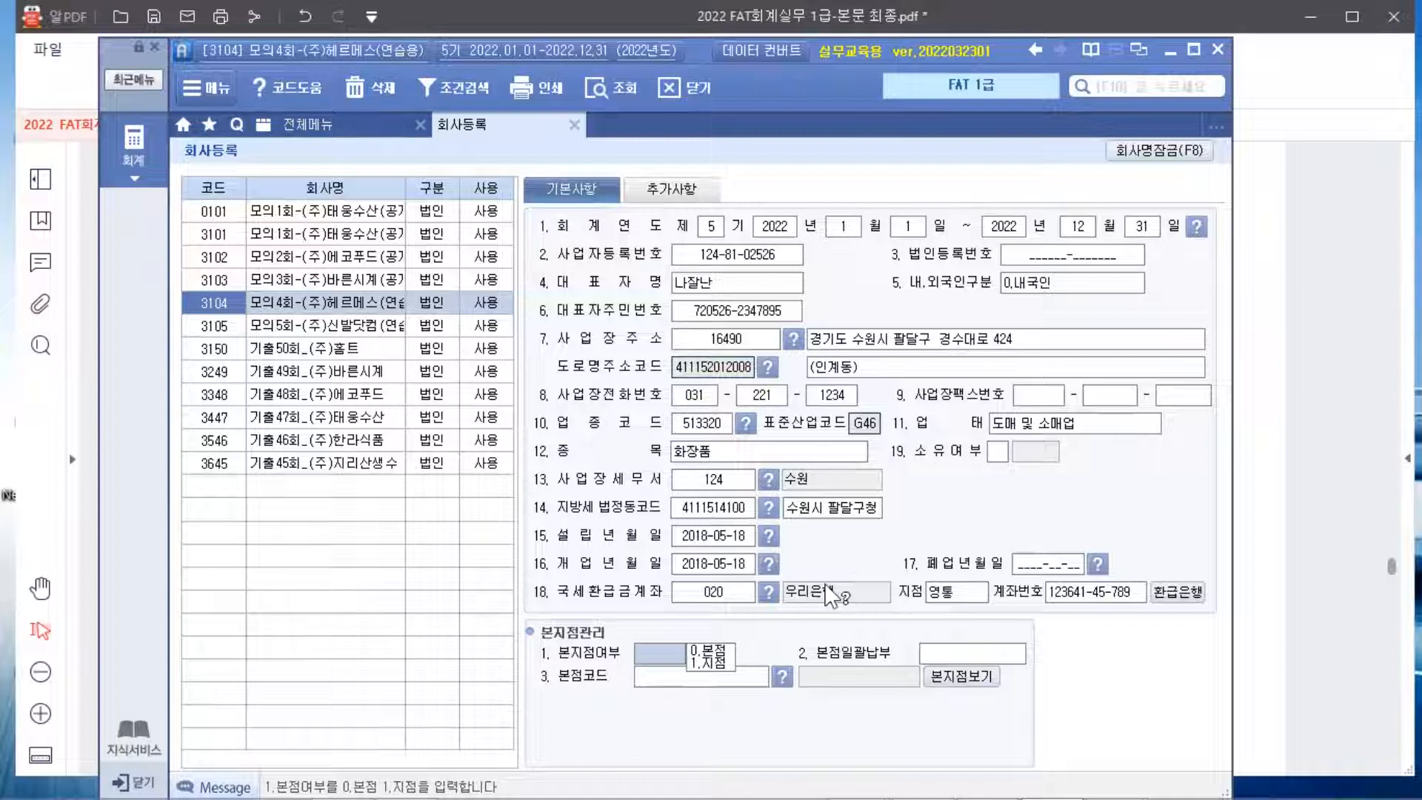
click(685, 189)
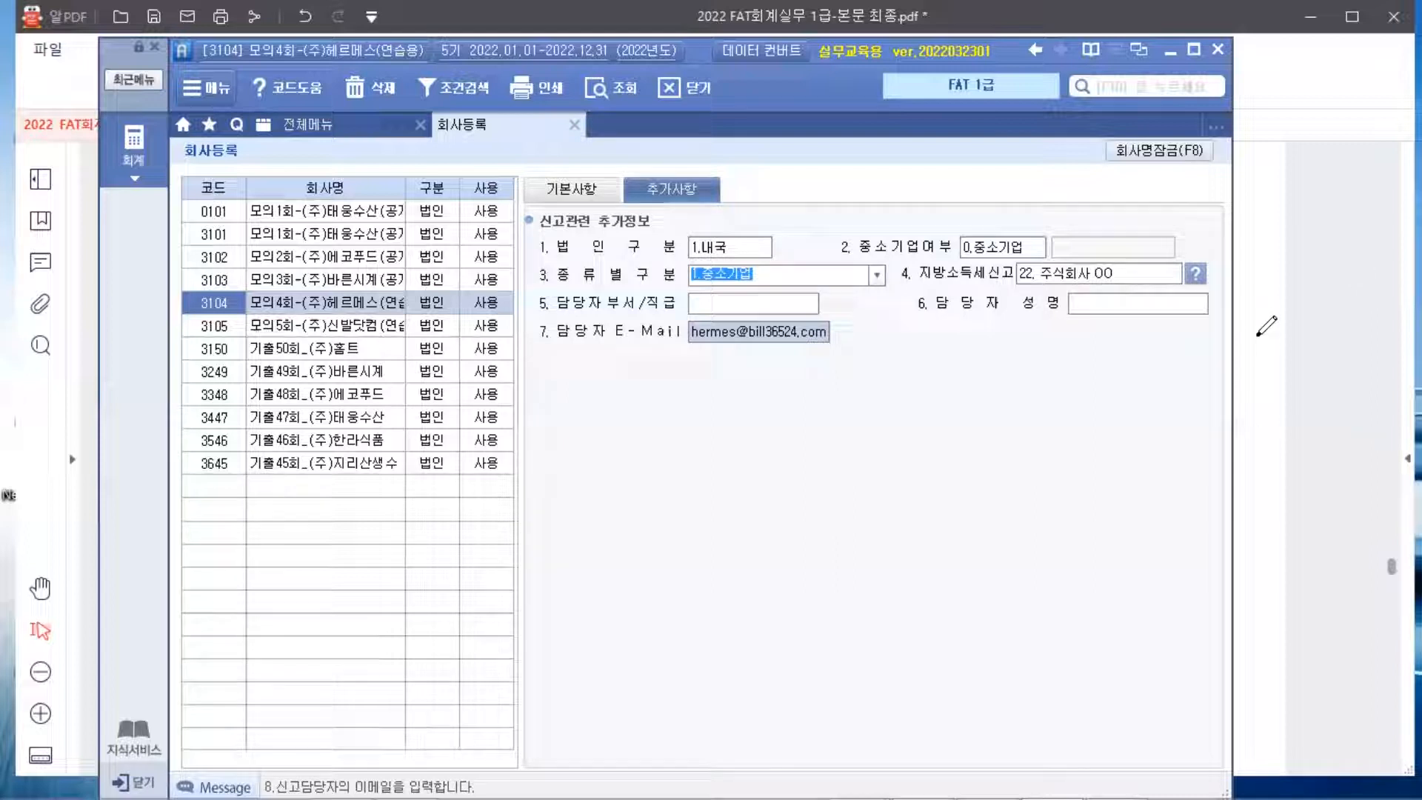
click(1267, 376)
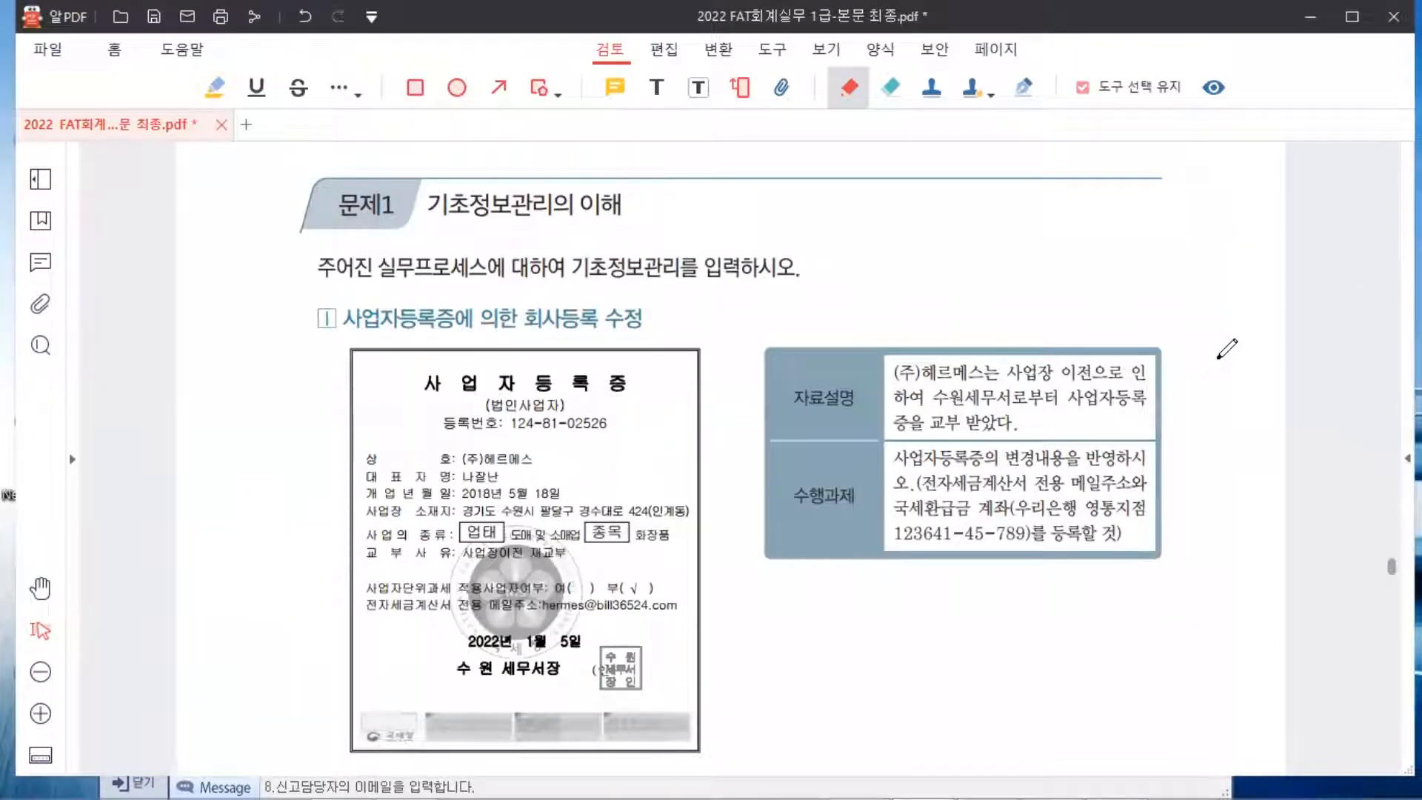
Scroll the PDF through the 전기분 재무상태표 table to the task description on page 340
scroll(1226, 348, down, 10)
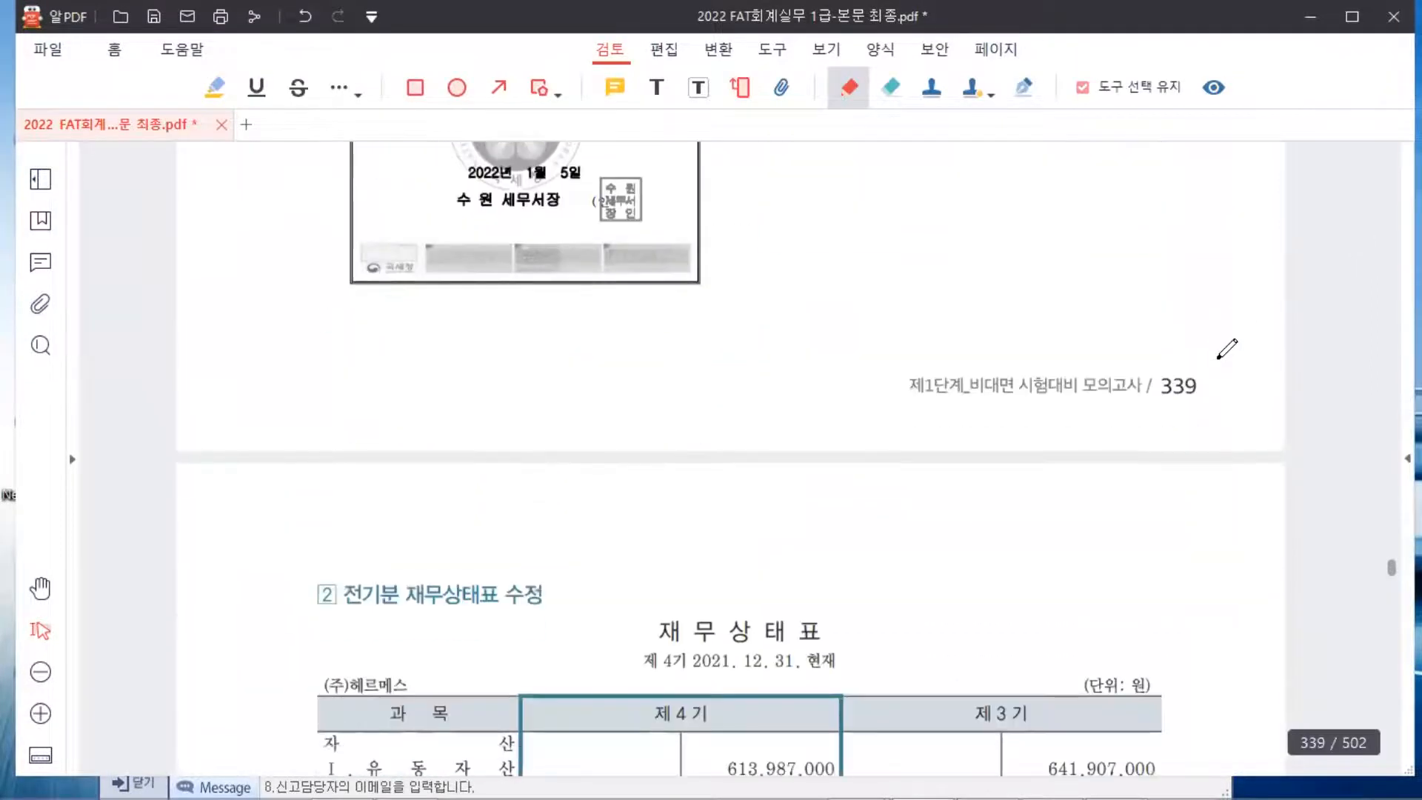
scroll(1226, 348, down, 2)
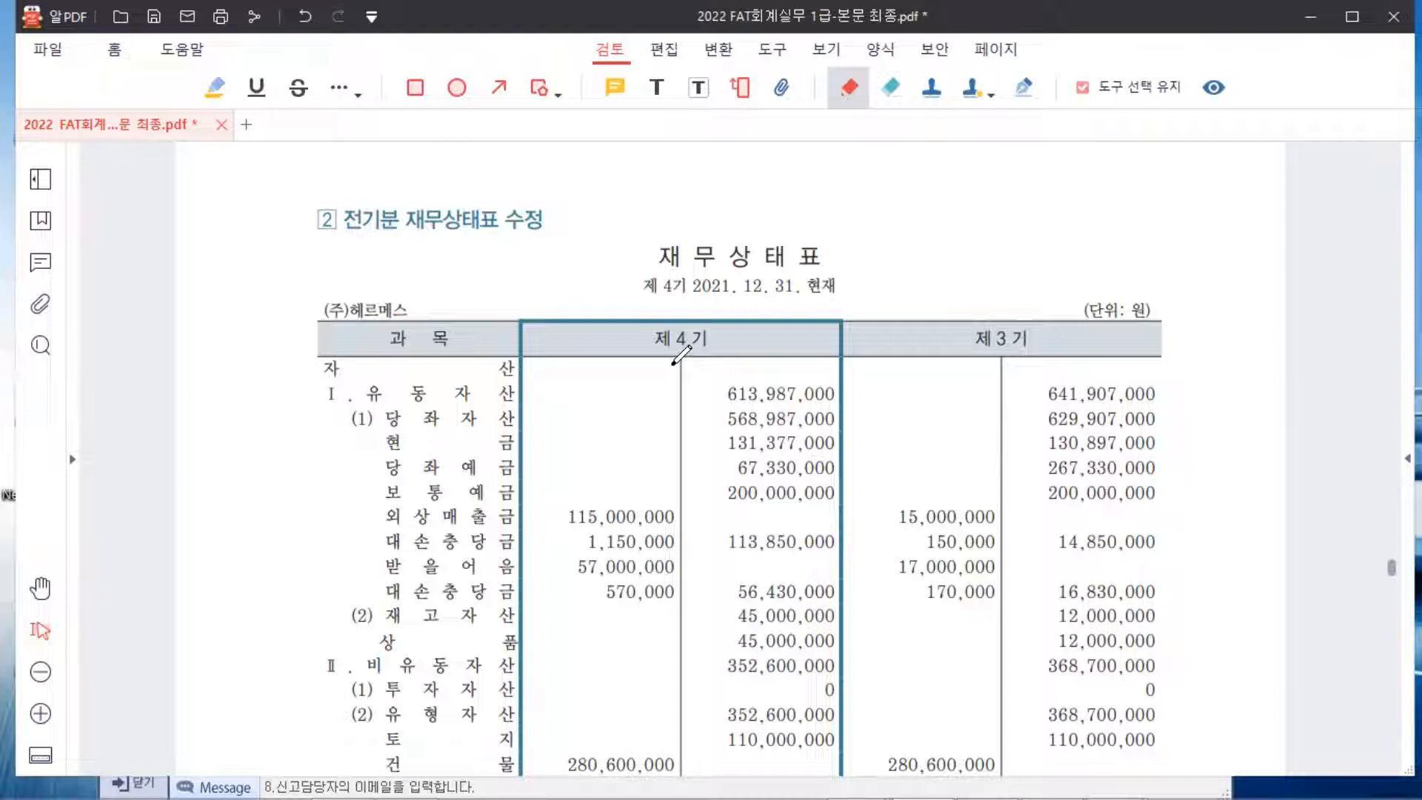
scroll(922, 248, down, 5)
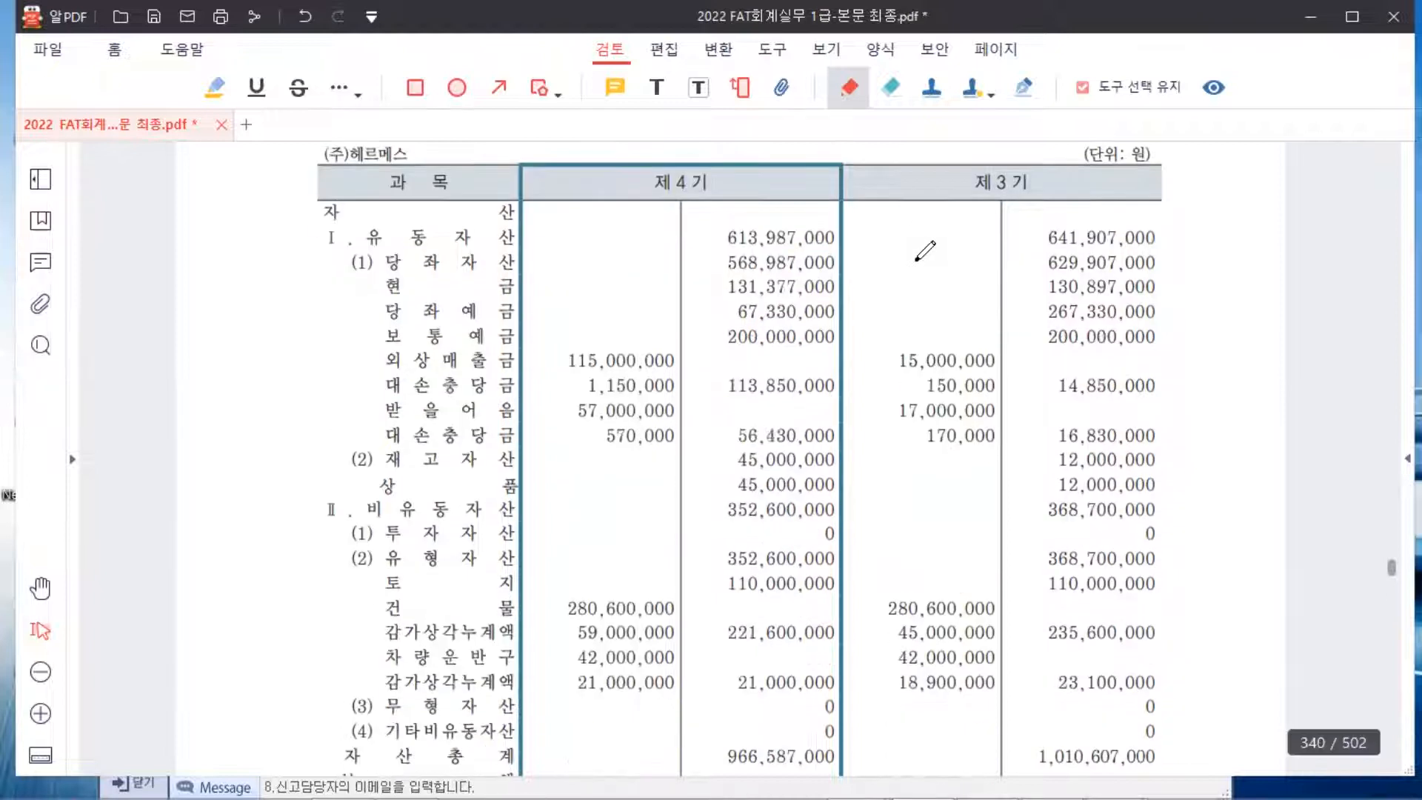
scroll(923, 247, down, 13)
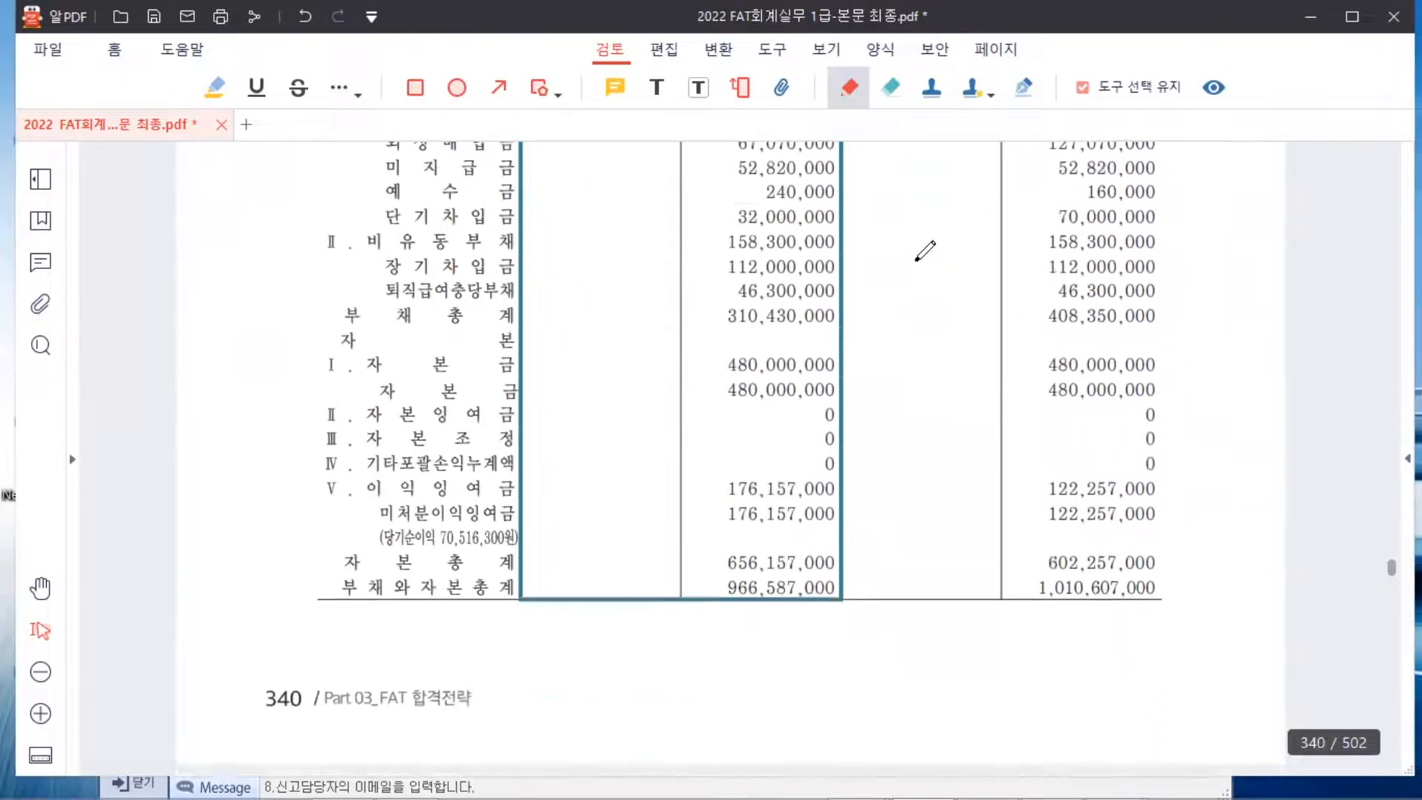
scroll(925, 251, down, 3)
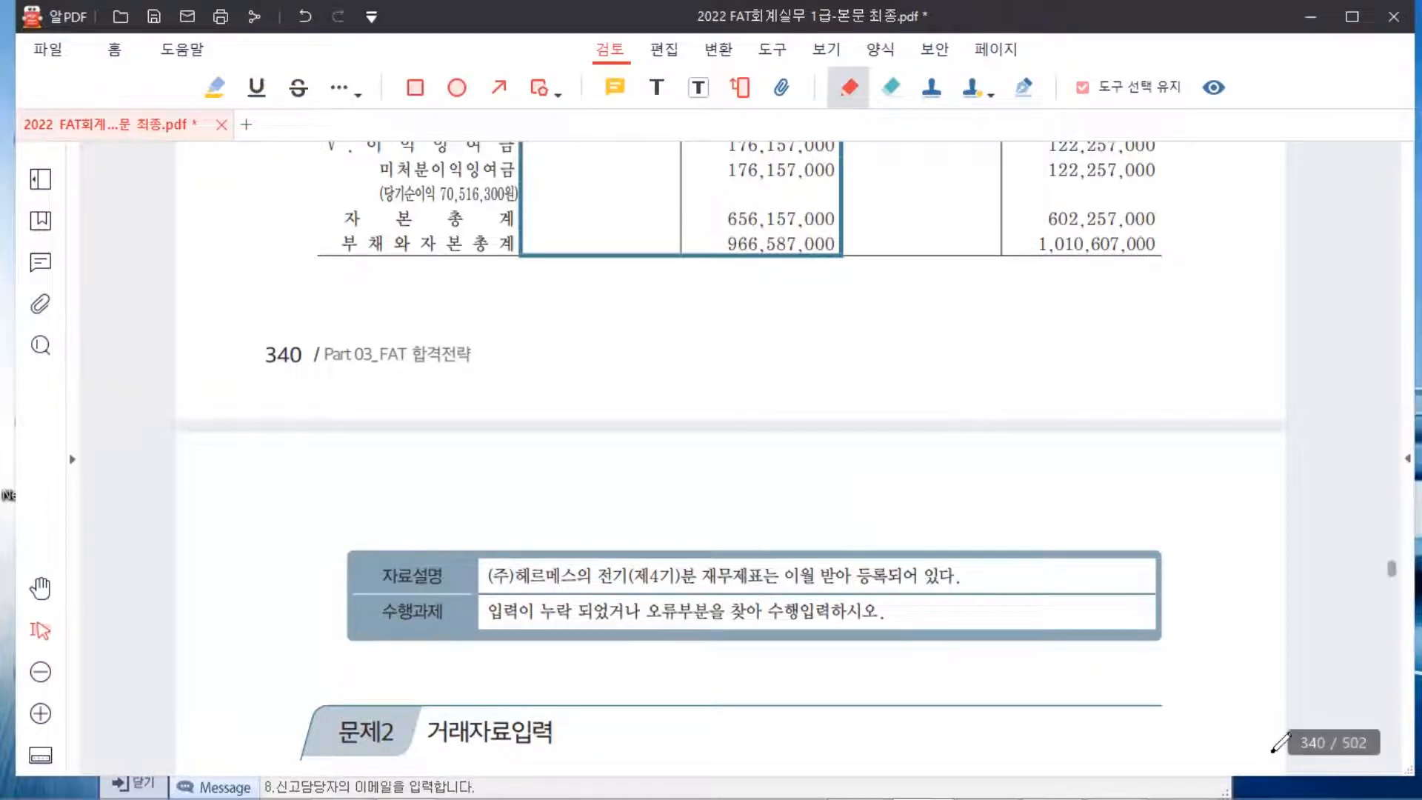
mouse_move(1337, 779)
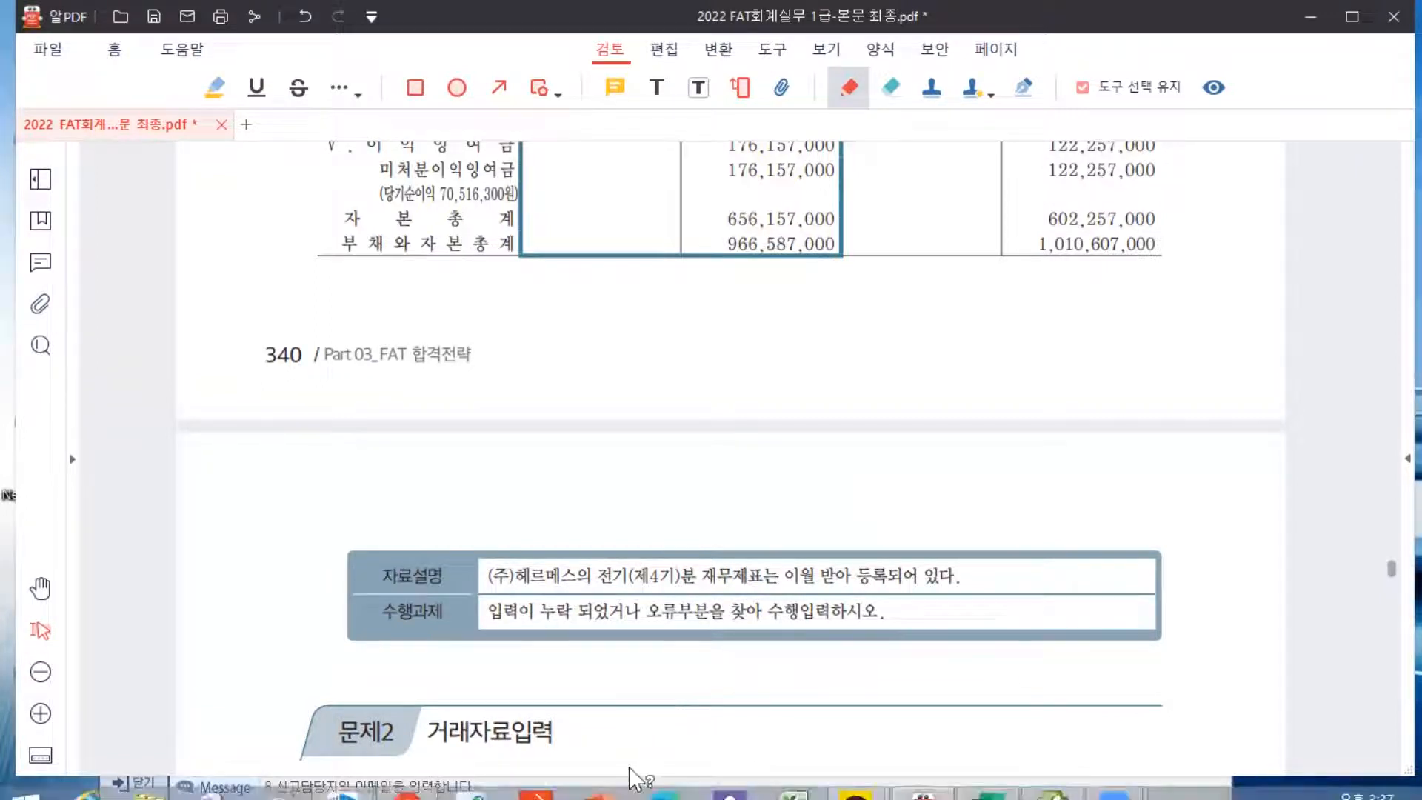
Open 기초정보관리 > 전기분 재무상태표 for 2021 and review the entered account balances
click(1065, 774)
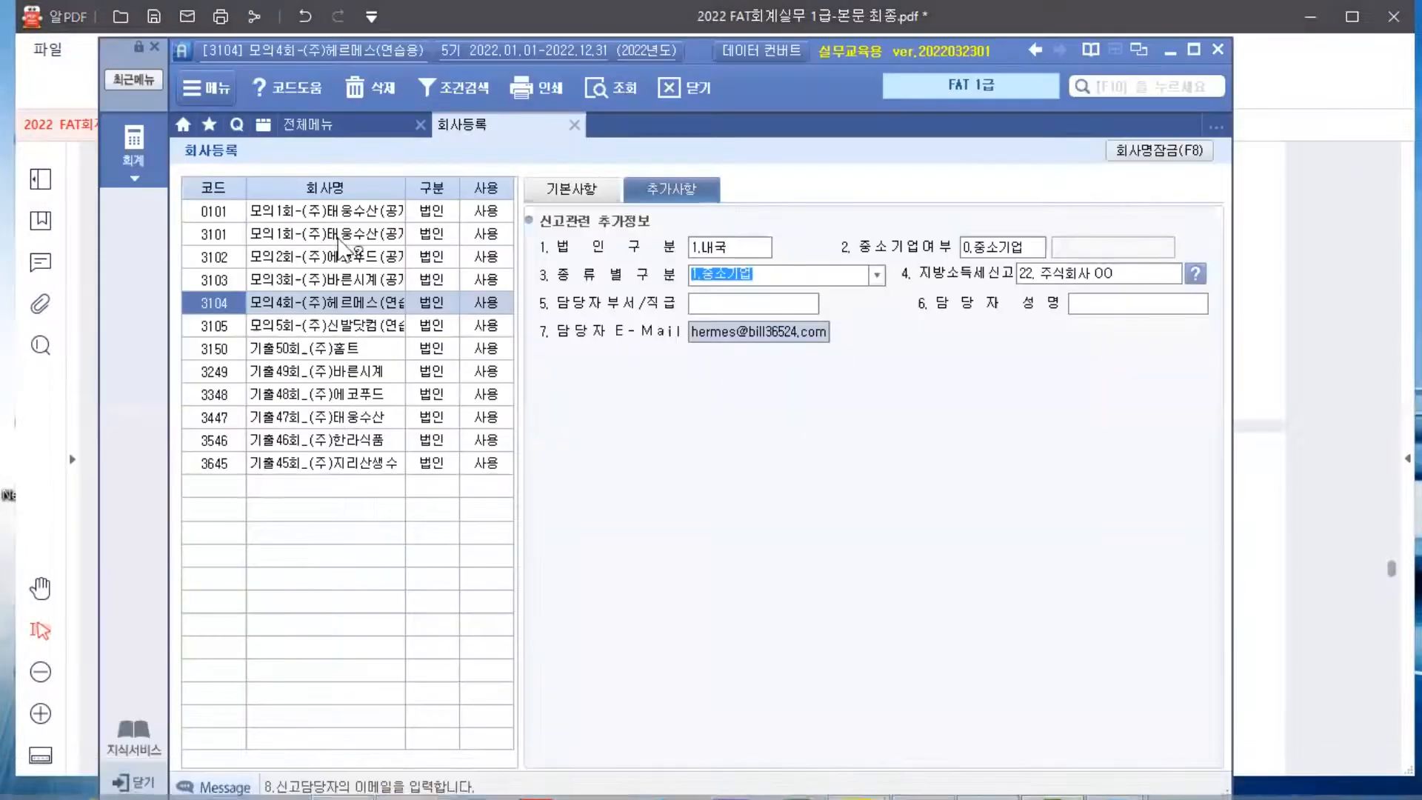
click(341, 125)
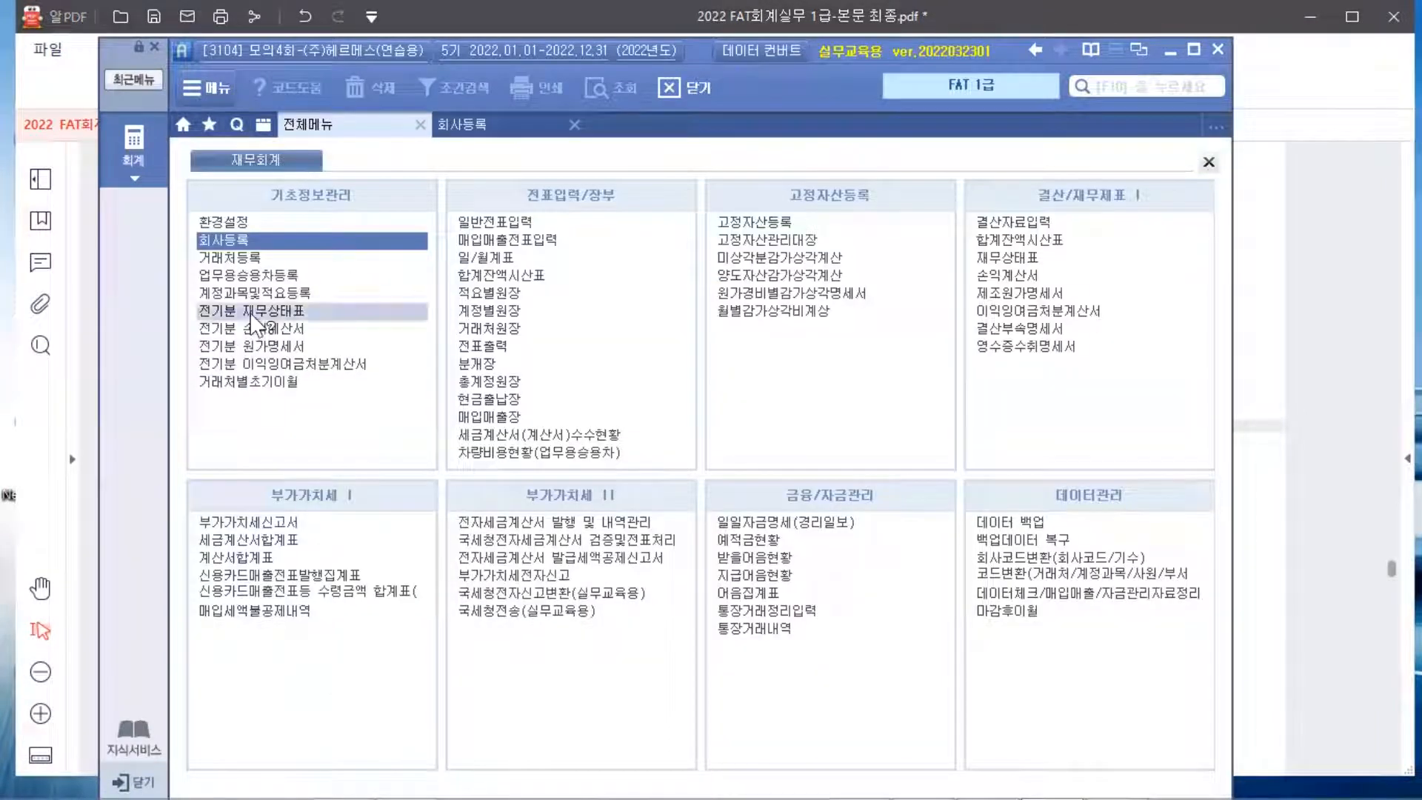
click(254, 324)
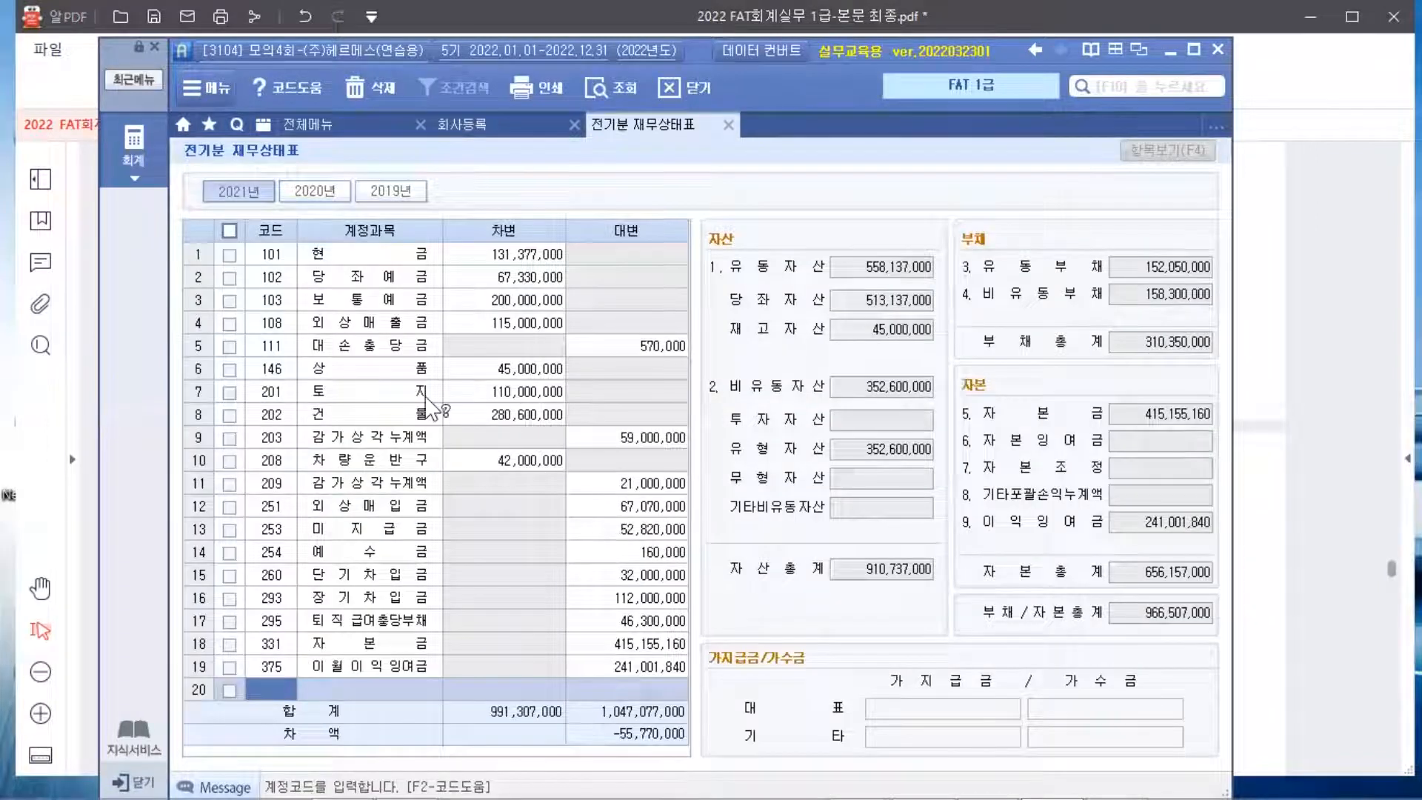
click(481, 257)
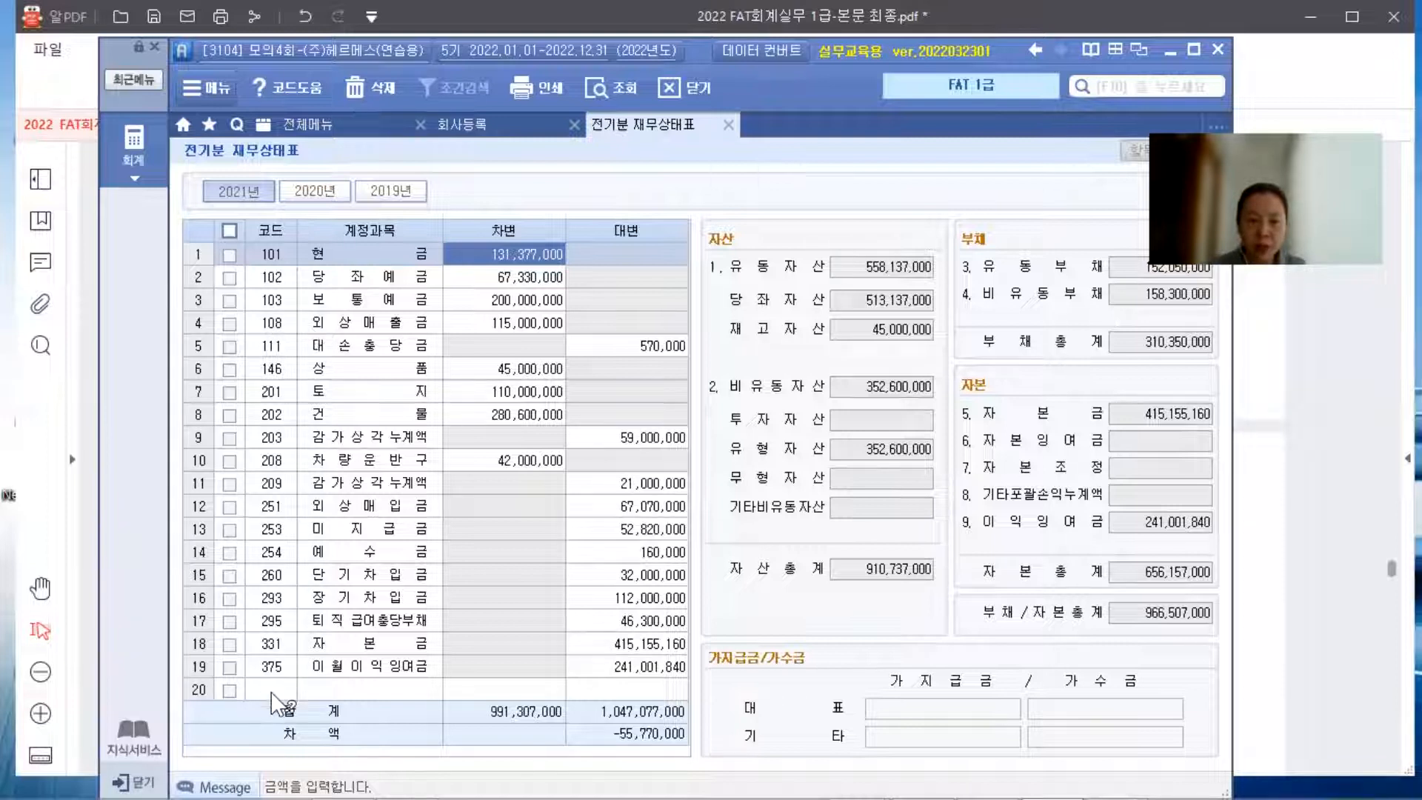
Add account 109 대손충당금 with a credit amount of 1,150,000
click(300, 695)
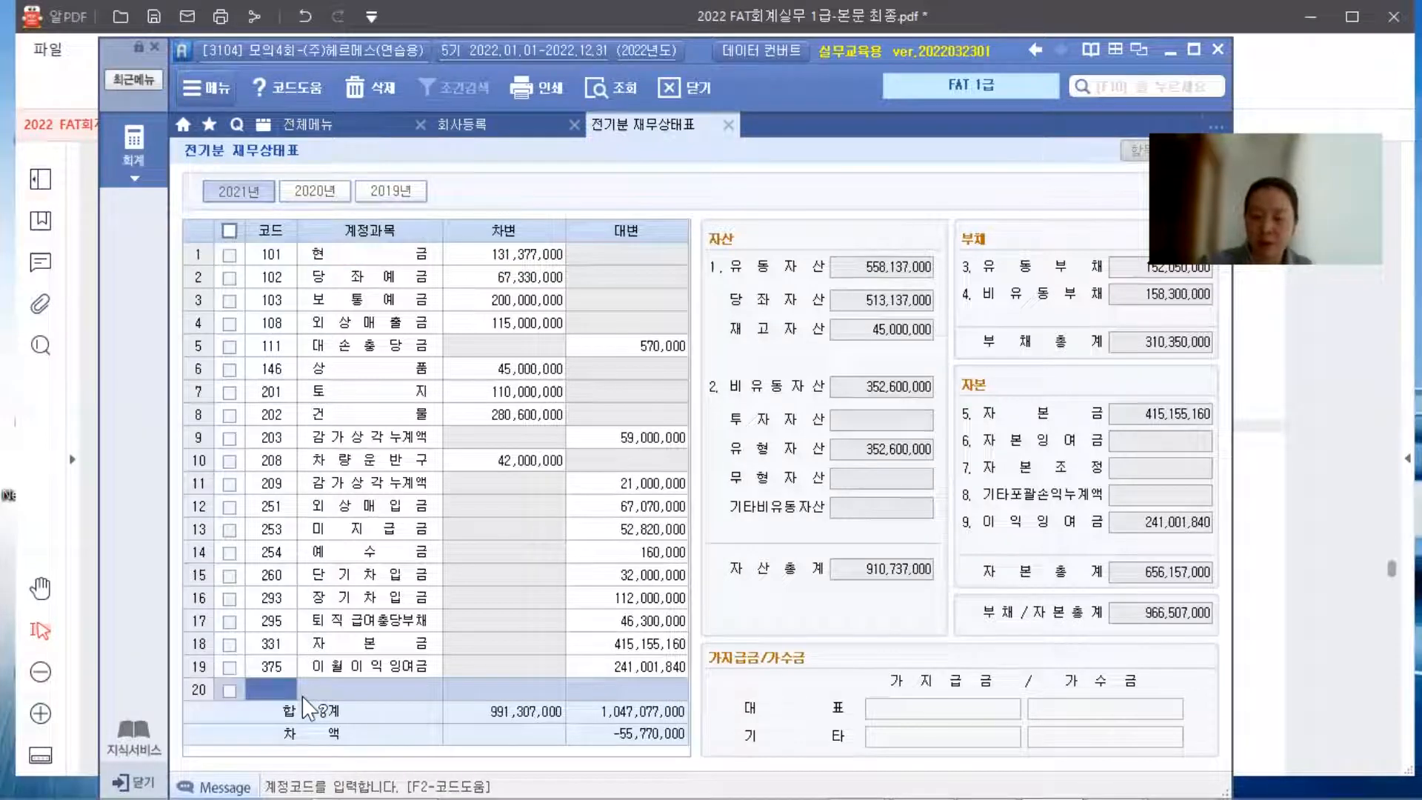
text(109)
key(Return)
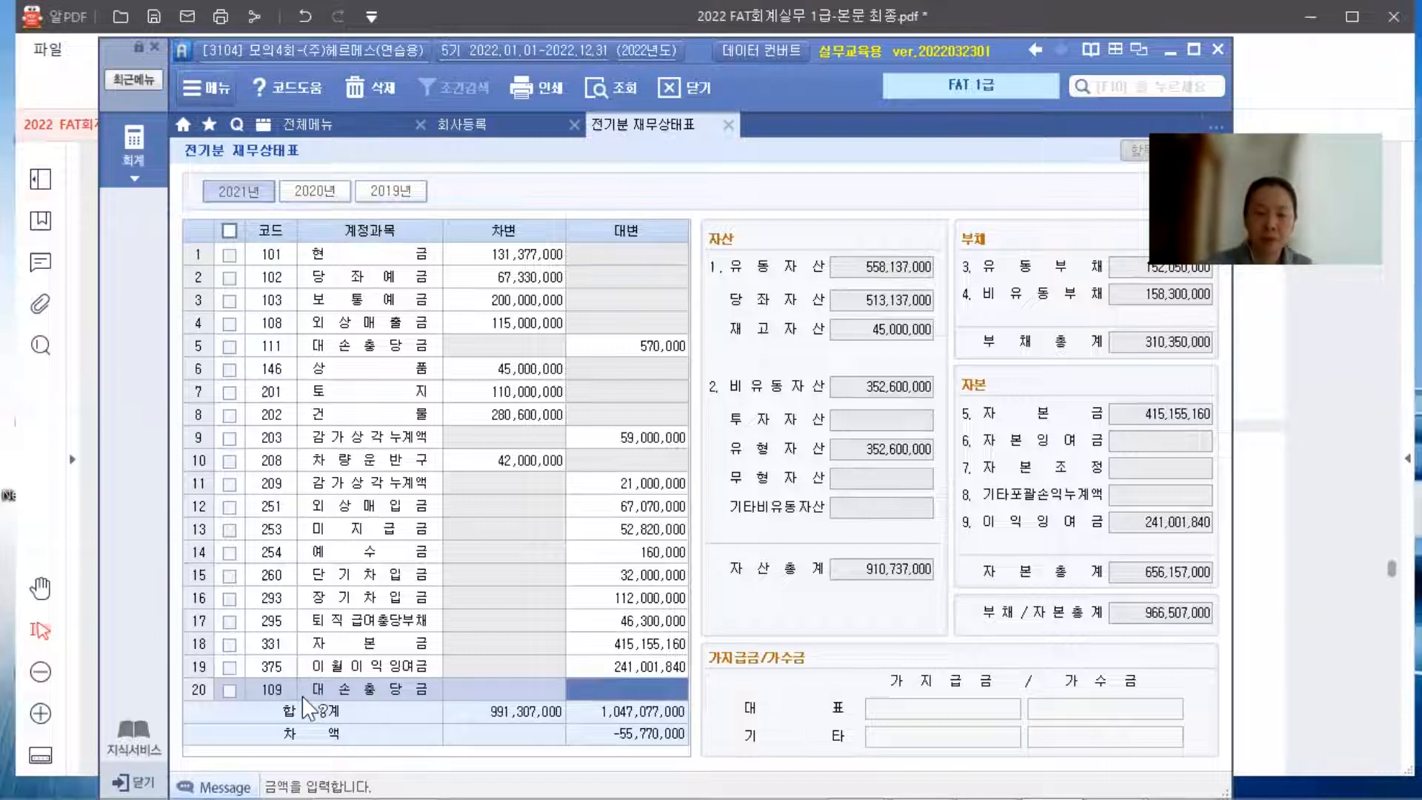
text(1150000)
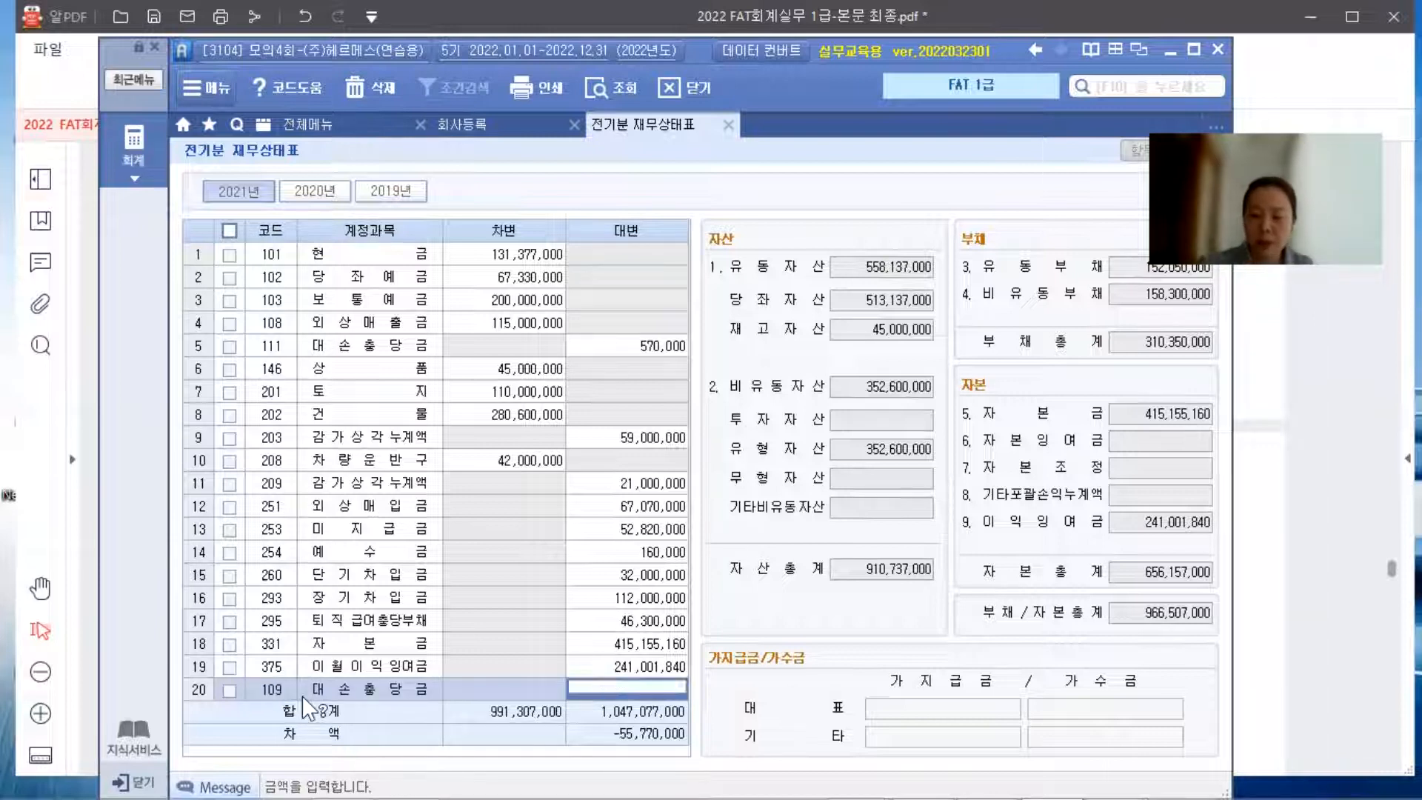
key(Return)
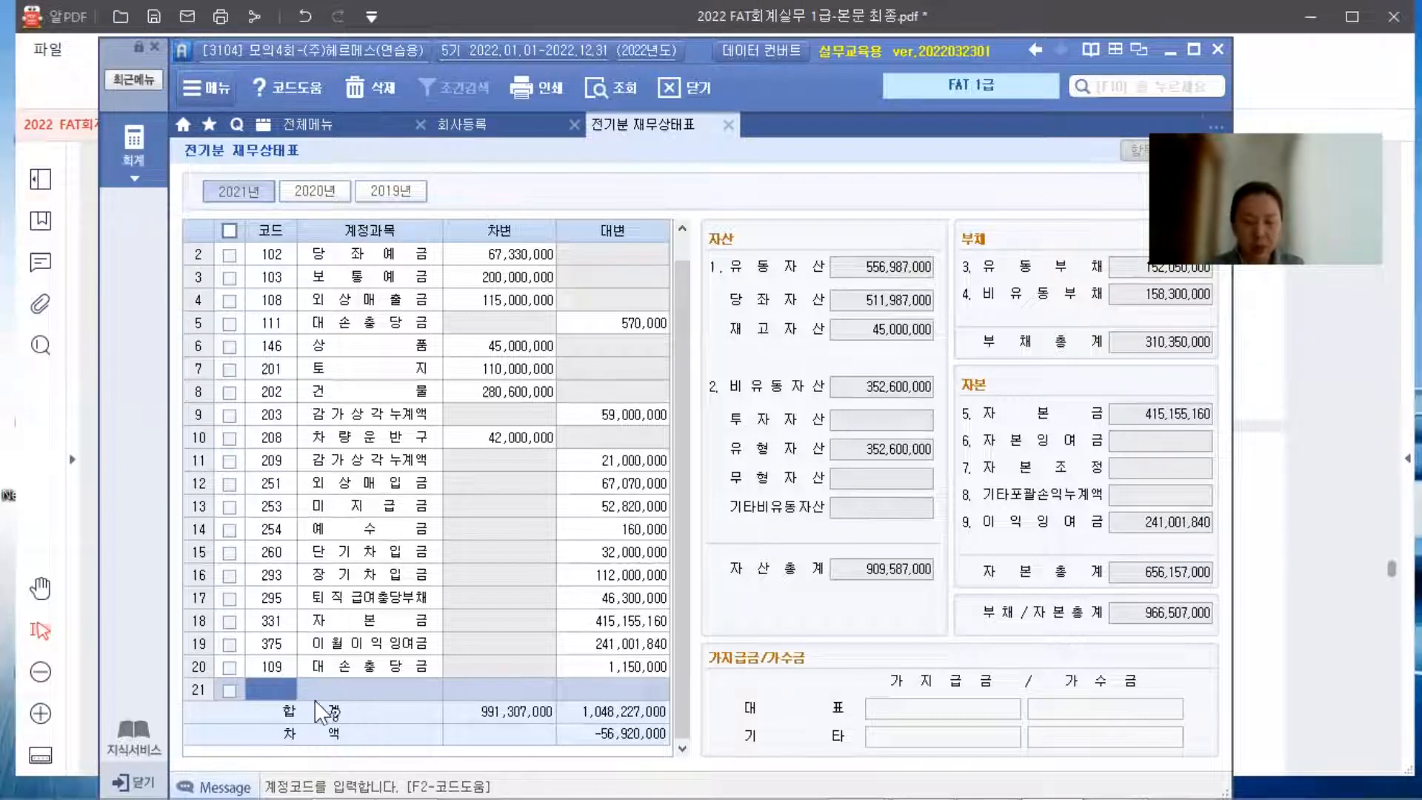
Add account 110 받을어음 with a debit amount of 57,000,000, found by searching 받을
key(F2)
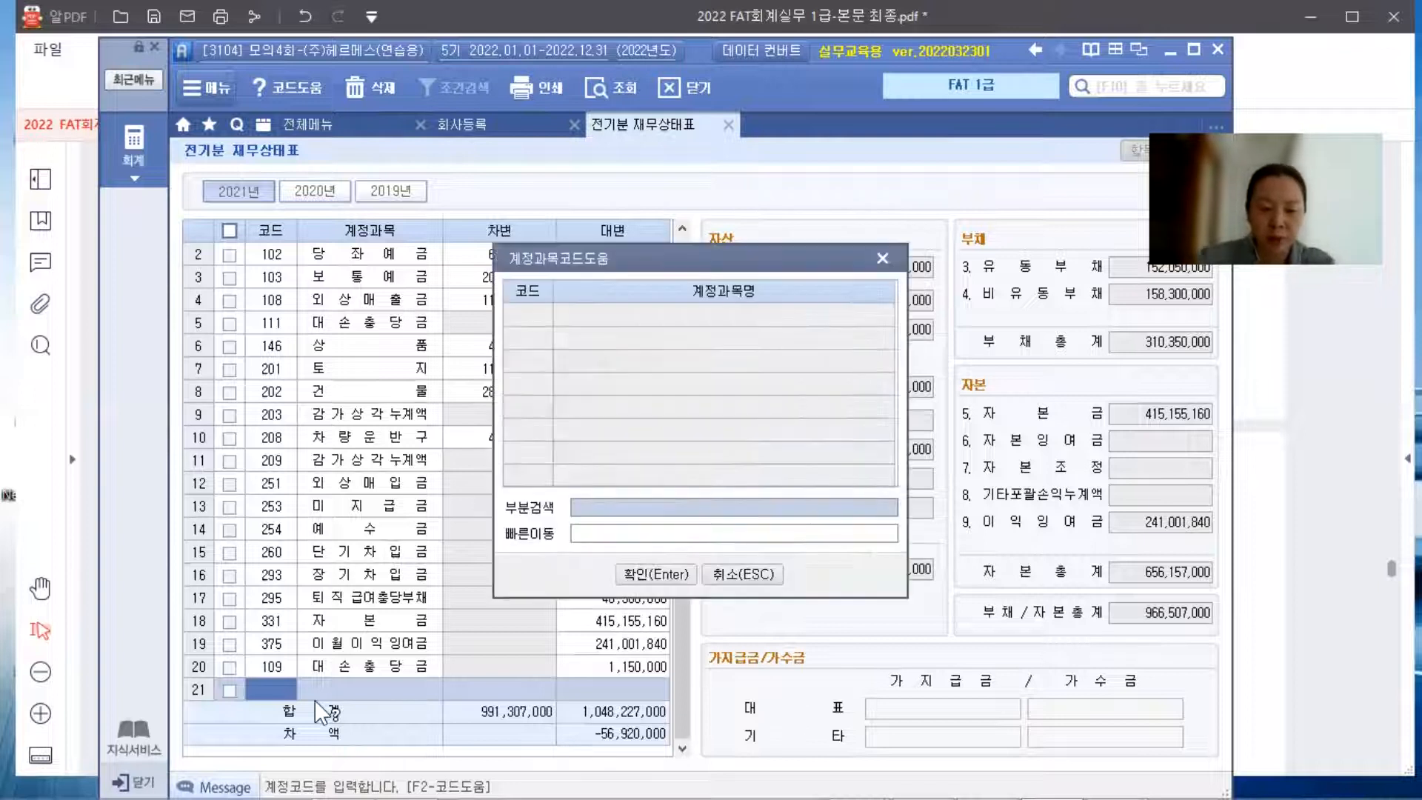
text(받)
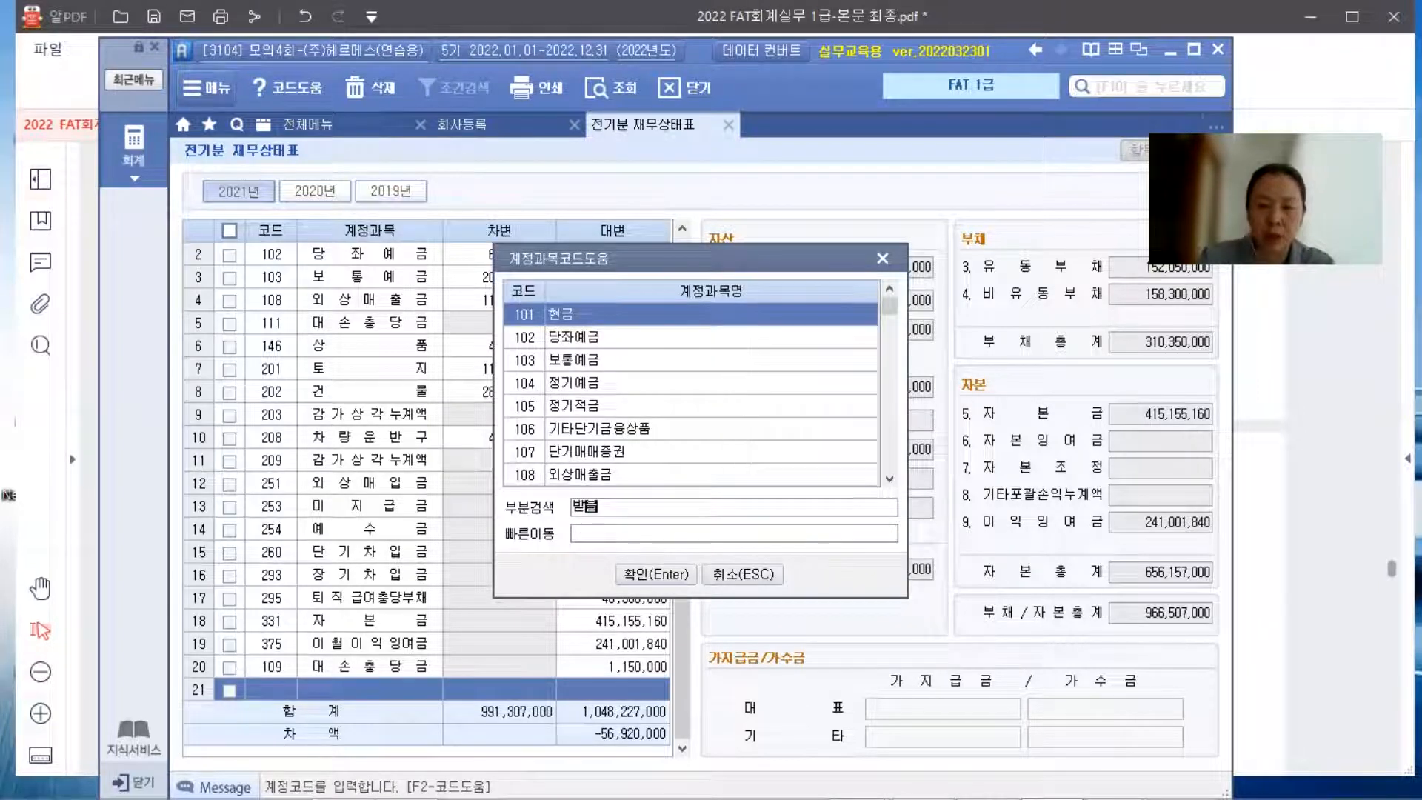
text(을)
key(Return)
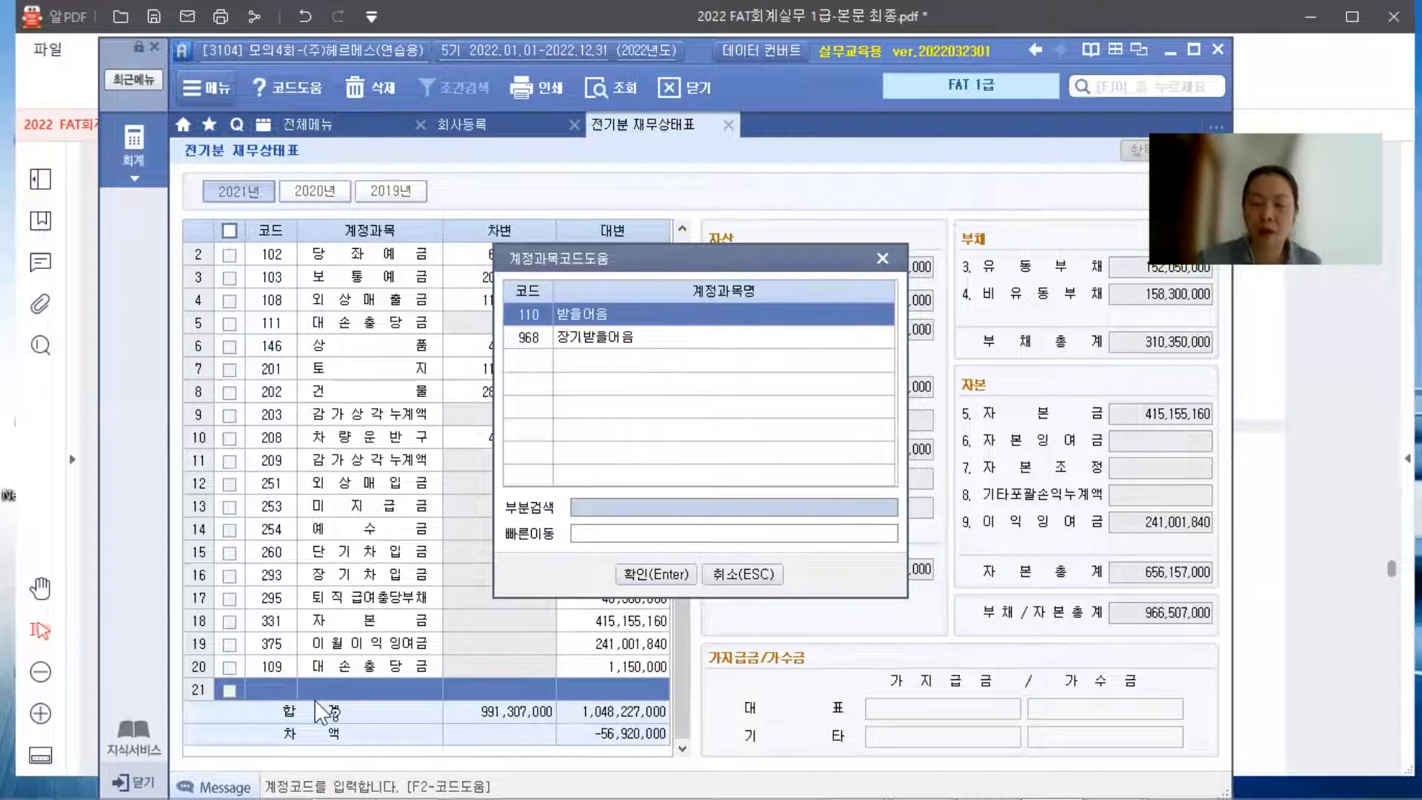
key(Return)
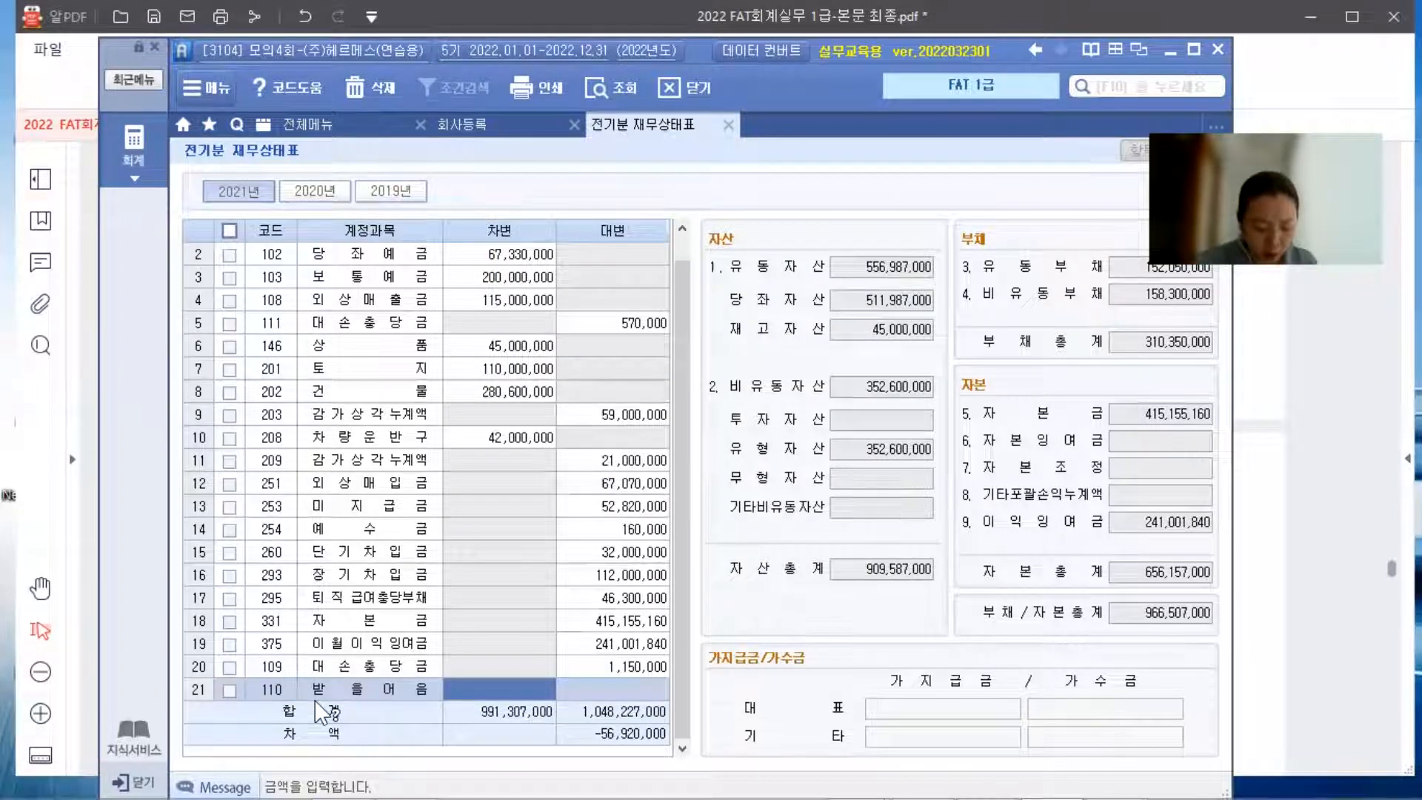
text(57000000)
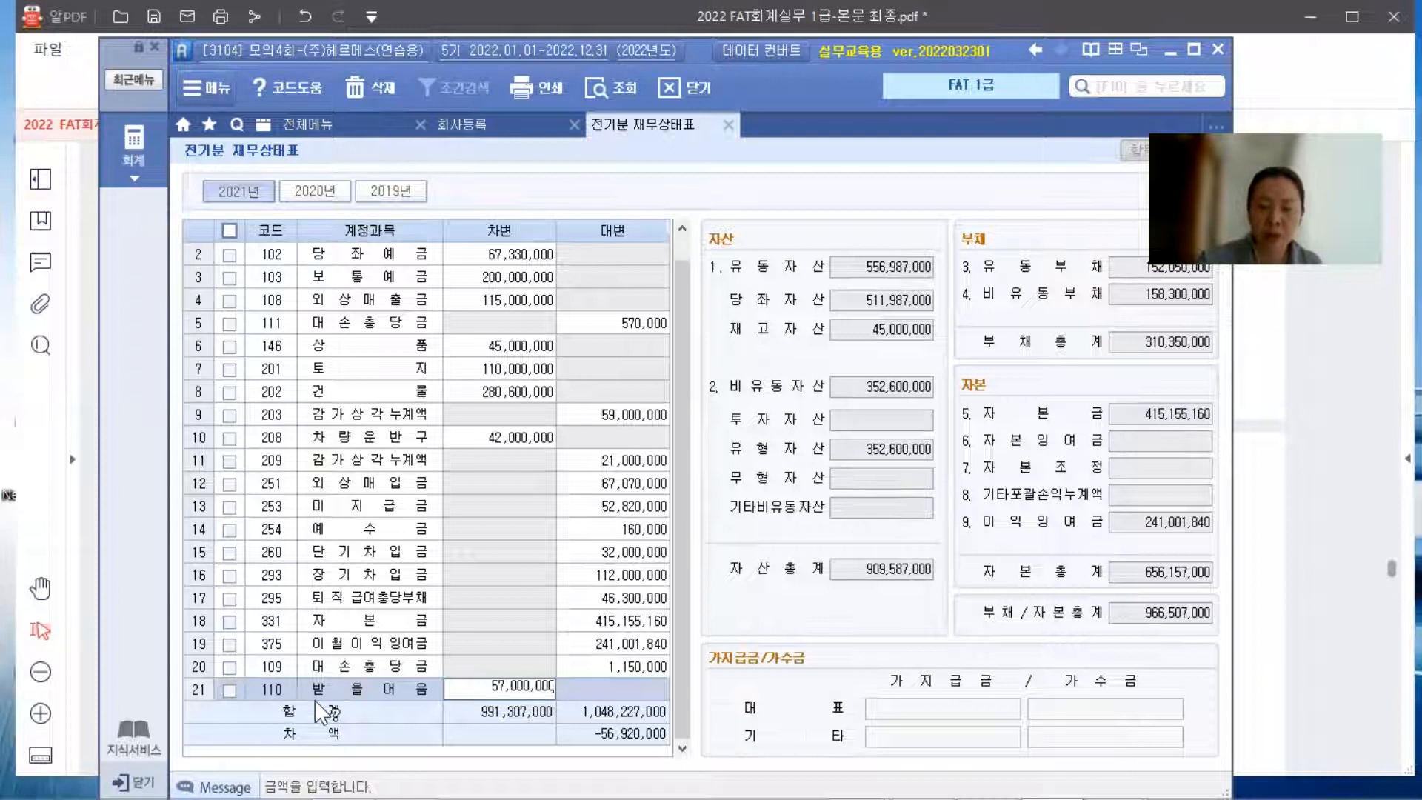
key(Return)
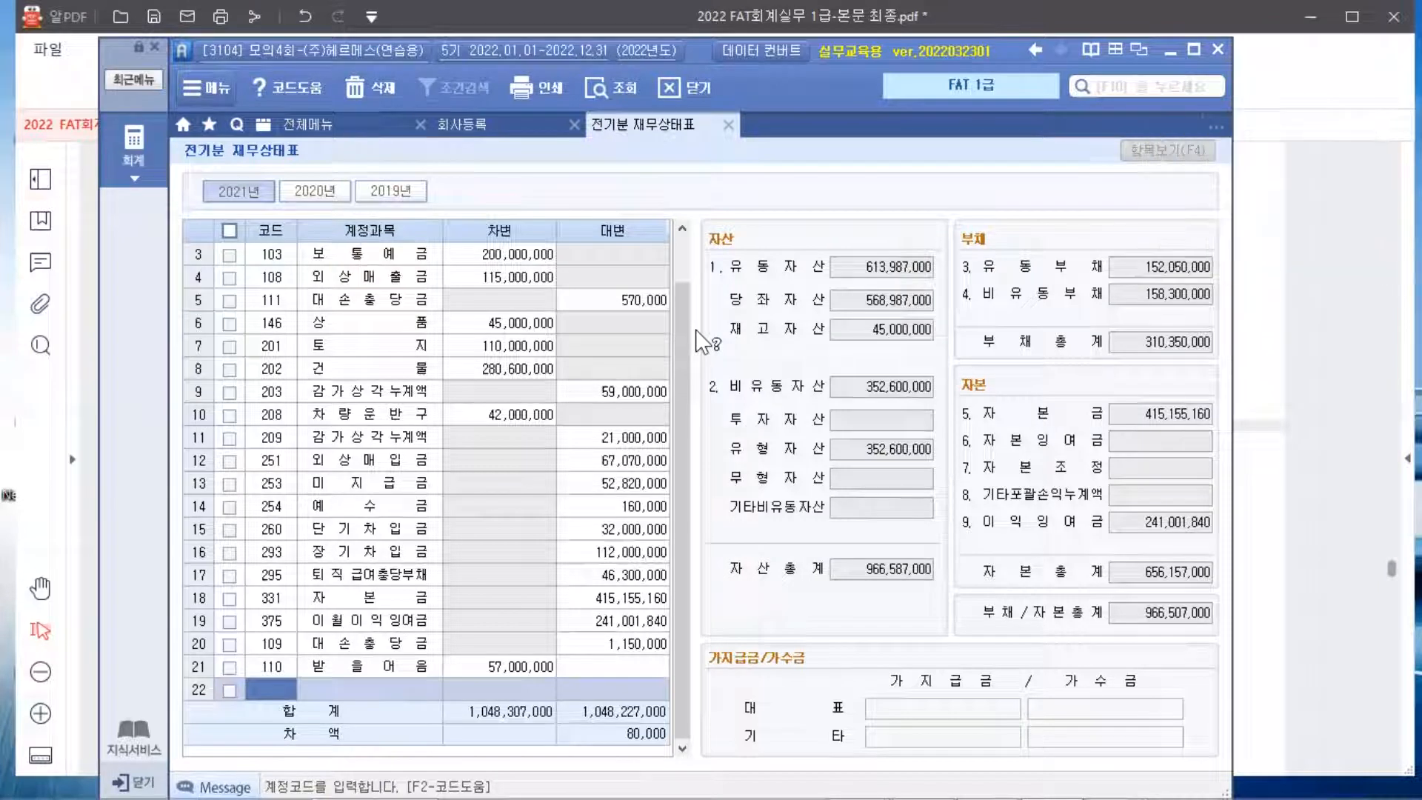
Re-query the 전기분 재무상태표 so accounts 109 and 110 sort by code, and return to its top
key(F12)
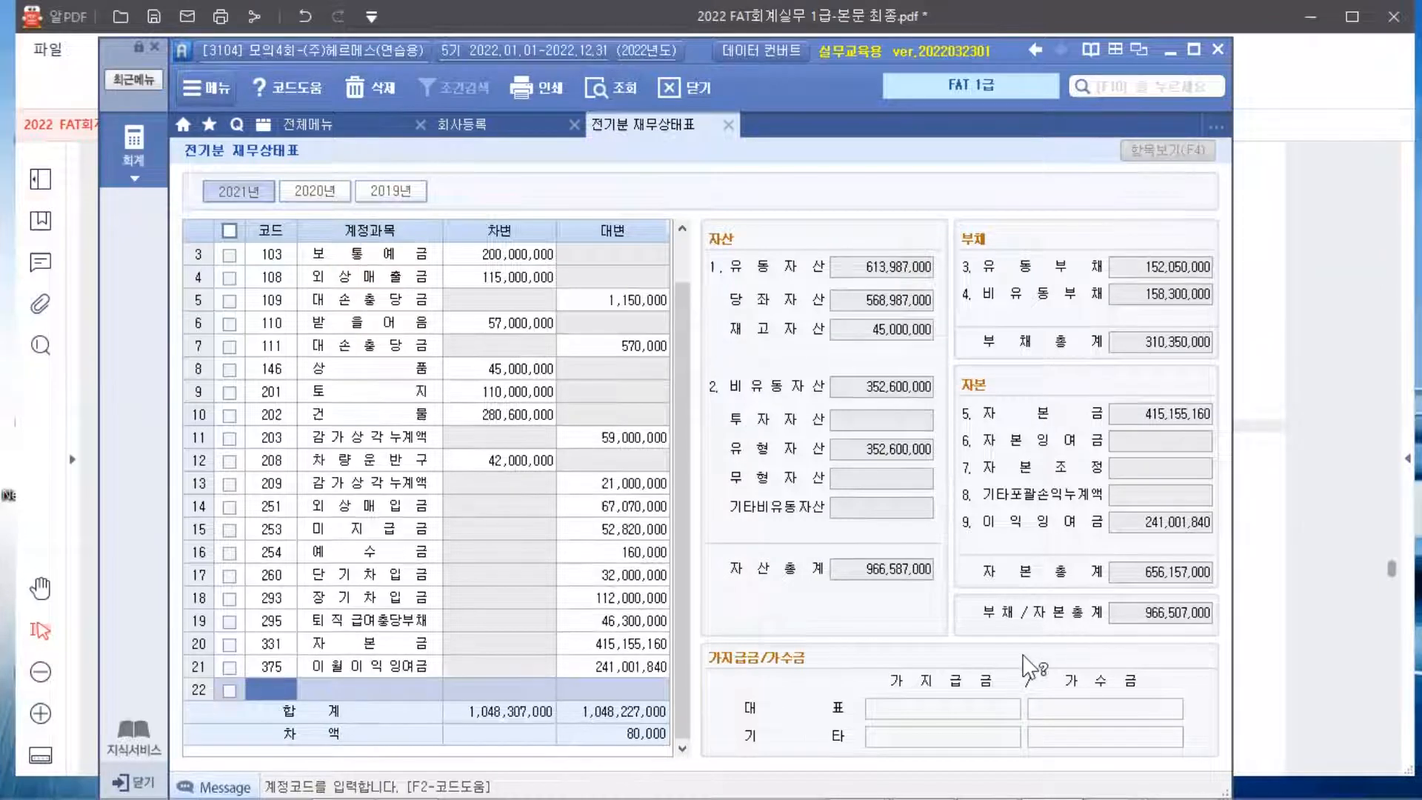
scroll(371, 407, up, 1)
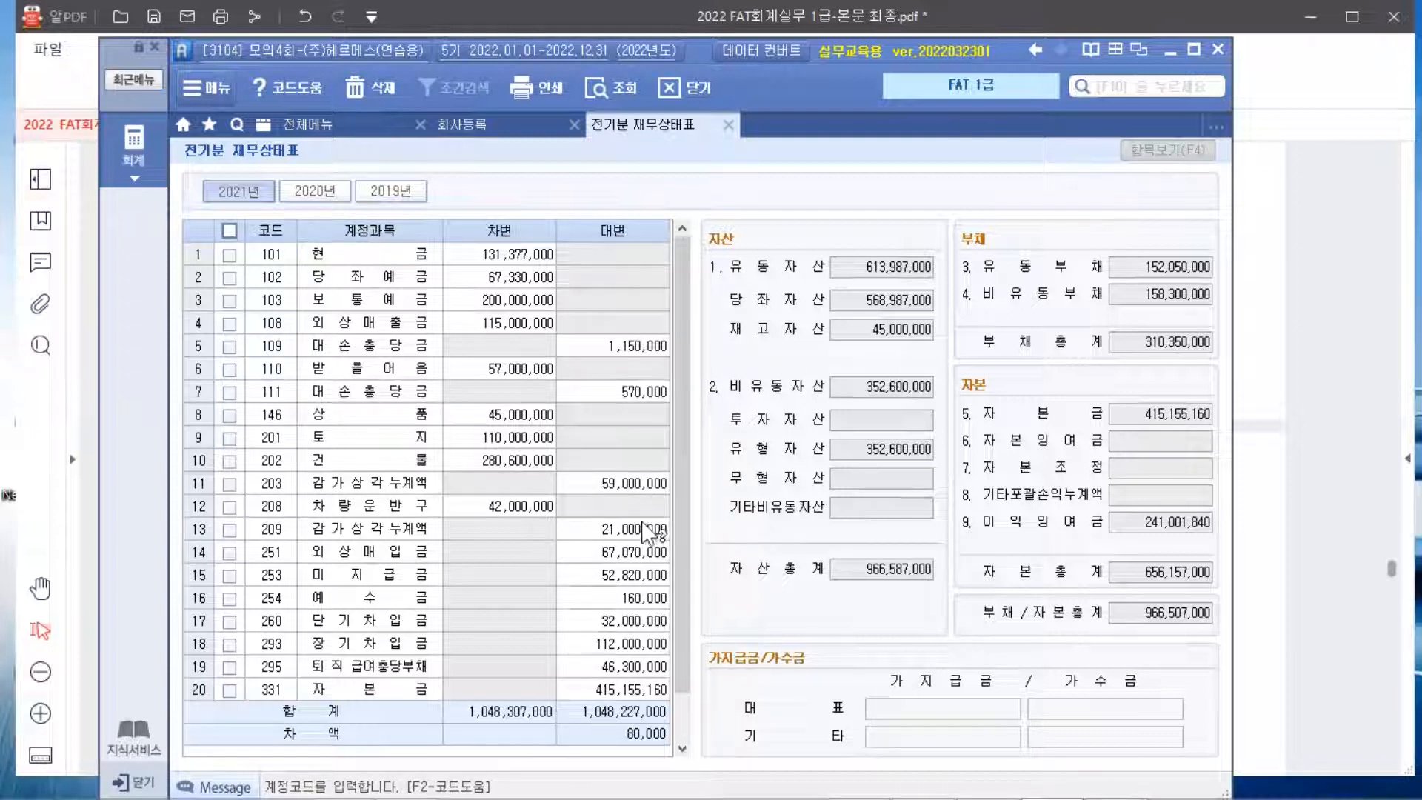
Change row 16's 예수금 credit to 240,000, then bring up 문제2 in the PDF textbook
click(642, 597)
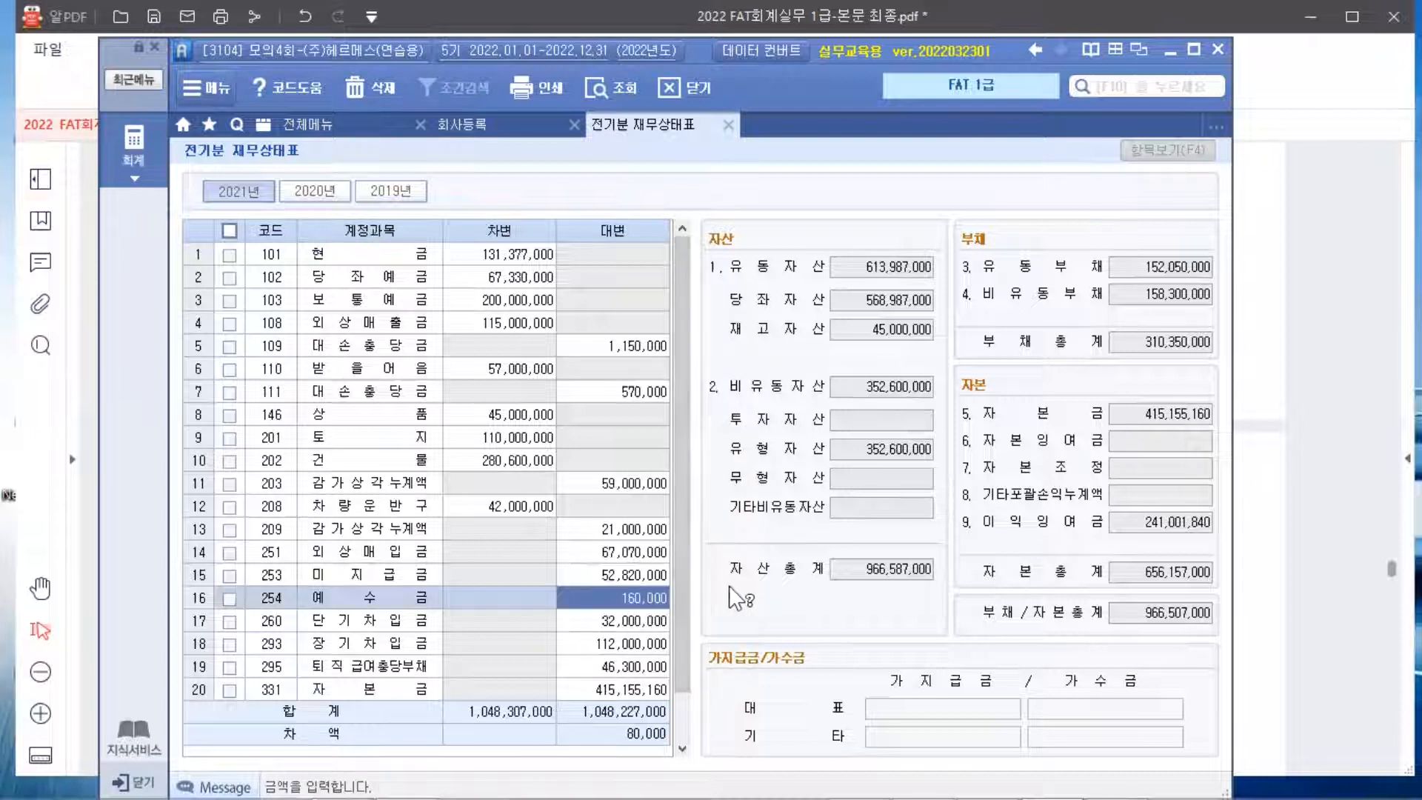
text(240000)
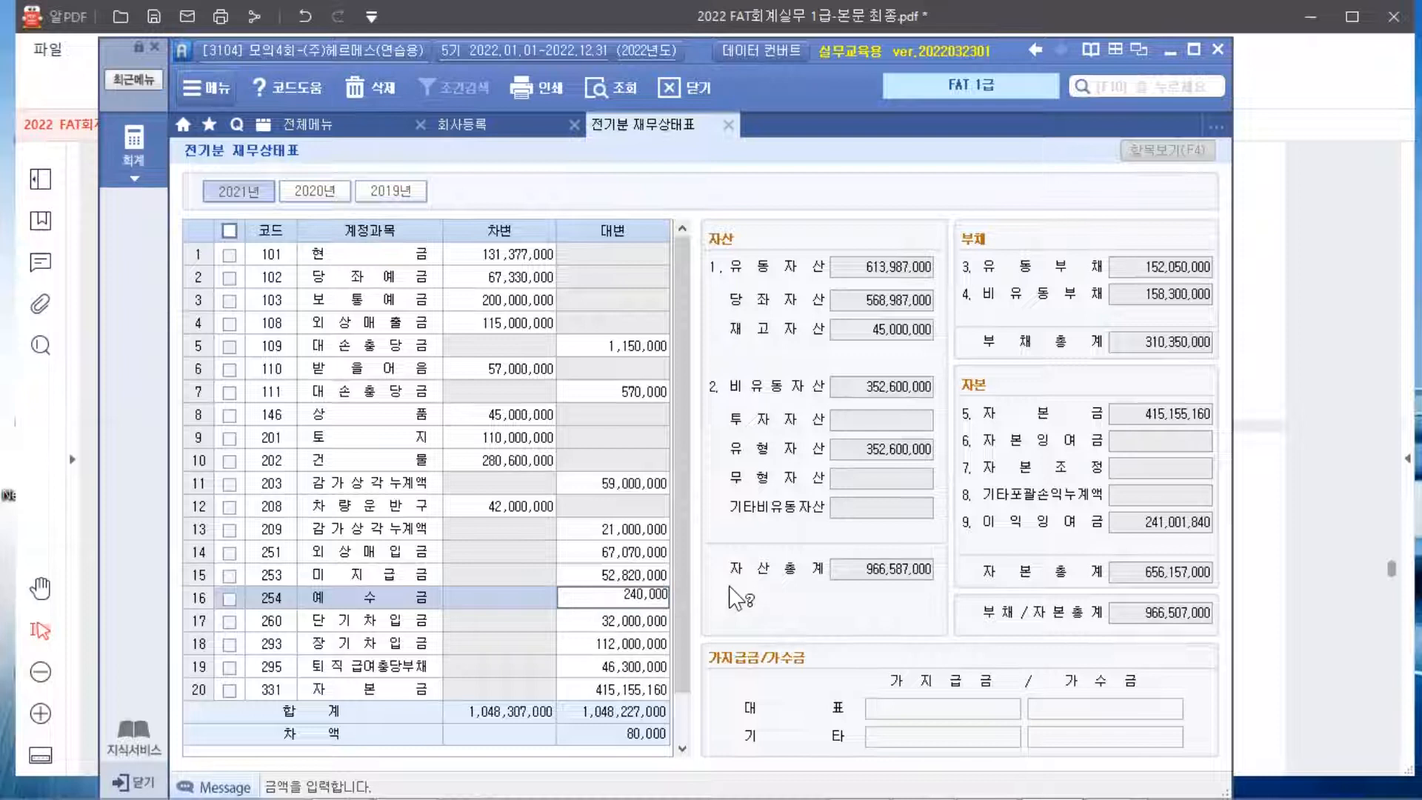
key(Return)
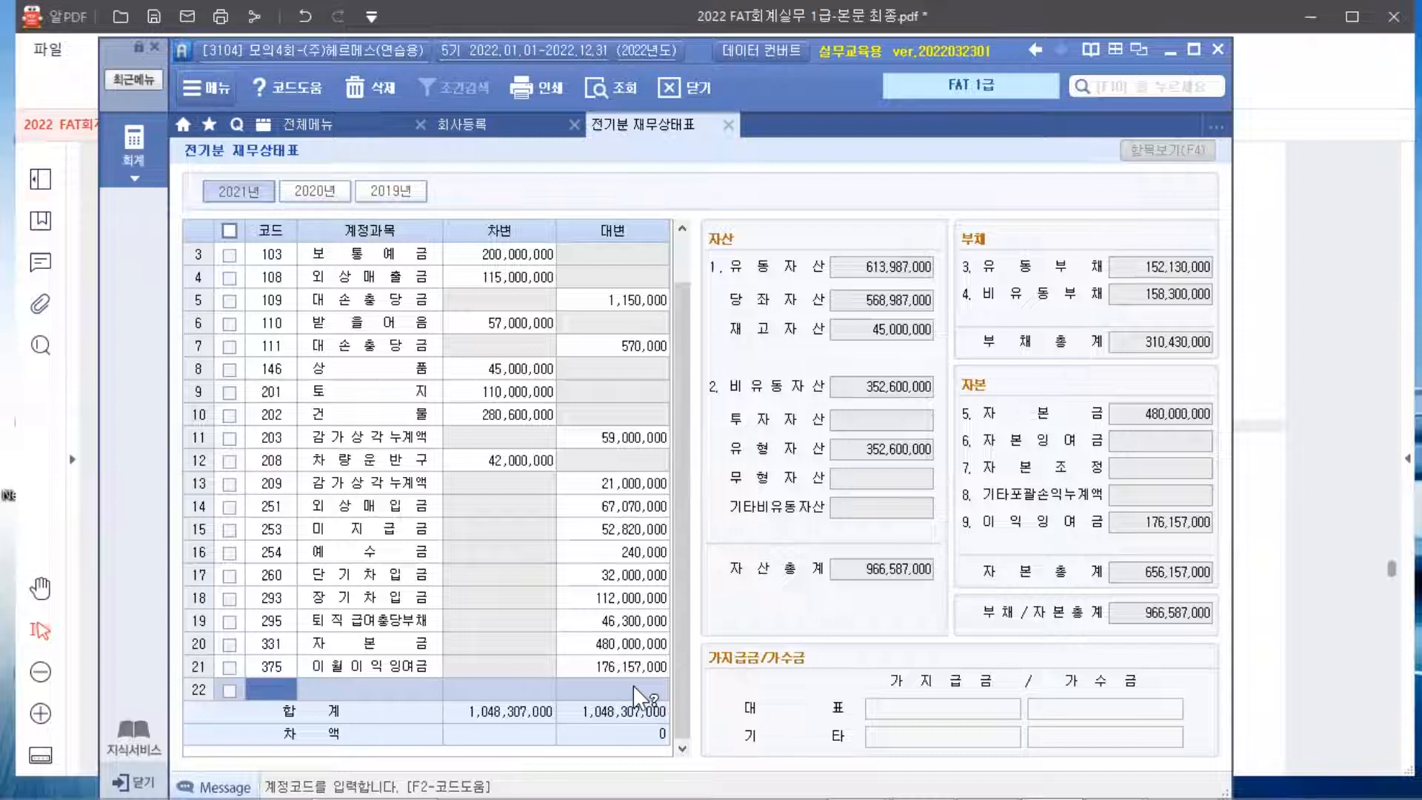
click(1283, 174)
scroll(1279, 183, down, 6)
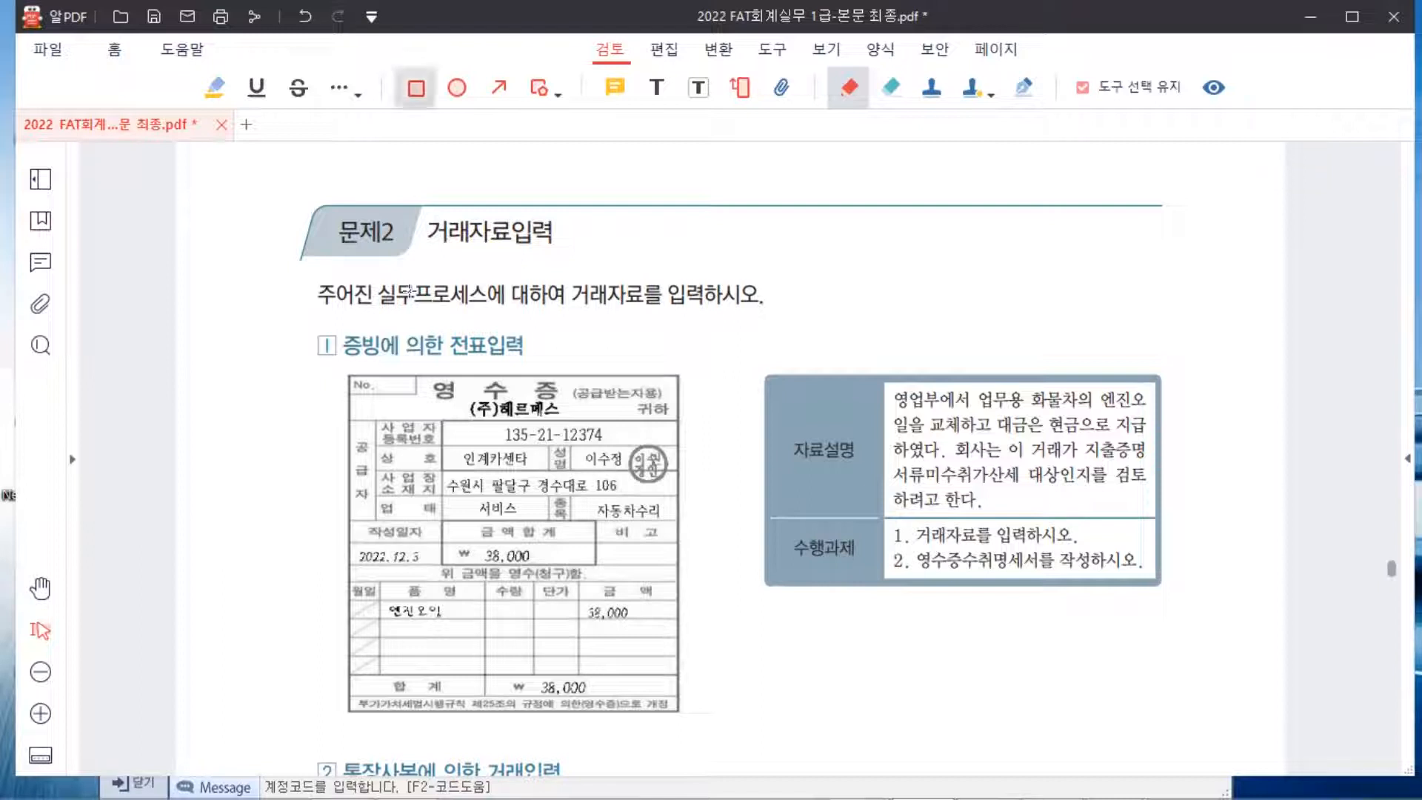
Draw rectangles around the receipt's 금액합계 ₩38,000 box and the 작성일자 date cell
click(416, 87)
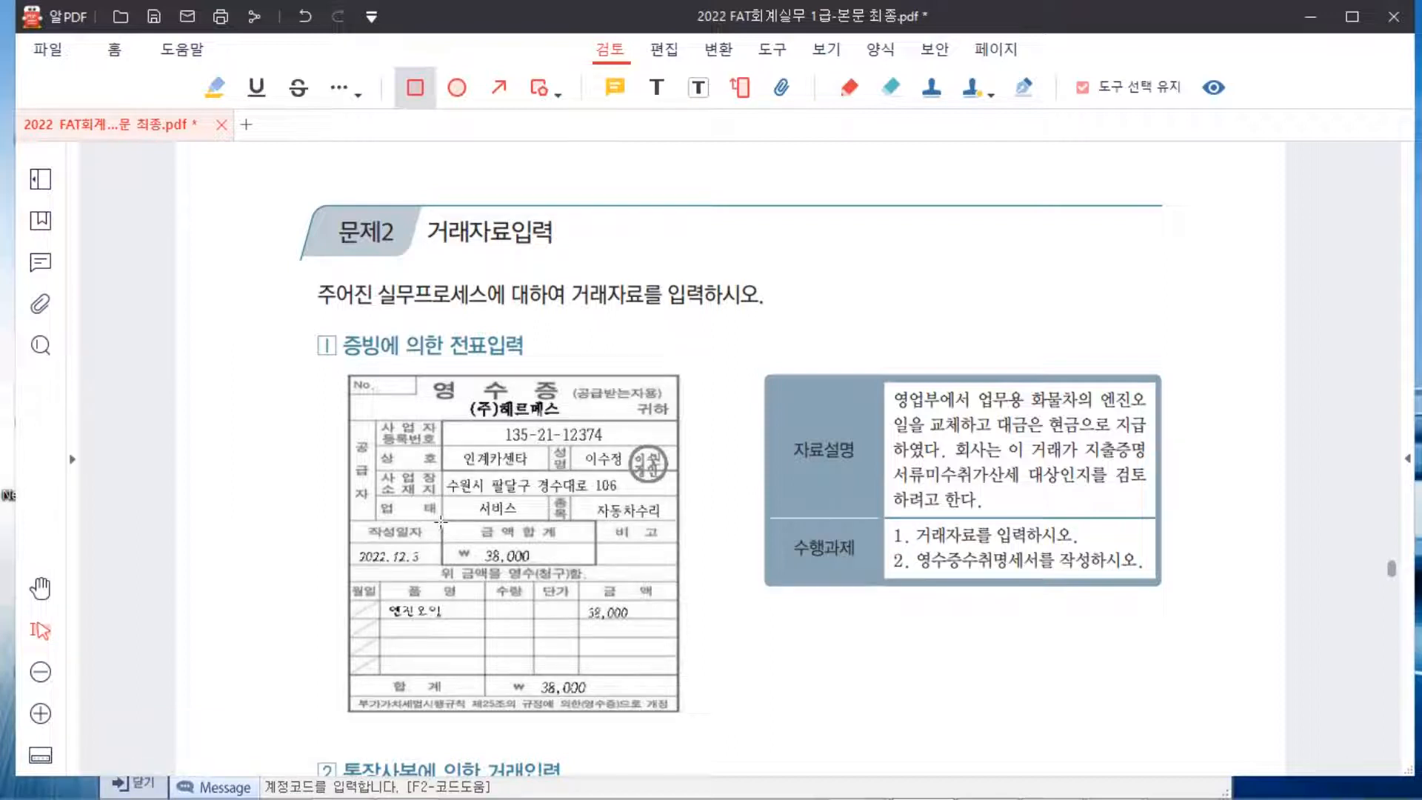
drag(441, 521, 594, 564)
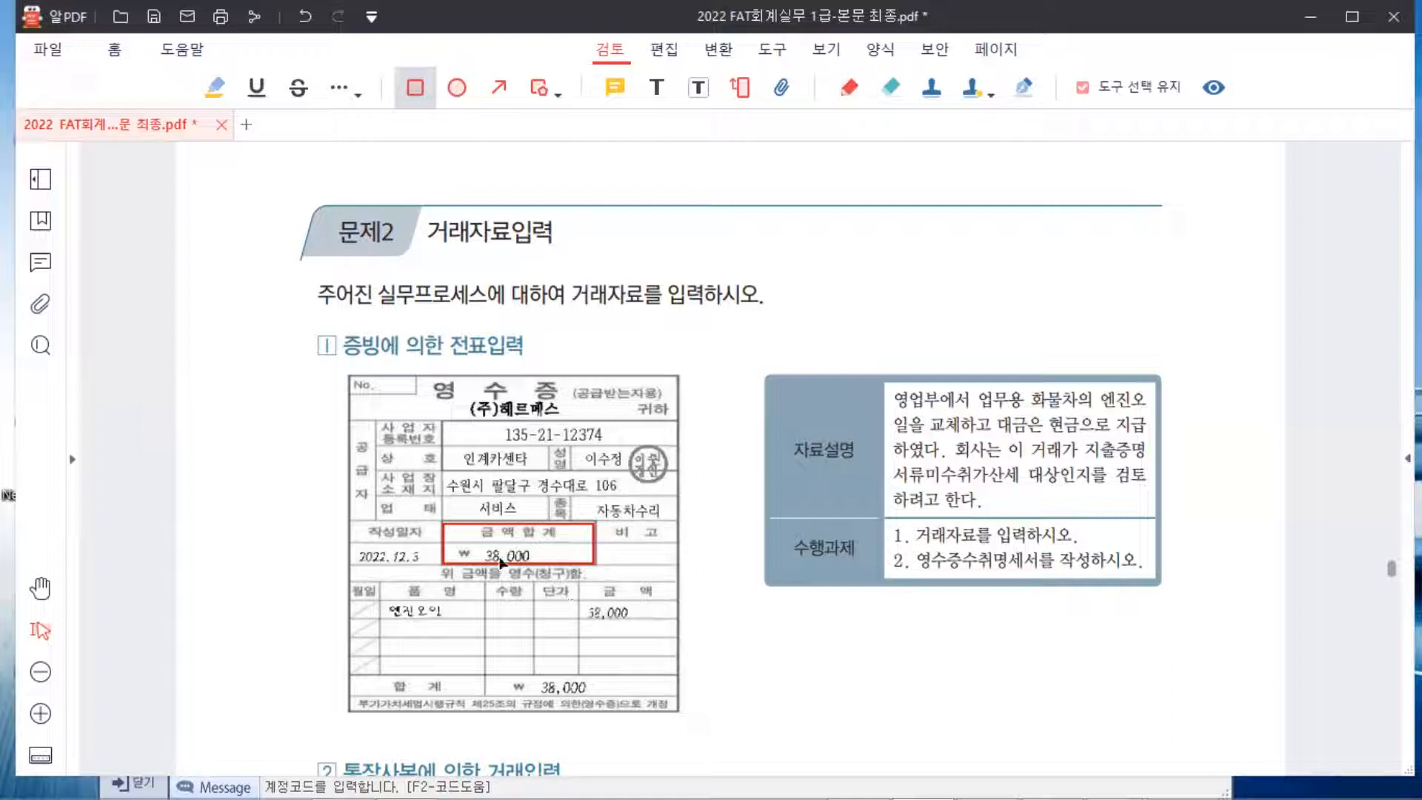
mouse_move(352, 520)
mouse_down()
mouse_move(363, 545)
mouse_move(417, 568)
mouse_move(381, 569)
mouse_up()
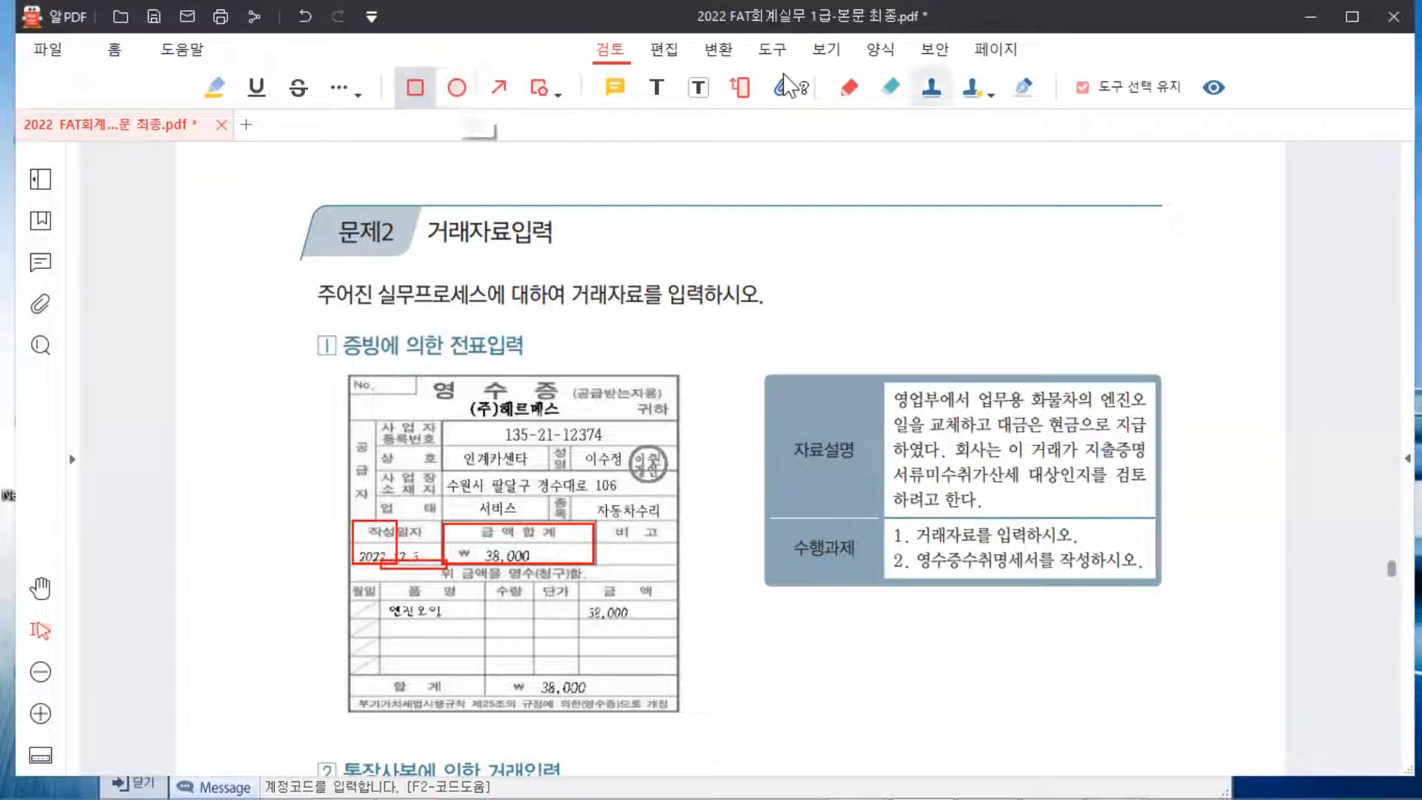
Delete the misdrawn date rectangle and stray box, then redraw a red box around 작성일자
click(849, 88)
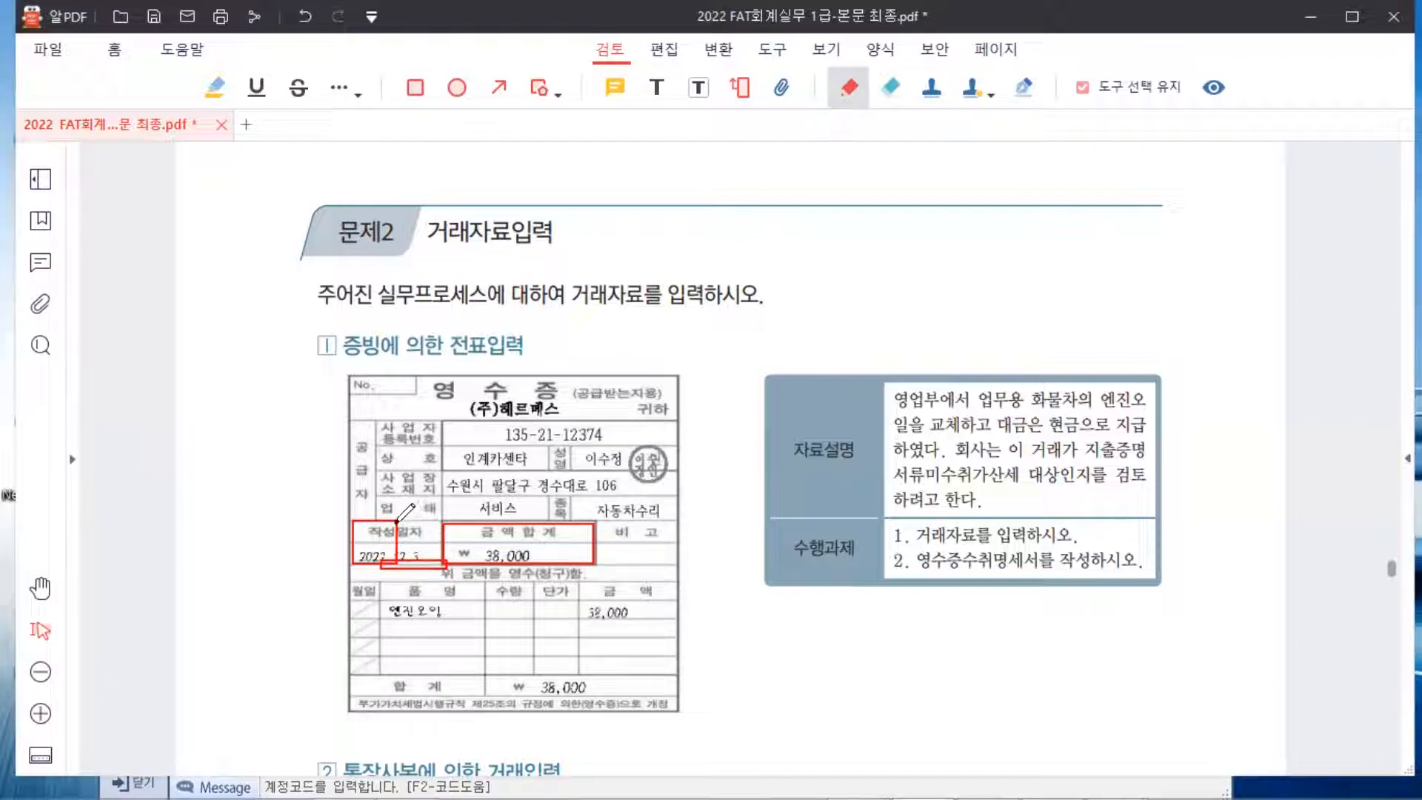
click(415, 88)
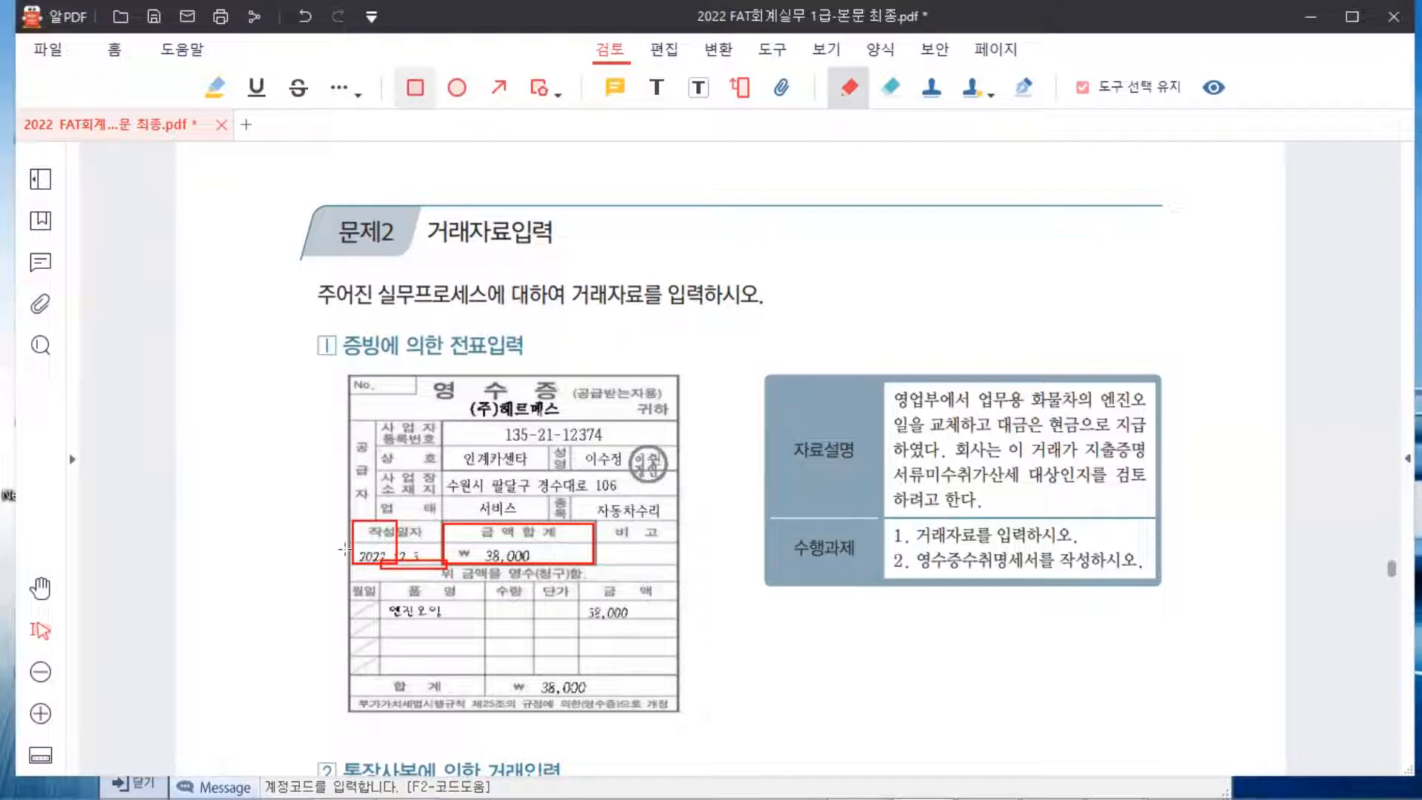
click(381, 532)
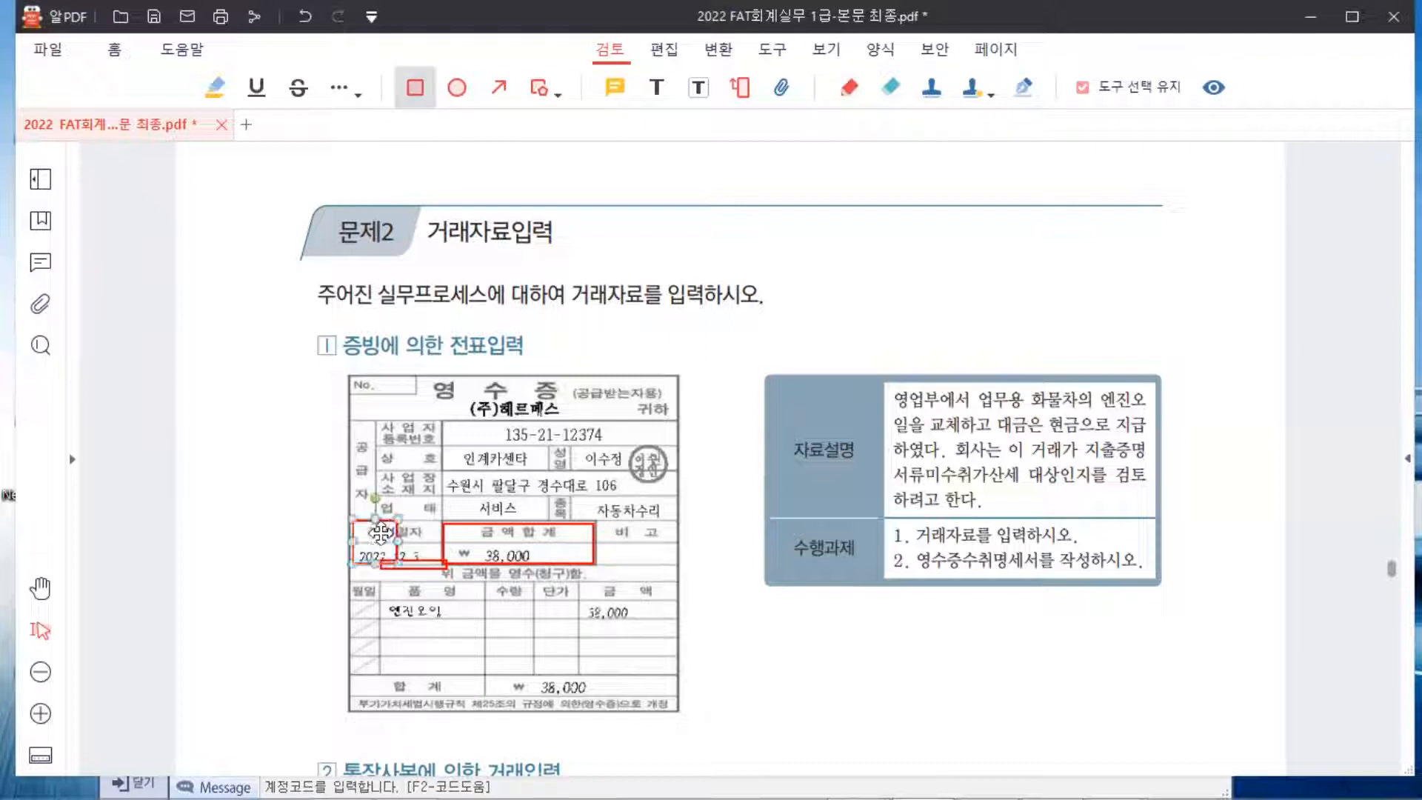
key(Delete)
click(407, 565)
key(Delete)
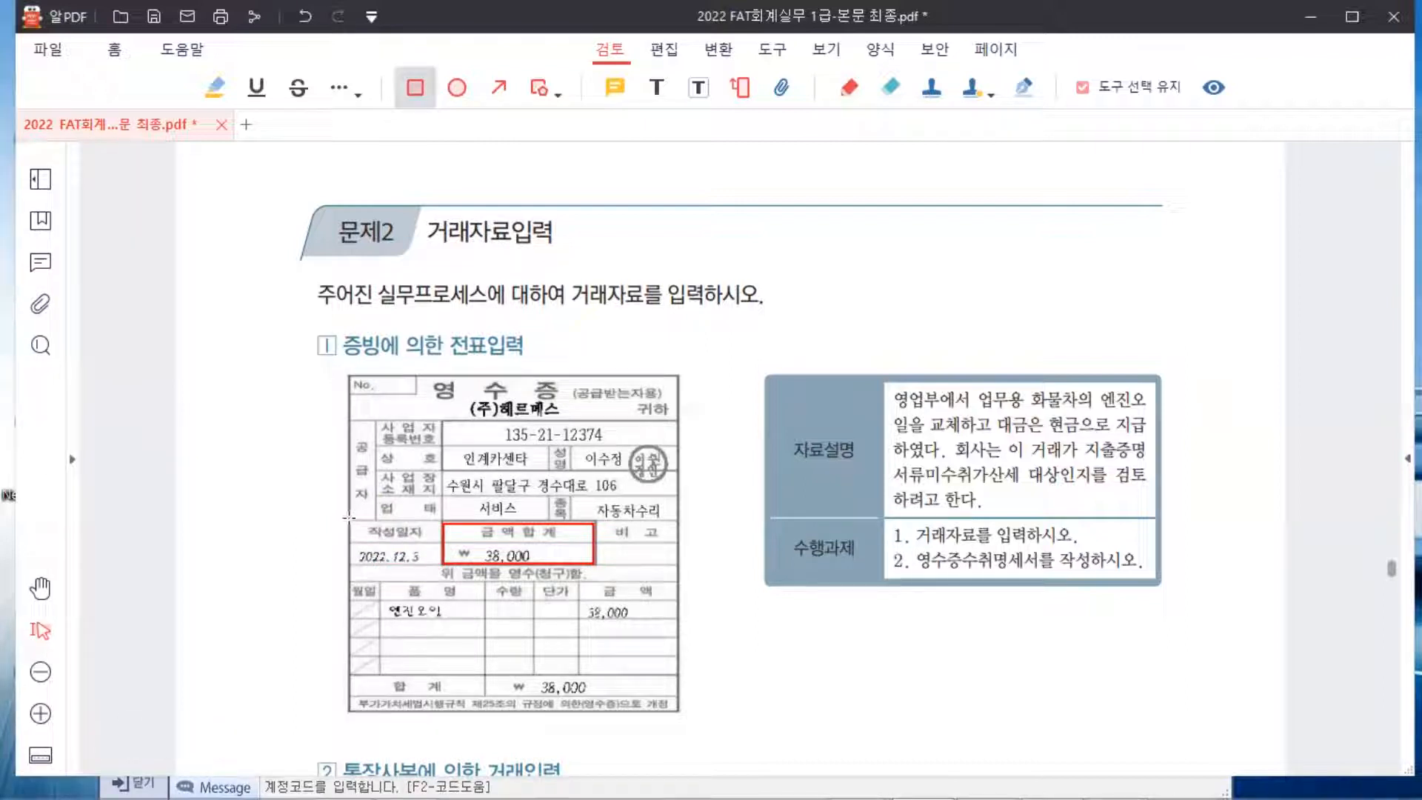
mouse_move(351, 521)
mouse_down()
mouse_move(369, 556)
mouse_move(444, 564)
mouse_up()
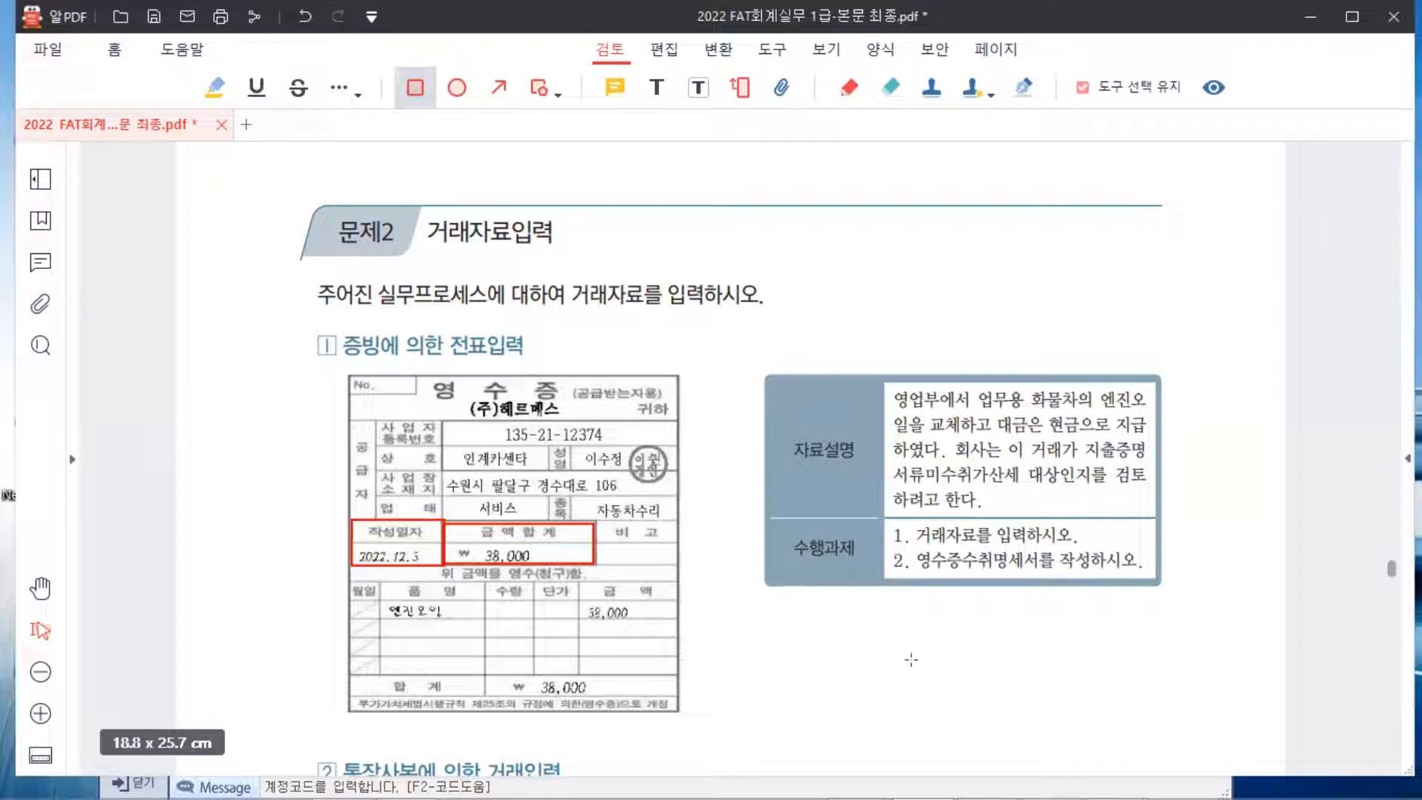
Back in Smart A, close the 전기분 재무상태표 and 회사등록 tabs and open 일반전표입력
click(1039, 766)
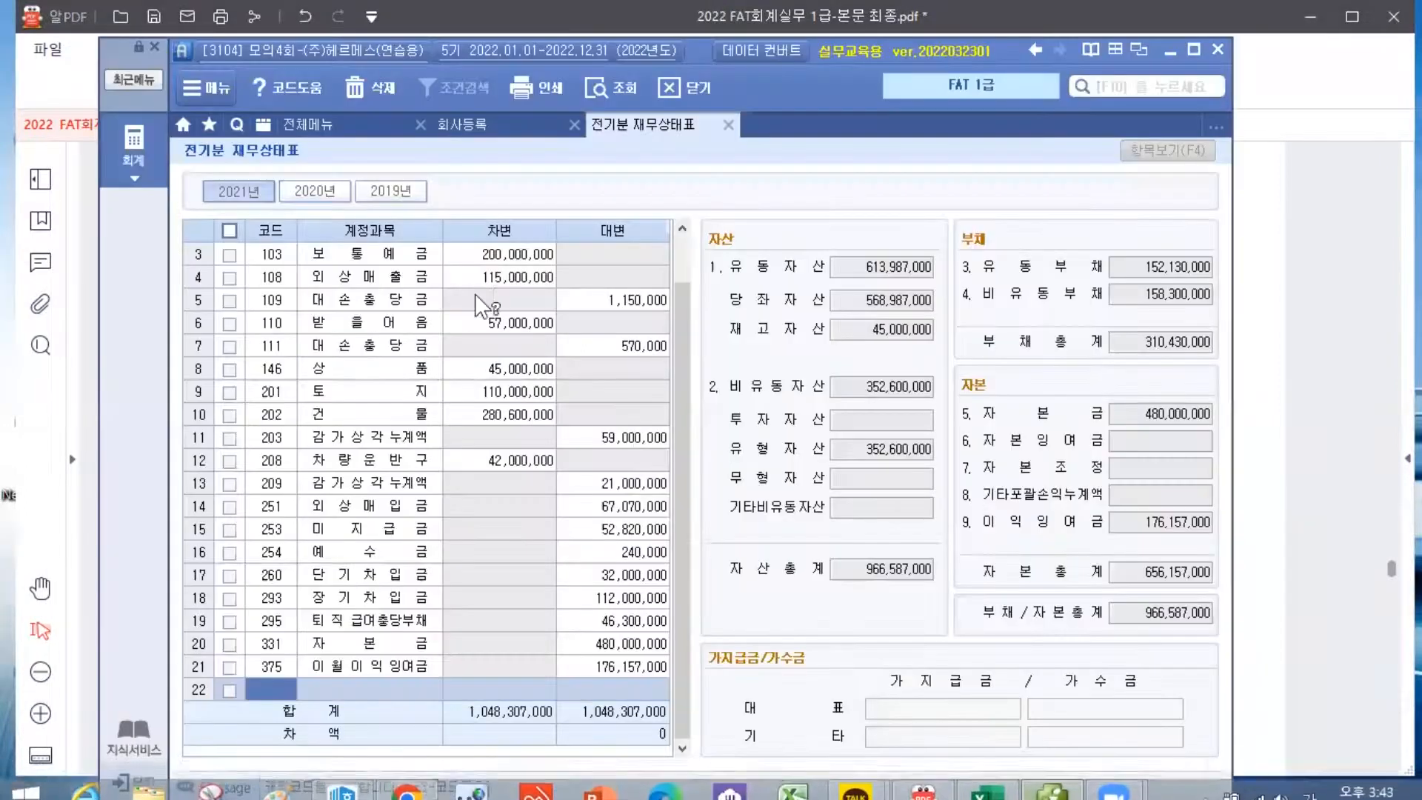
key(Escape)
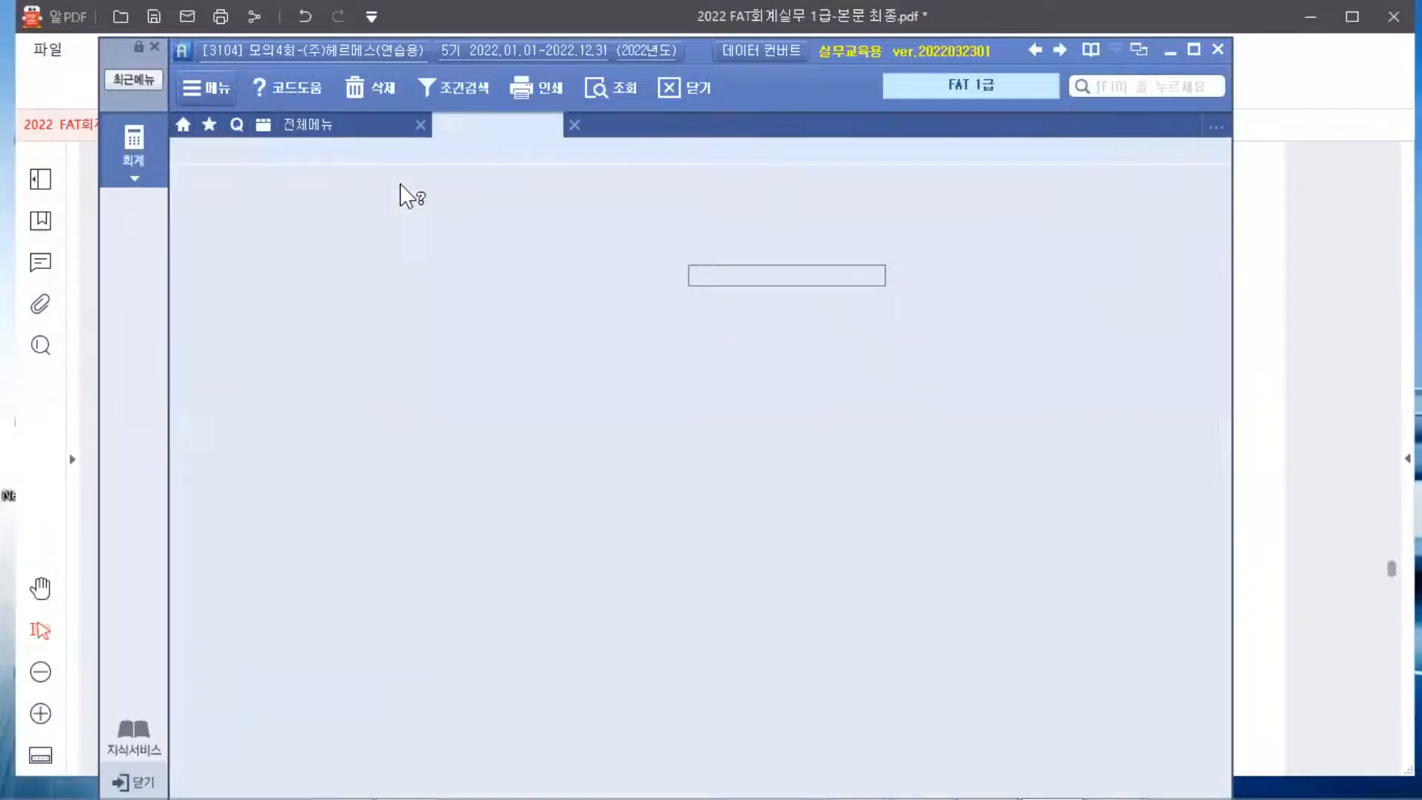
key(Escape)
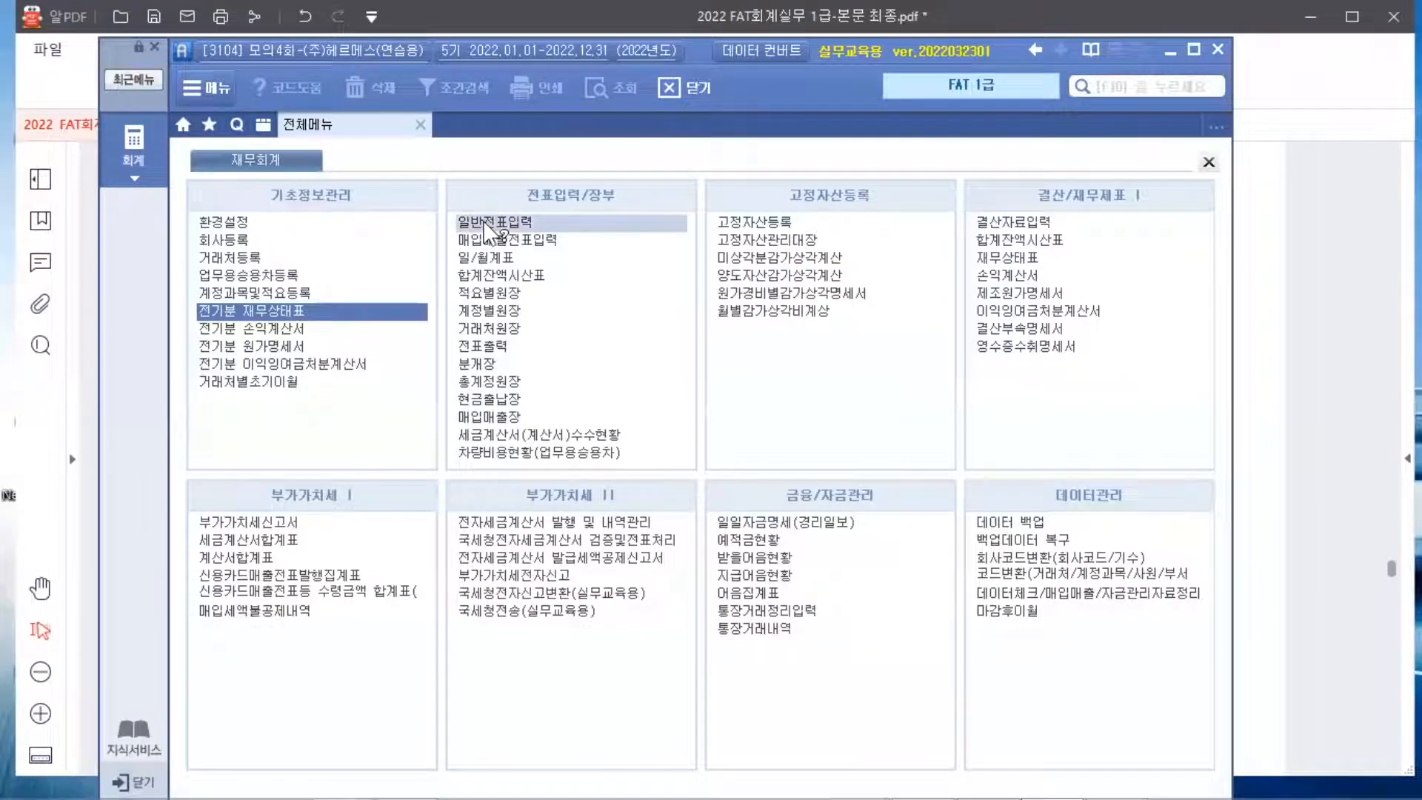
click(485, 226)
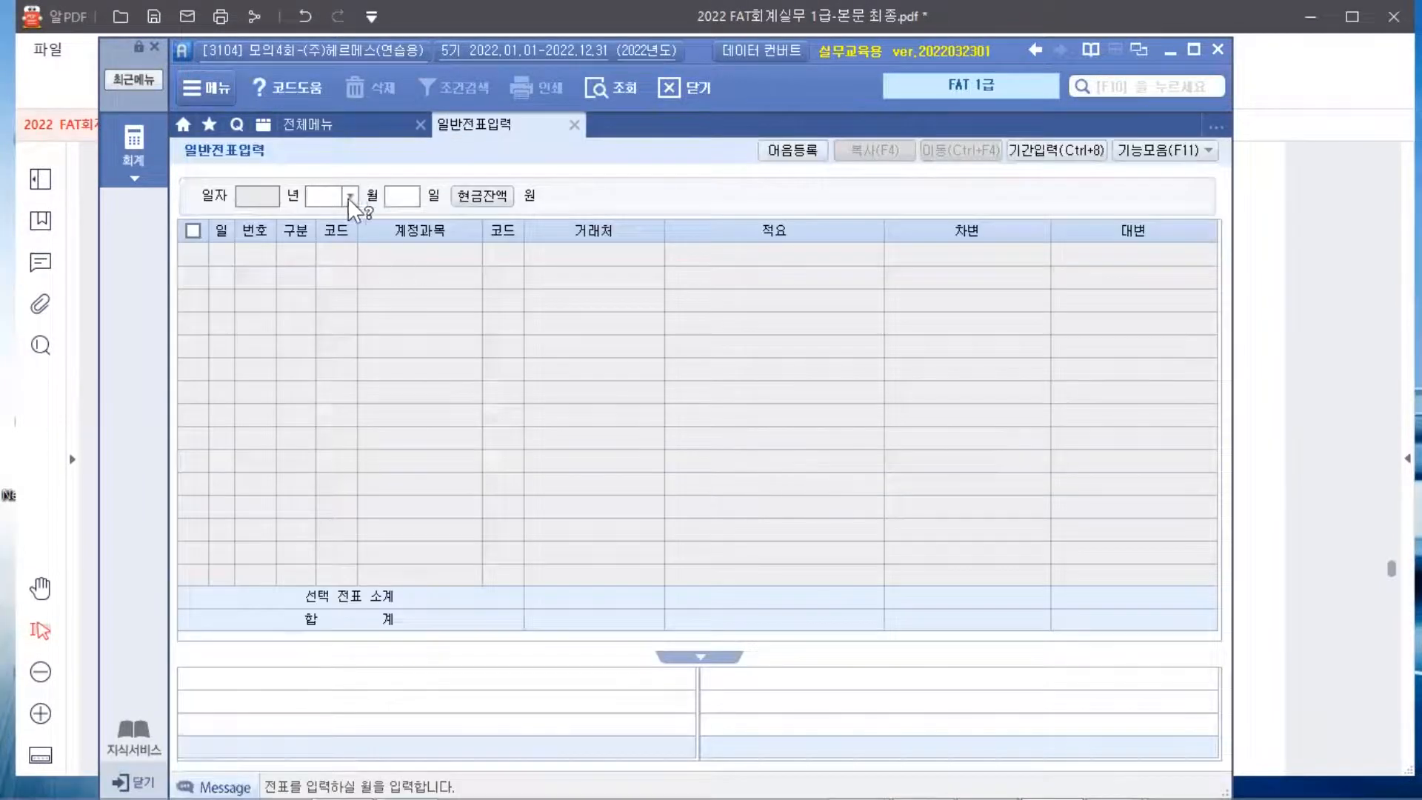
Start a December 3 voucher row marked as a cash payment (구분 1)
click(349, 197)
click(323, 384)
text(3)
key(Return)
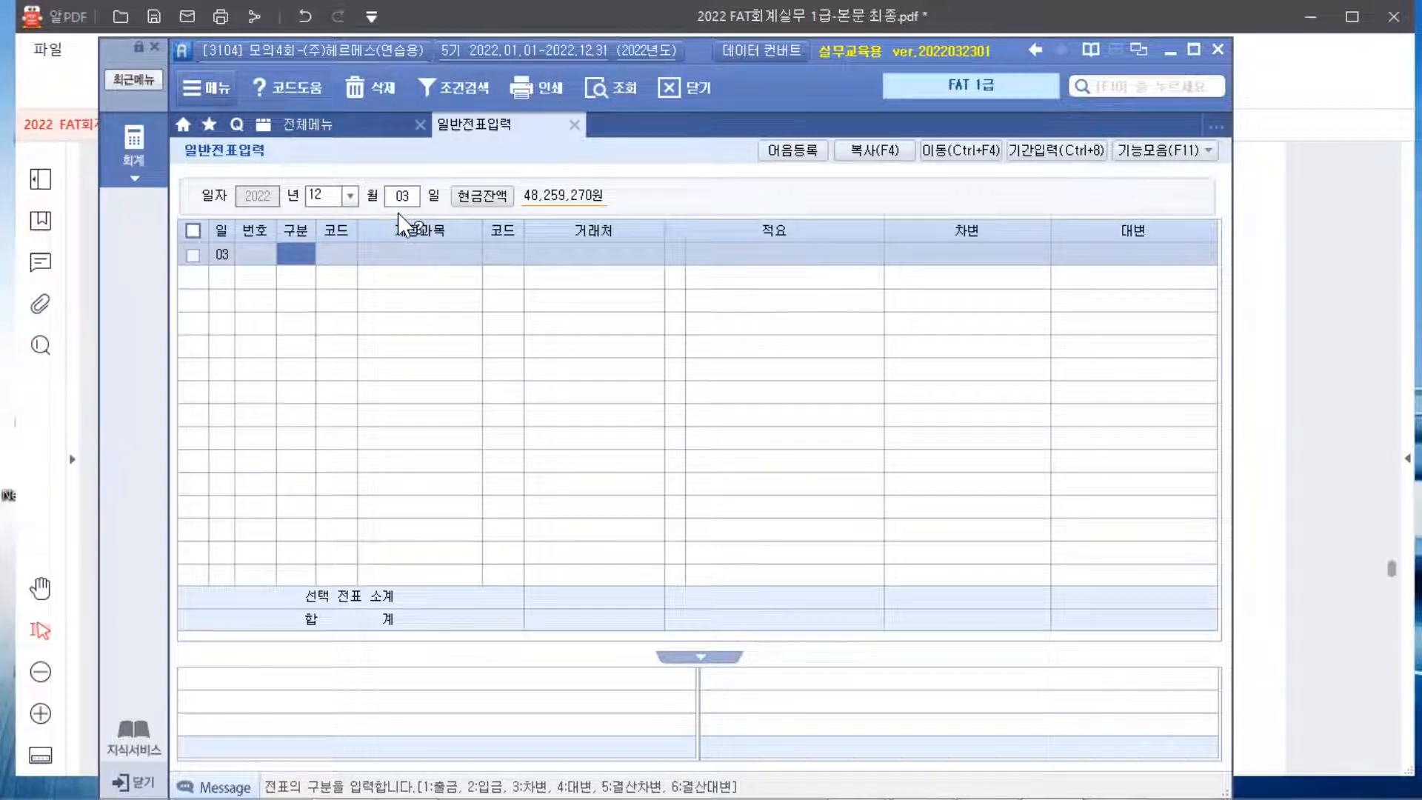
text(1)
key(Return)
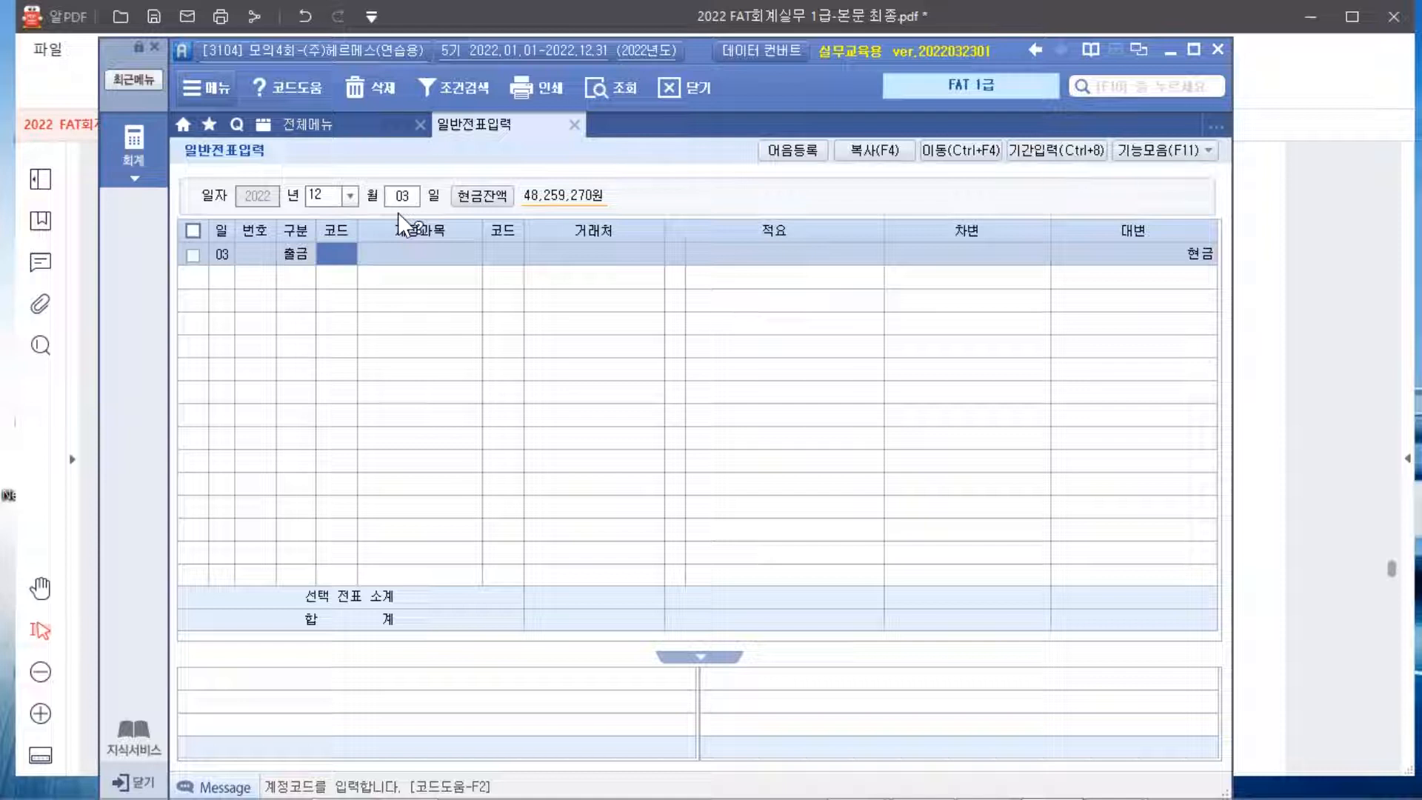
Debit account 822 차량유지비 for 38,000 on the cash voucher
text(차량)
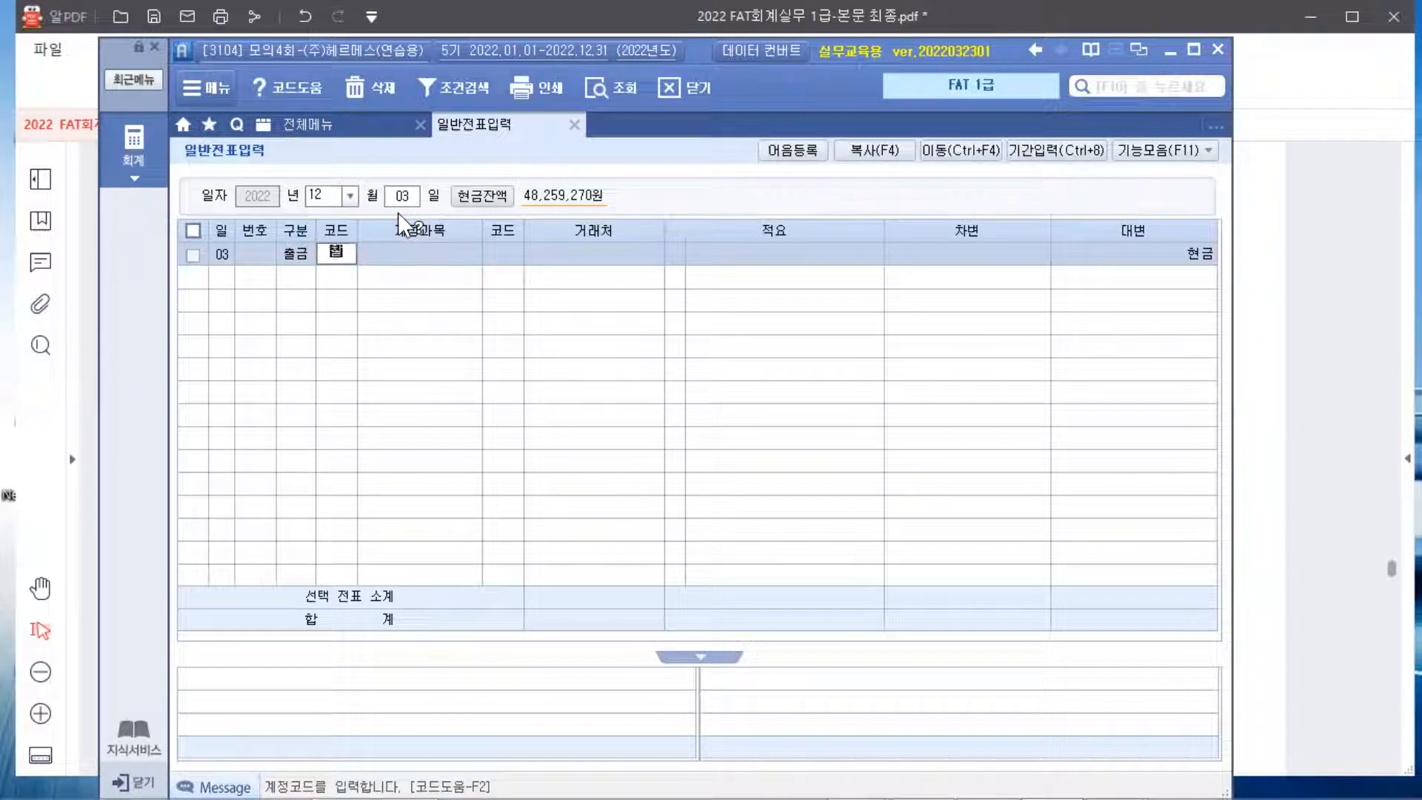
key(Return)
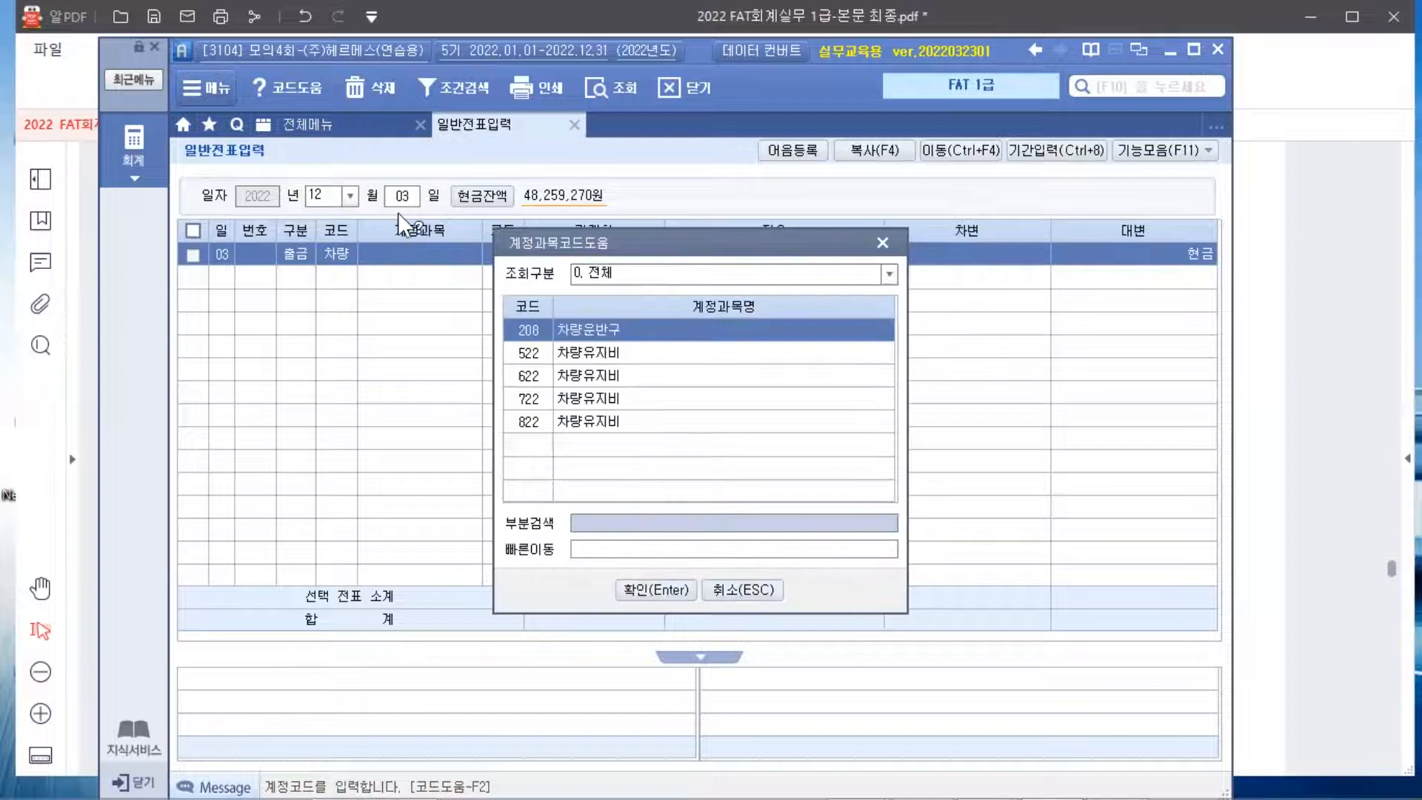
key(Down)
key(Down)
key(Down)
key(Down)
key(Return)
key(Return)
key(Return)
key(Return)
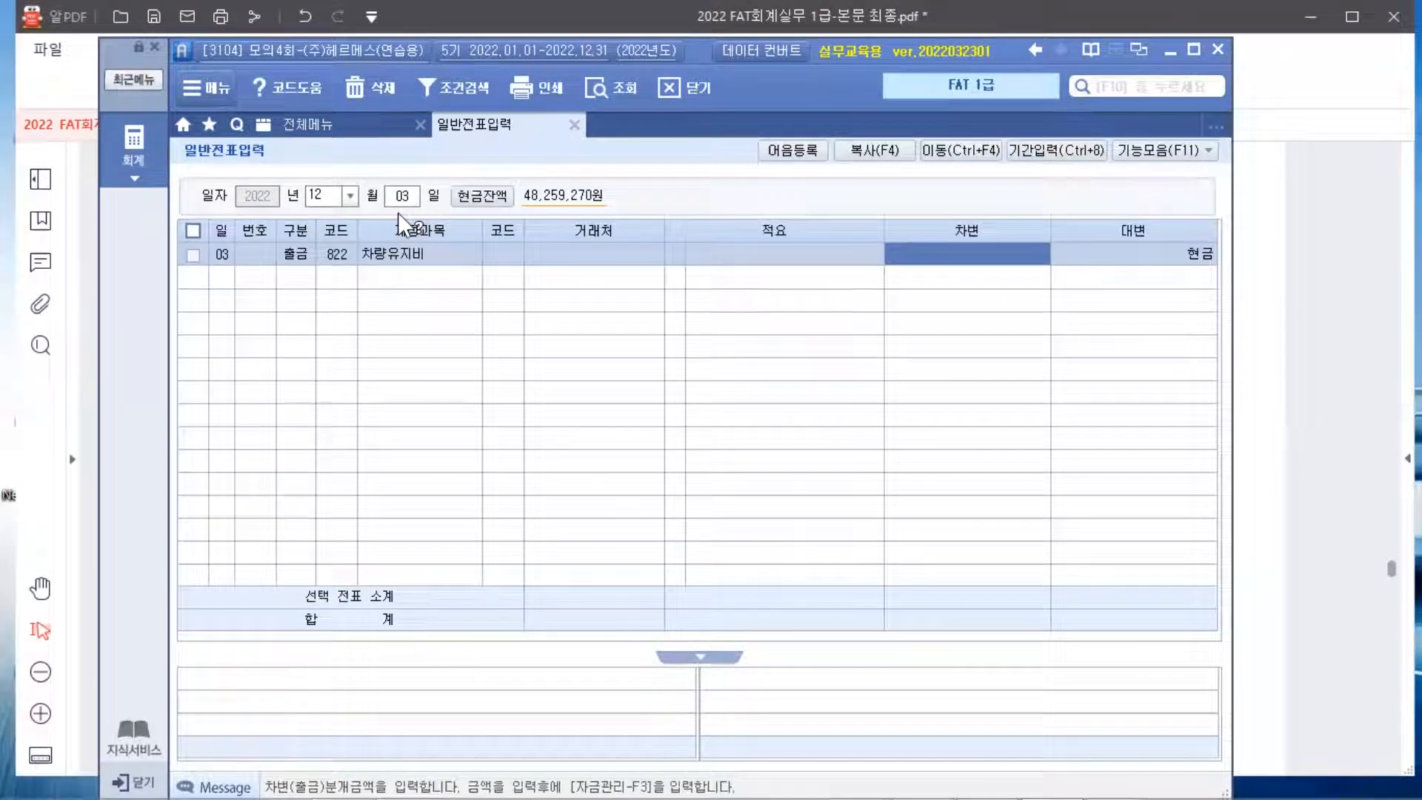
text(380000)
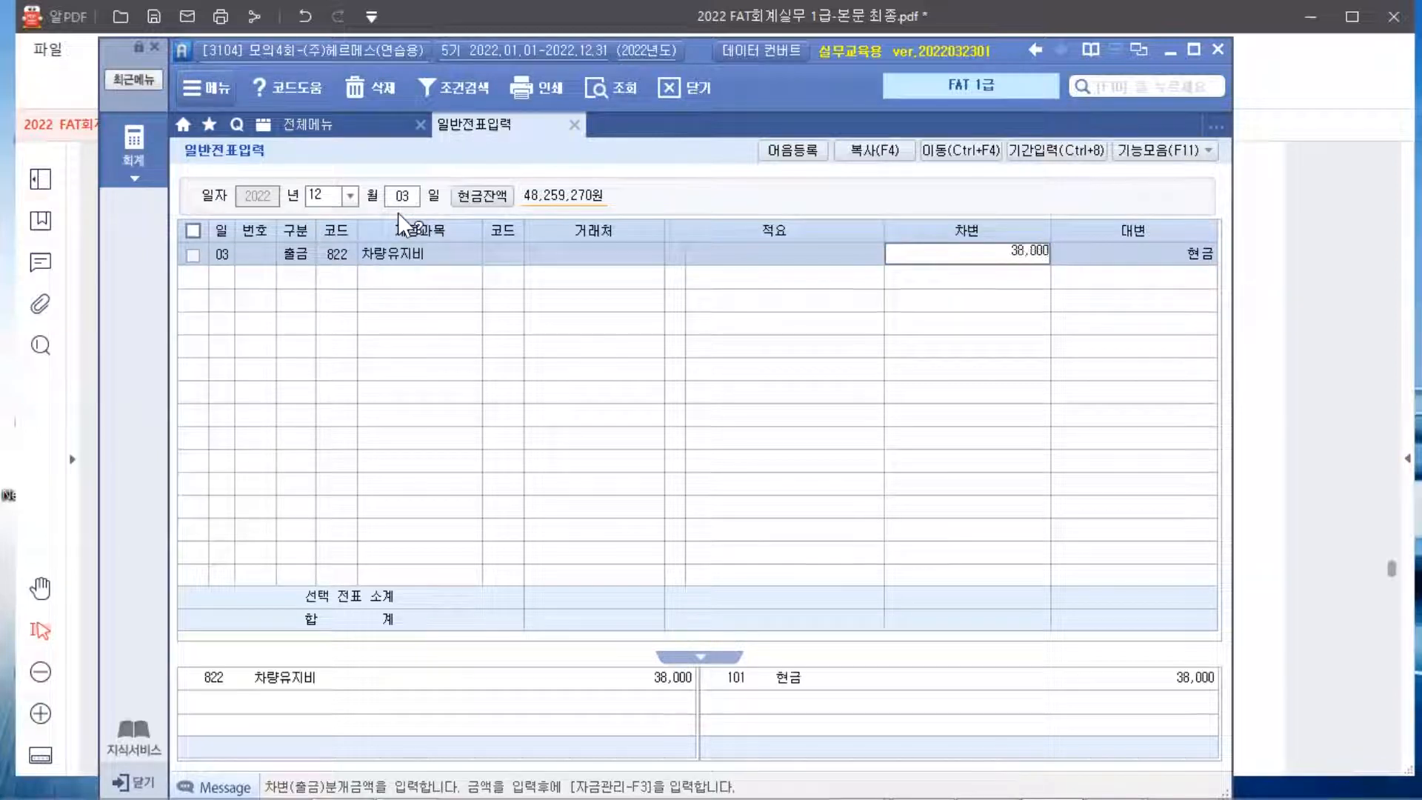
key(Return)
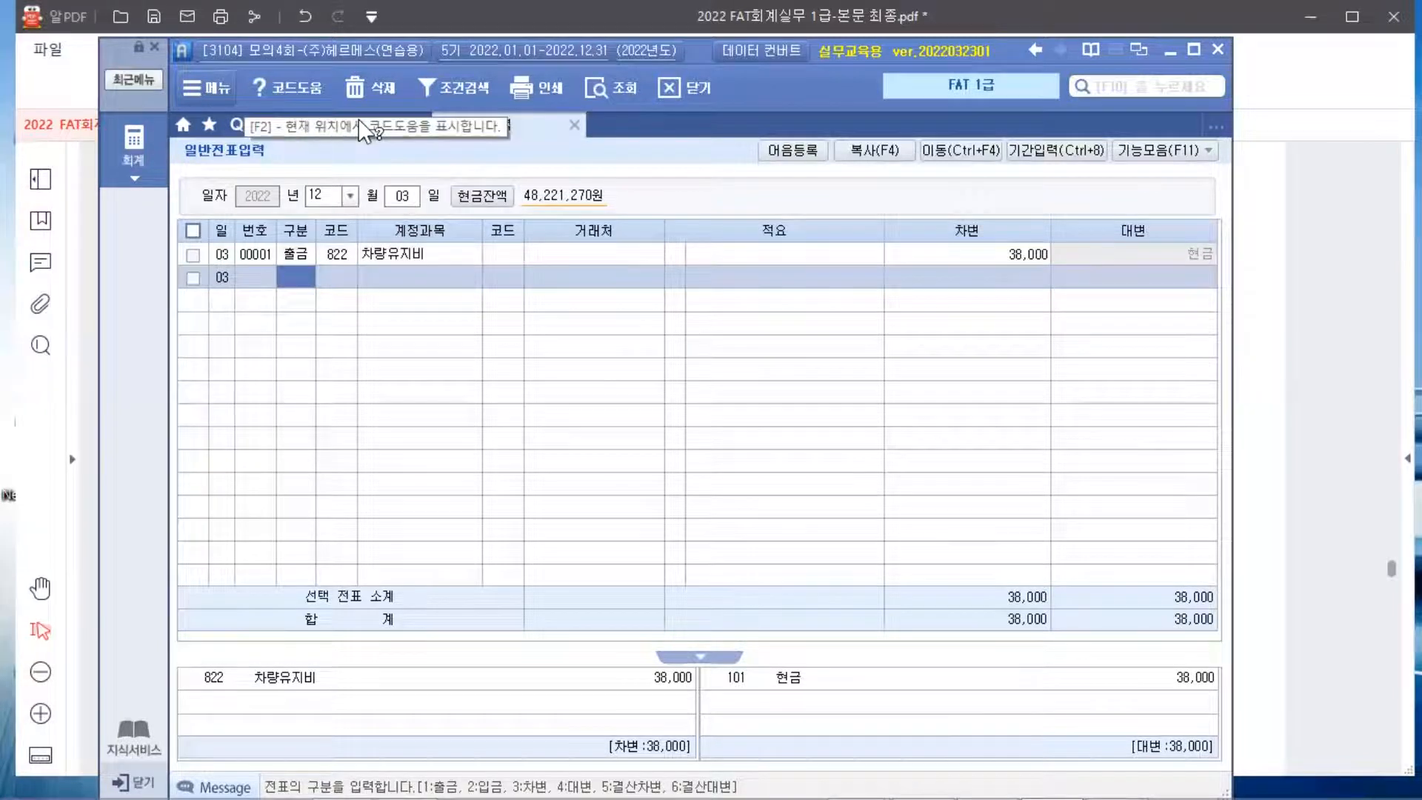
click(263, 125)
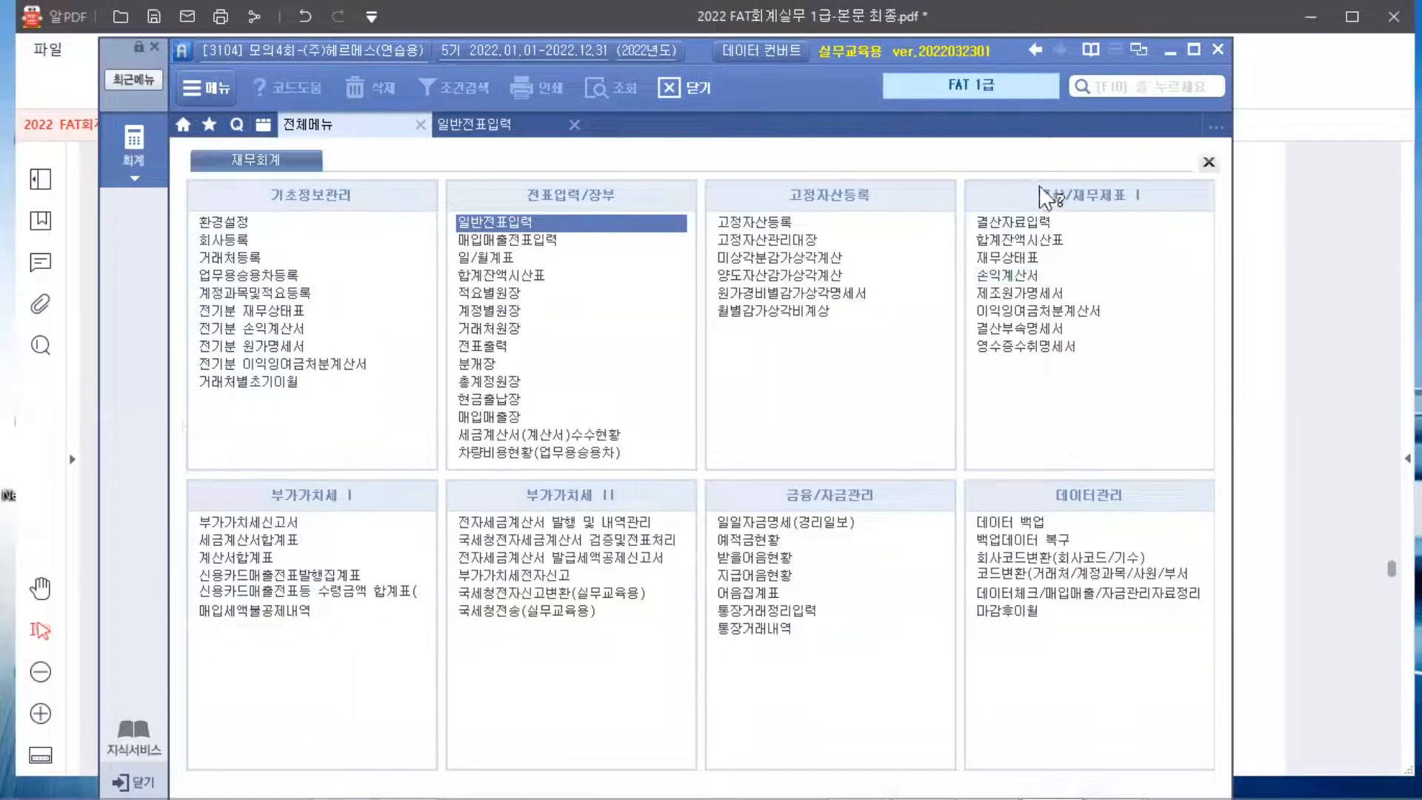
In 영수증수취명세서, add a 2022-12-03 row for the business 인계카센타
click(1035, 346)
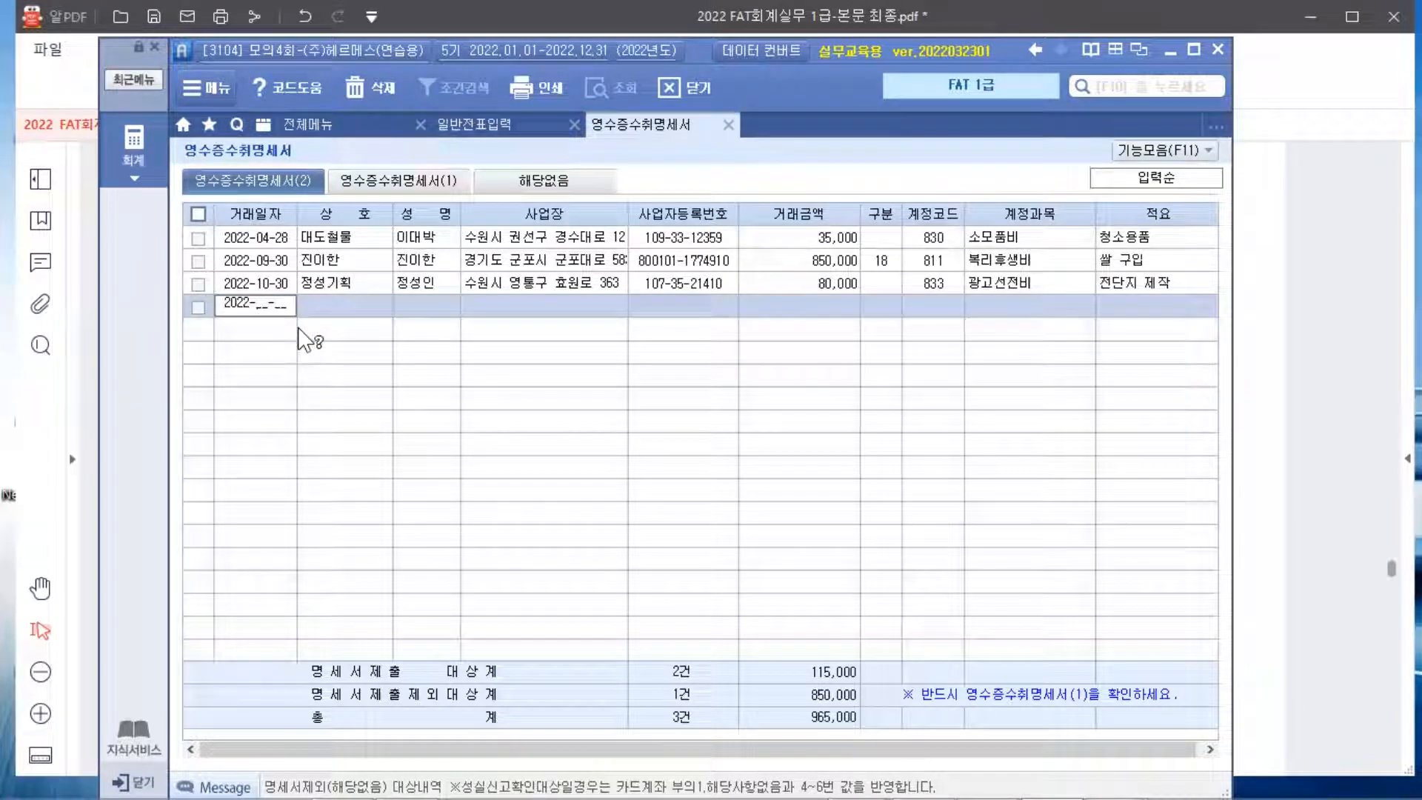
text(12-03)
key(Return)
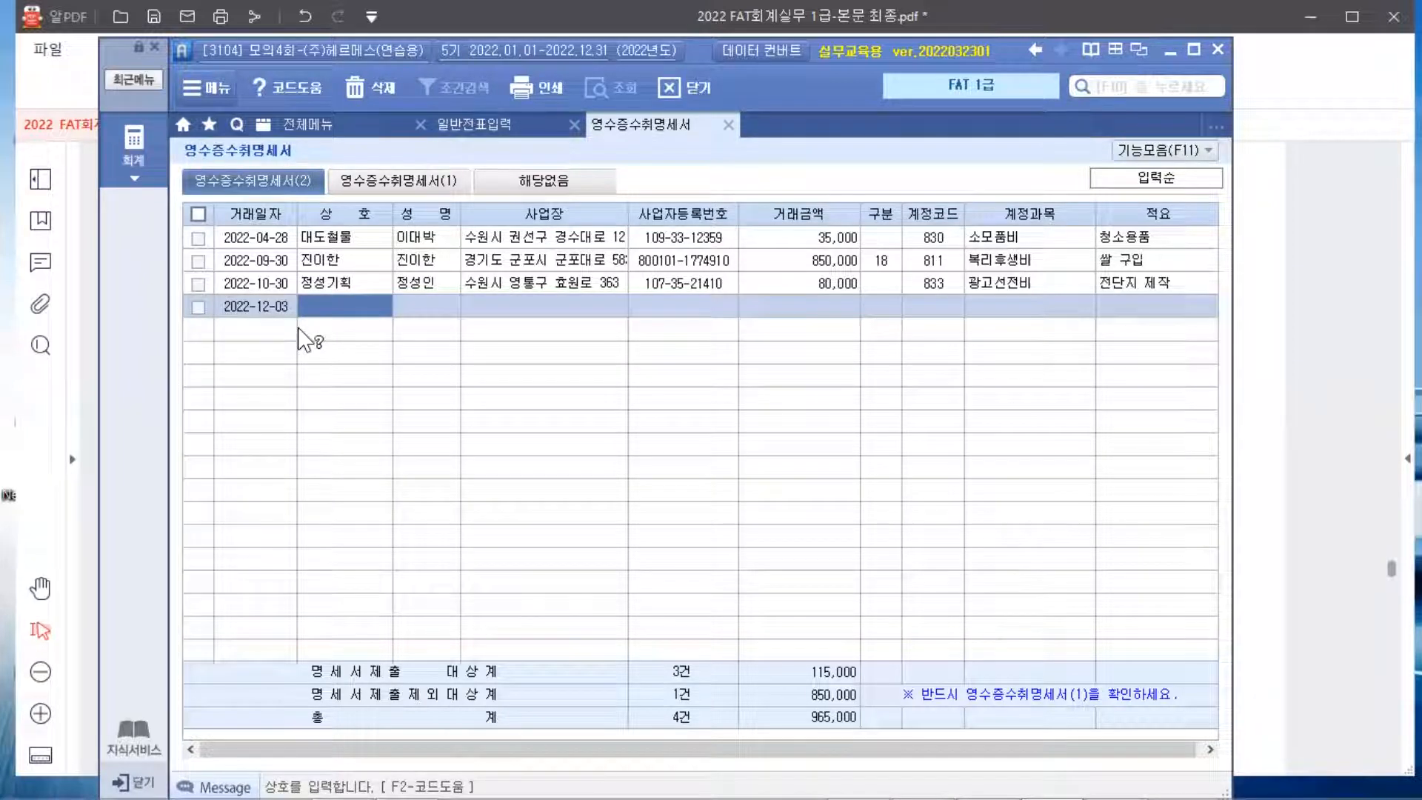
text(인계캐)
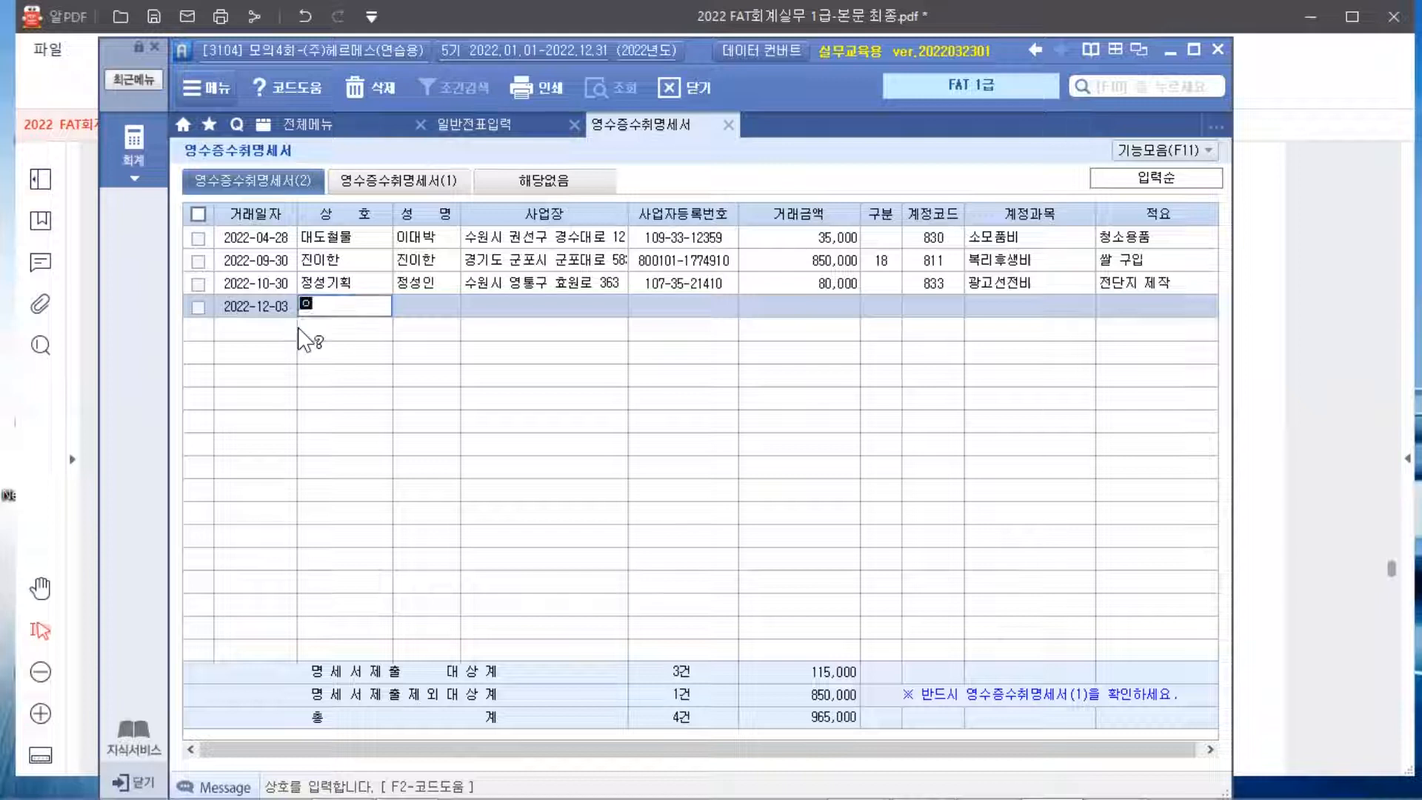
text(센터)
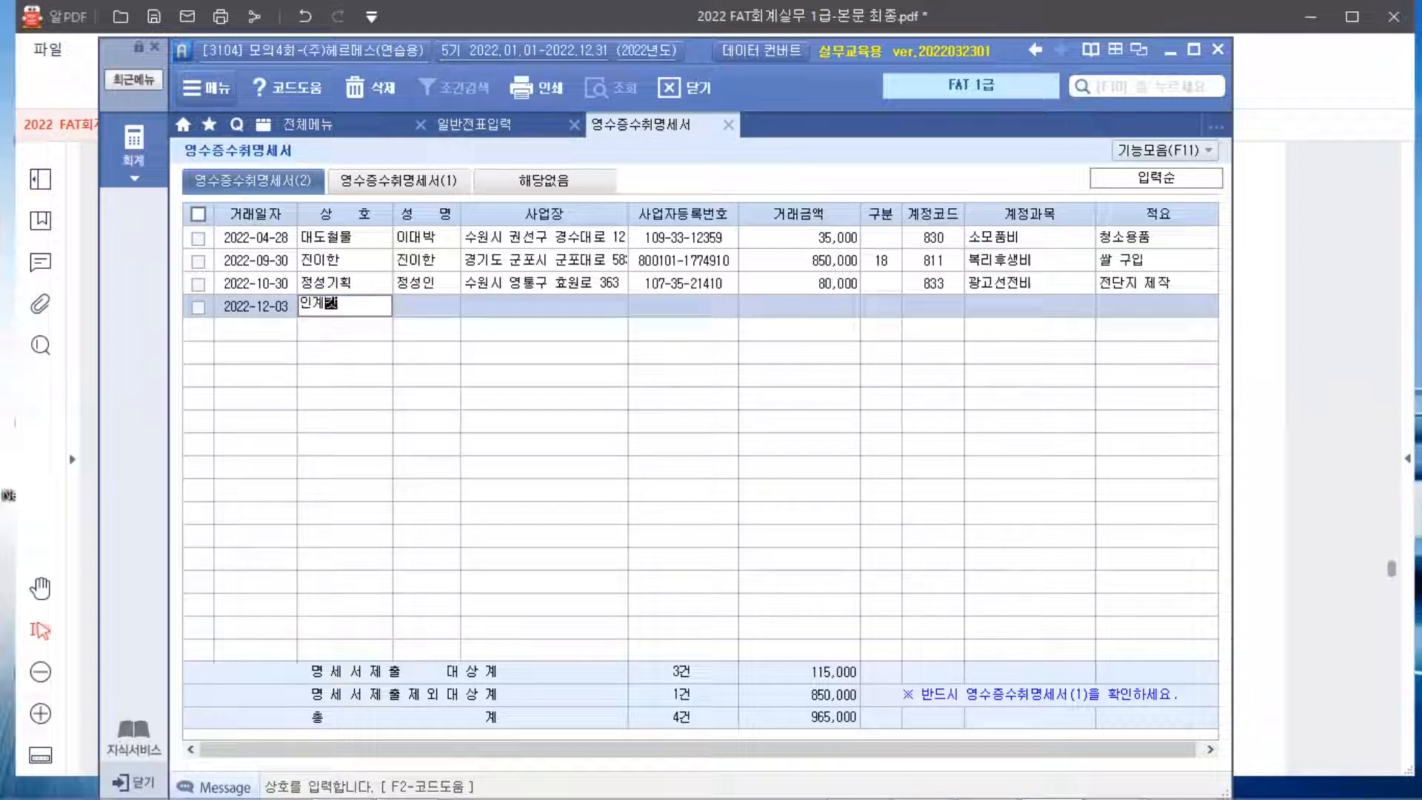
key(Return)
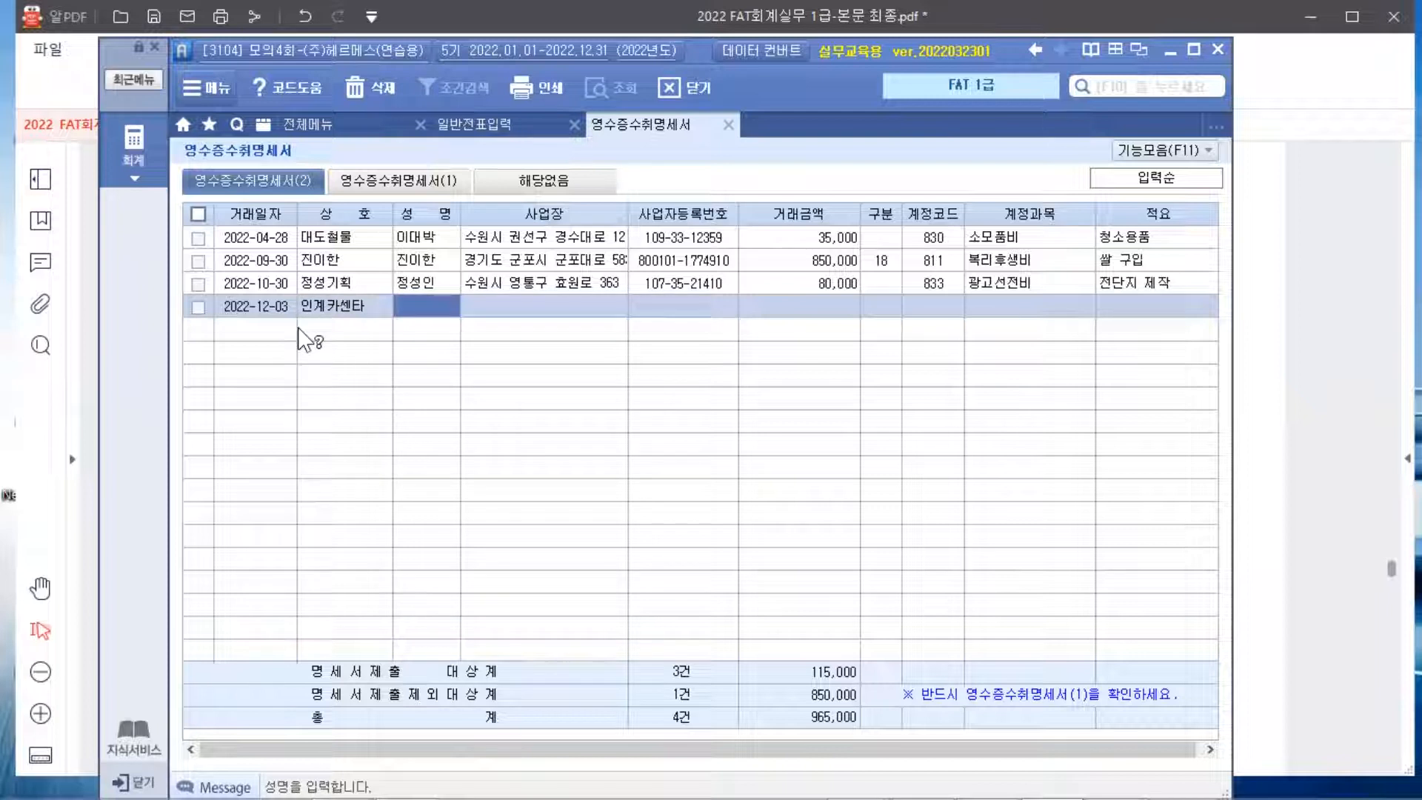
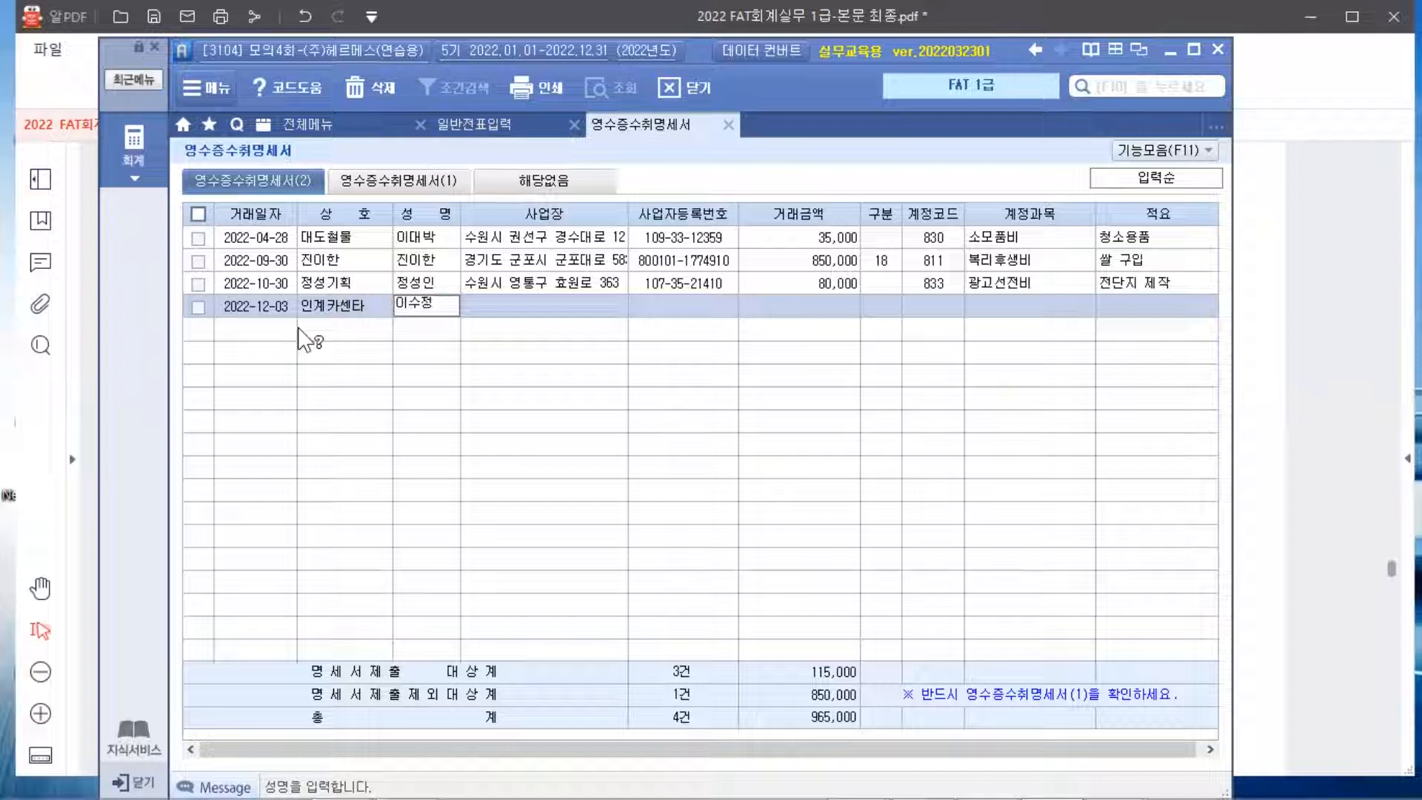
Enter the representative's name and the business address for the 인계카센타 row
key(Return)
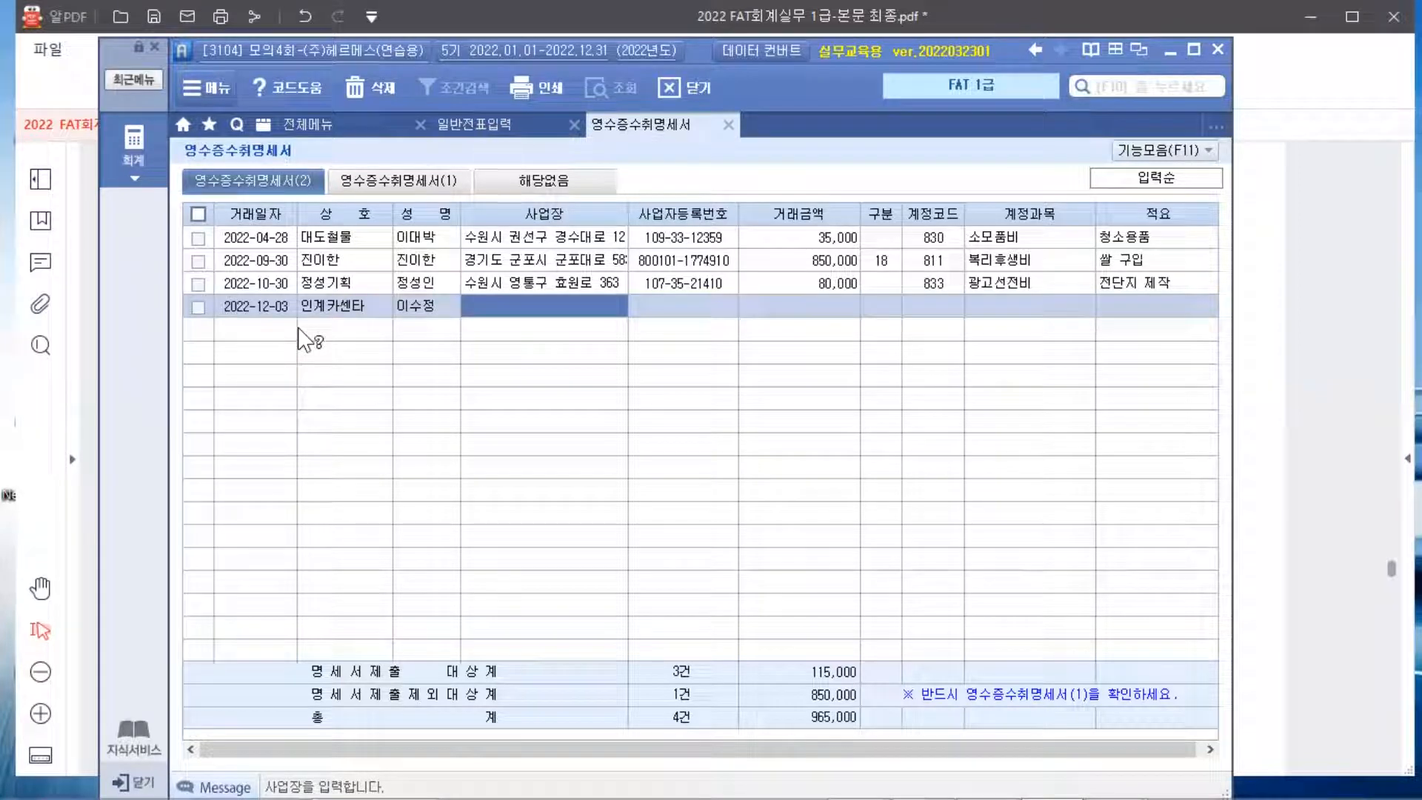
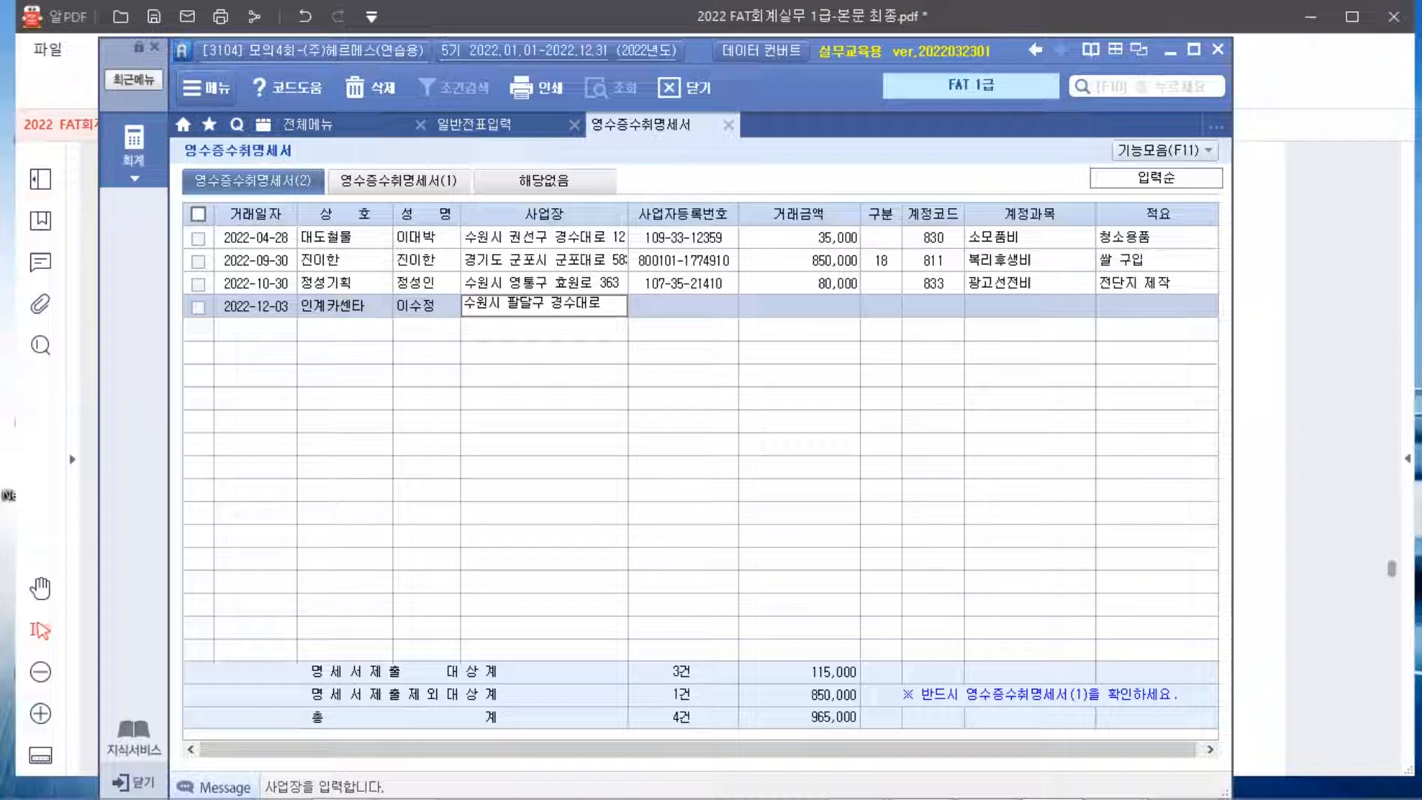
key(Return)
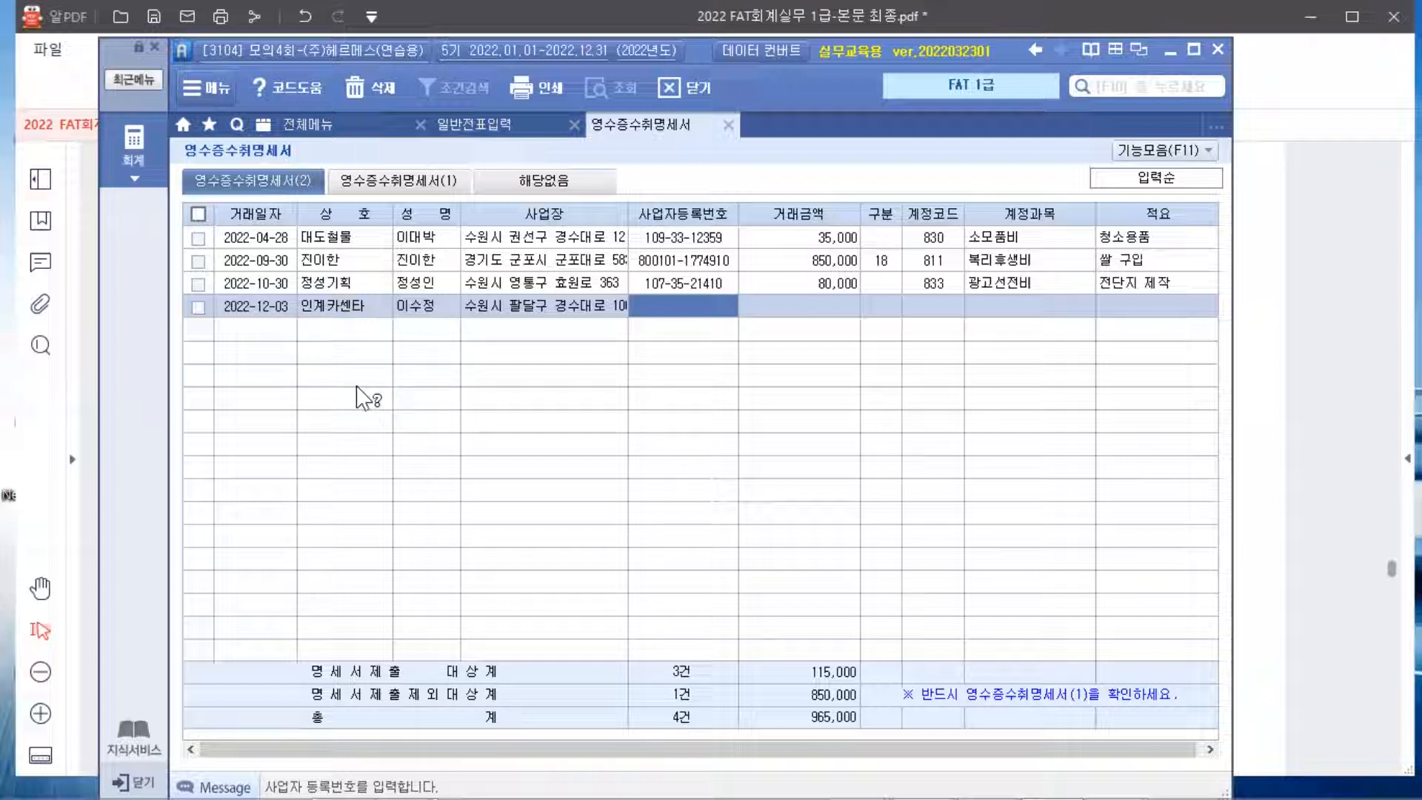
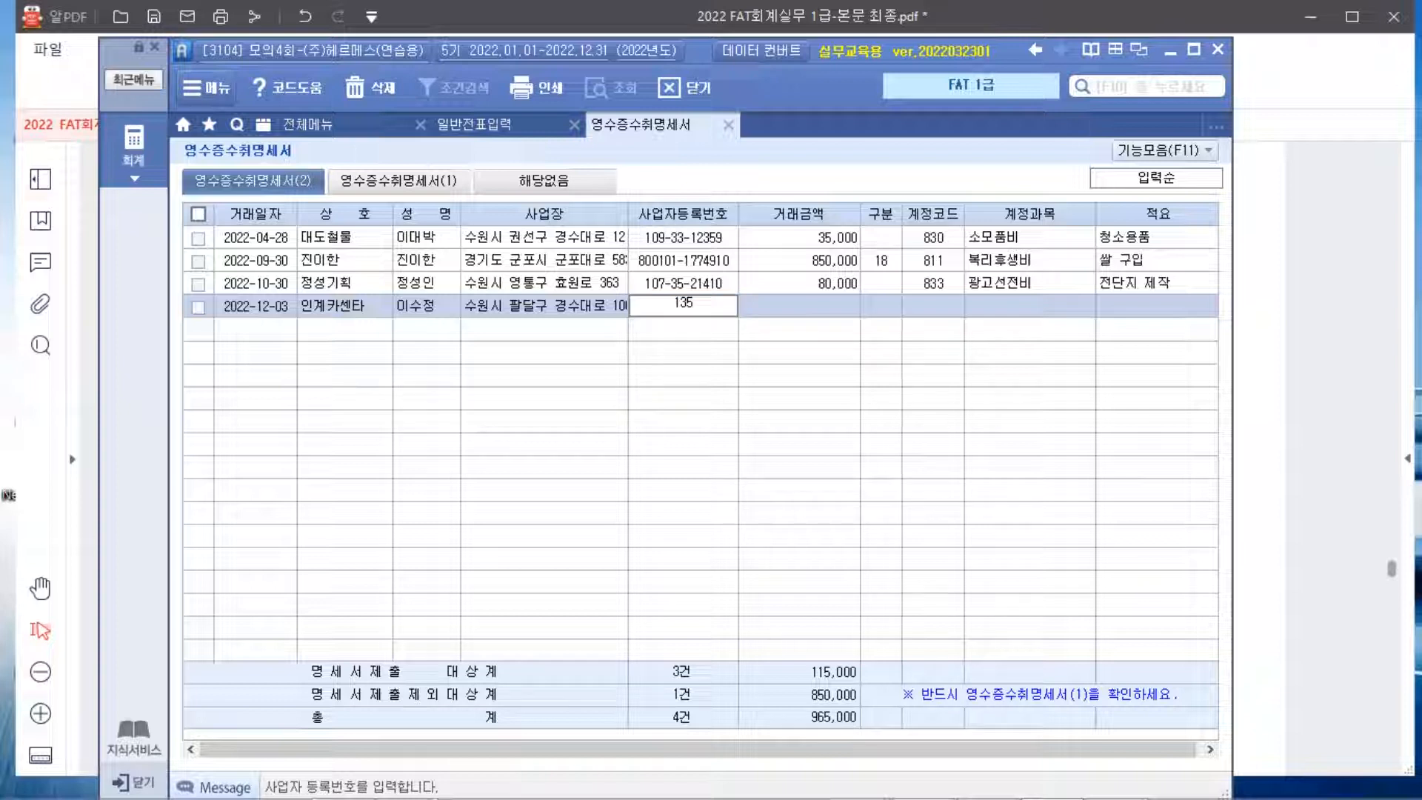
Enter the supplier's registration number and the 38,000 amount, leaving 구분 blank
key(Return)
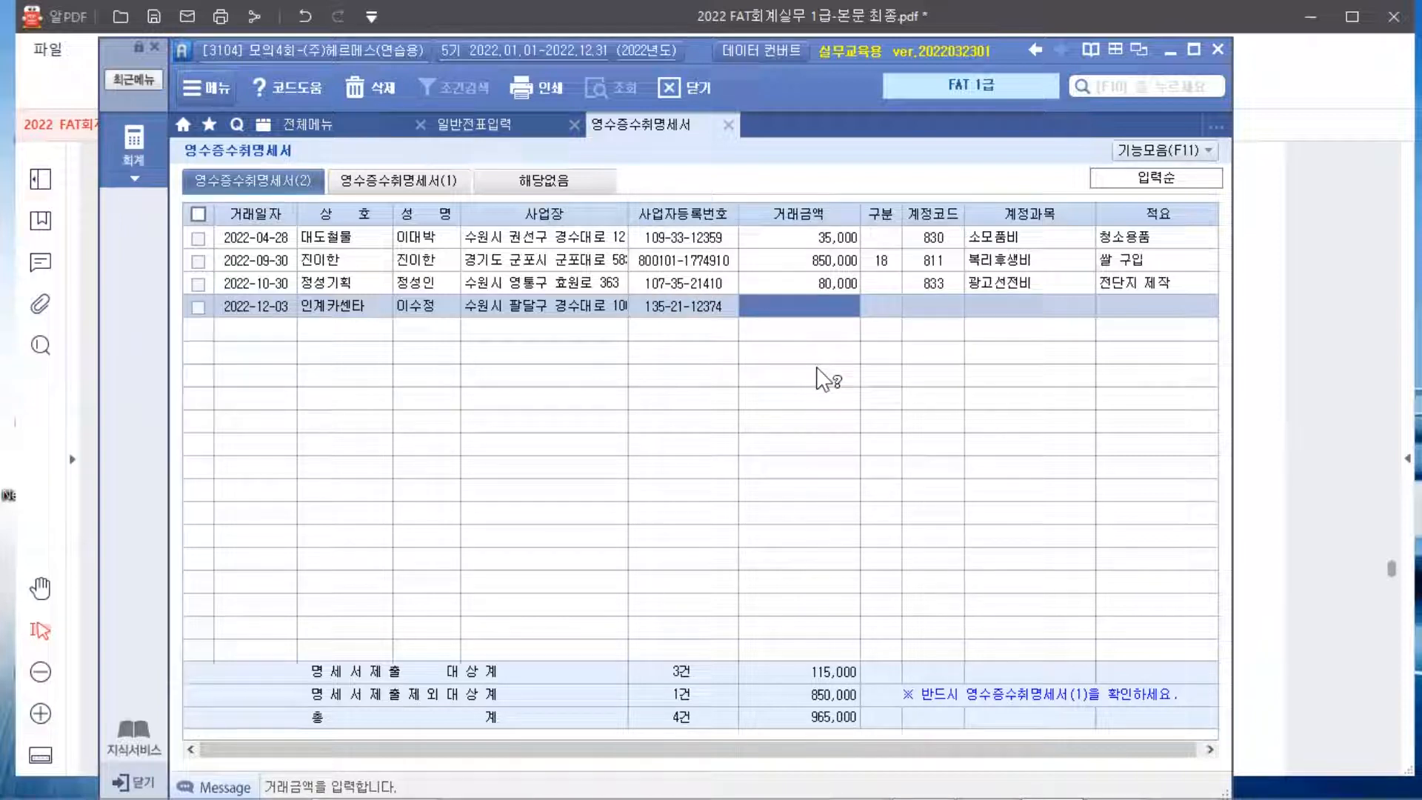
text(35)
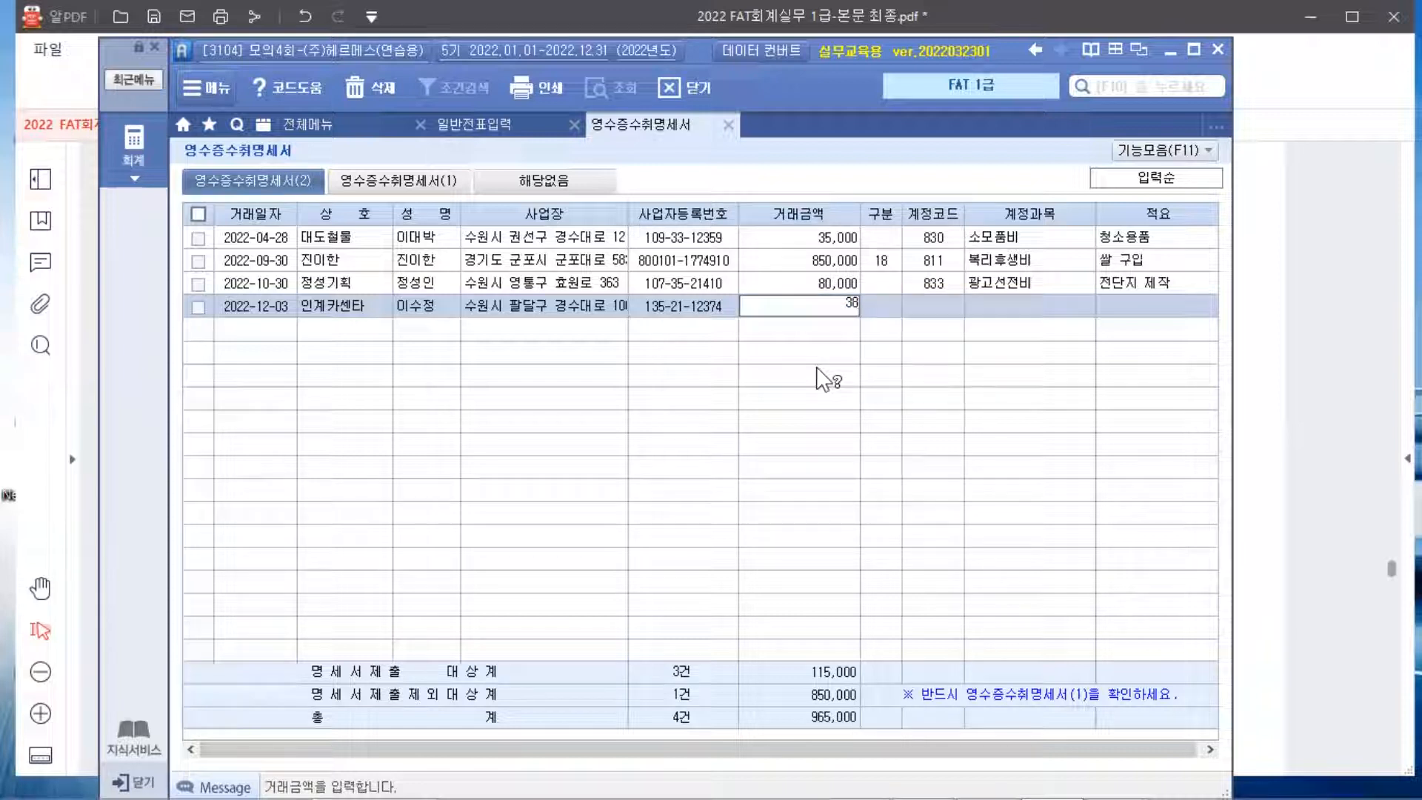
text(000)
key(Return)
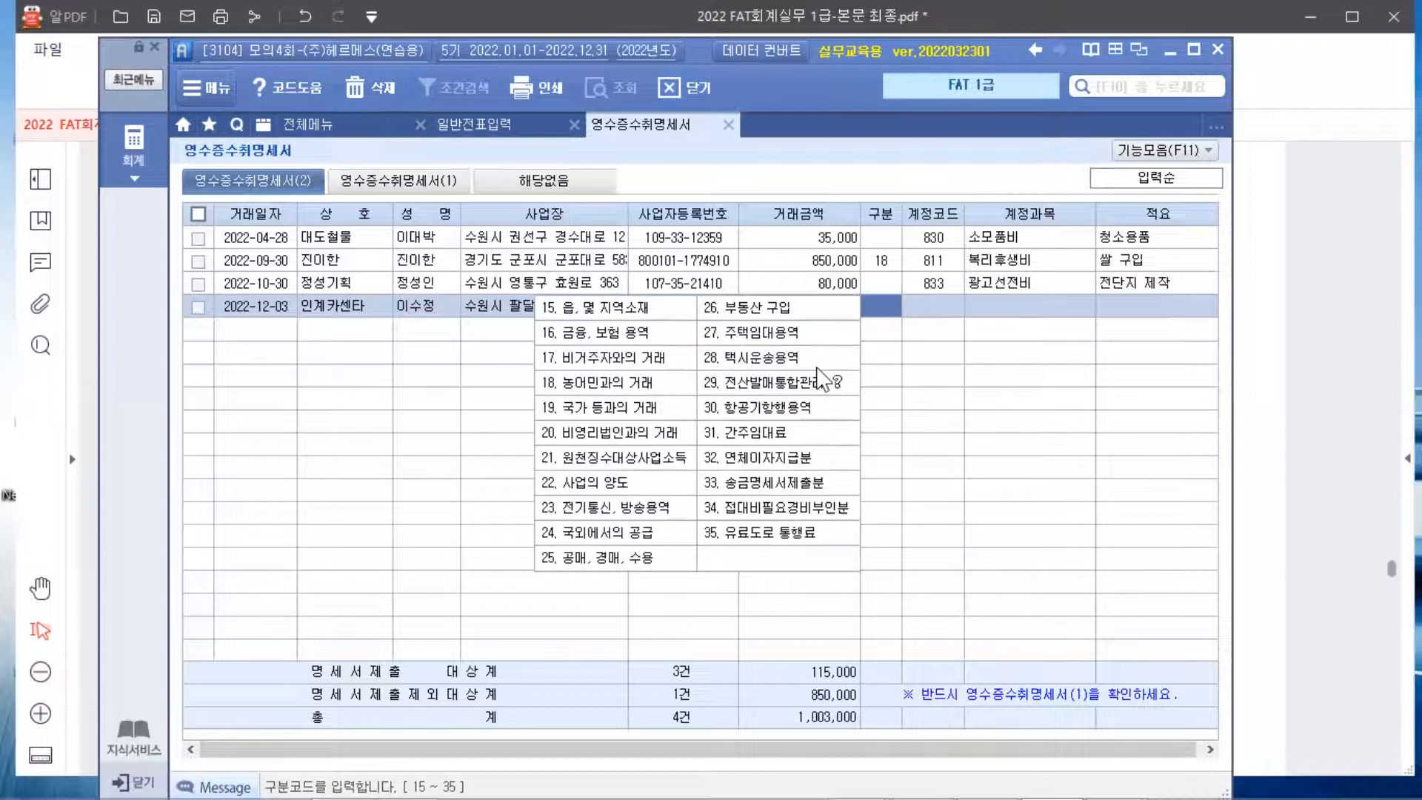
key(Return)
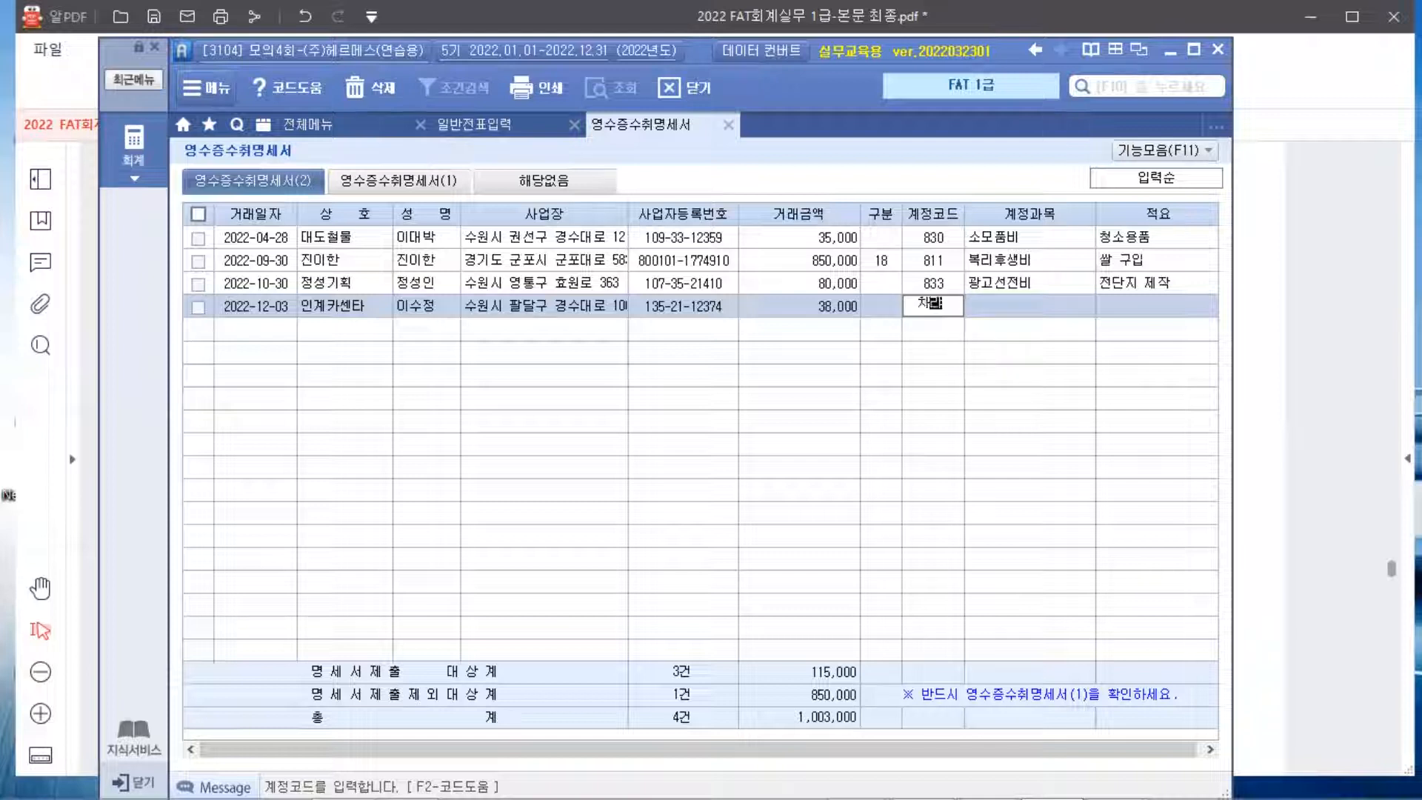
Assign account 822 차량유지비 via the F2 lookup and add the note 엔진오일교체
key(Return)
text(ㅇ)
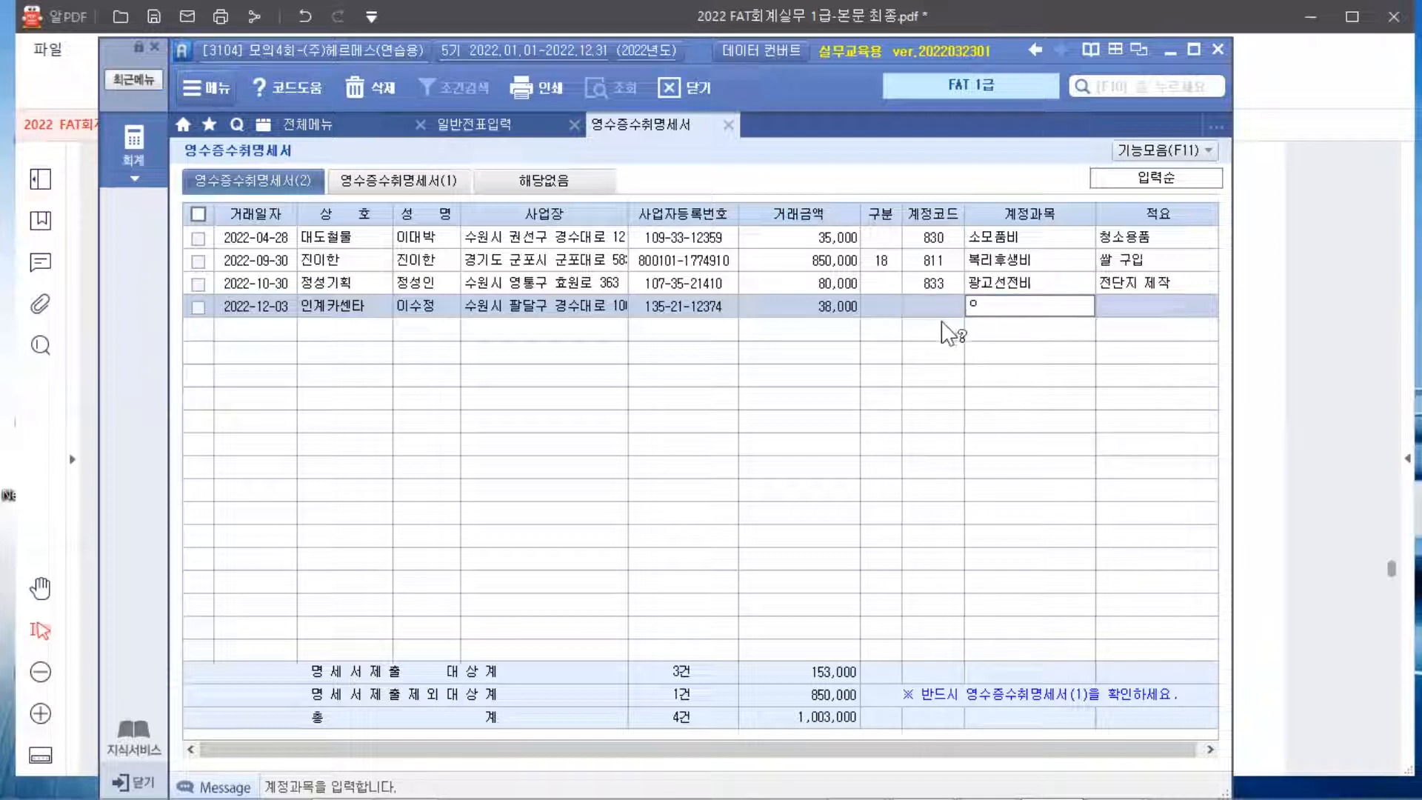
click(941, 306)
key(F2)
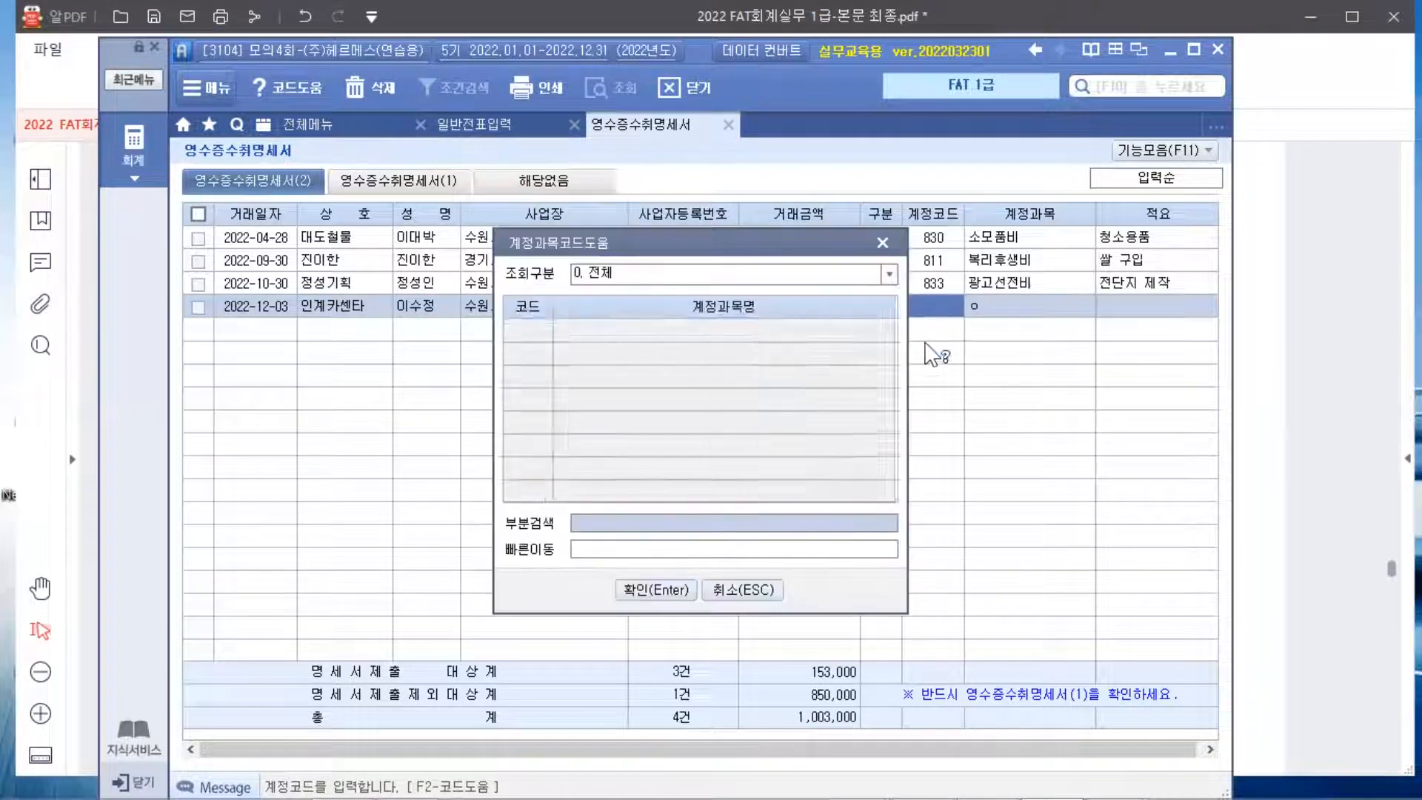
text(ㅈㅏ량)
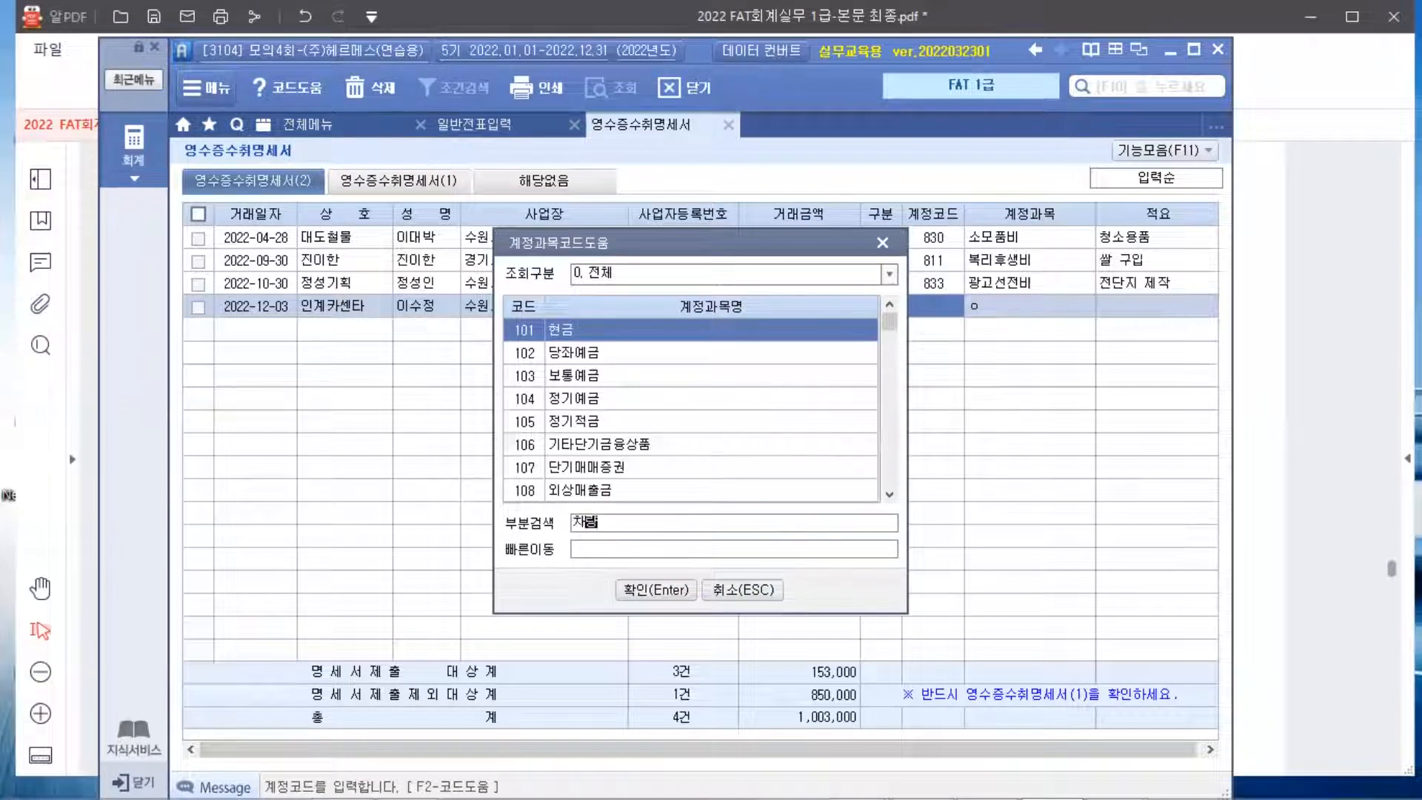
key(Return)
key(Down)
key(Down)
key(Down)
key(Down)
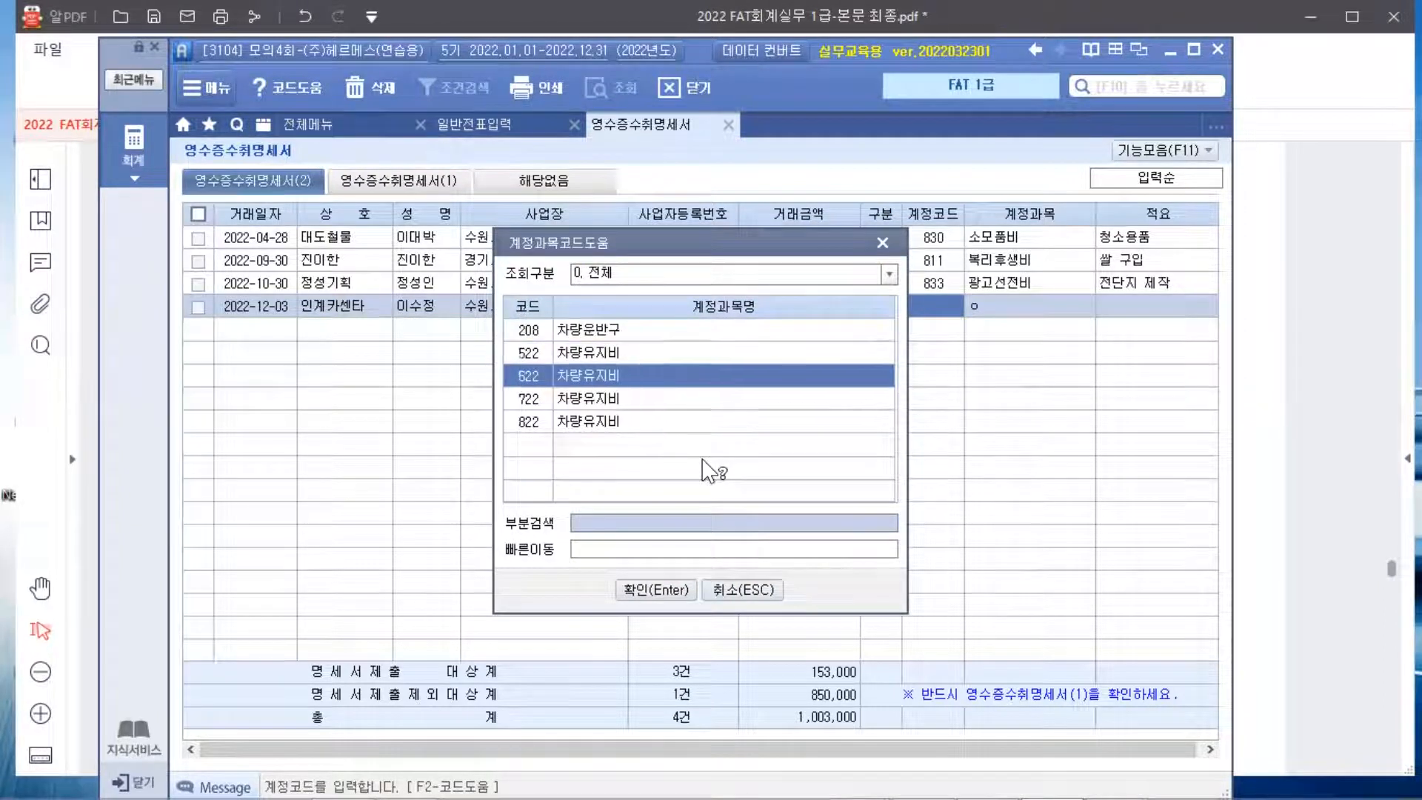
key(Return)
key(Return)
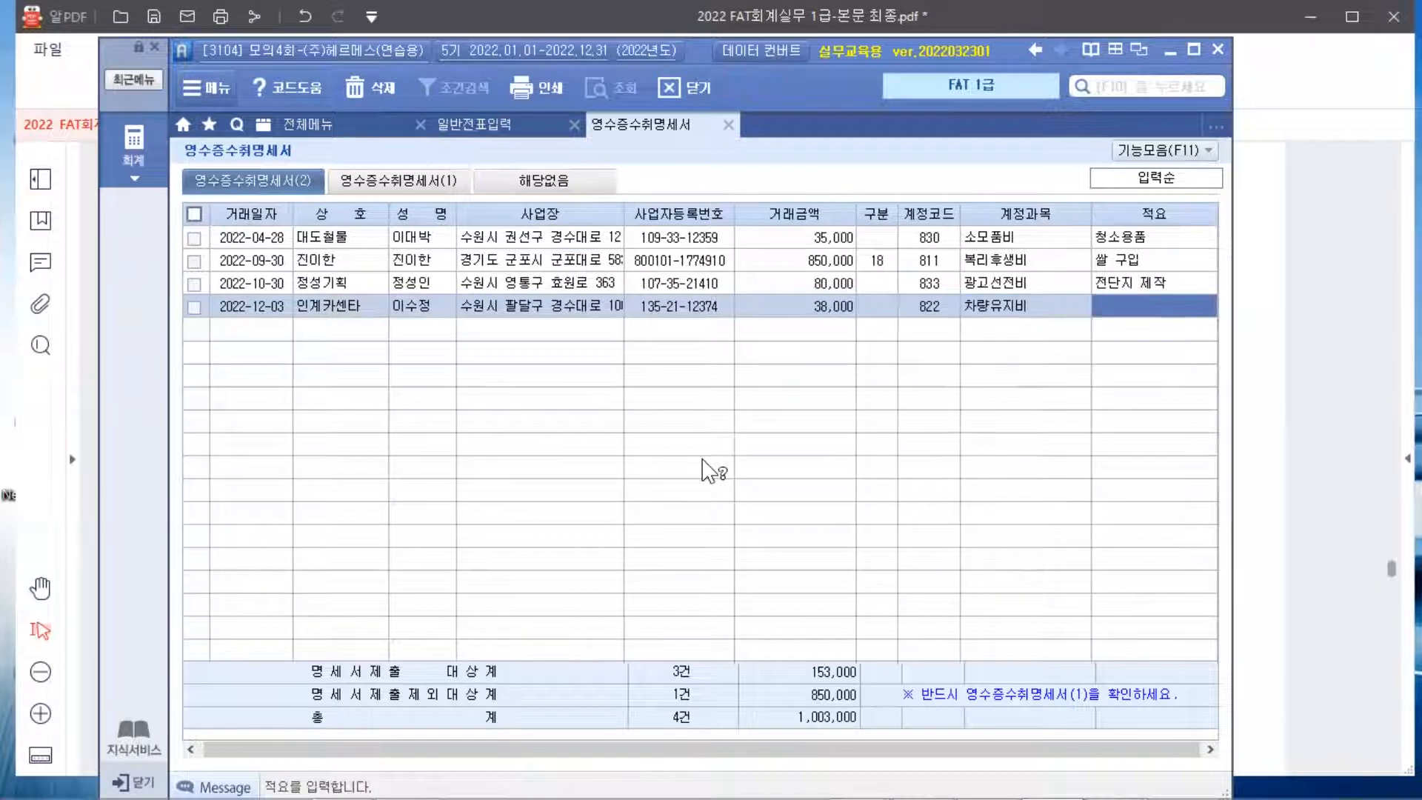
text(엔)
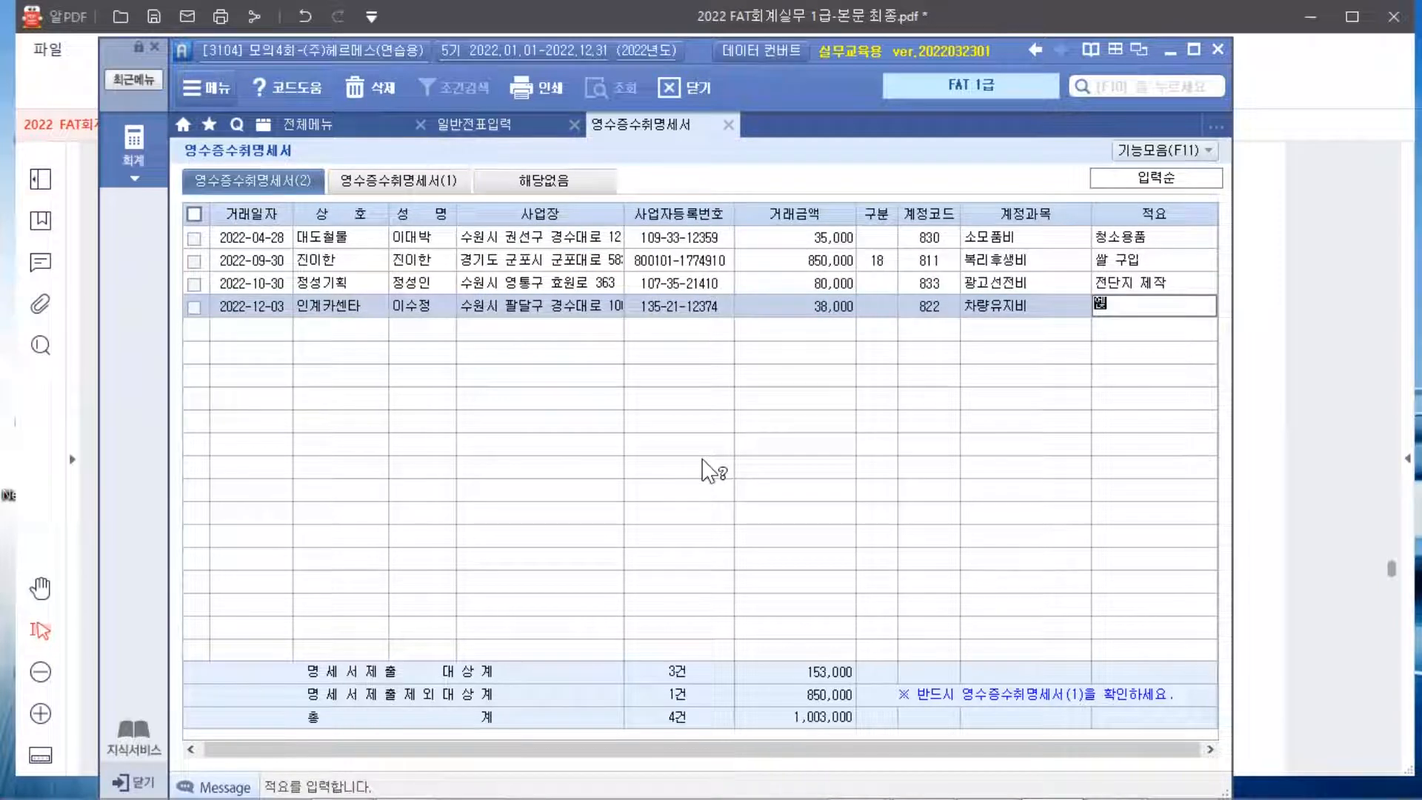
text(시)
text(오일교체)
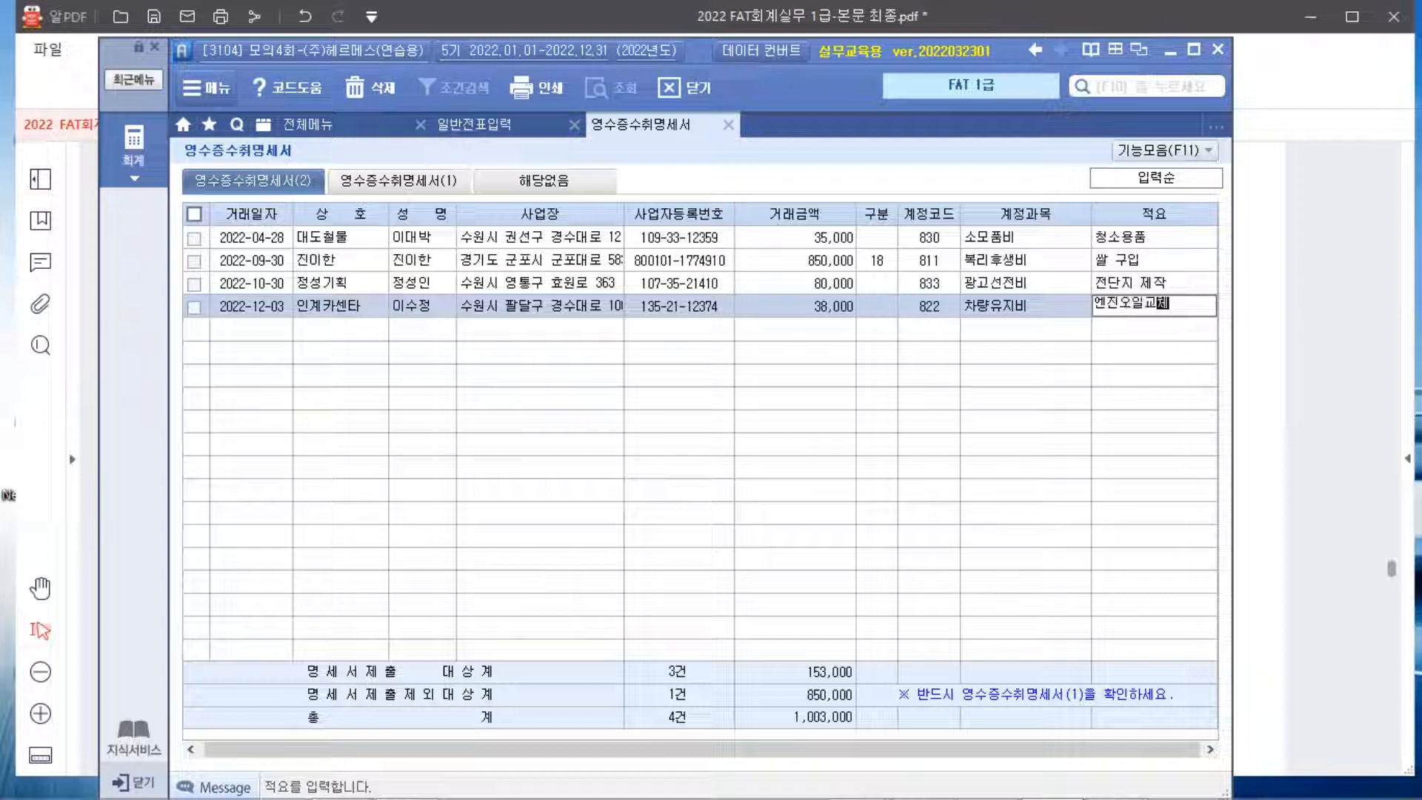
key(Return)
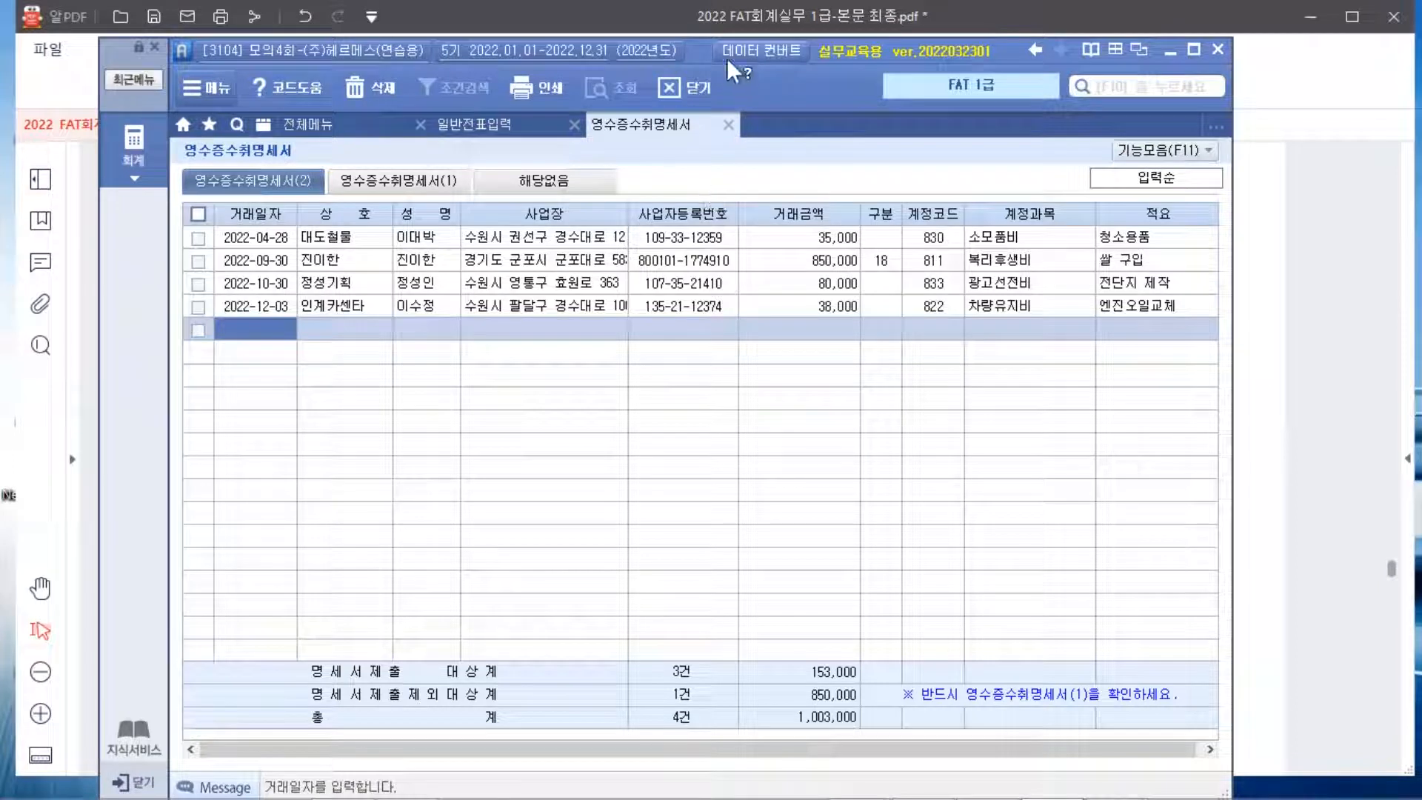
Save and reopen 영수증수취명세서 to verify the 인계카센타 row, then return to the PDF's page 341
click(729, 125)
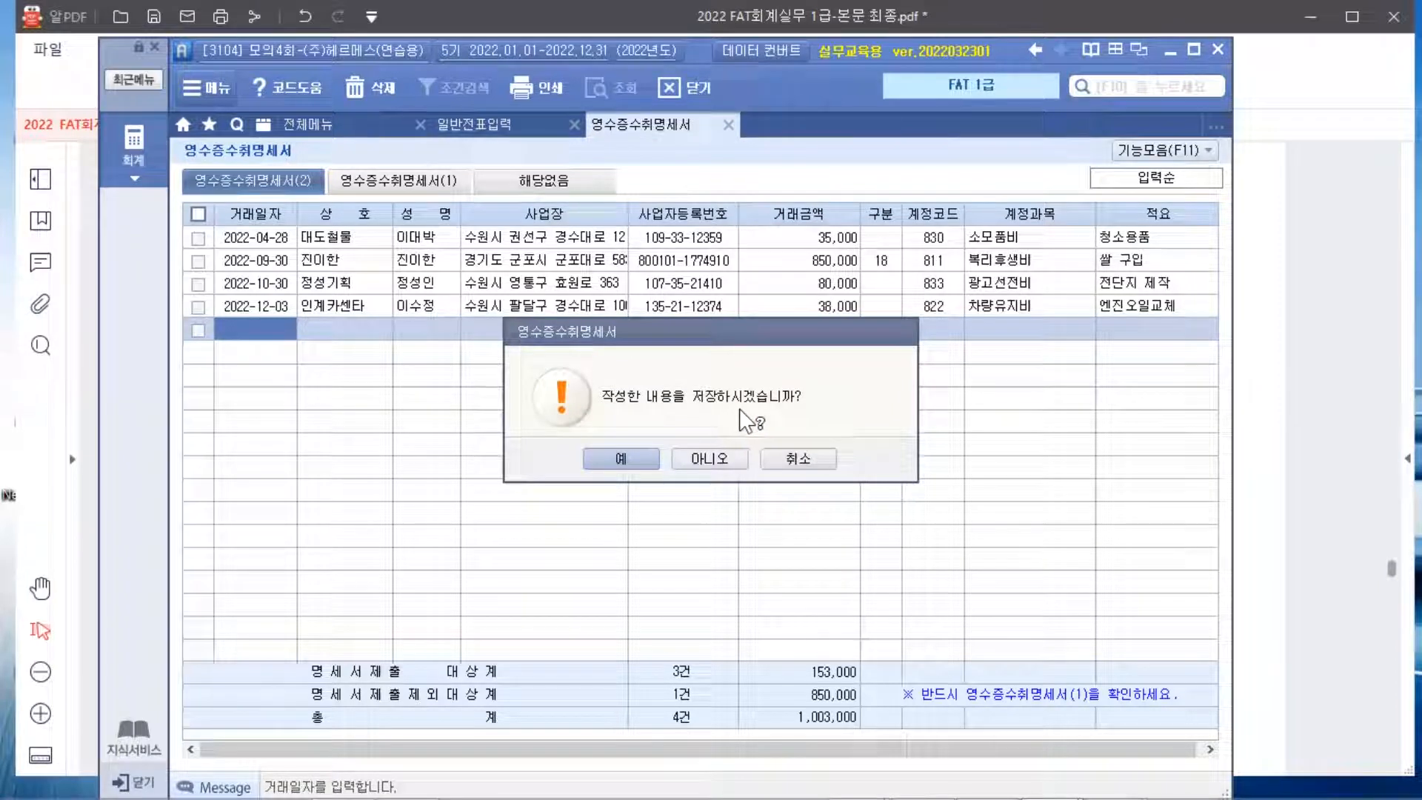
click(627, 458)
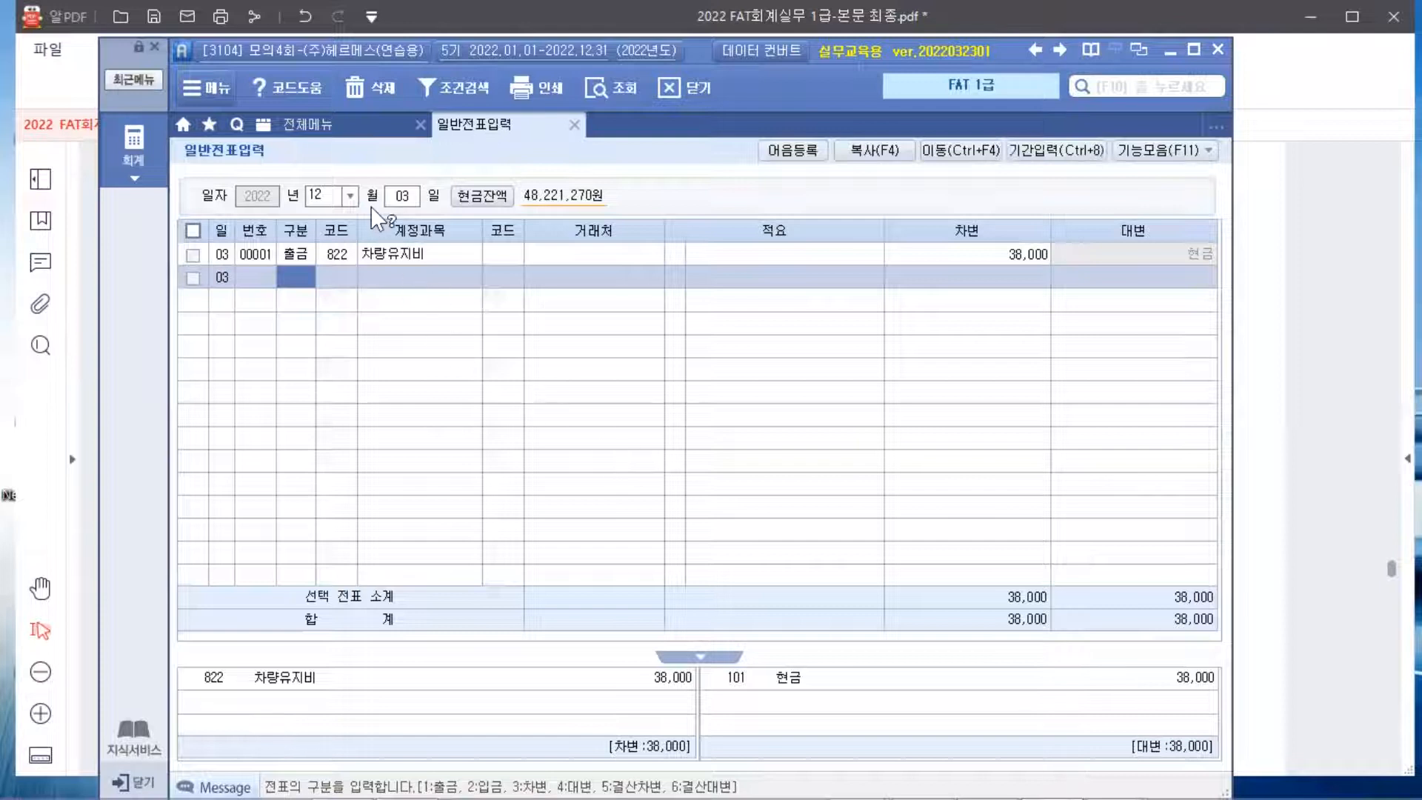
click(331, 126)
click(1023, 346)
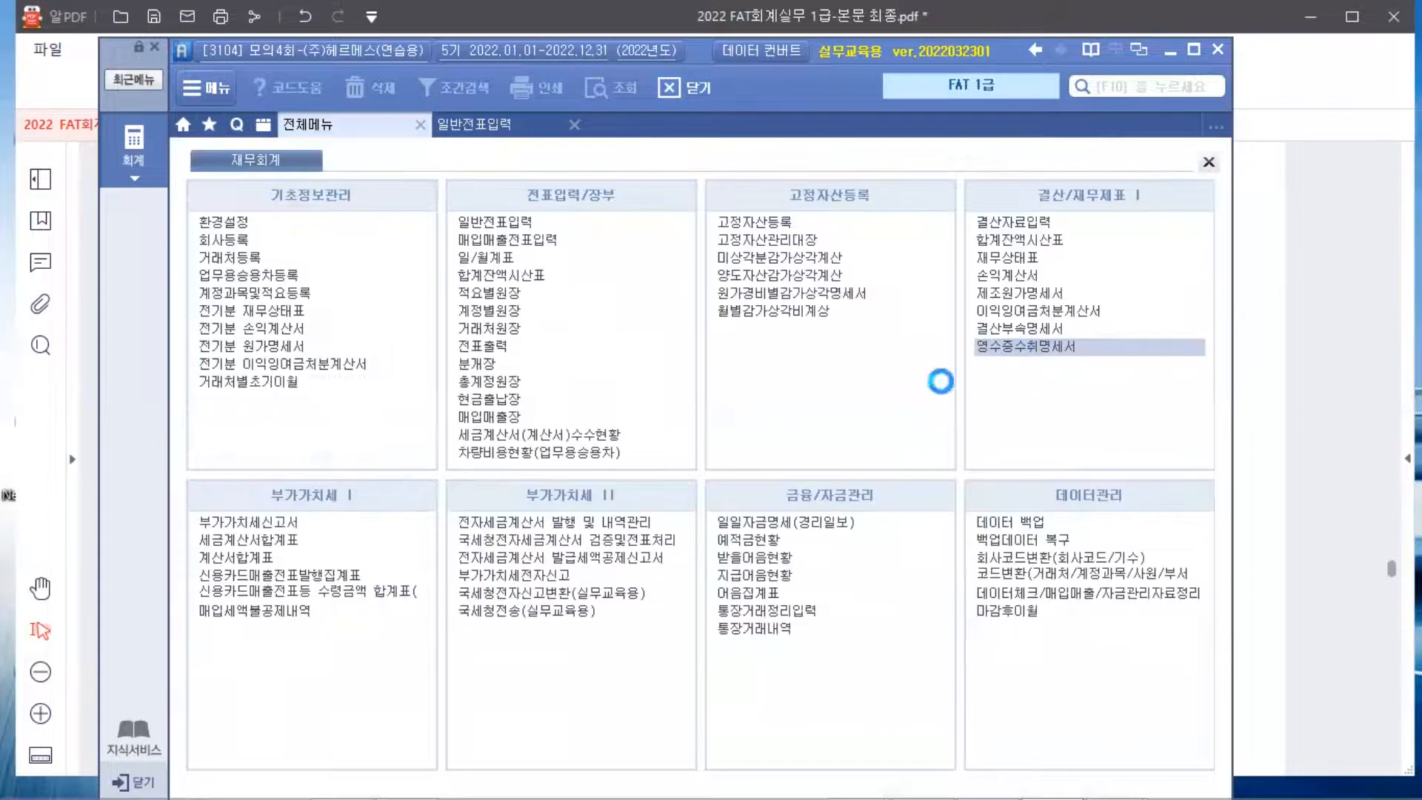
click(326, 302)
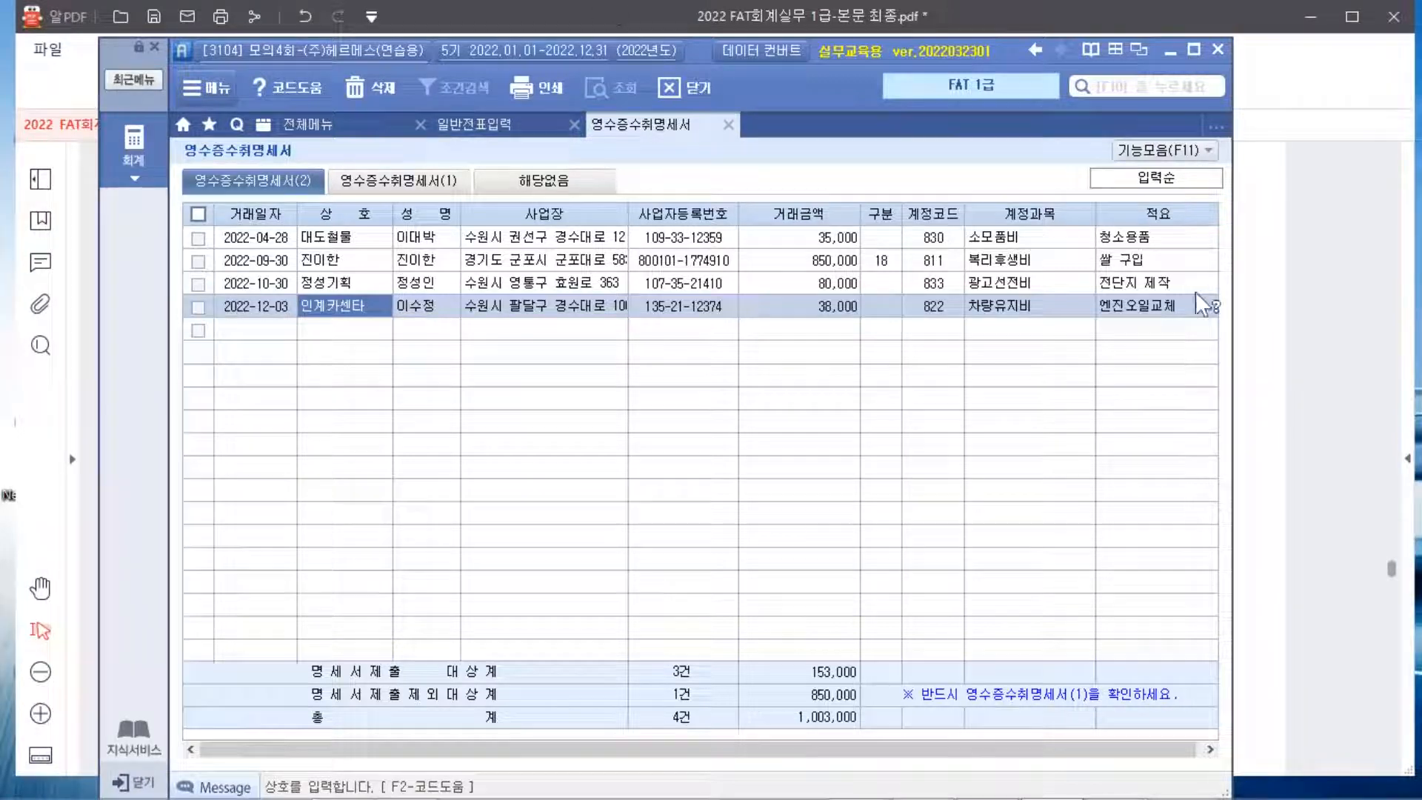
click(1257, 480)
scroll(1257, 481, down, 10)
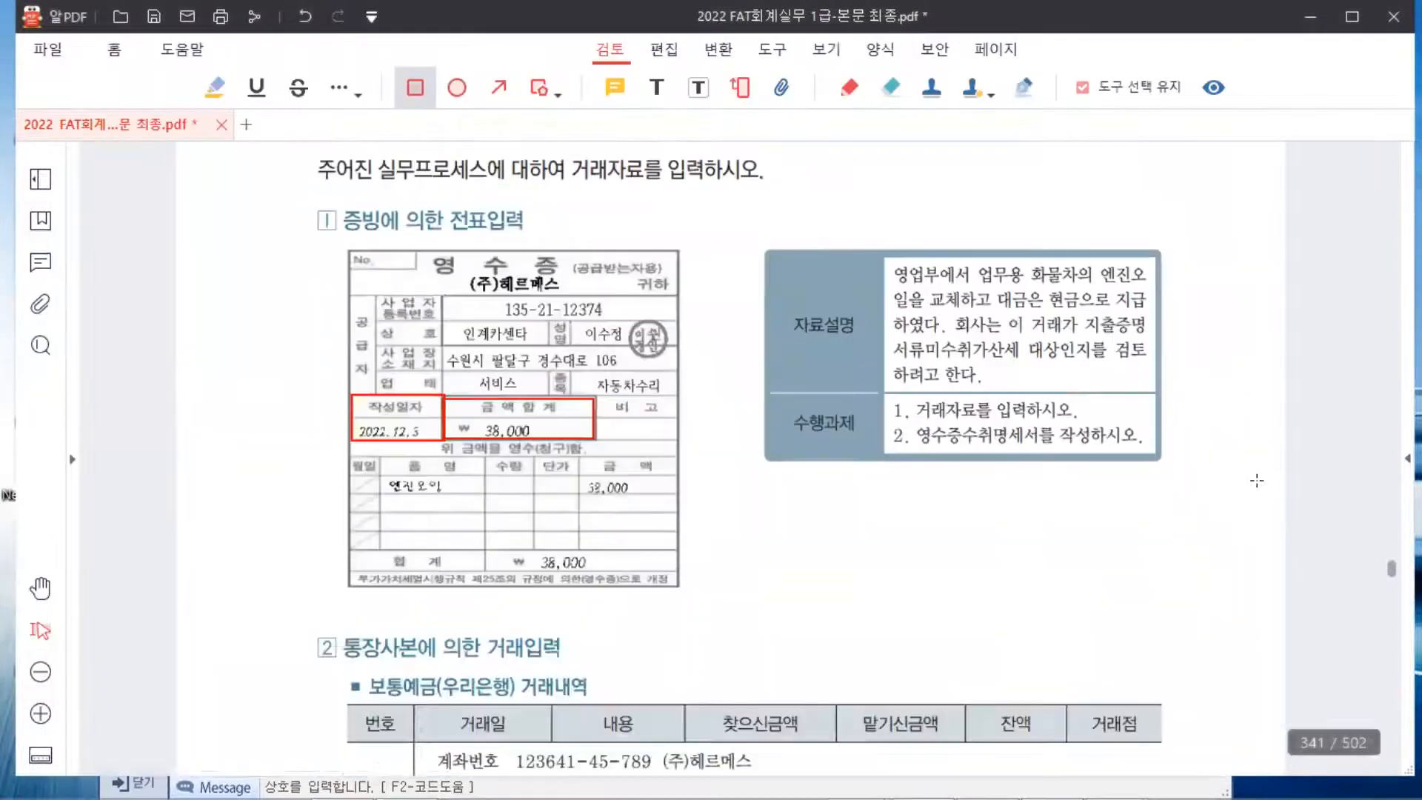
Box the 2022-12-12 거래일 and the 10,000,000 찾으신금액 cell in red on the bank-statement task
scroll(1257, 481, down, 3)
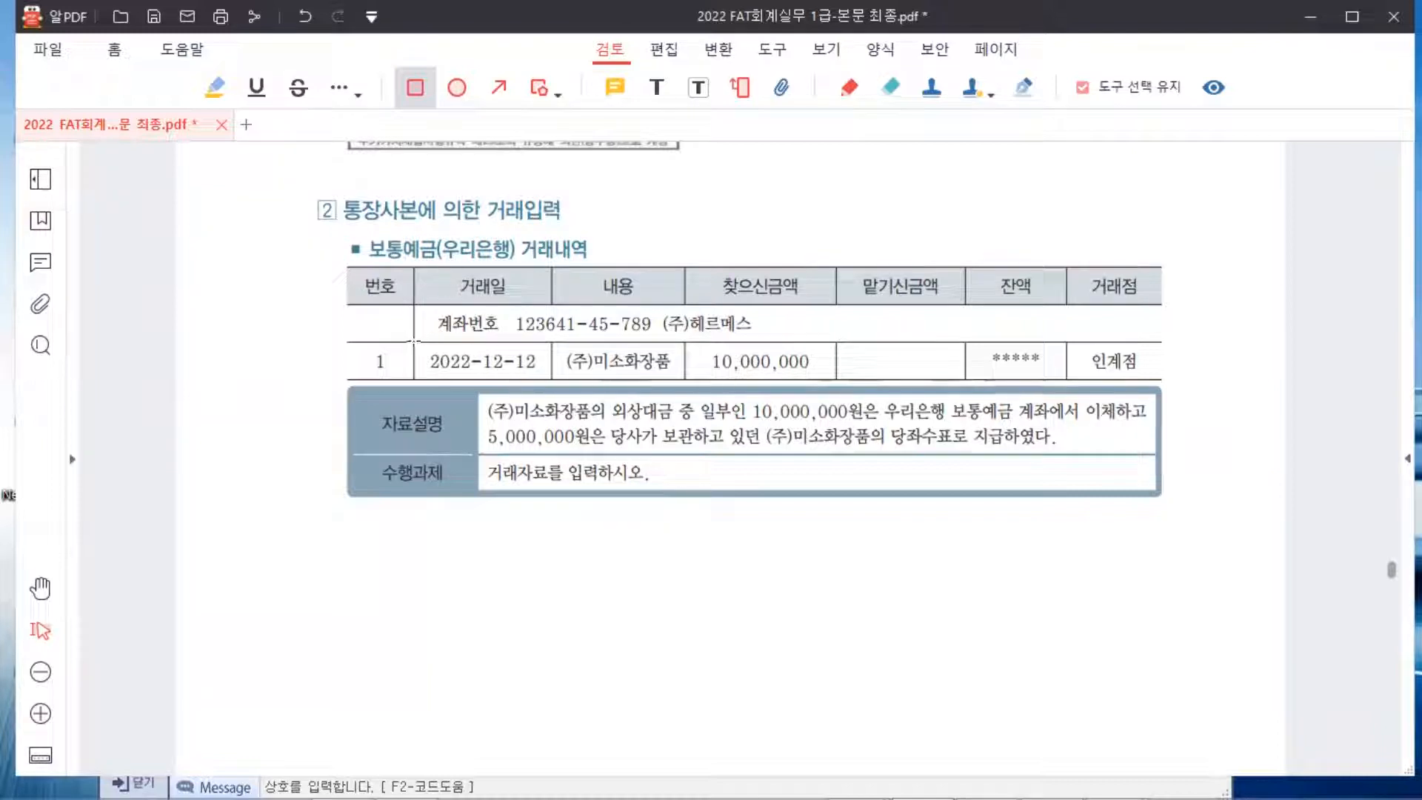
drag(415, 346, 423, 362)
mouse_move(420, 343)
mouse_down()
mouse_move(496, 375)
mouse_move(552, 377)
mouse_up()
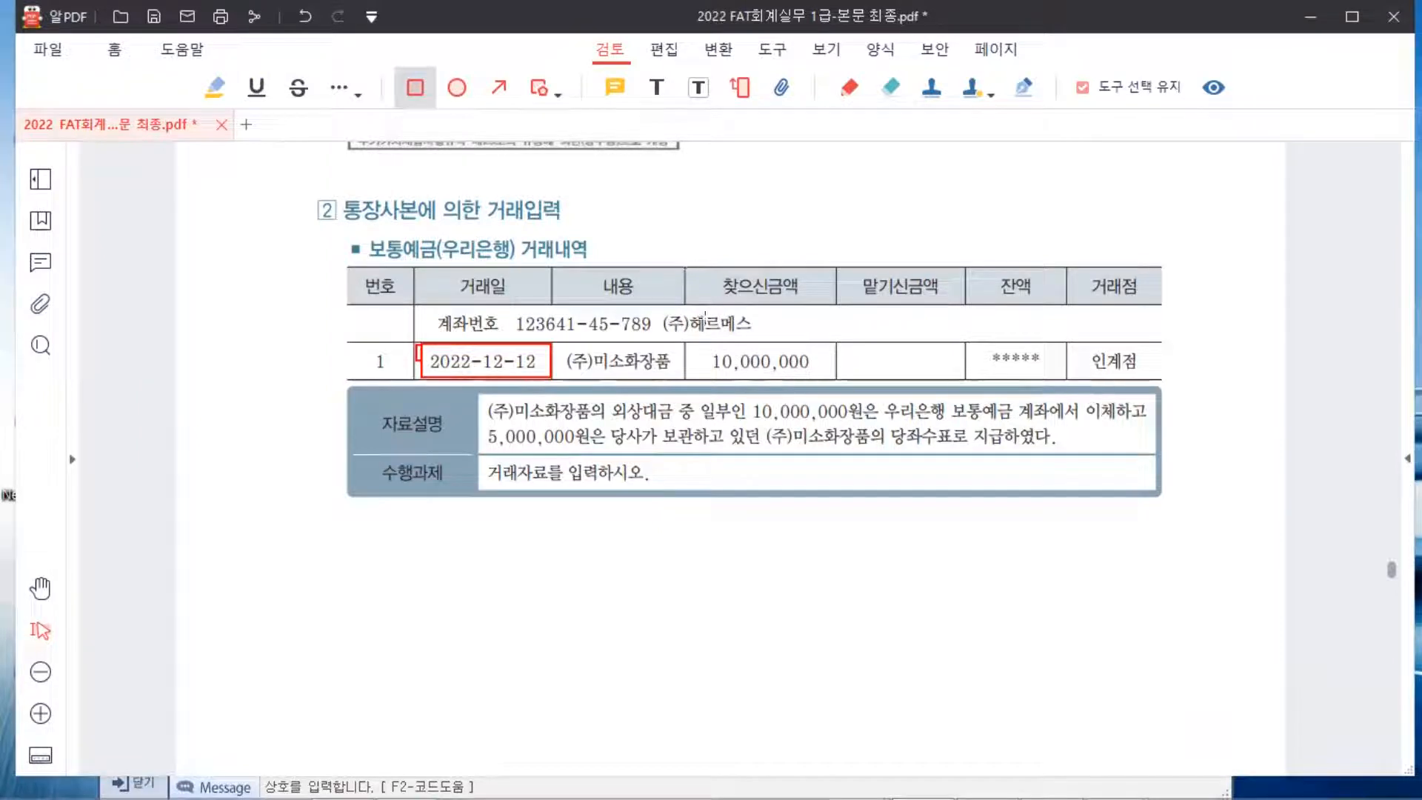
mouse_move(687, 268)
mouse_down()
mouse_move(848, 375)
mouse_move(833, 378)
mouse_up()
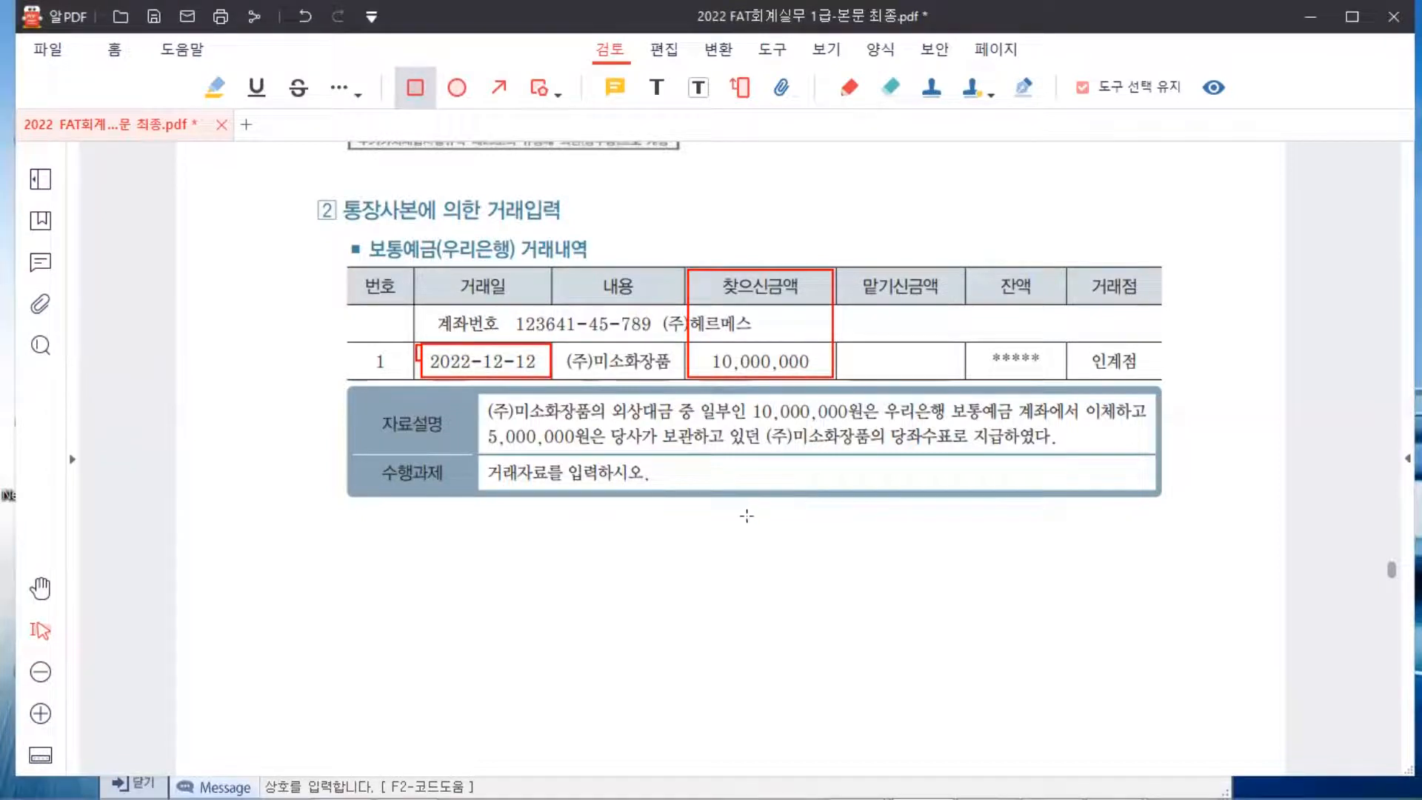
Reposition the Smart A window over the PDF so the bank-statement task stays visible
mouse_move(977, 768)
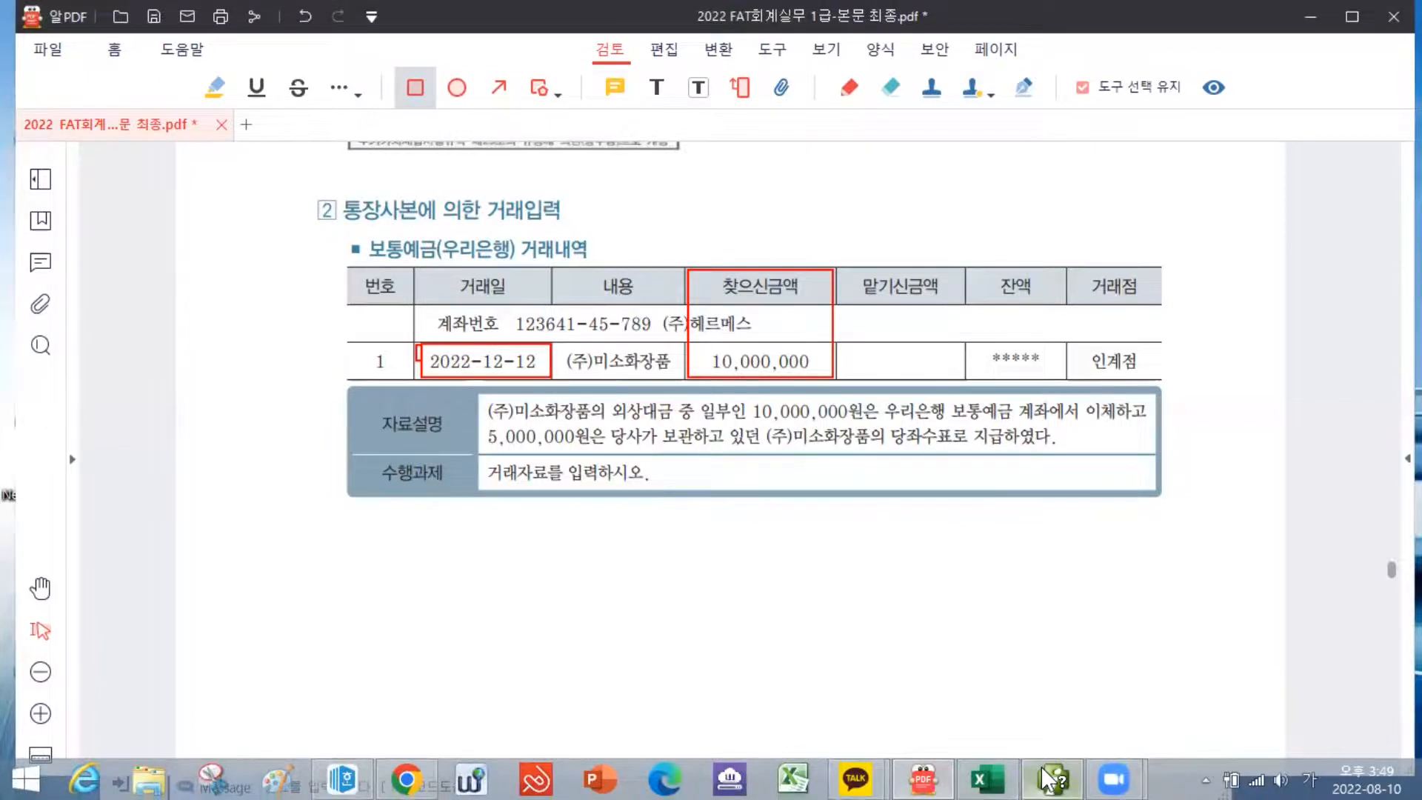
click(1043, 770)
click(498, 125)
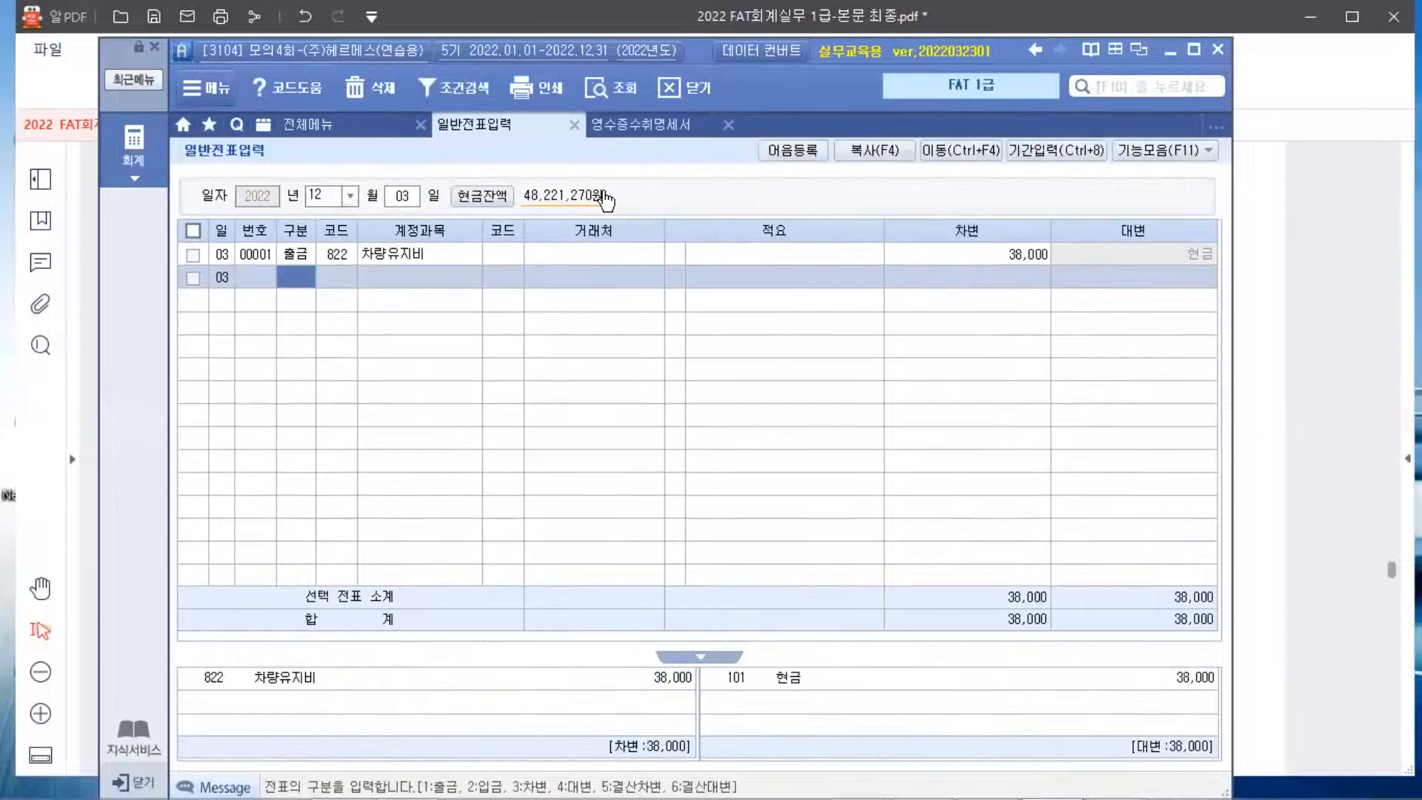
drag(698, 52, 716, 346)
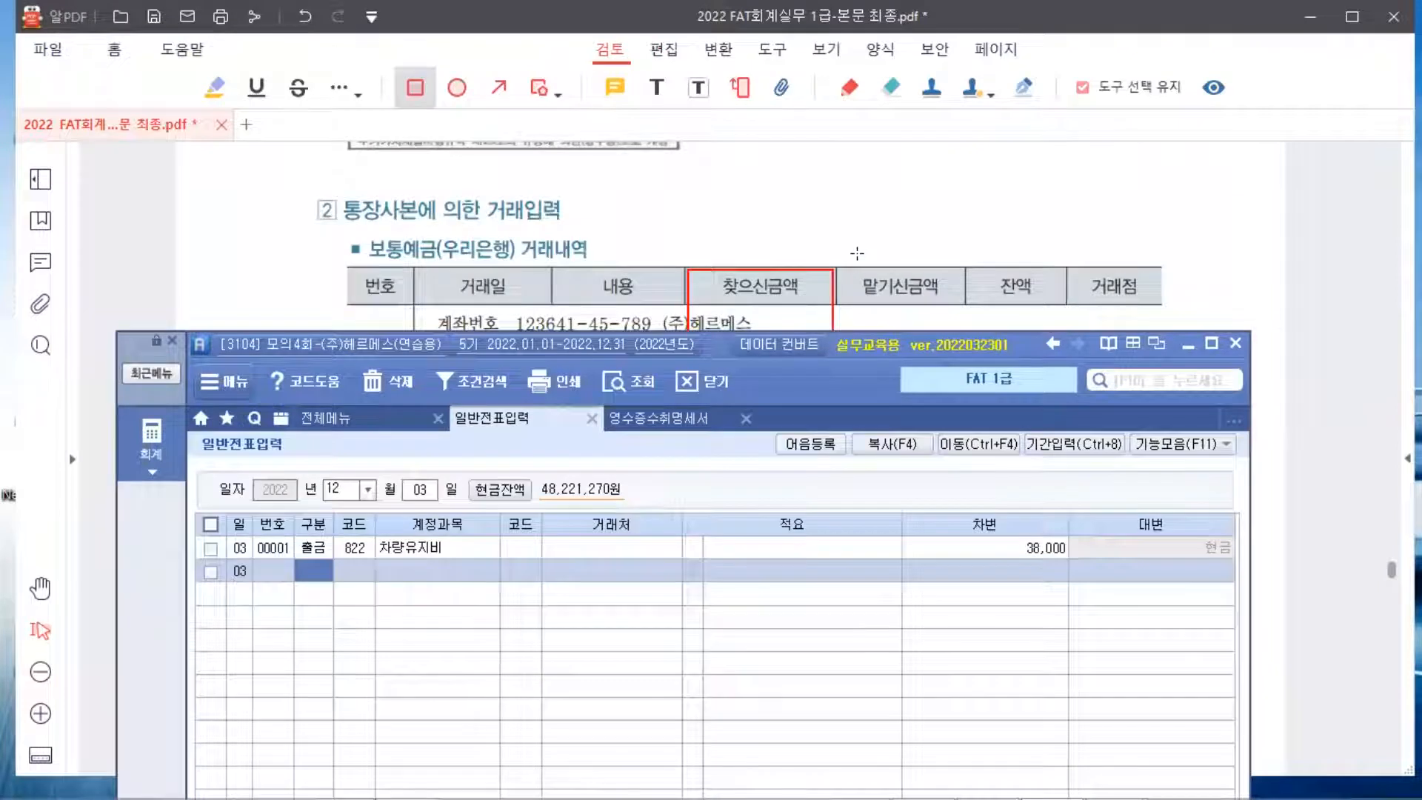
click(1118, 220)
scroll(1117, 218, down, 1)
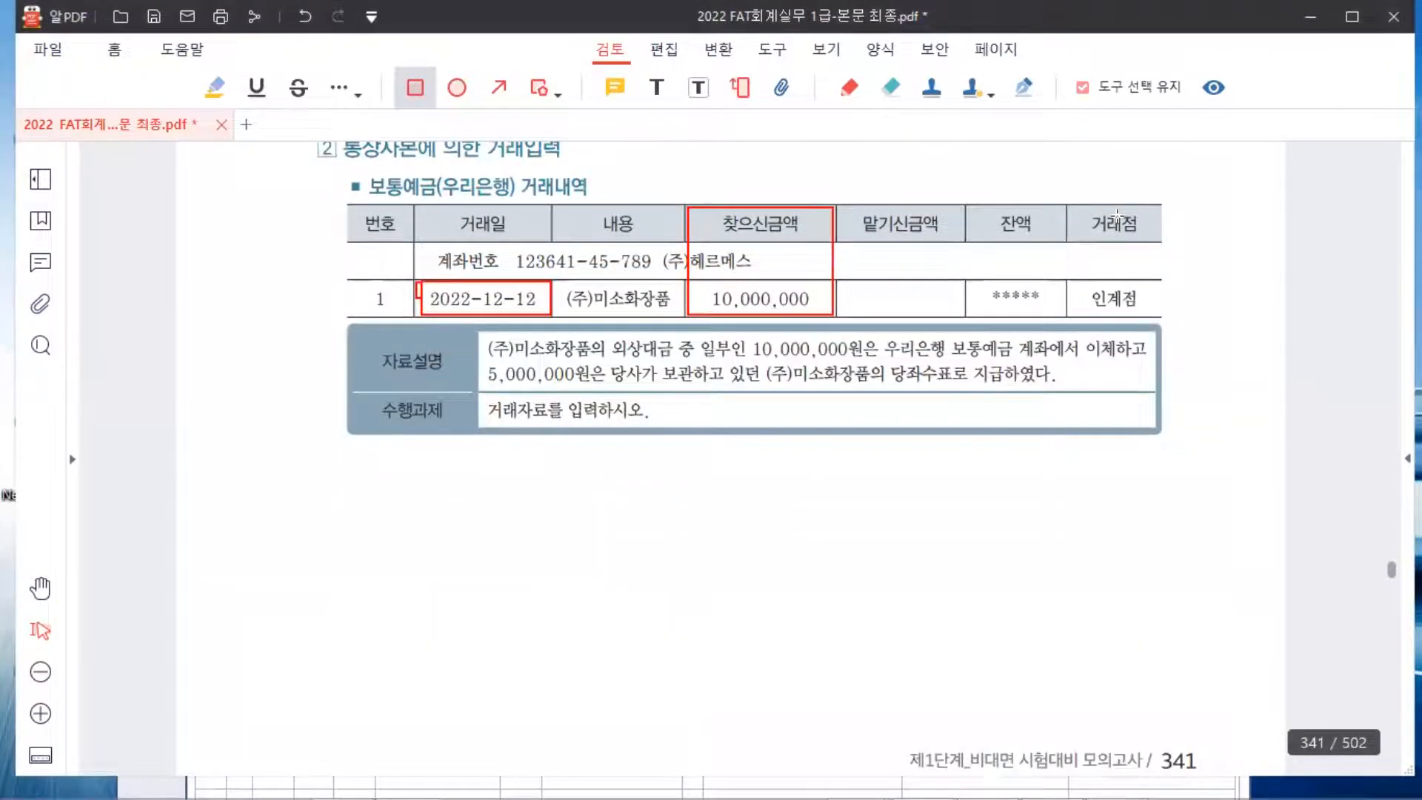
scroll(1118, 214, down, 3)
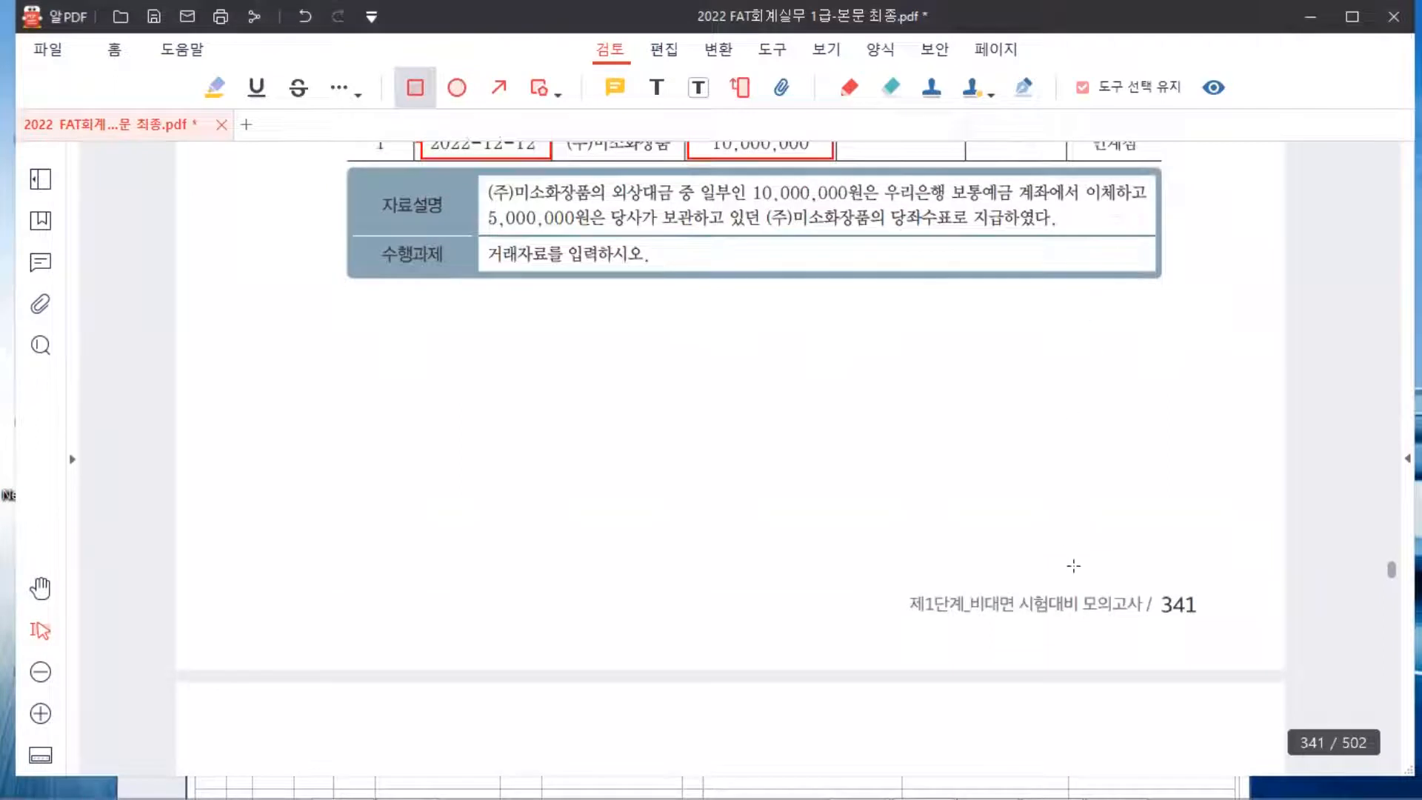
mouse_move(943, 766)
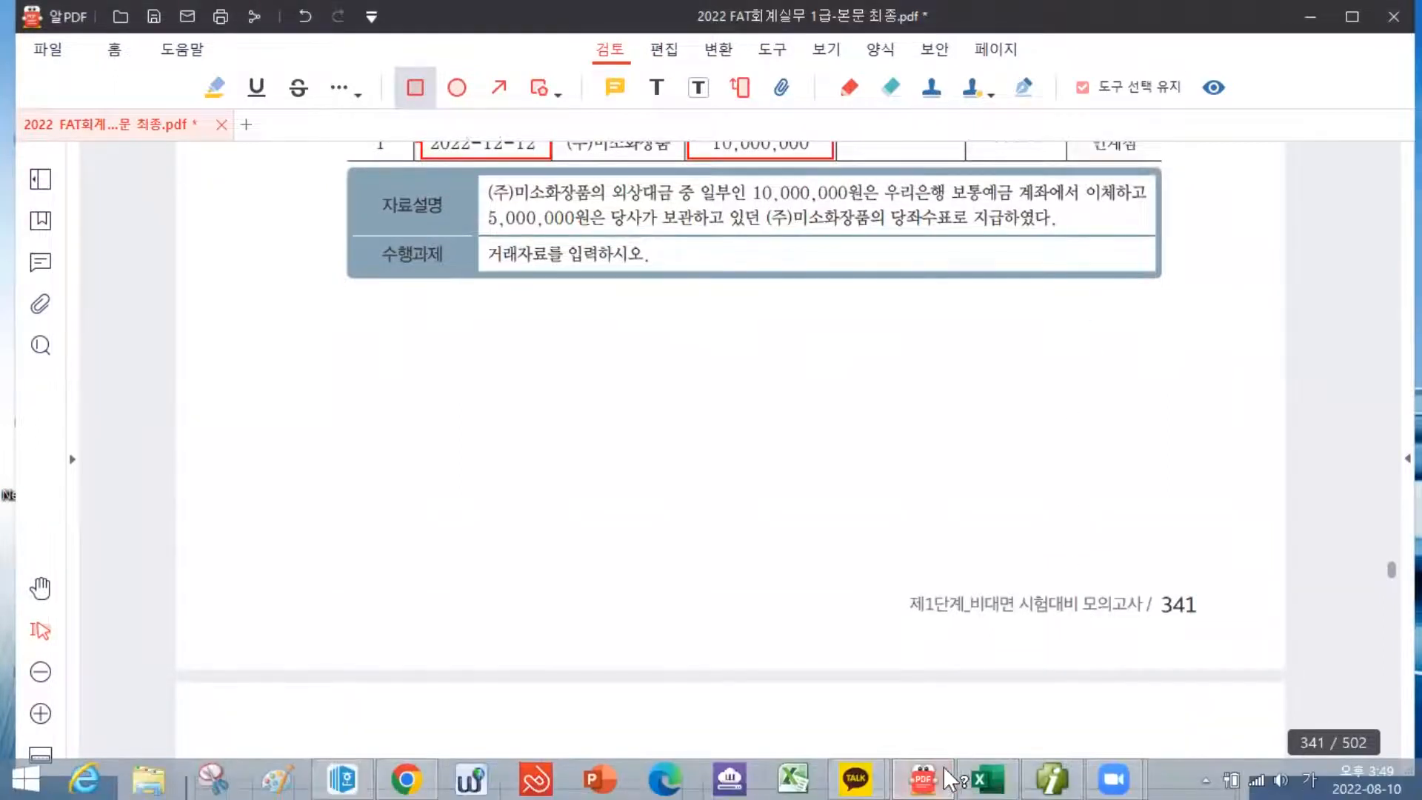
click(1037, 767)
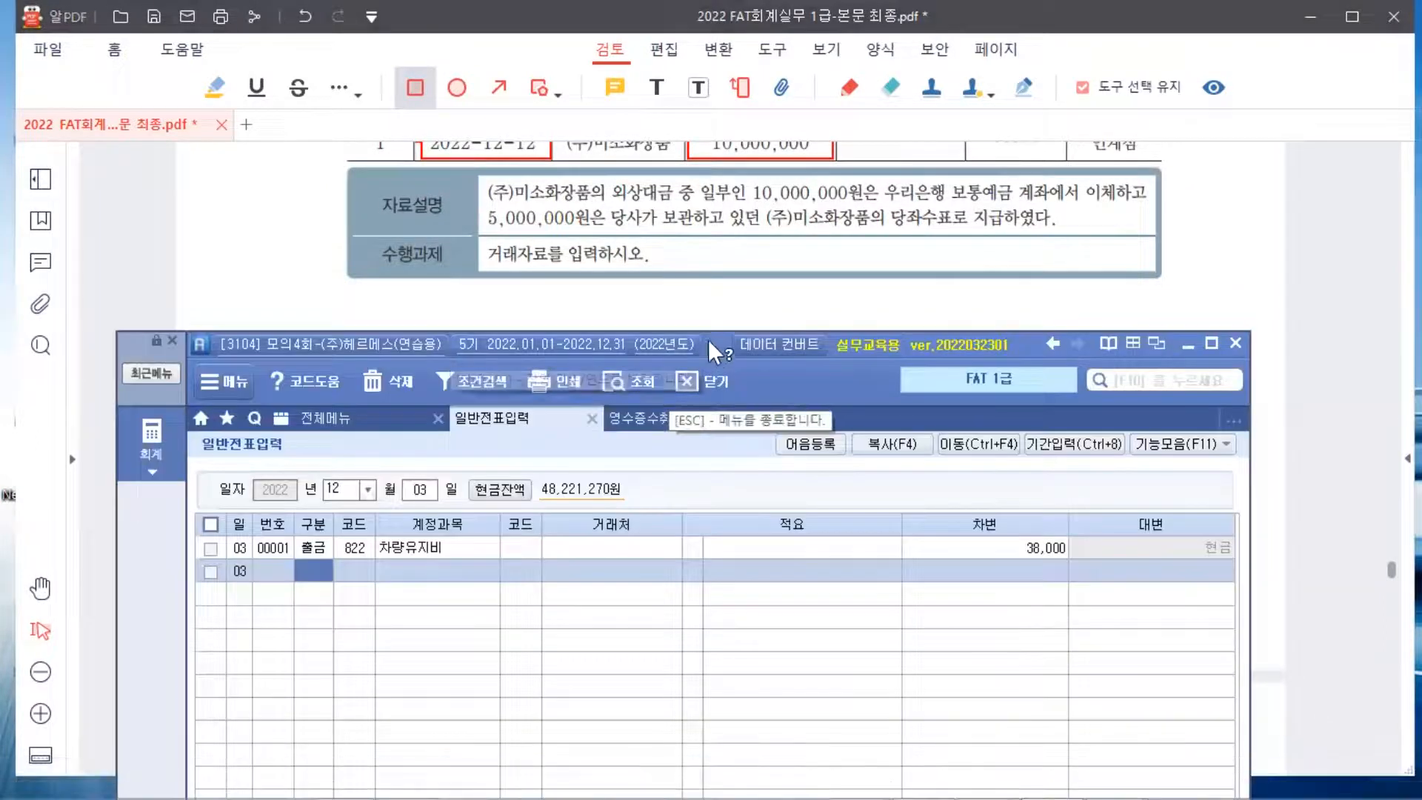
drag(712, 331, 723, 241)
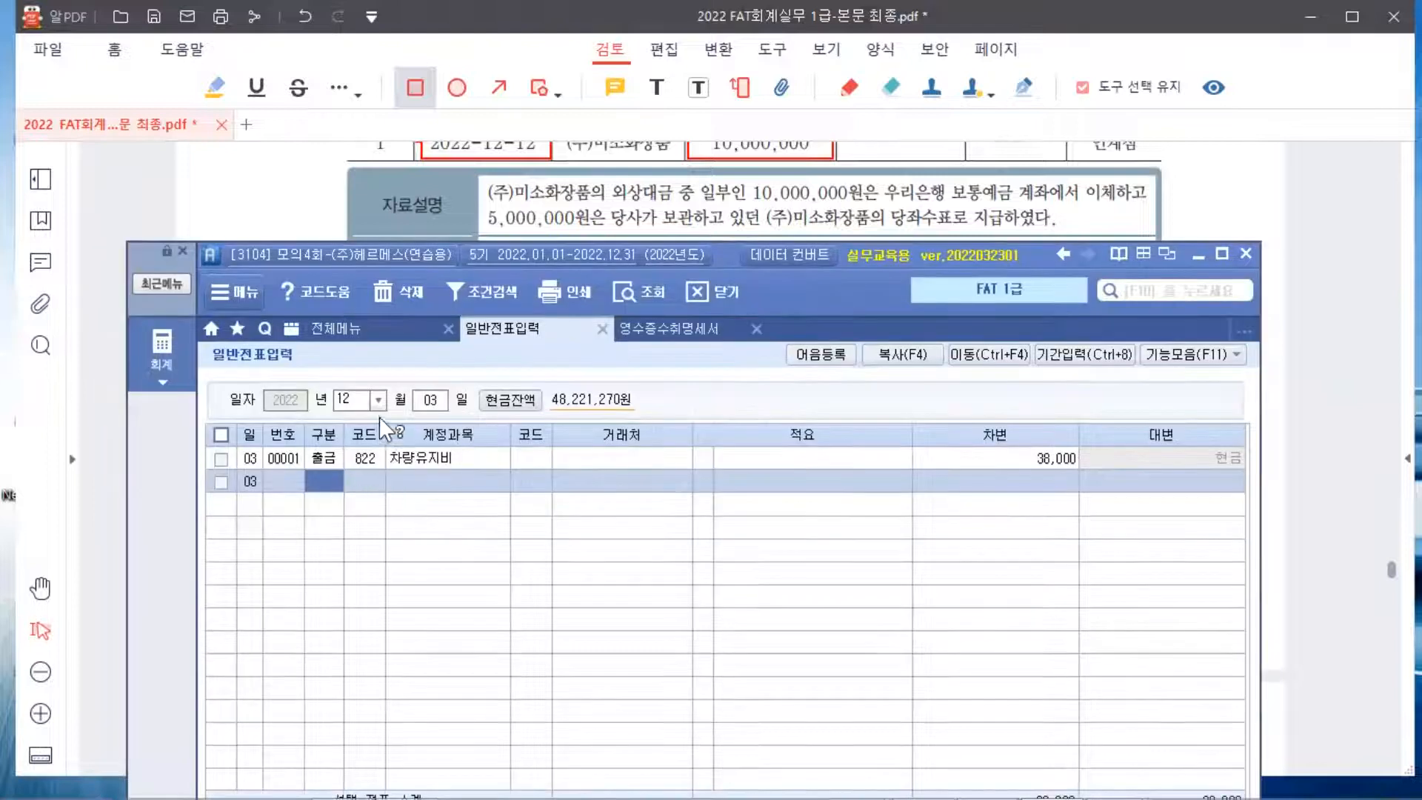
On a December 12 voucher, debit 251 외상매입금 15,000,000 for (주)미소화장품
click(438, 398)
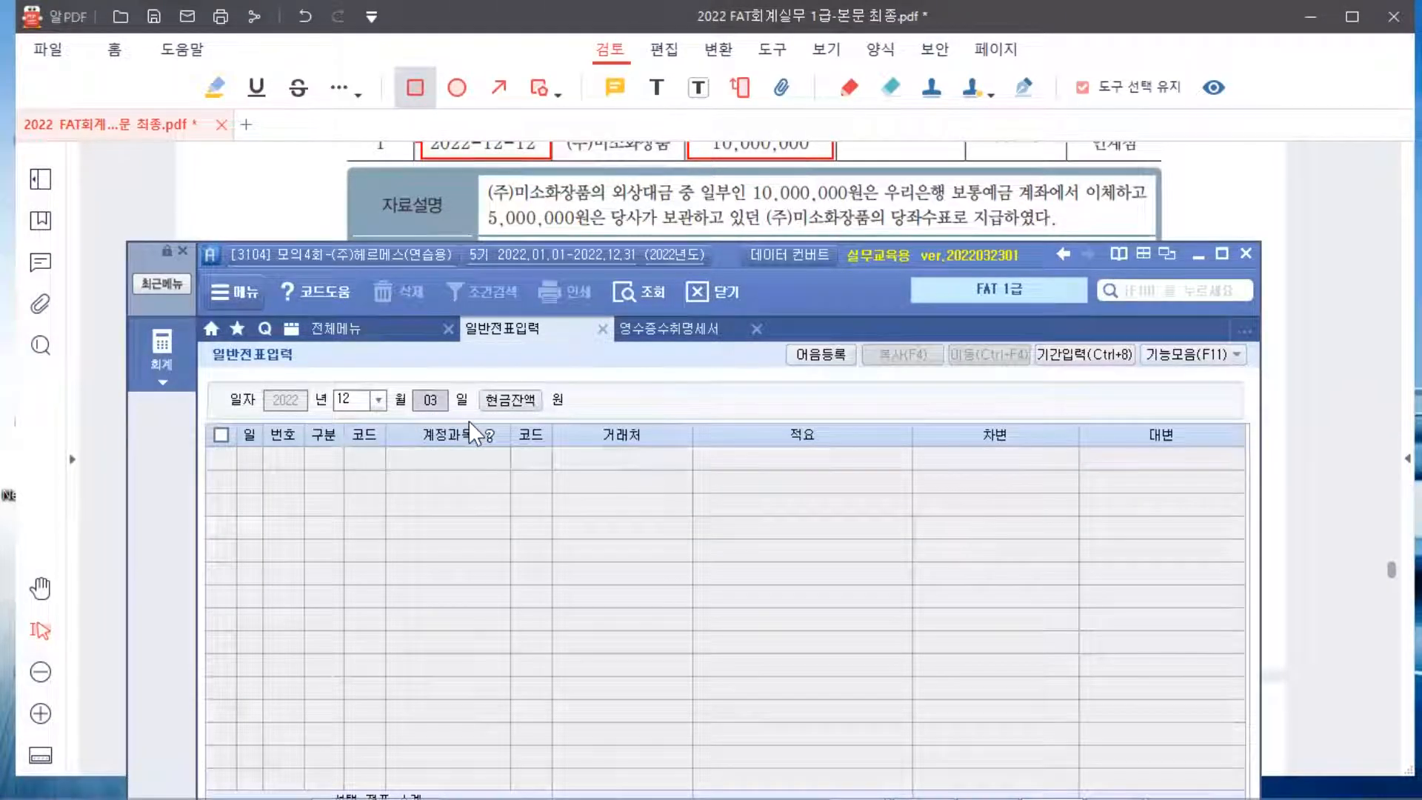
text(12)
key(Return)
text(3)
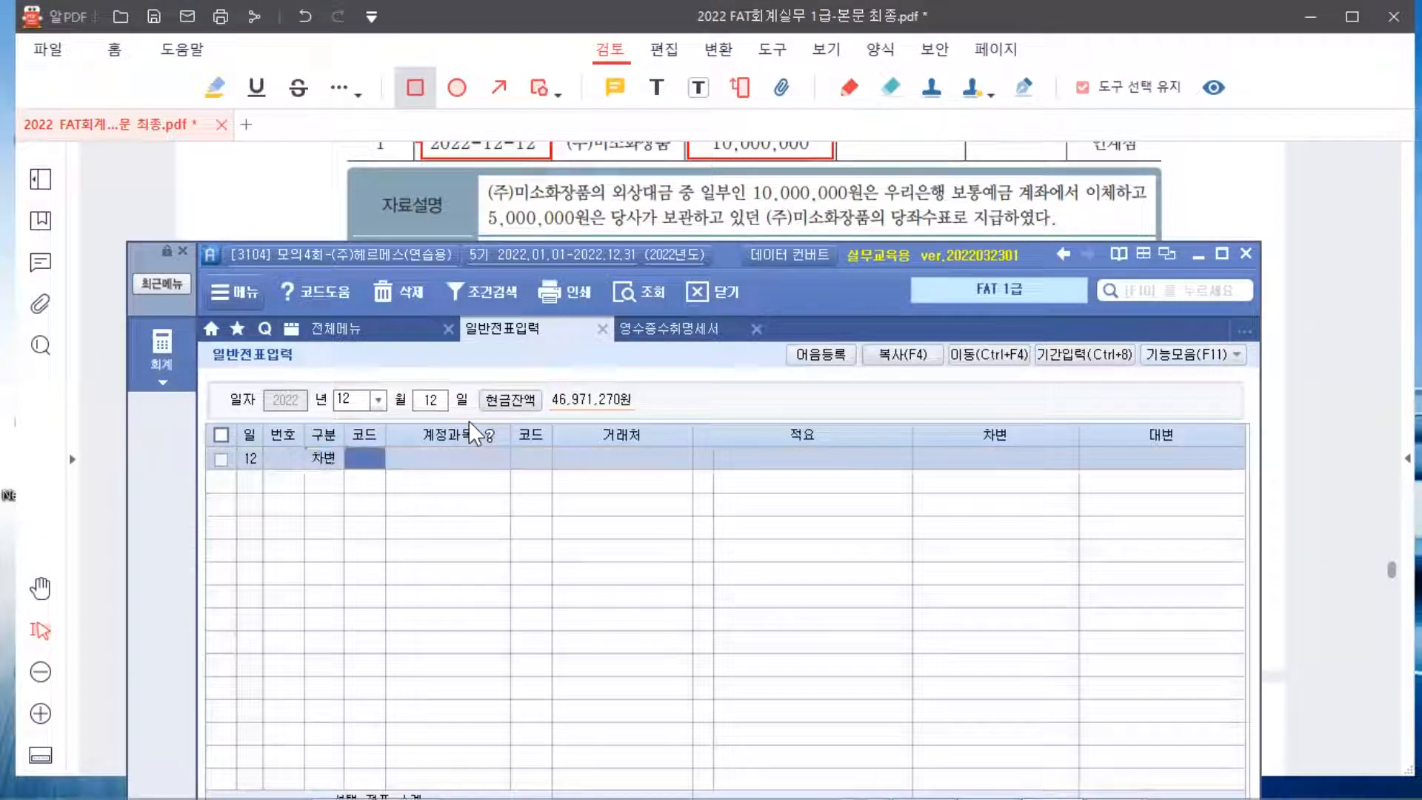
text(외상)
key(Return)
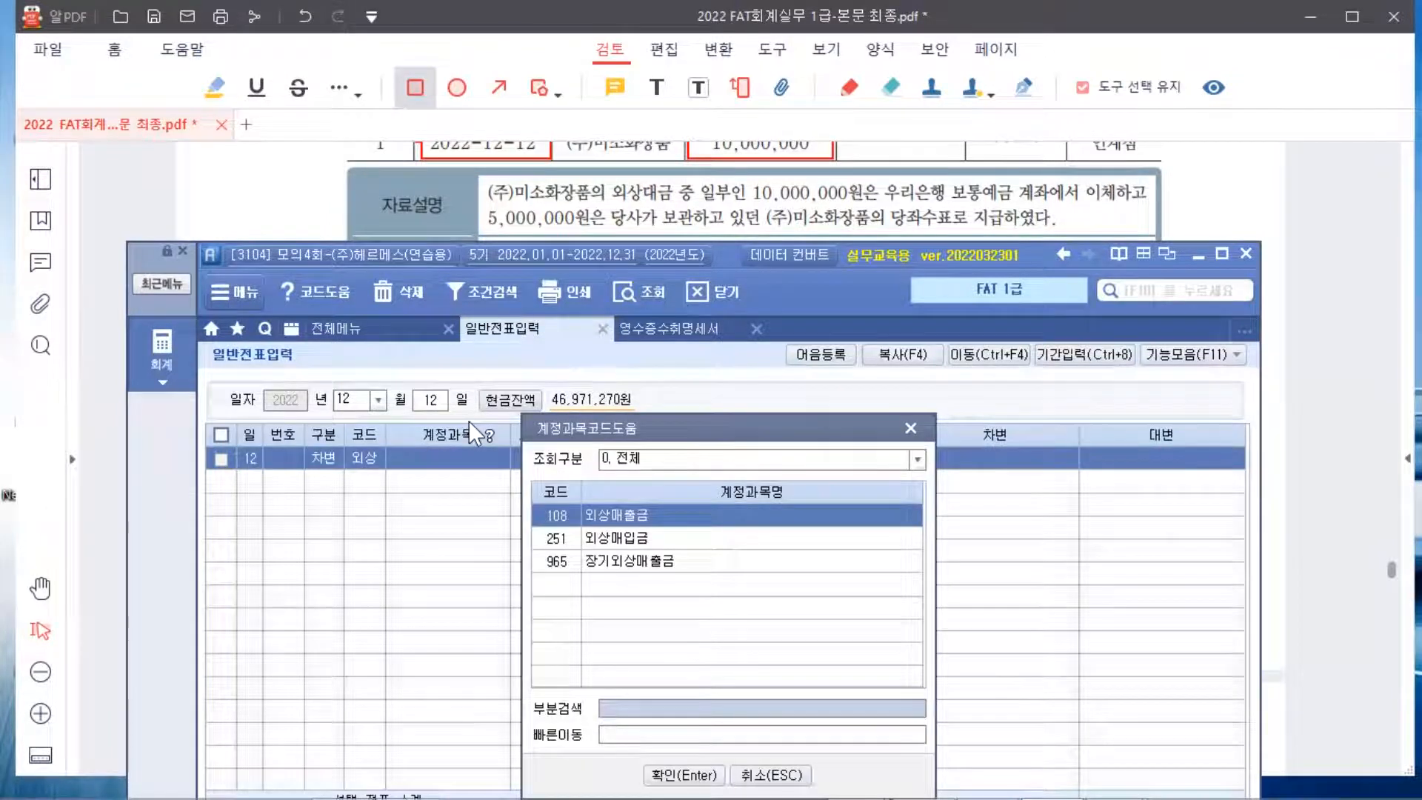
key(Down)
key(Return)
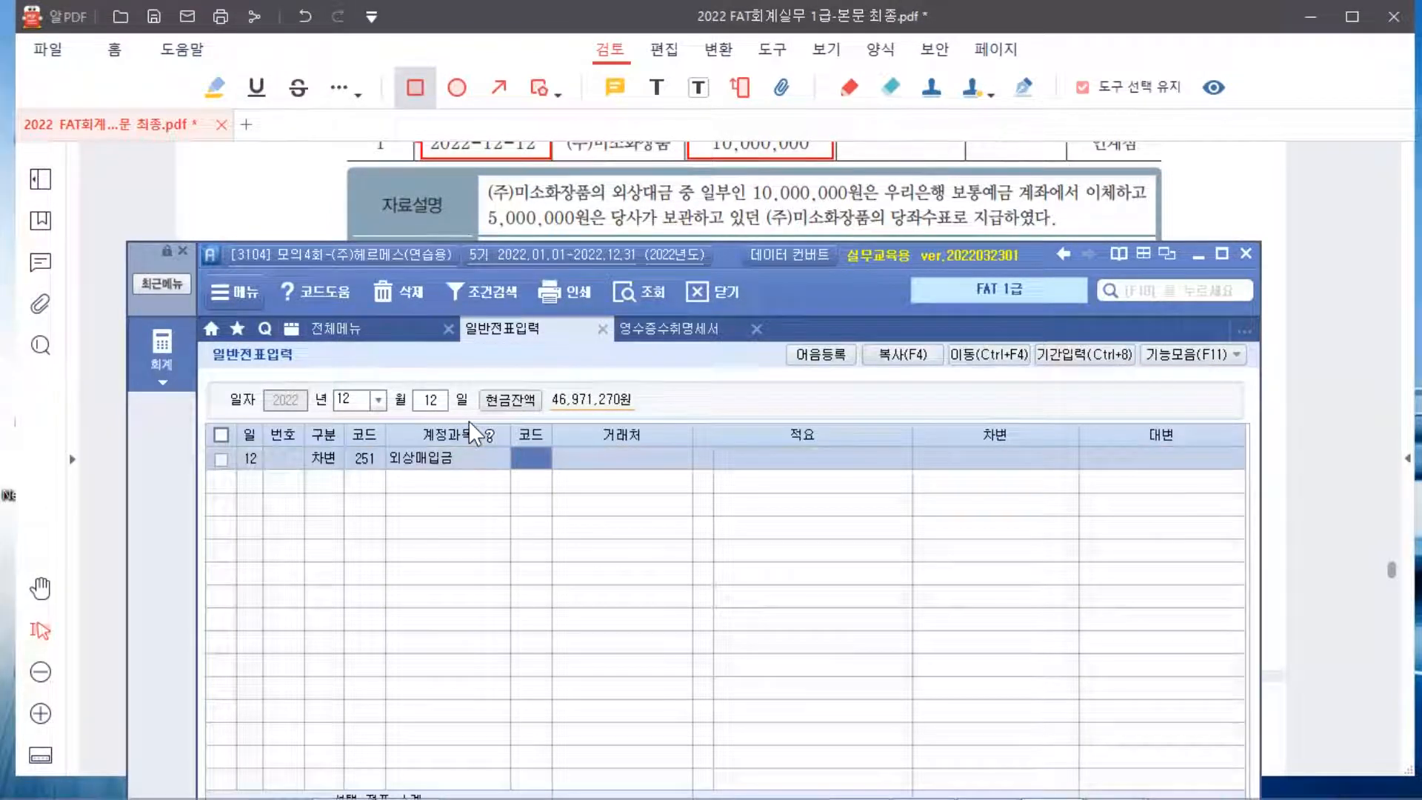
text(미소)
key(Return)
key(Return)
key(Return)
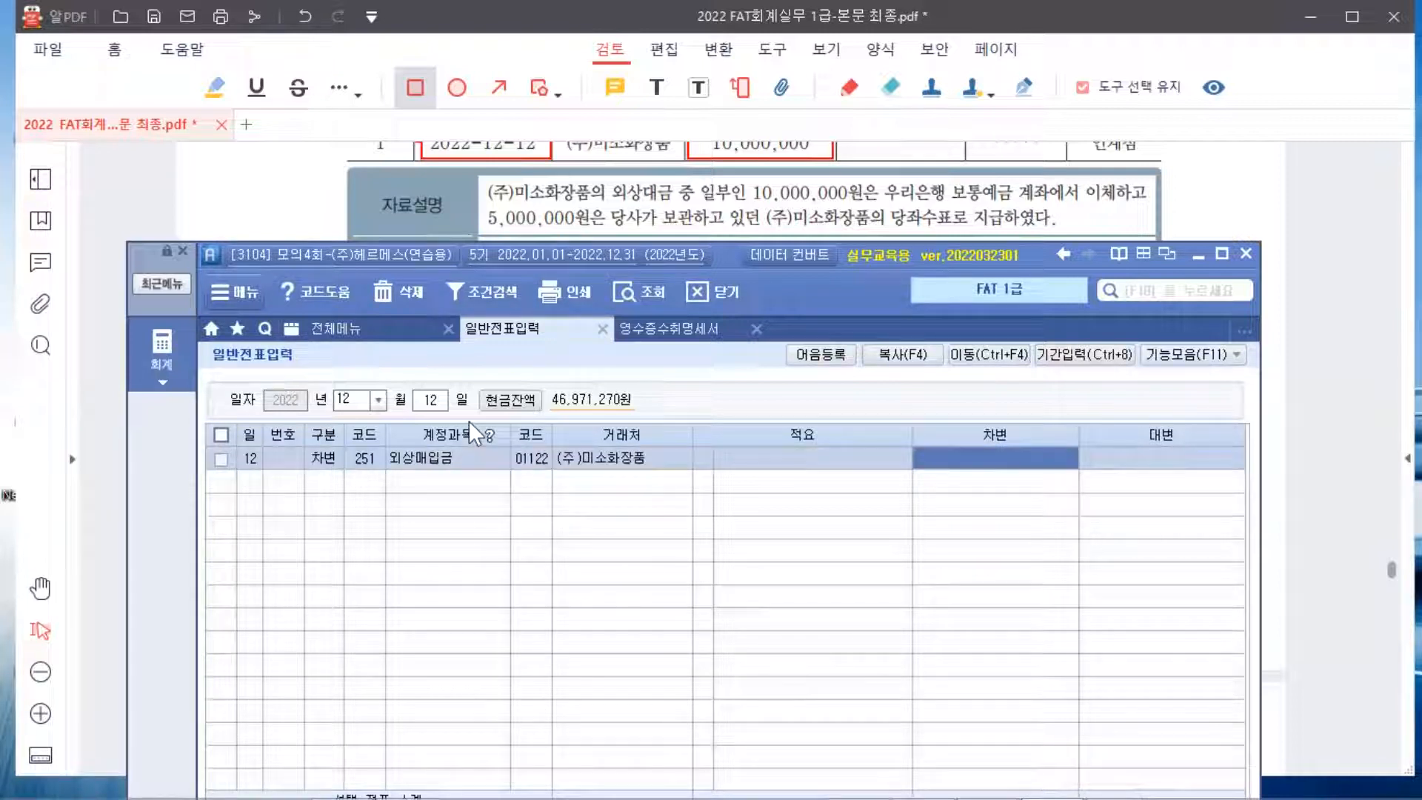
text(15000000)
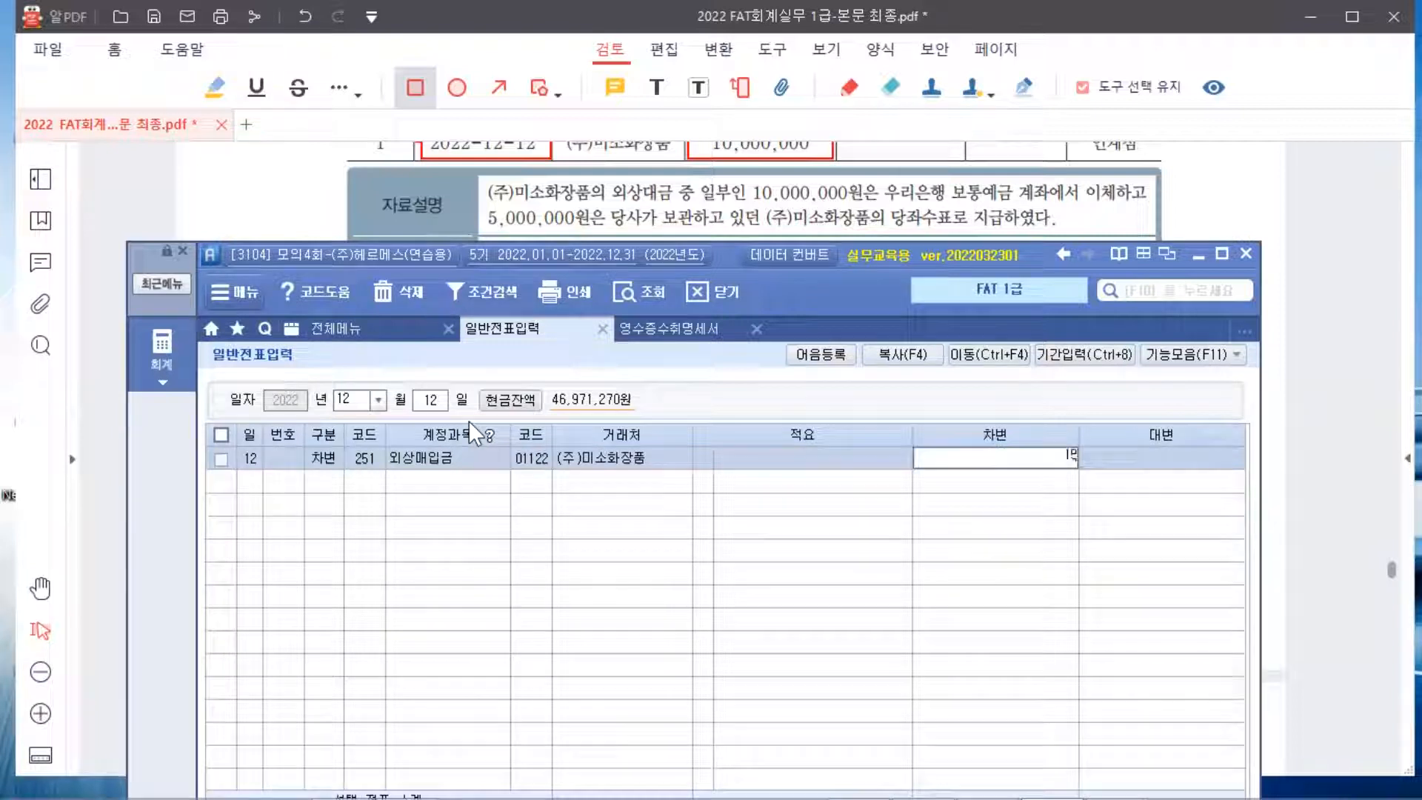
key(Return)
Credit 103 보통예금 10,000,000 with partner 우리은행(보통)
text(4)
key(Return)
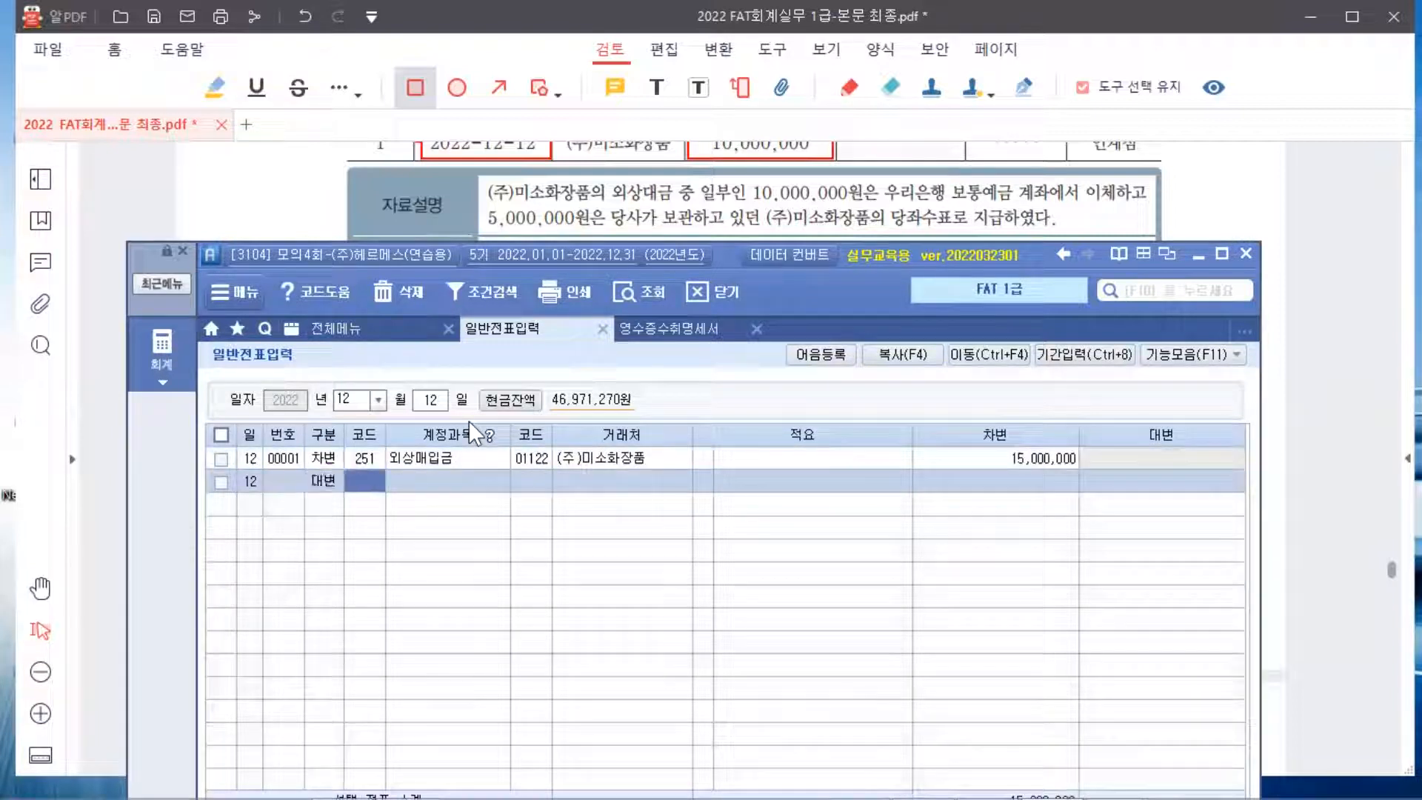
text(103)
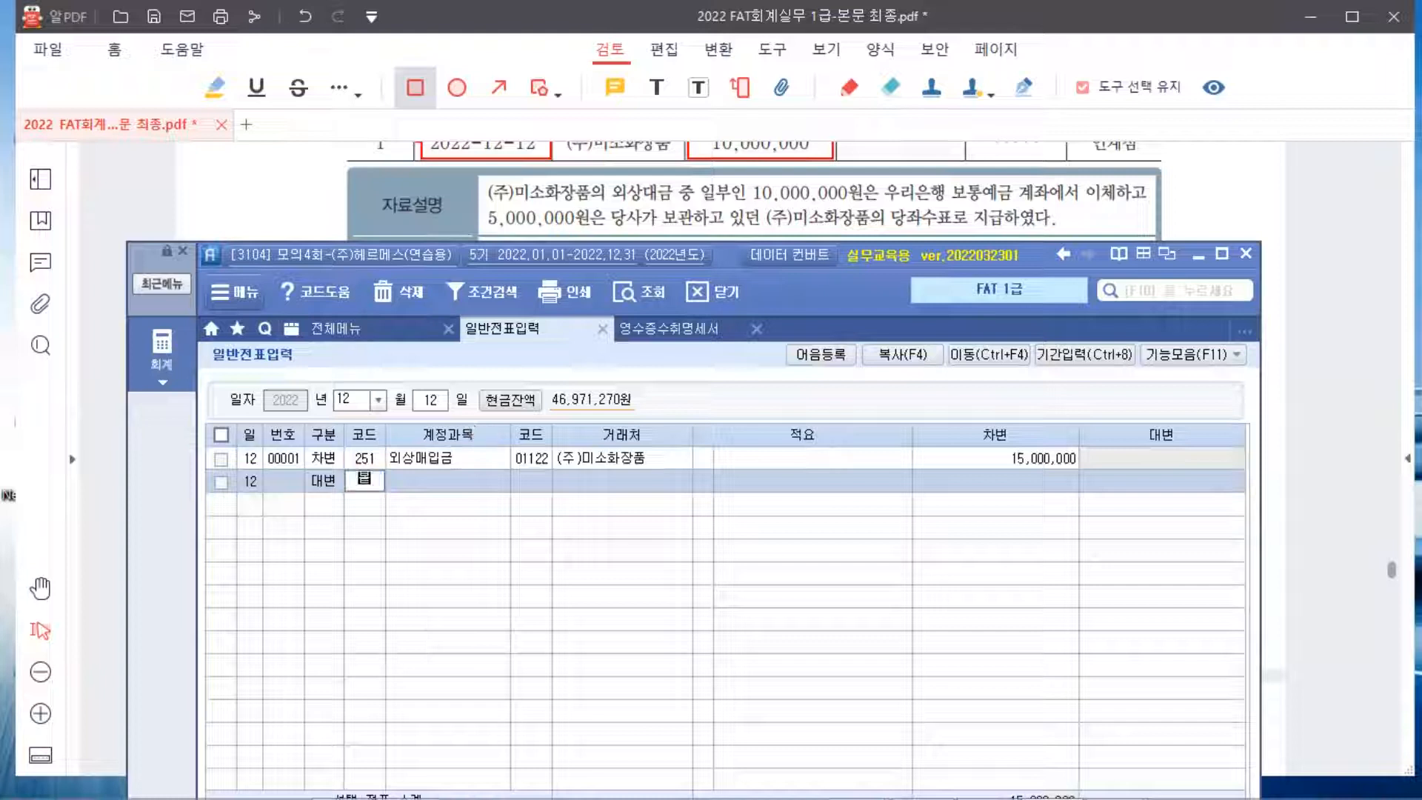
key(Return)
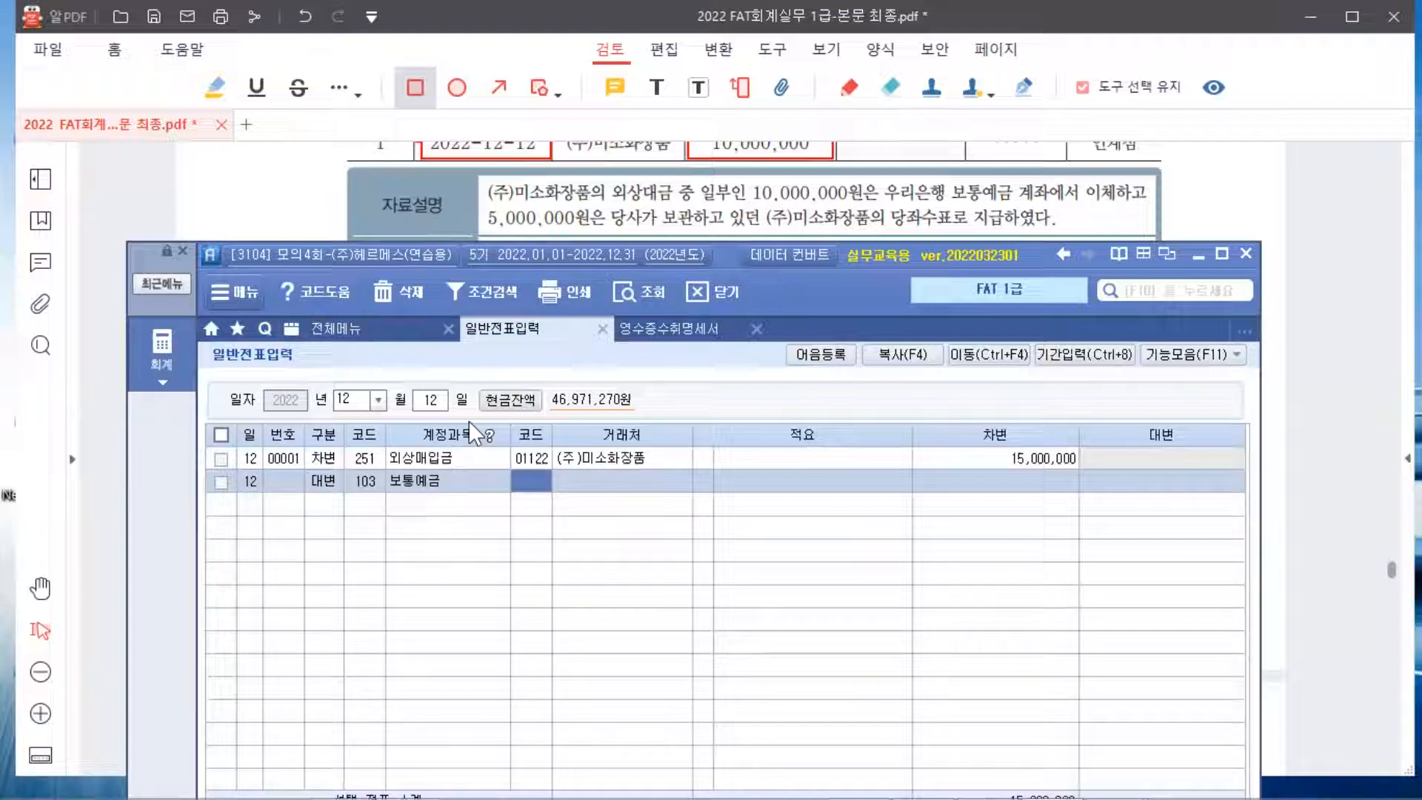
text(우리)
key(Return)
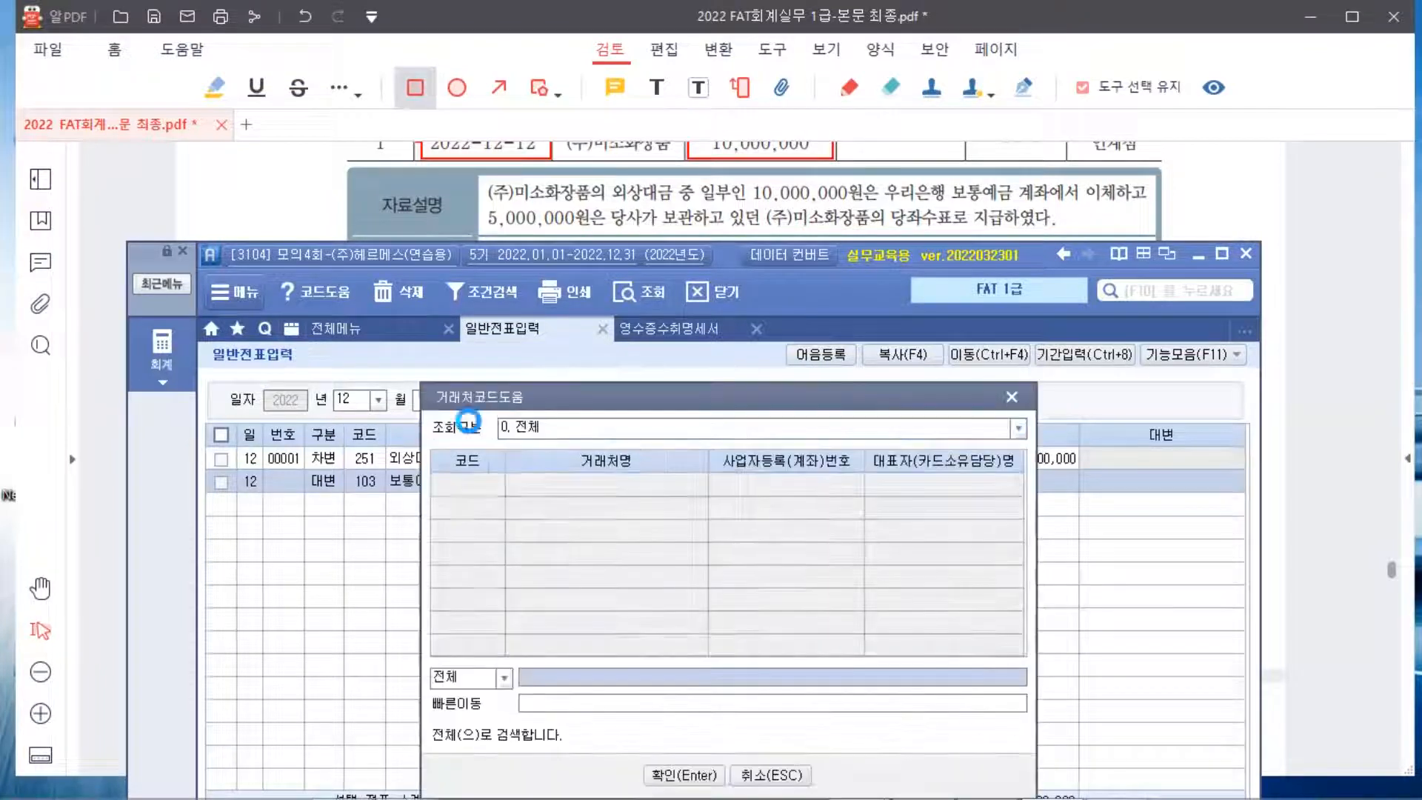
key(Return)
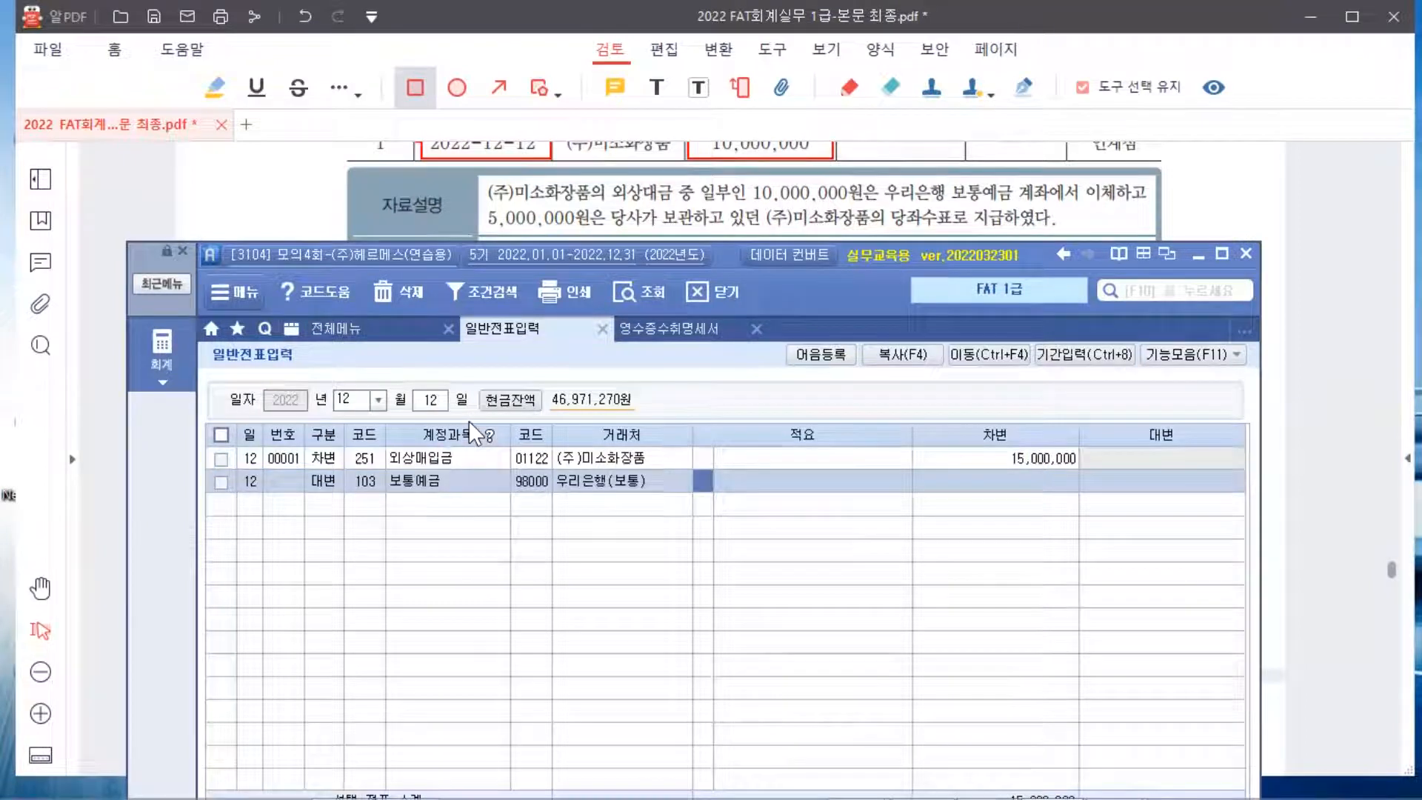
key(Return)
text(10000000)
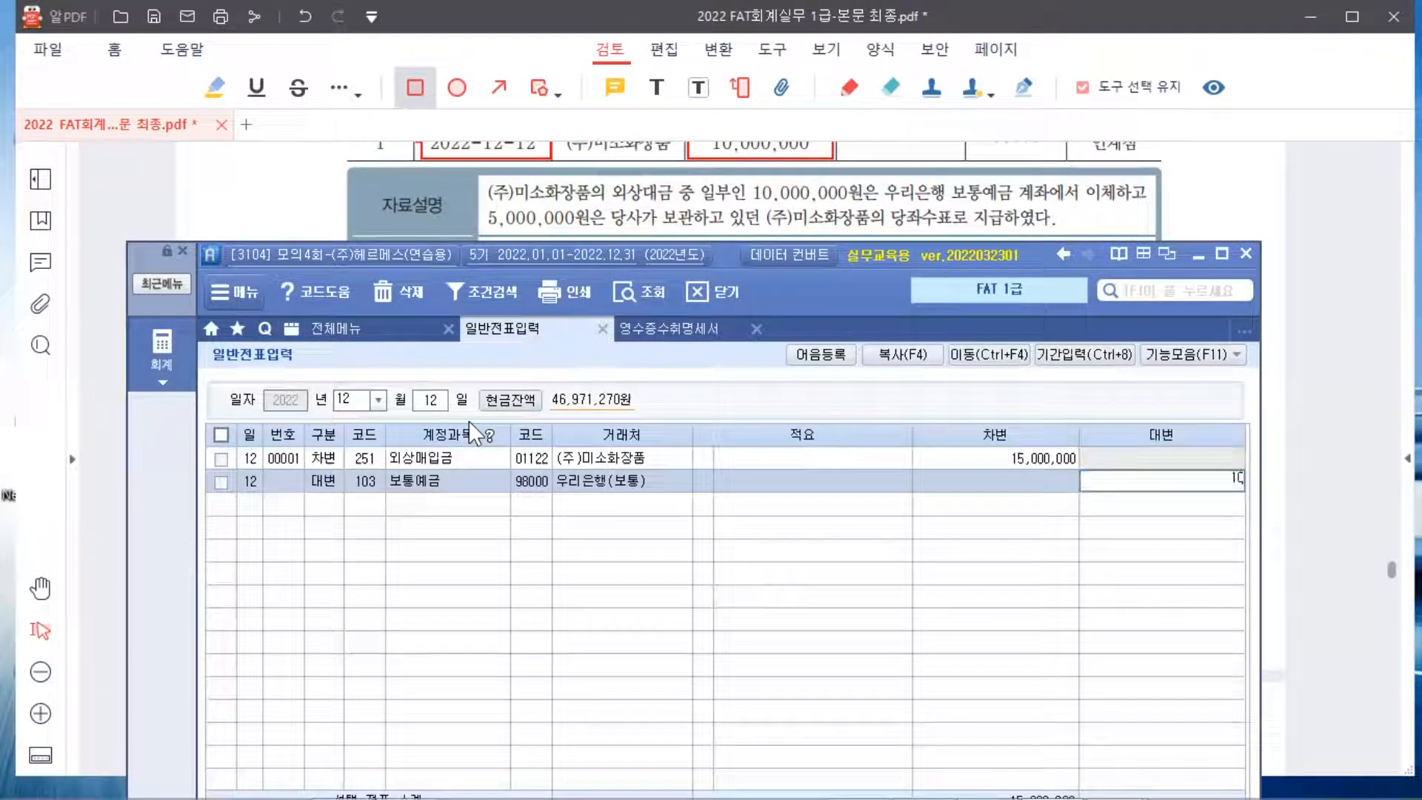
key(Return)
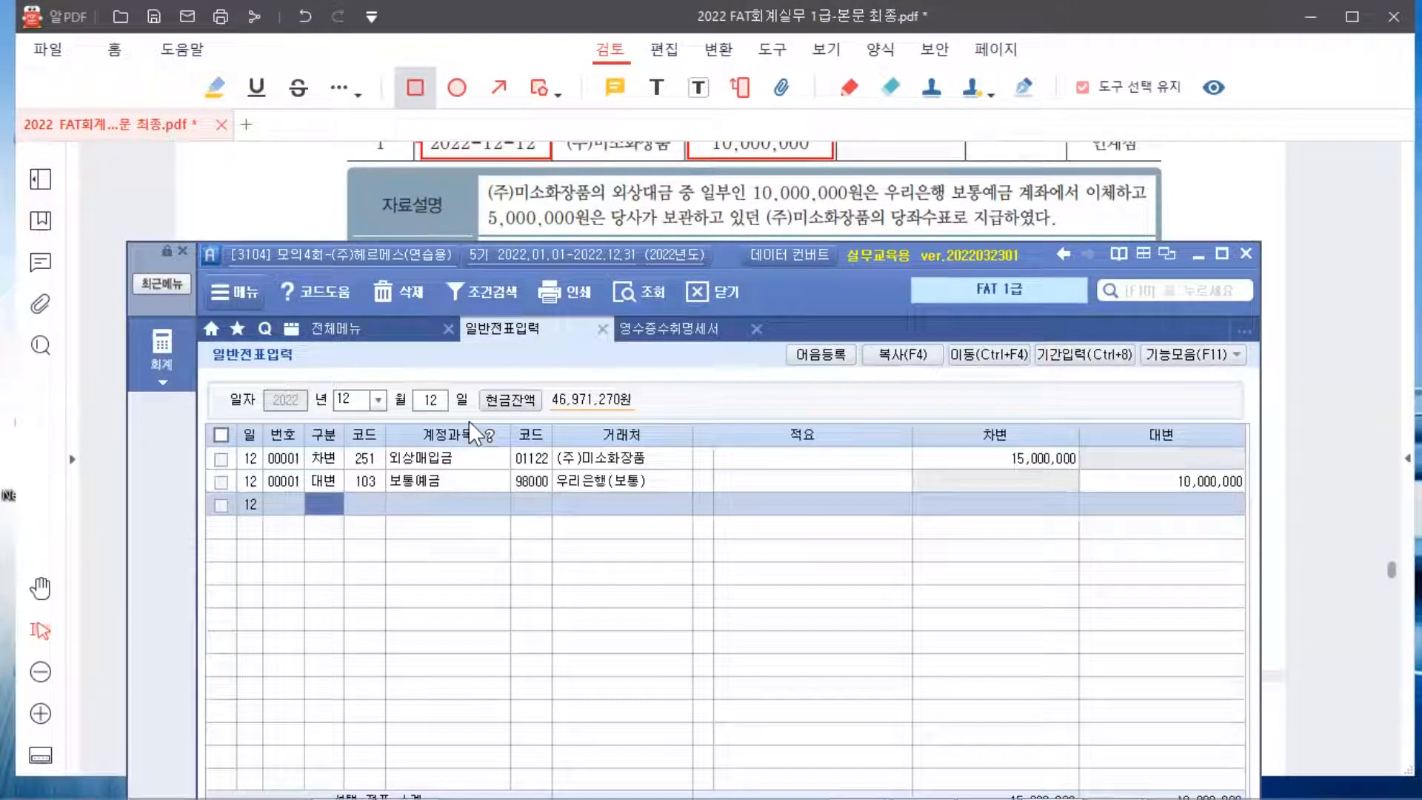
Credit 101 현금 5,000,000 on the third line
text(4)
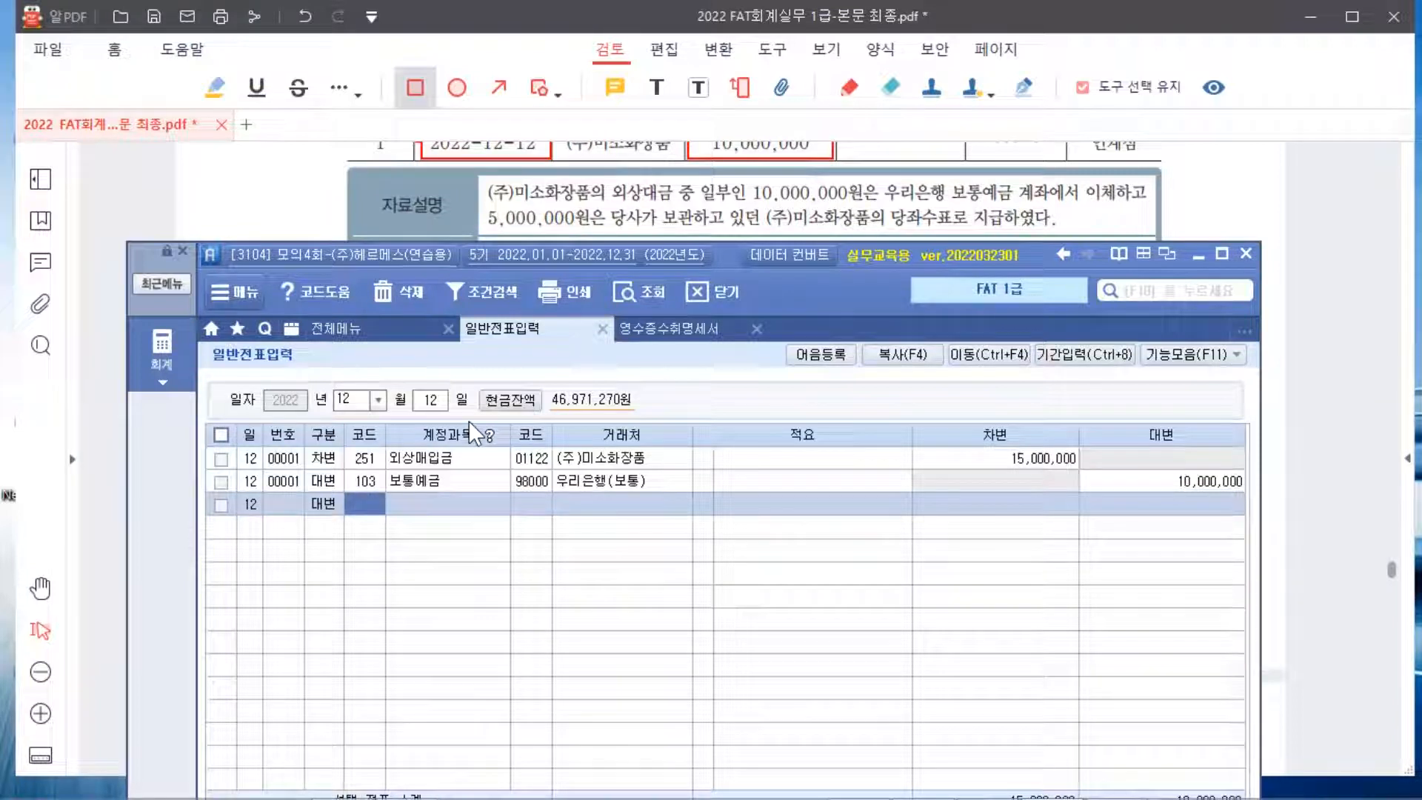
text(현금)
key(Return)
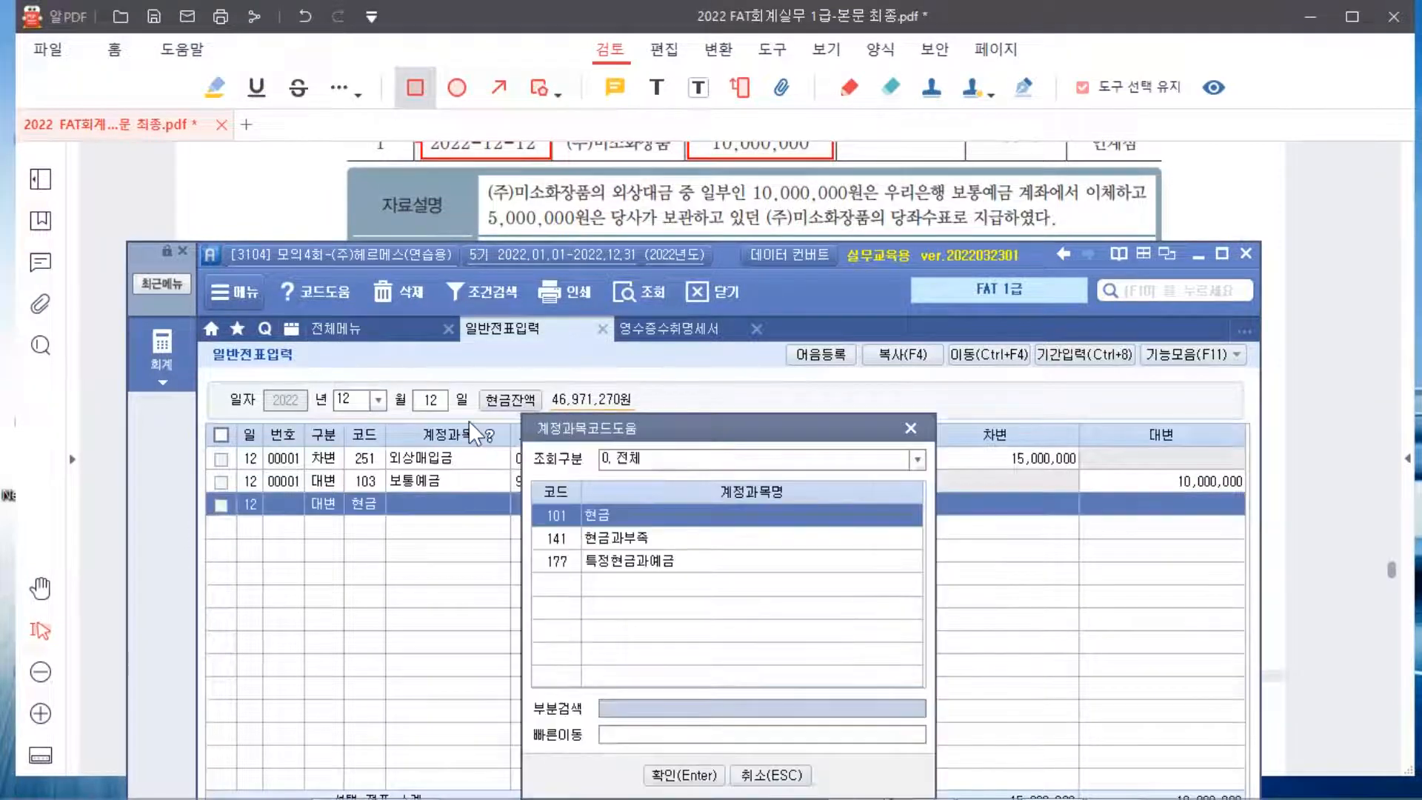
key(Return)
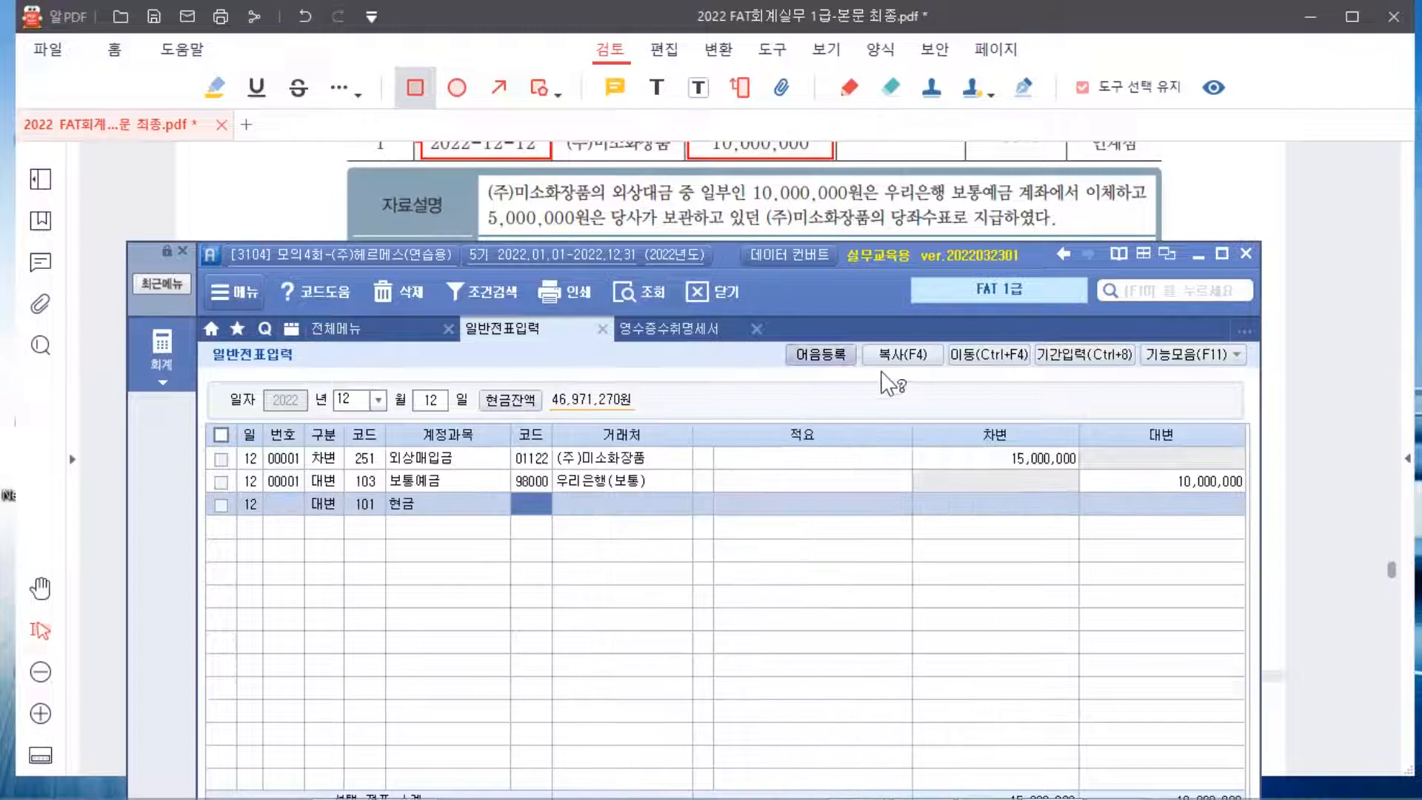
click(1212, 505)
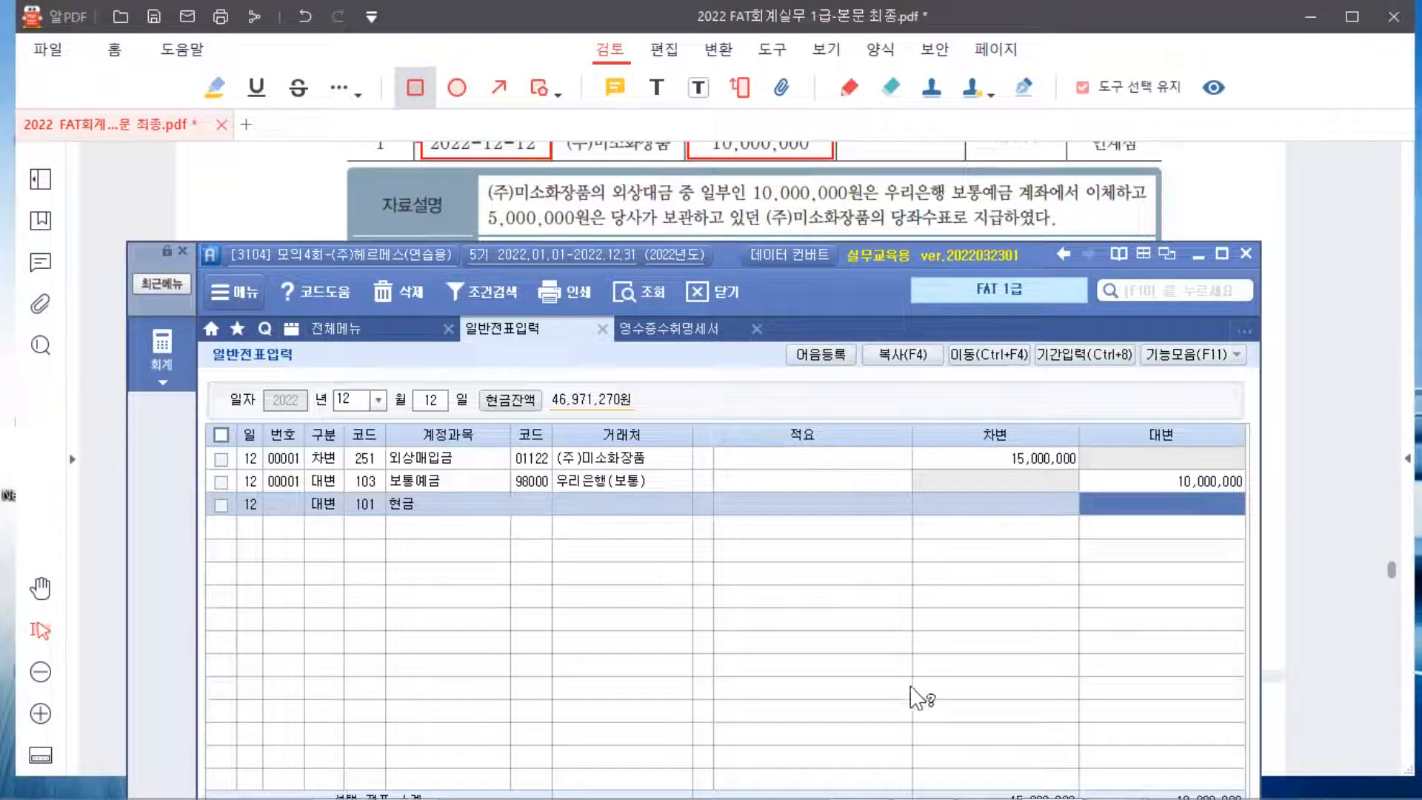
text(5000000)
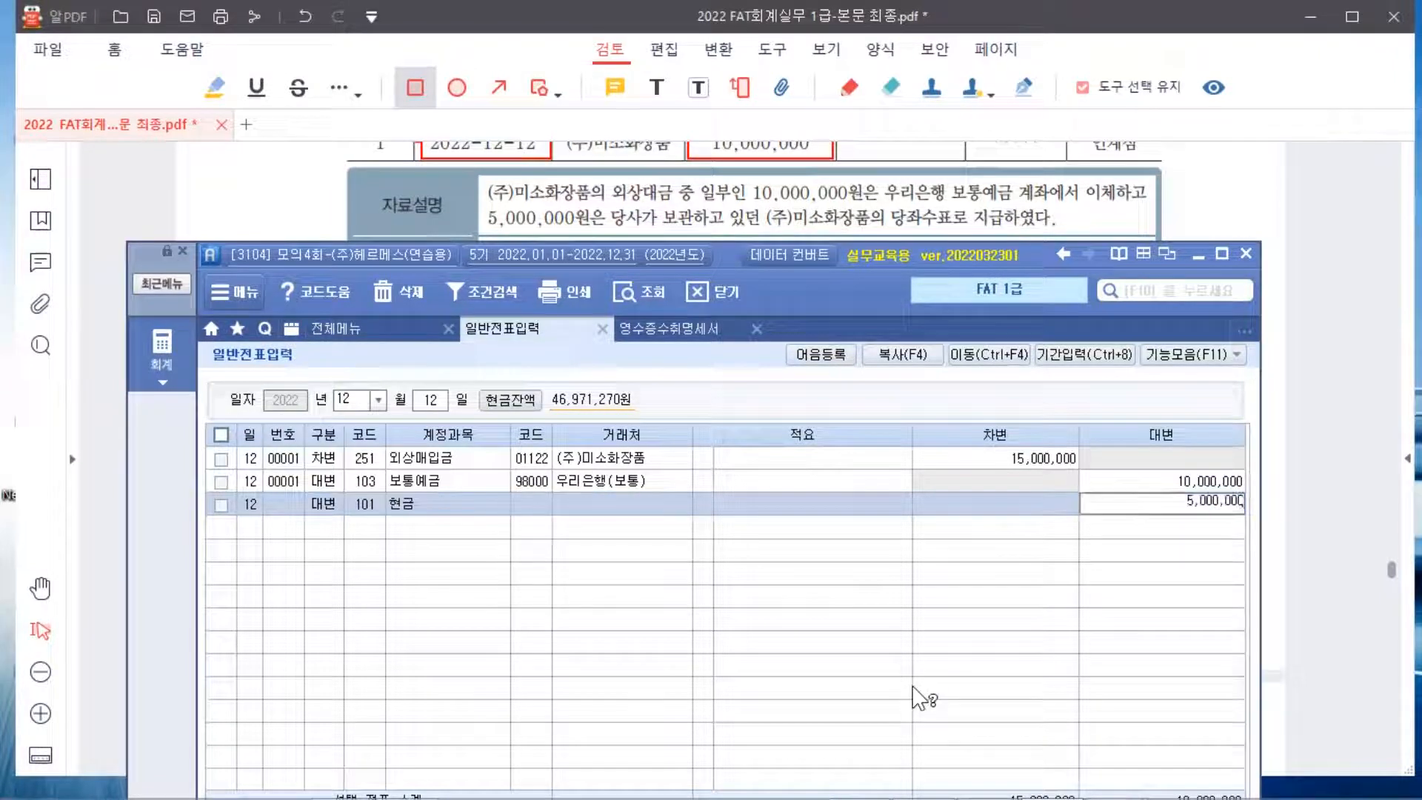
key(Return)
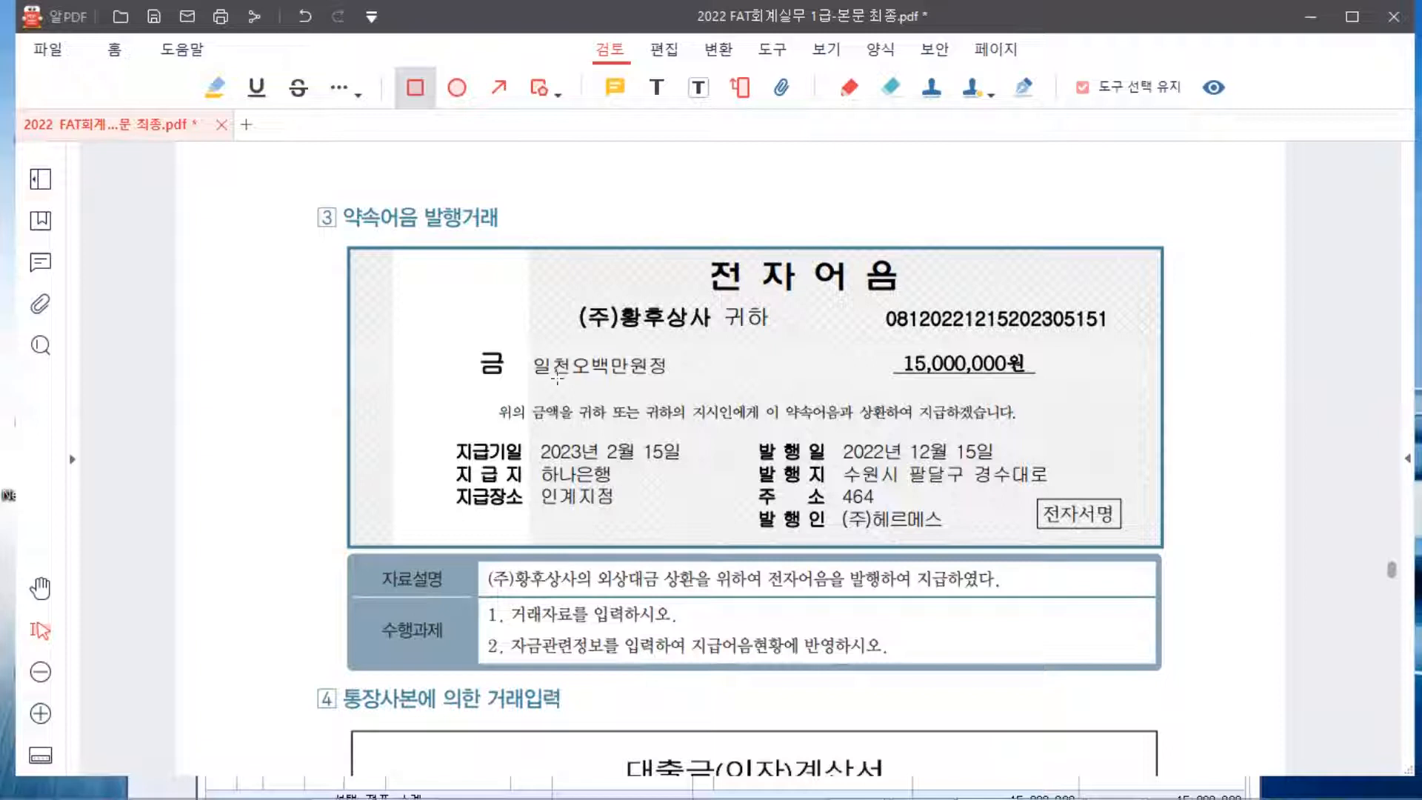
With the red pen, circle issuer (주)헤르메스, arrow it to (주)황후상사, and underline the 2022년 12월 15일 issue date
click(849, 86)
mouse_move(953, 533)
mouse_down()
mouse_move(841, 531)
mouse_move(963, 495)
mouse_move(800, 532)
mouse_up()
mouse_move(711, 504)
mouse_down()
mouse_move(690, 332)
mouse_move(718, 344)
mouse_up()
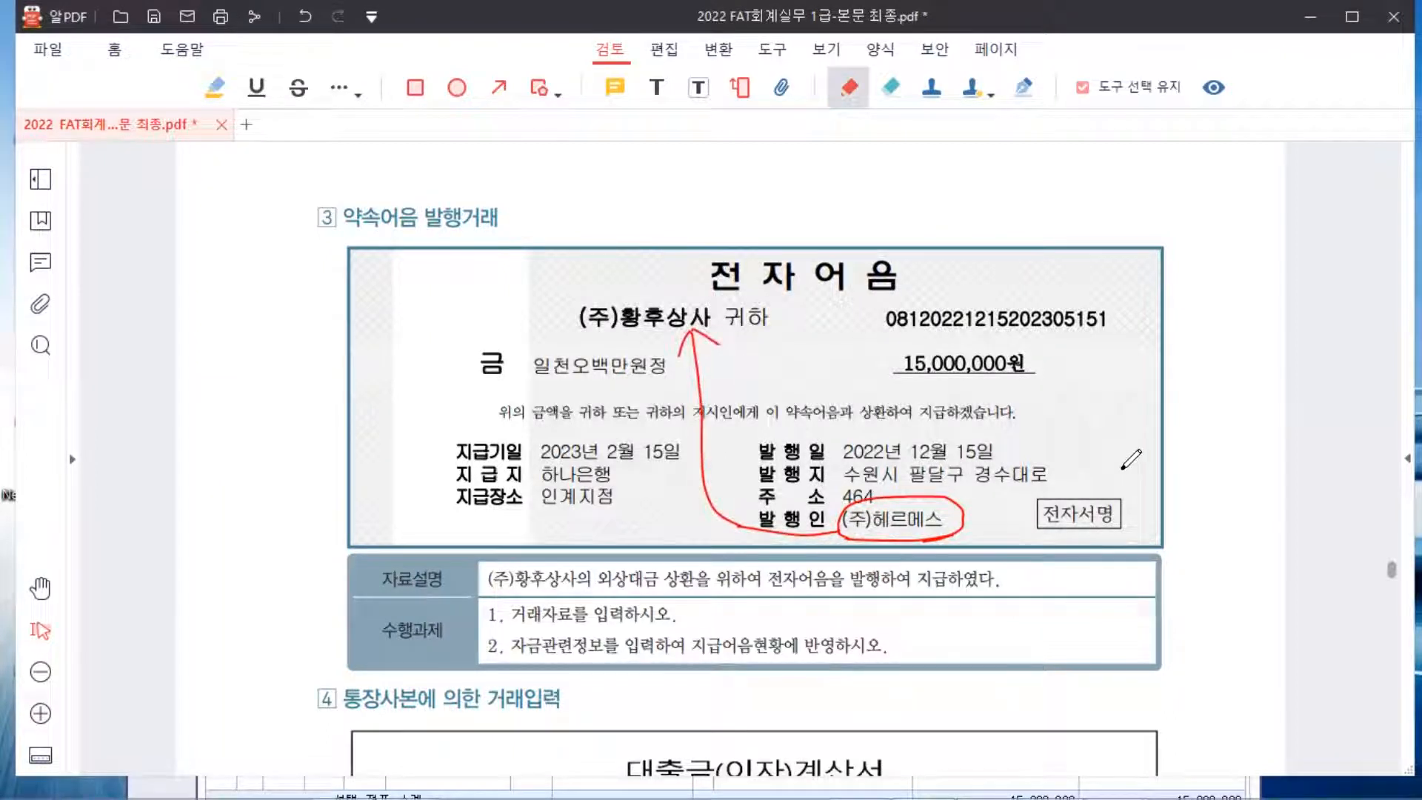
drag(835, 459, 1009, 459)
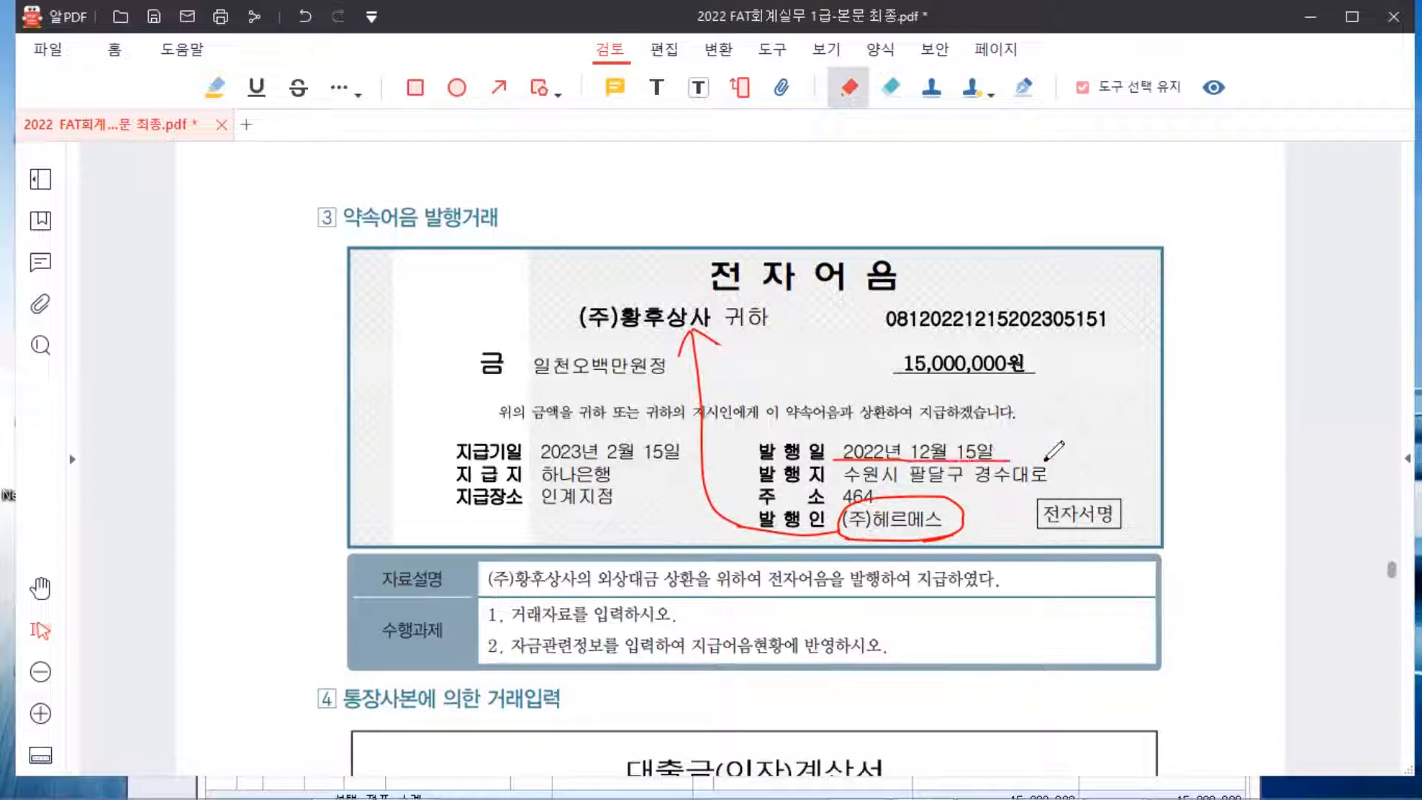
Mark the 지급기일 line, box the 2023년 2월 15일 maturity date, and label it 만기일
mouse_move(449, 435)
mouse_down()
mouse_move(453, 459)
mouse_move(683, 464)
mouse_up()
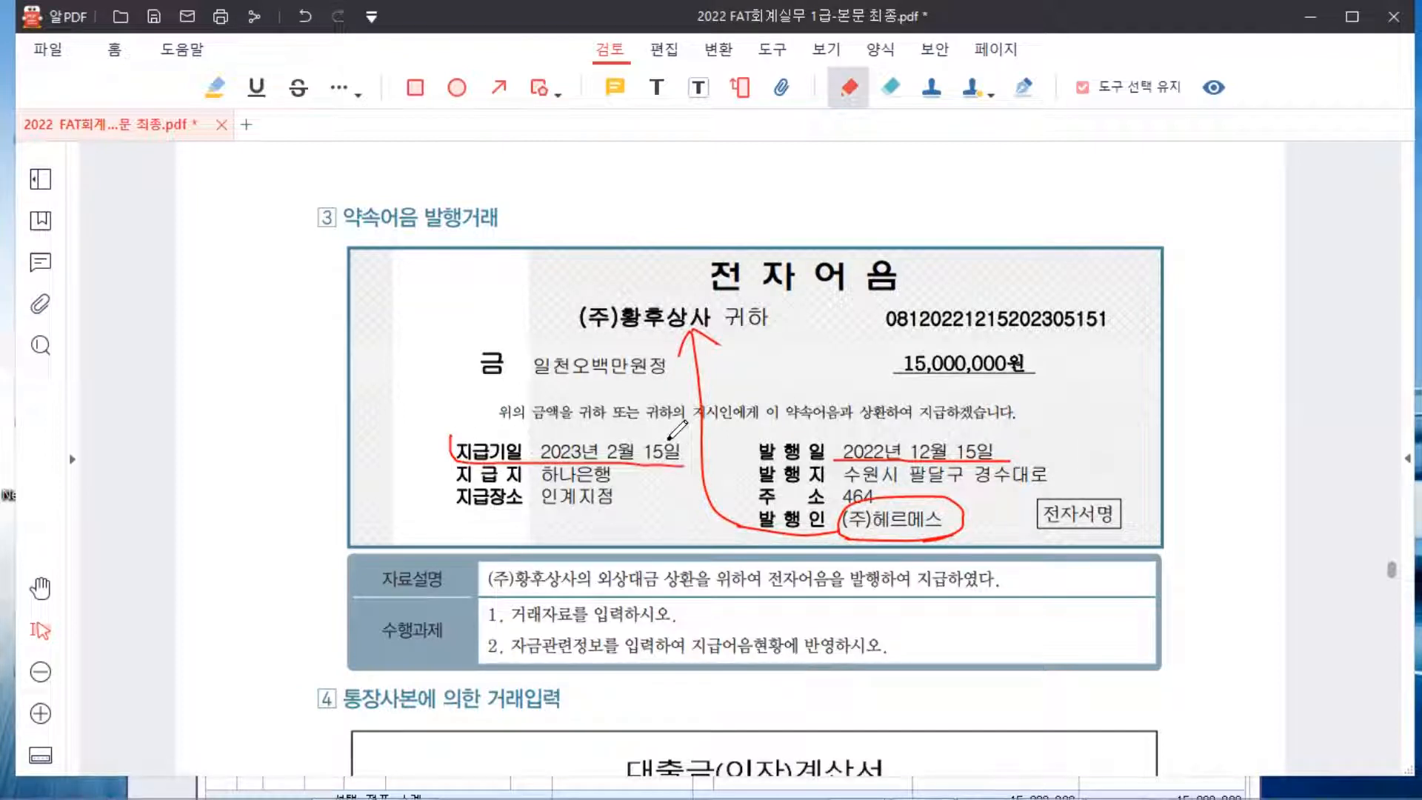
mouse_move(538, 436)
mouse_down()
mouse_move(401, 425)
mouse_move(416, 442)
mouse_up()
drag(420, 419, 434, 431)
mouse_move(441, 409)
mouse_down()
mouse_move(442, 435)
mouse_move(470, 416)
mouse_move(479, 428)
mouse_up()
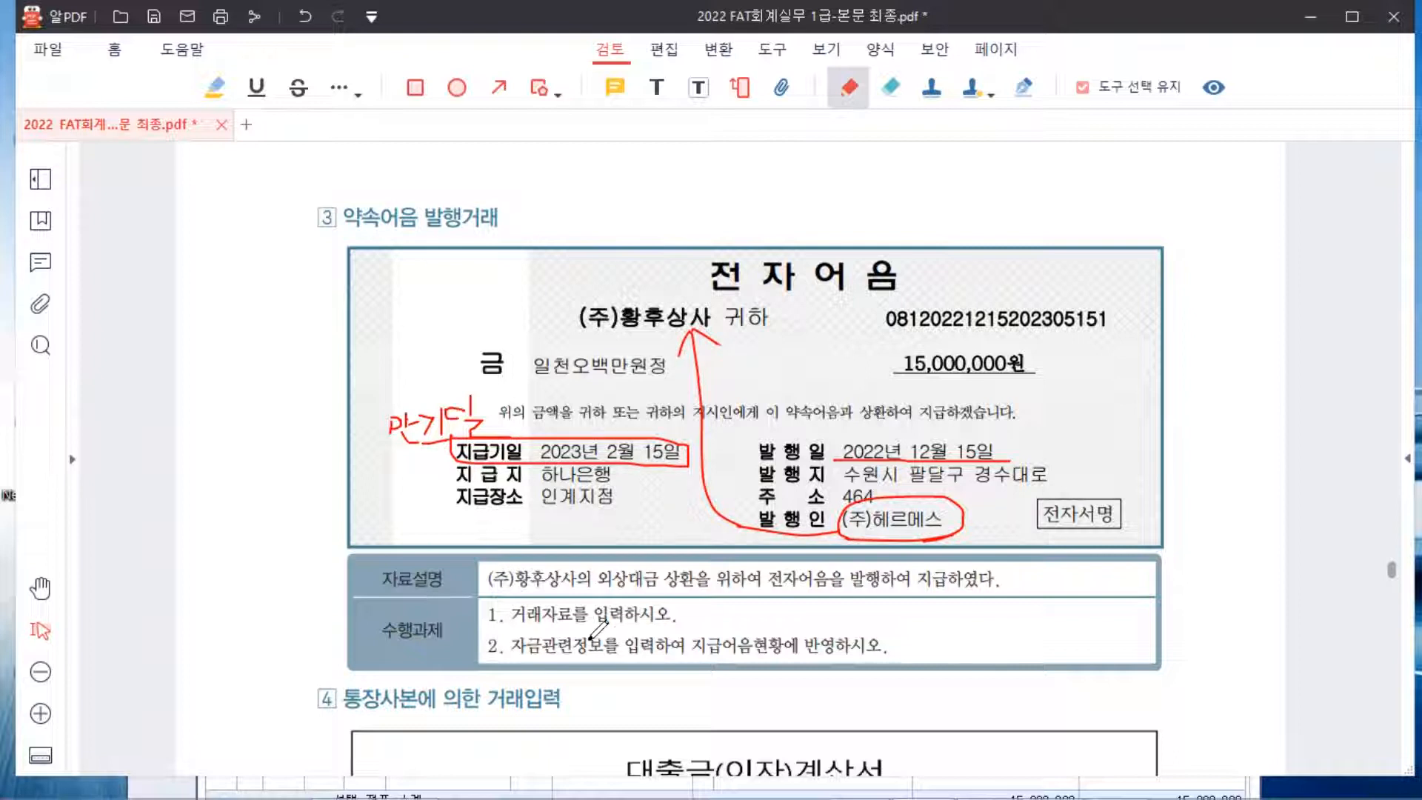
Draw an arrow from the task rows and write an F3 reminder beside it
drag(724, 594, 588, 642)
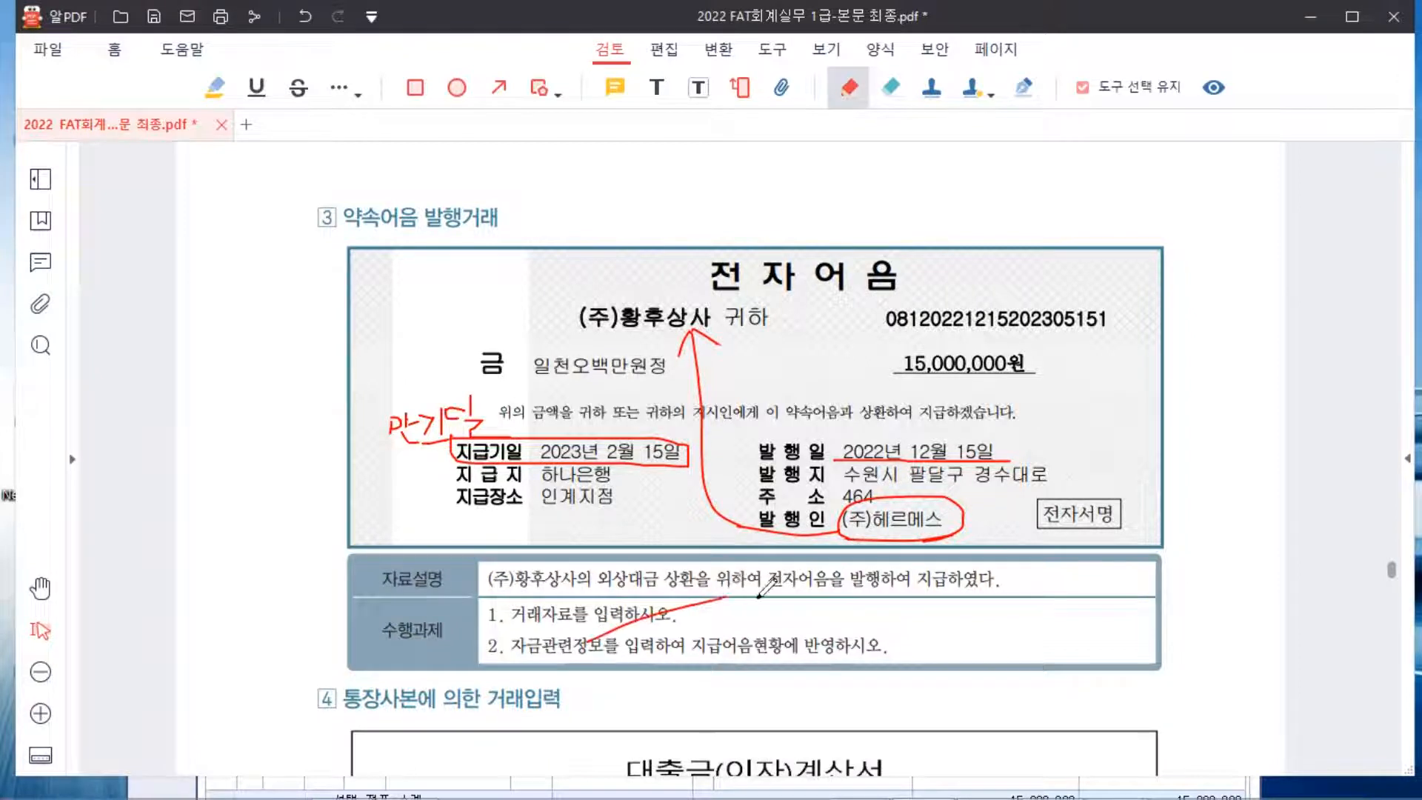
drag(715, 591, 729, 609)
drag(757, 599, 784, 603)
drag(772, 604, 773, 636)
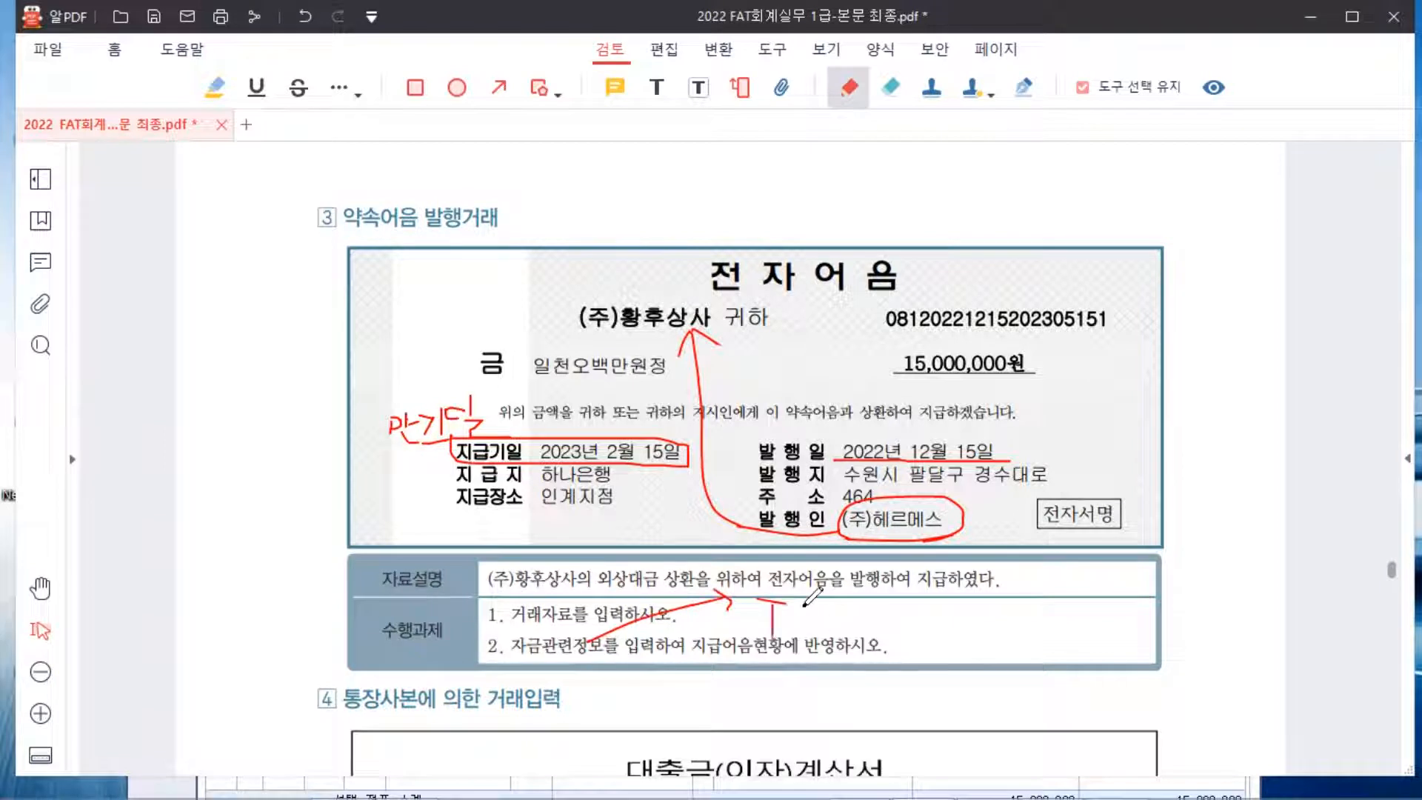
drag(773, 616, 802, 624)
Return to Smart A and open the 12월 15일 vouchers
click(1053, 777)
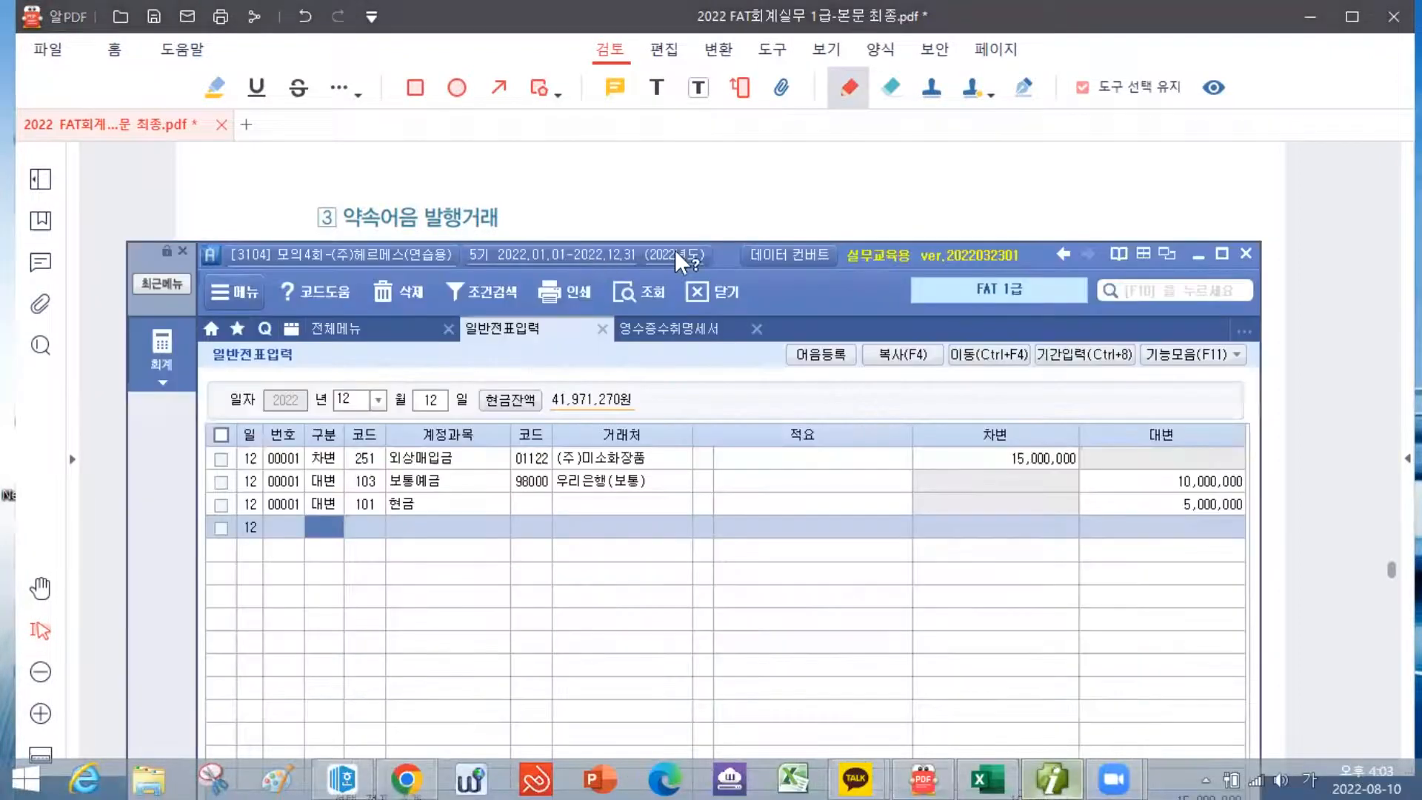
drag(719, 255, 753, 521)
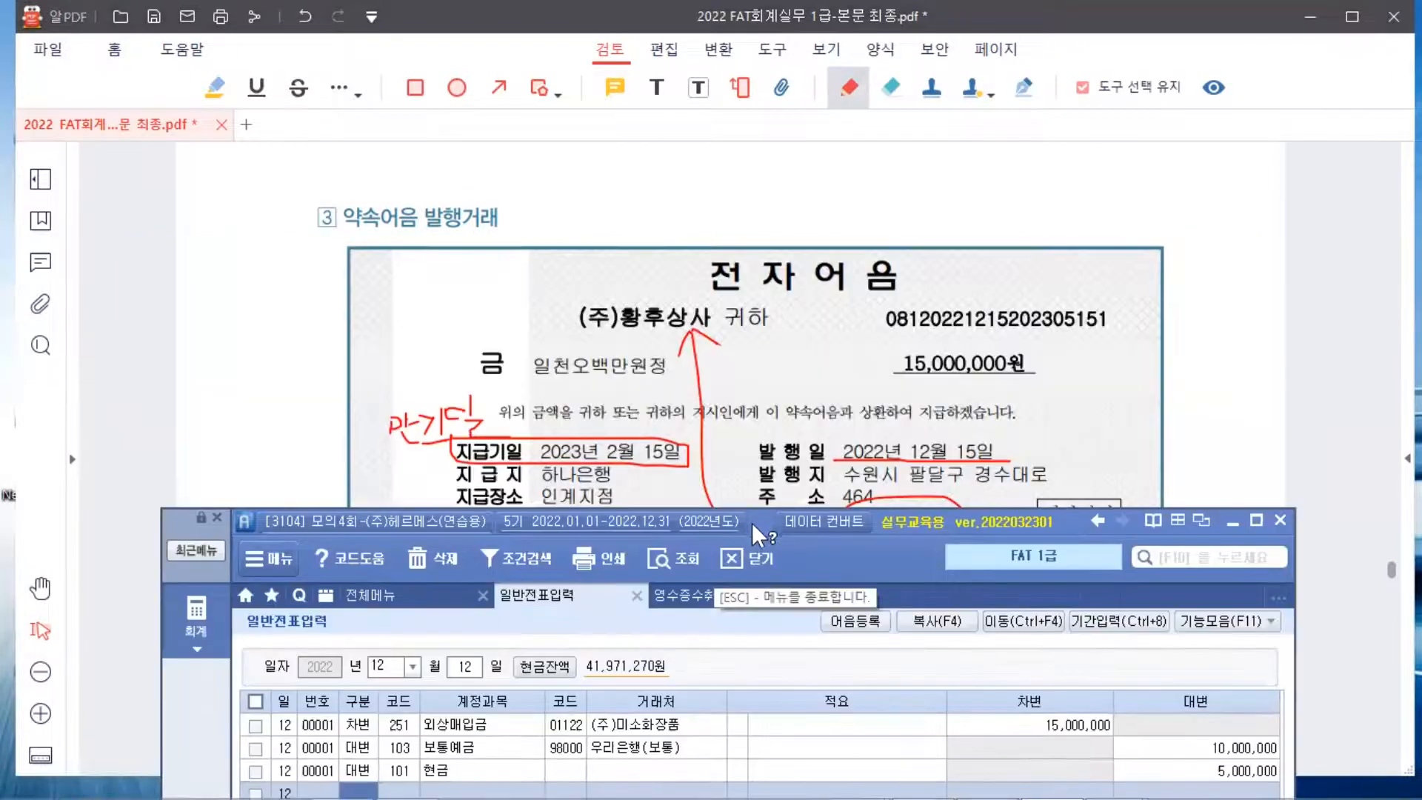
click(442, 358)
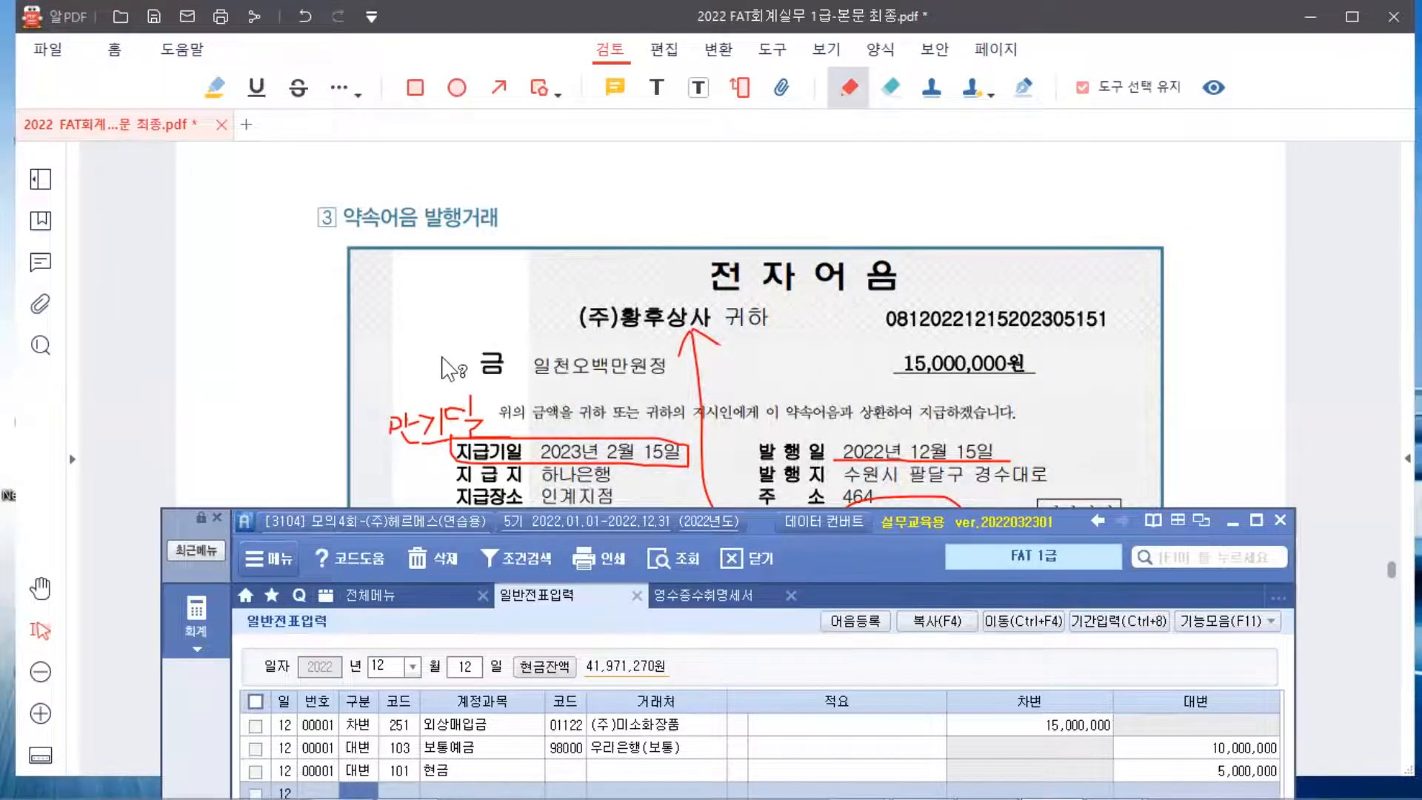
text(15)
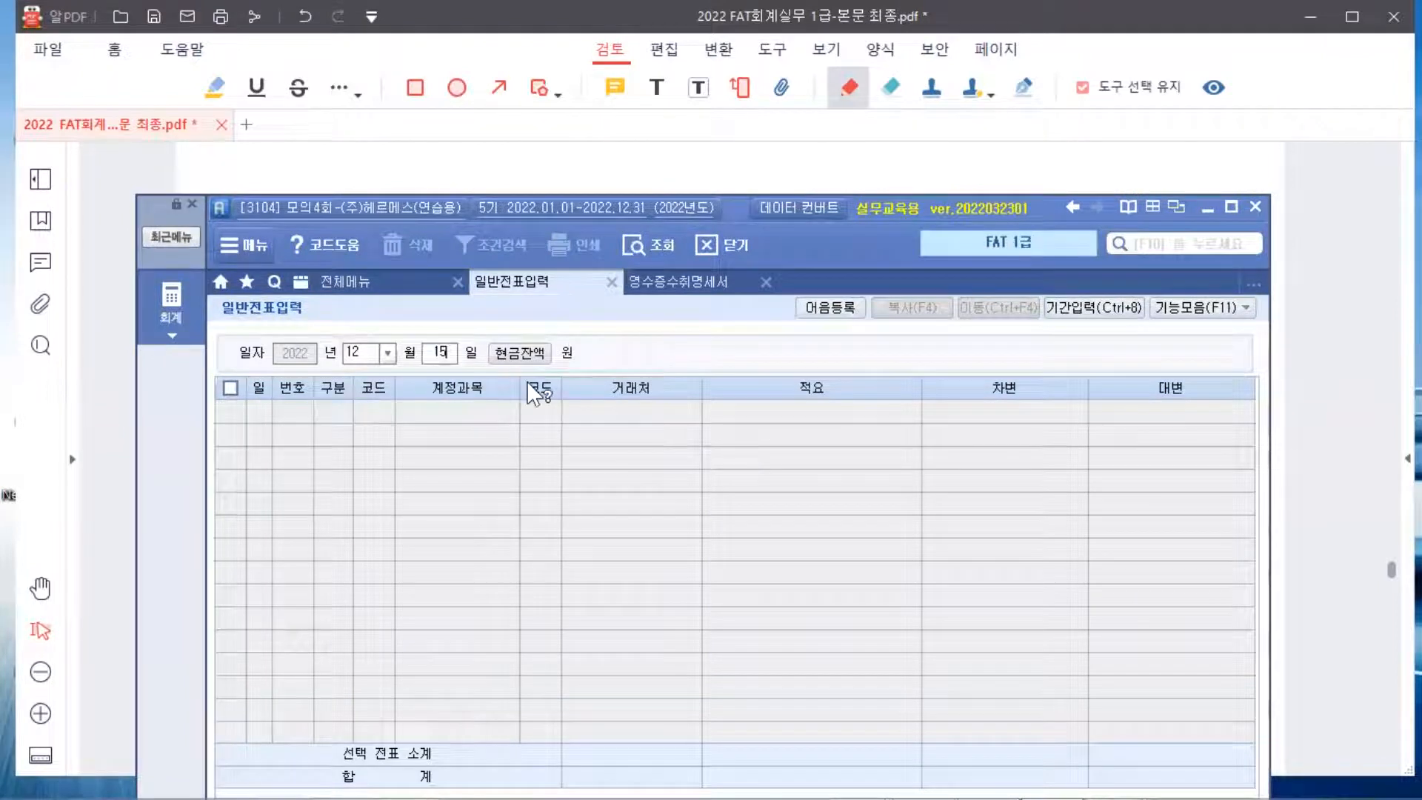
key(Return)
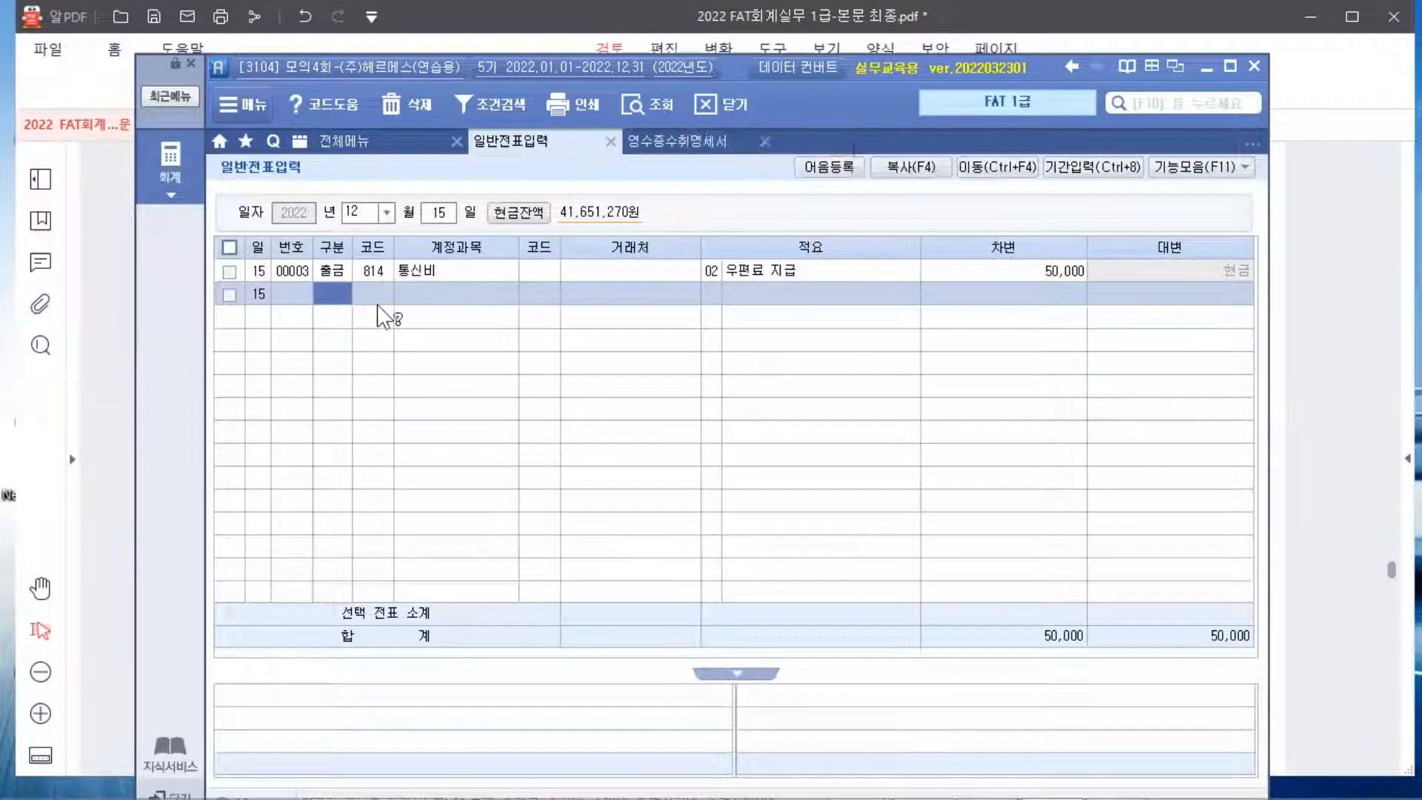
Add a 구분 3 debit line: 251 외상매입금, partner (주)황후상사, amount 15,000,000
text(3)
key(Return)
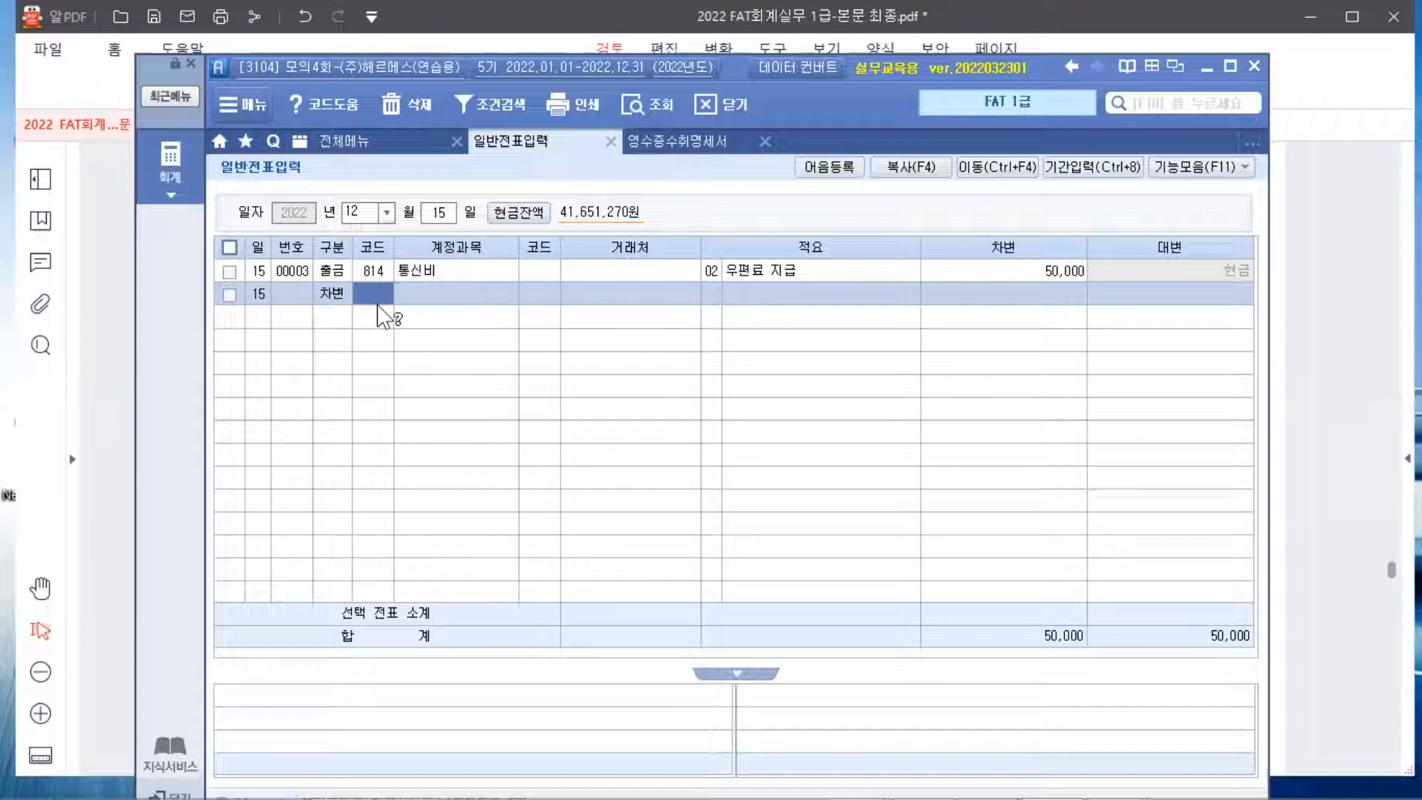
click(372, 292)
text(외상)
key(Return)
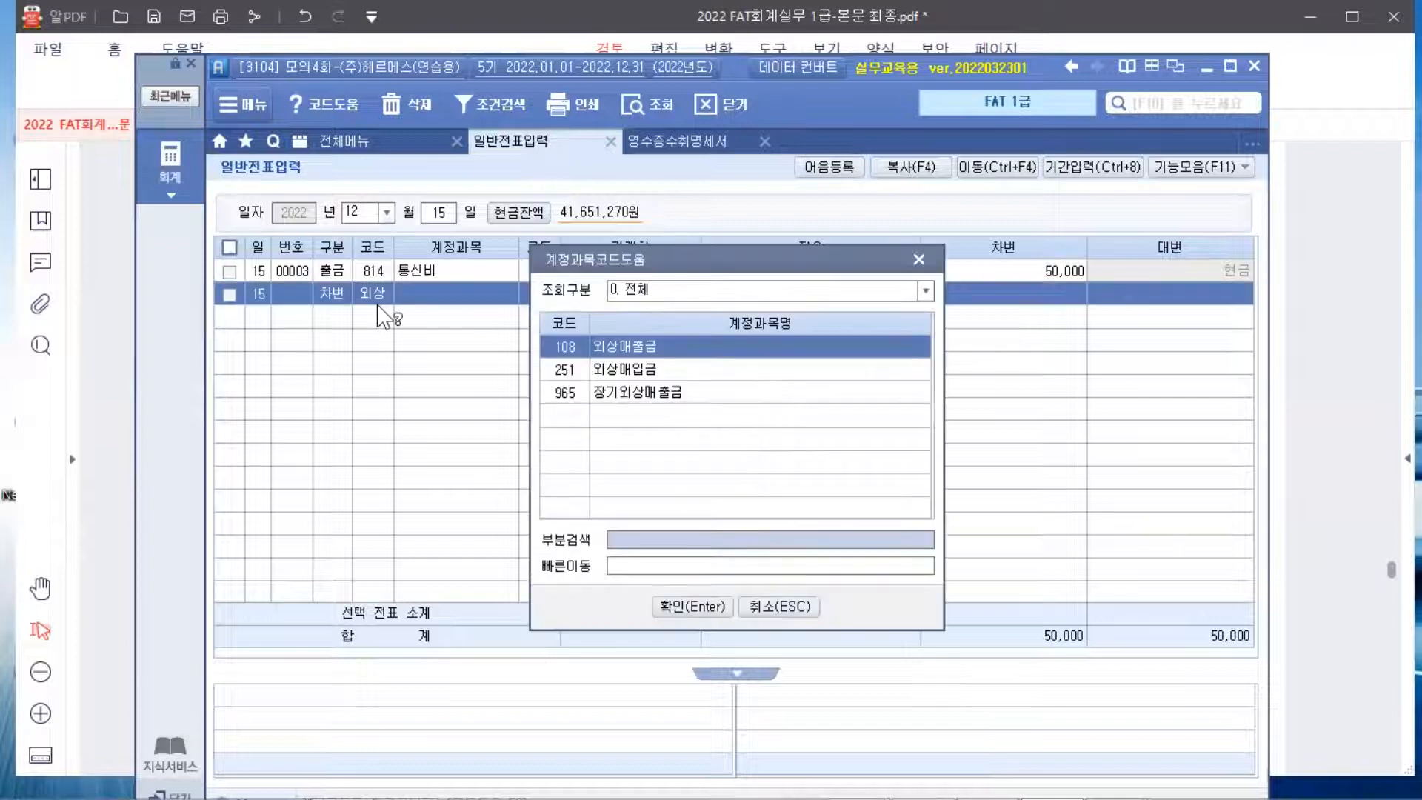
key(Return)
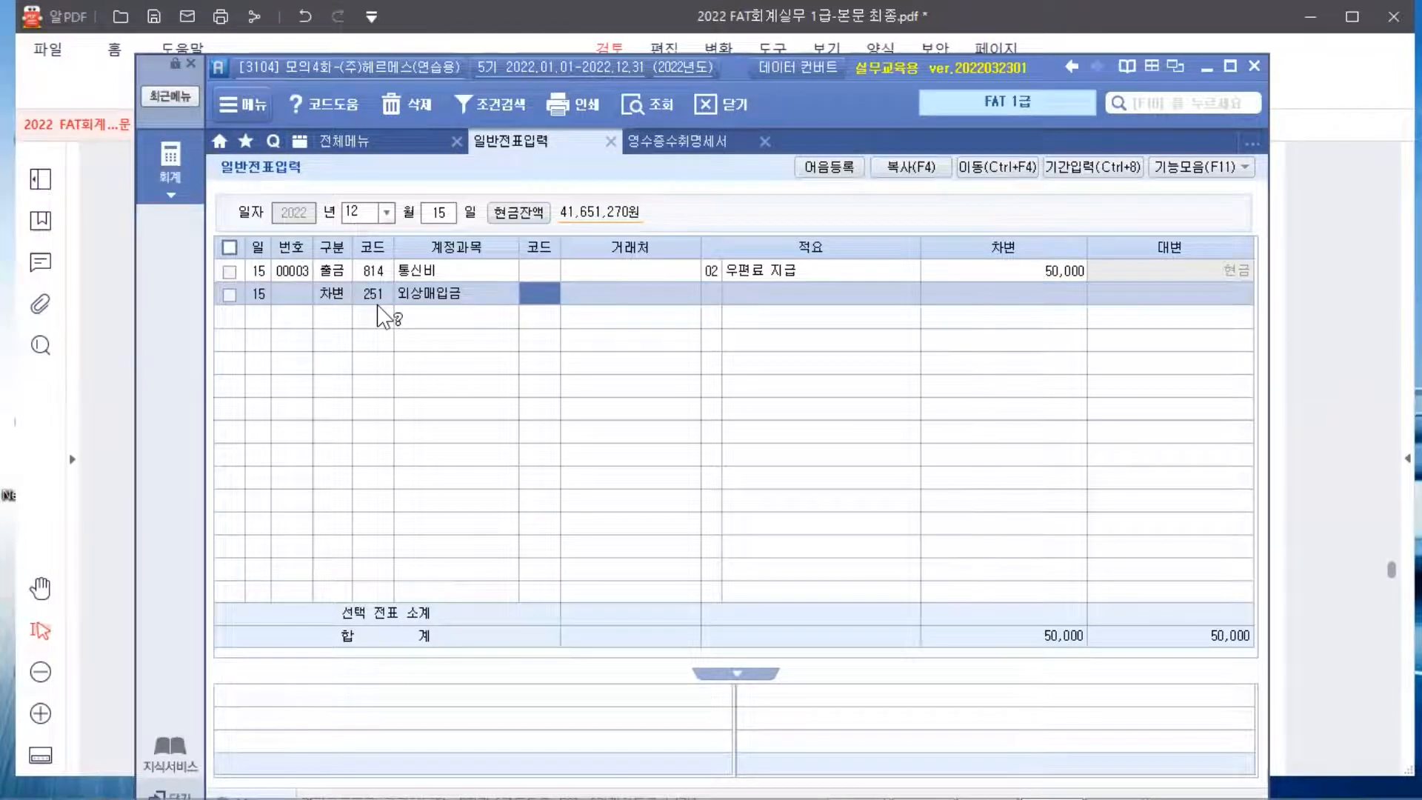
text(황)
key(Return)
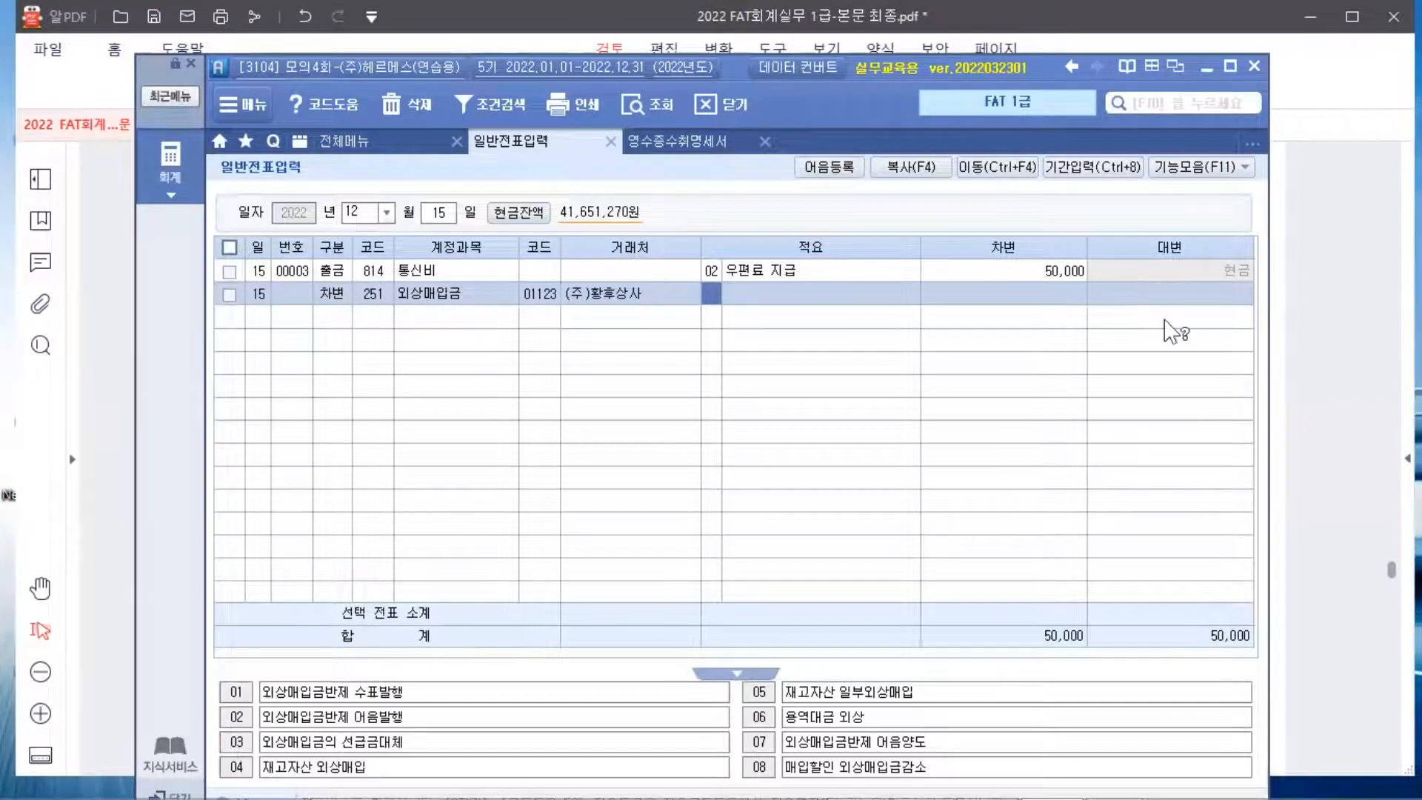
key(Return)
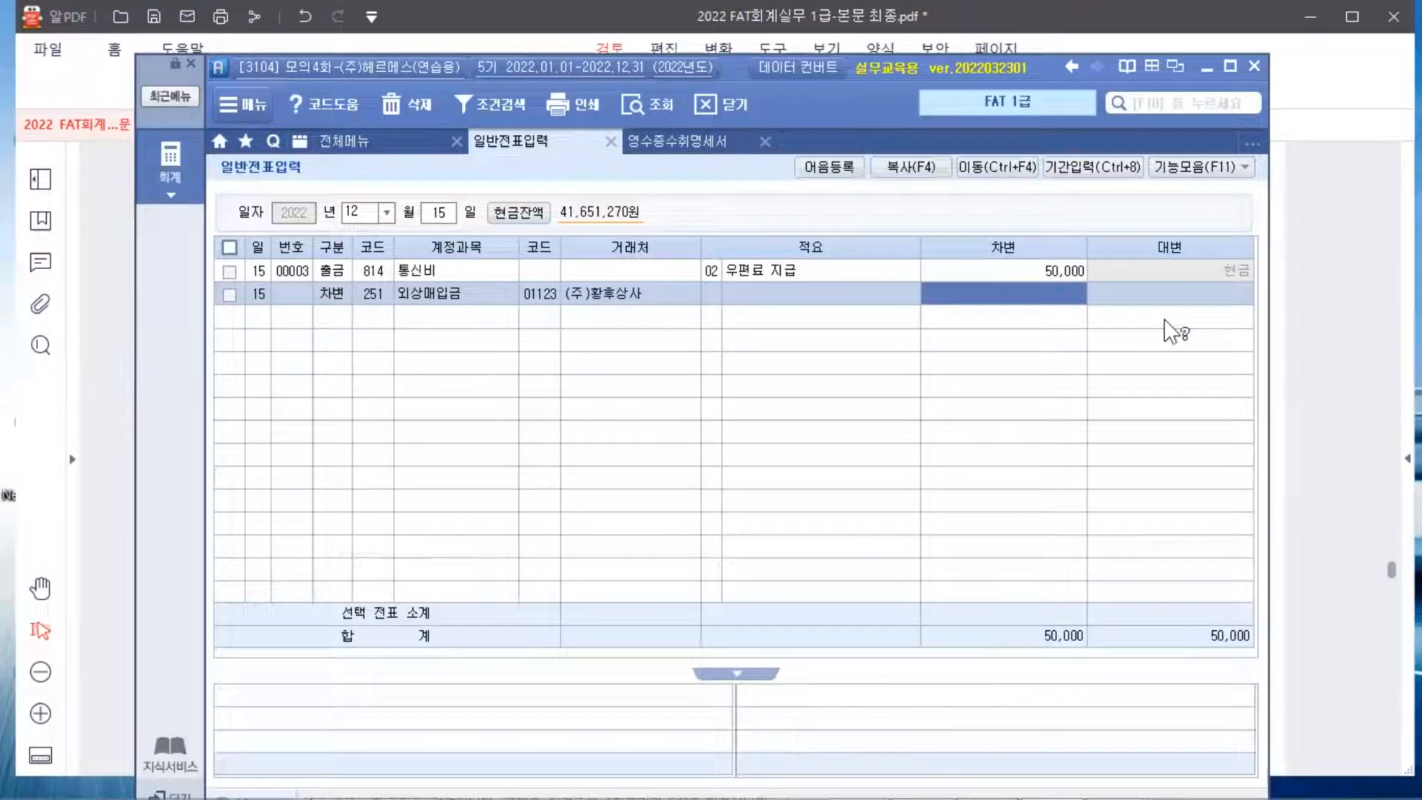
text(15000000)
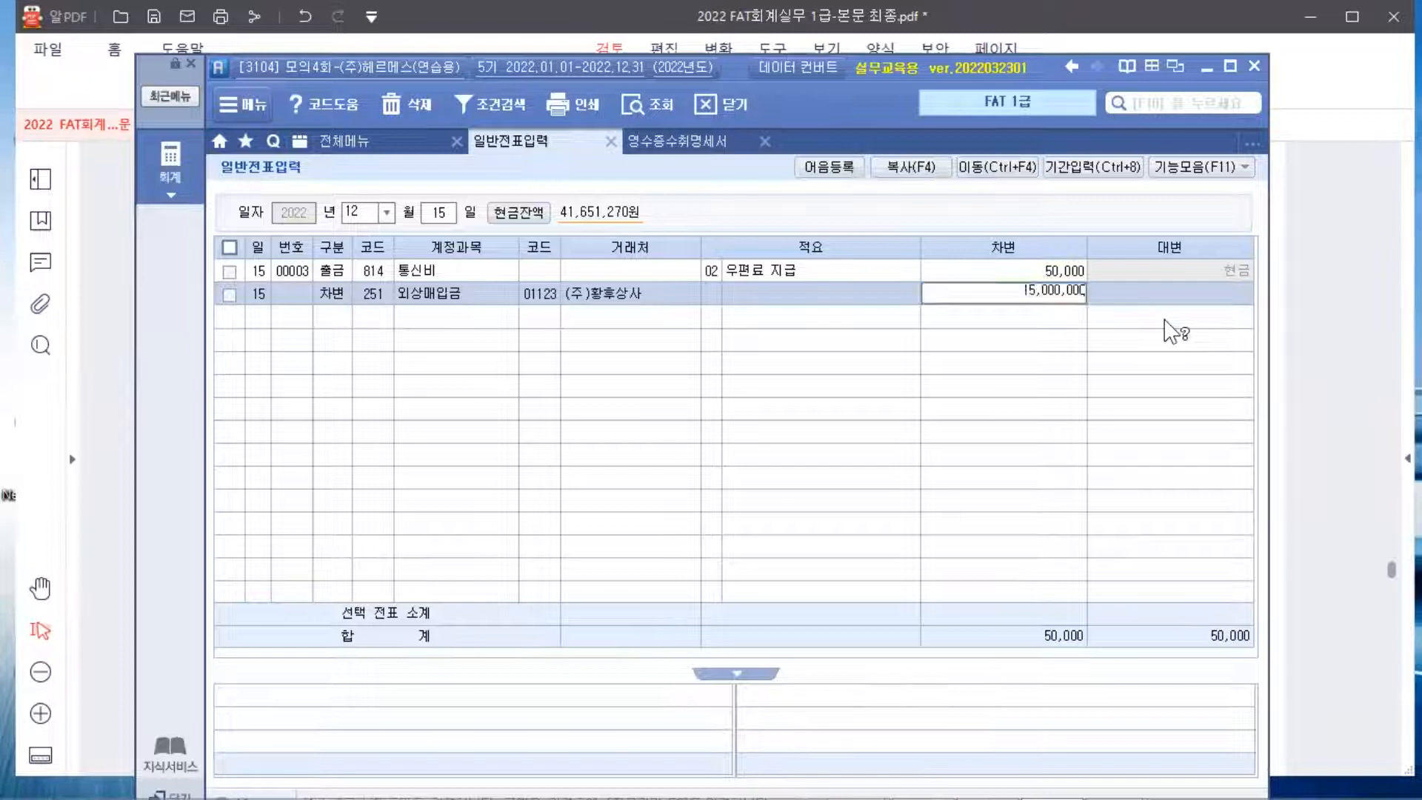
key(Return)
Add a 구분 4 credit line to 252 지급어음 with partner code 01123 (주)황후상사
text(4)
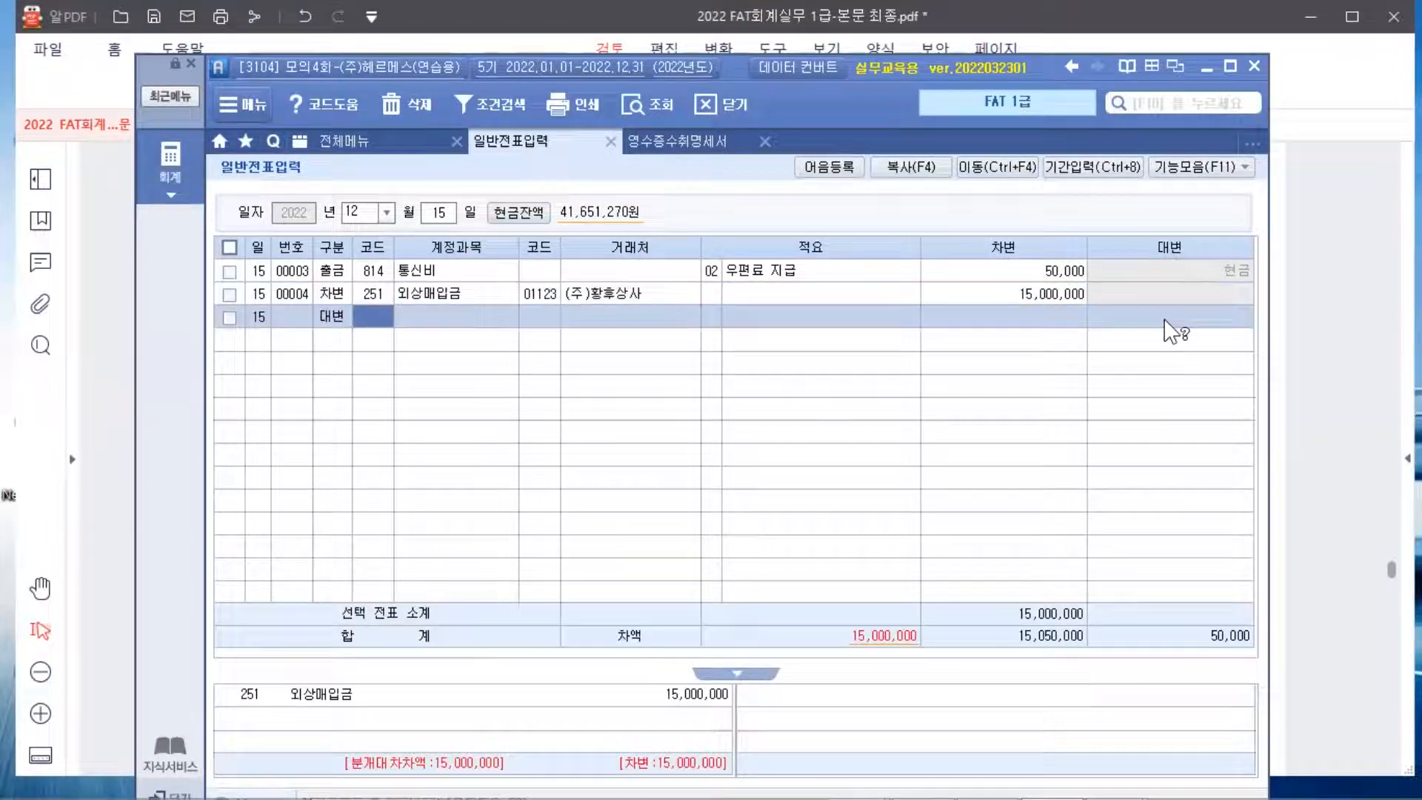
key(Return)
text(지급)
key(Return)
key(Down)
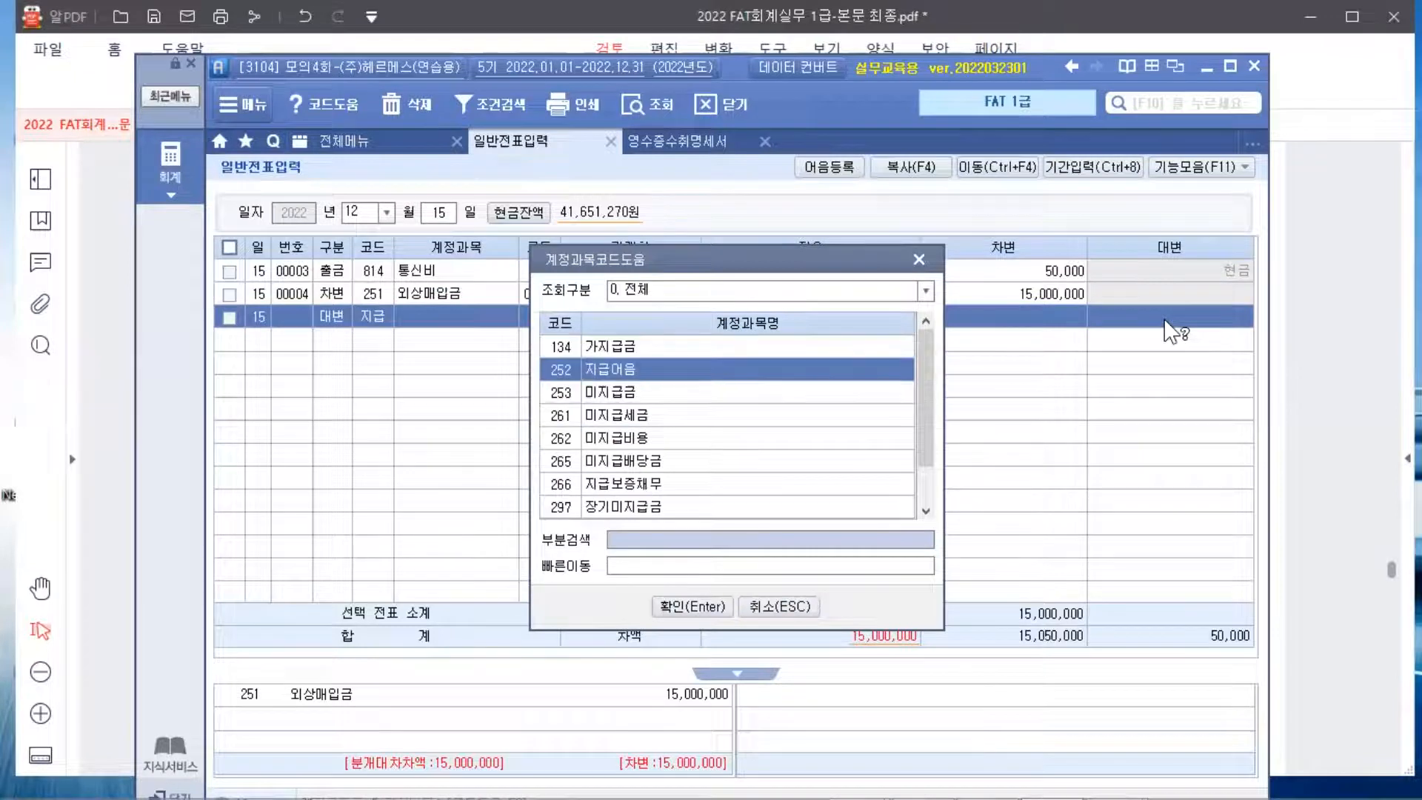
key(Return)
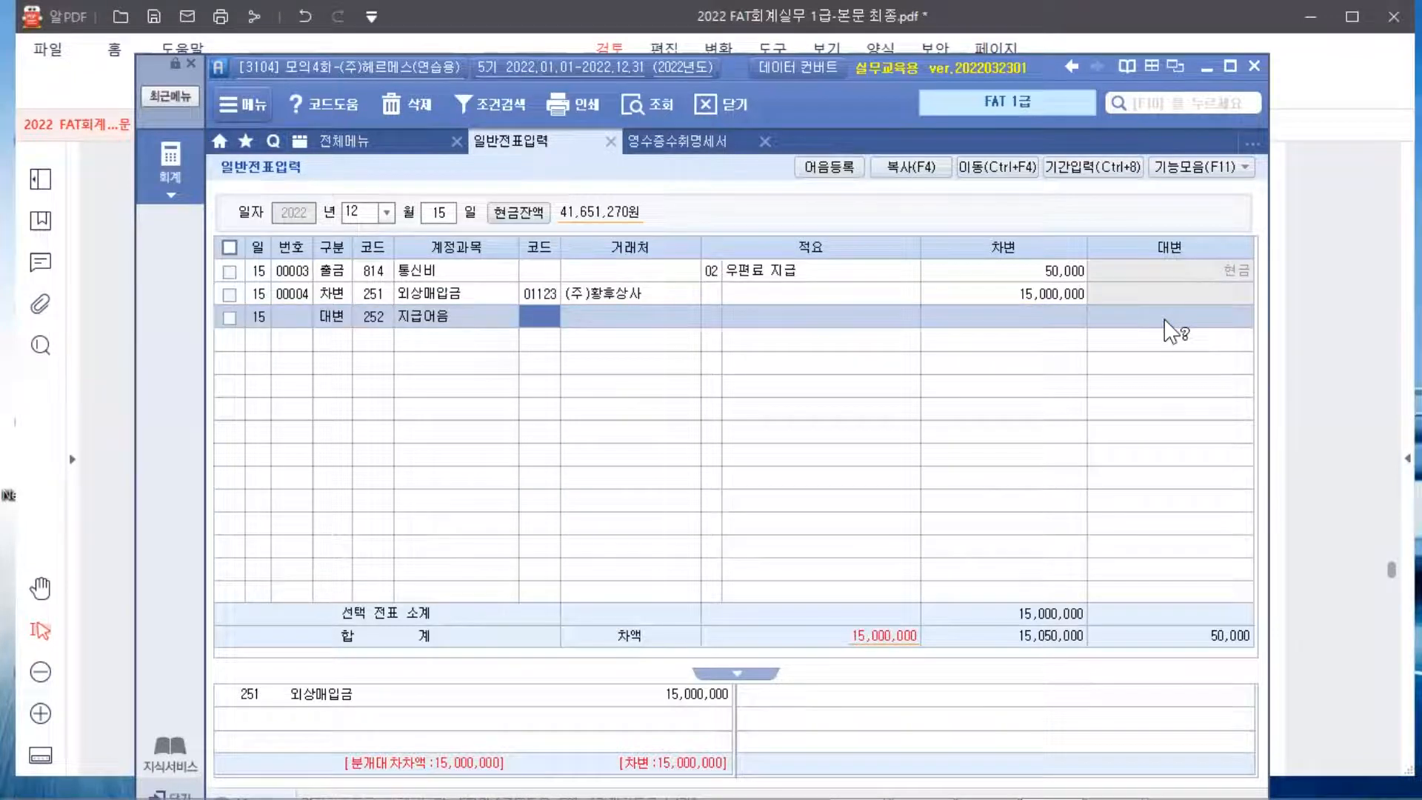
text(호)
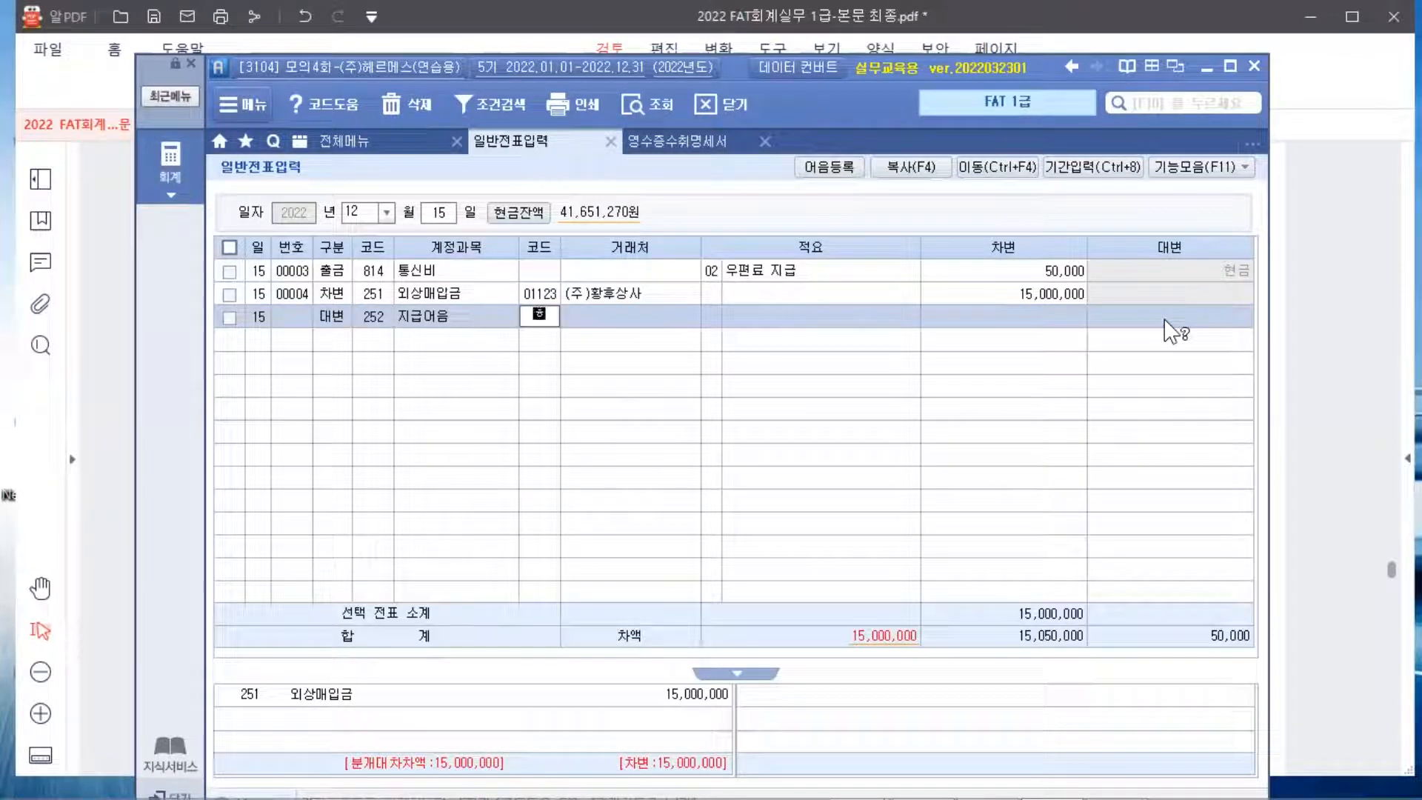
key(BackSpace)
key(BackSpace)
text(01123)
key(Return)
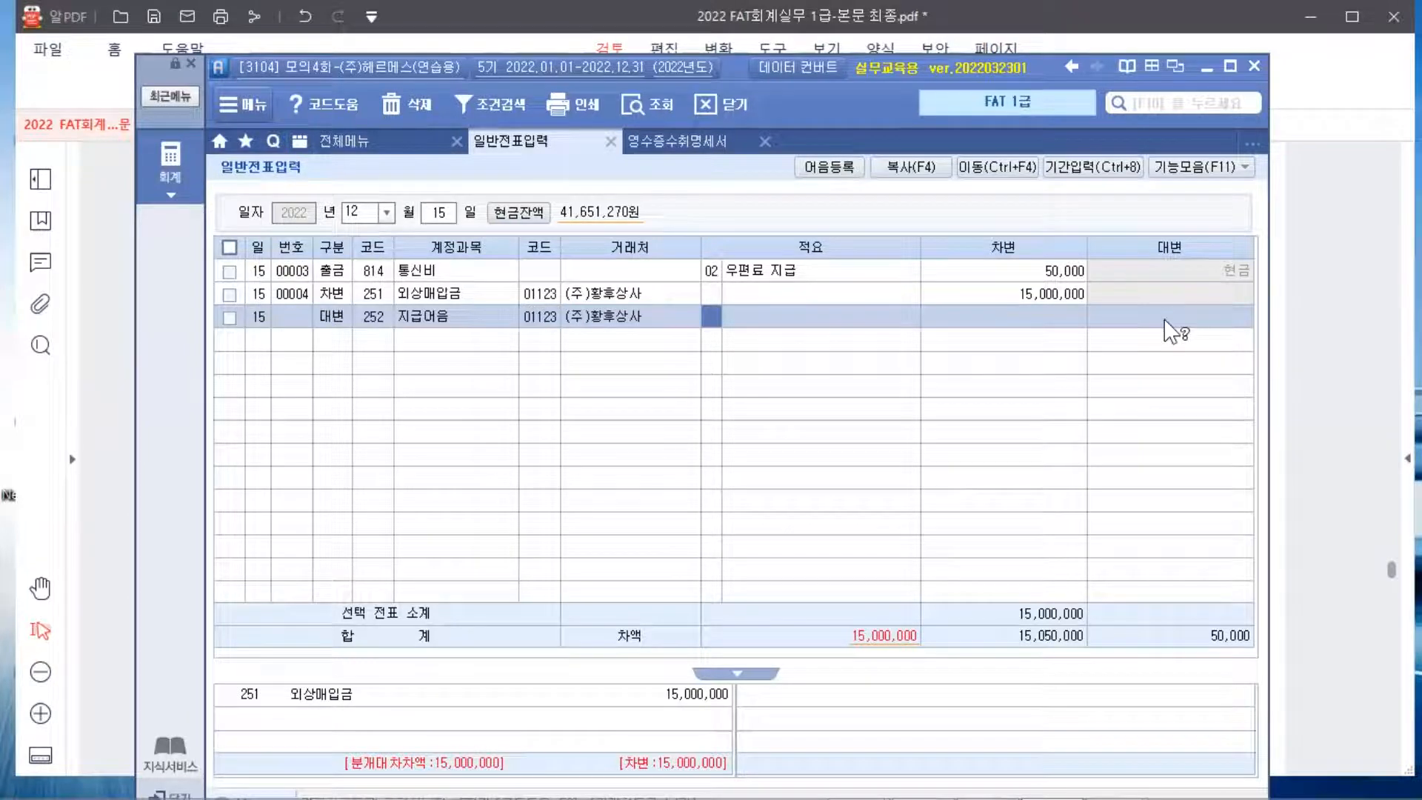
Enter 15,000,000 as the 지급어음 credit amount so the voucher balances
key(Return)
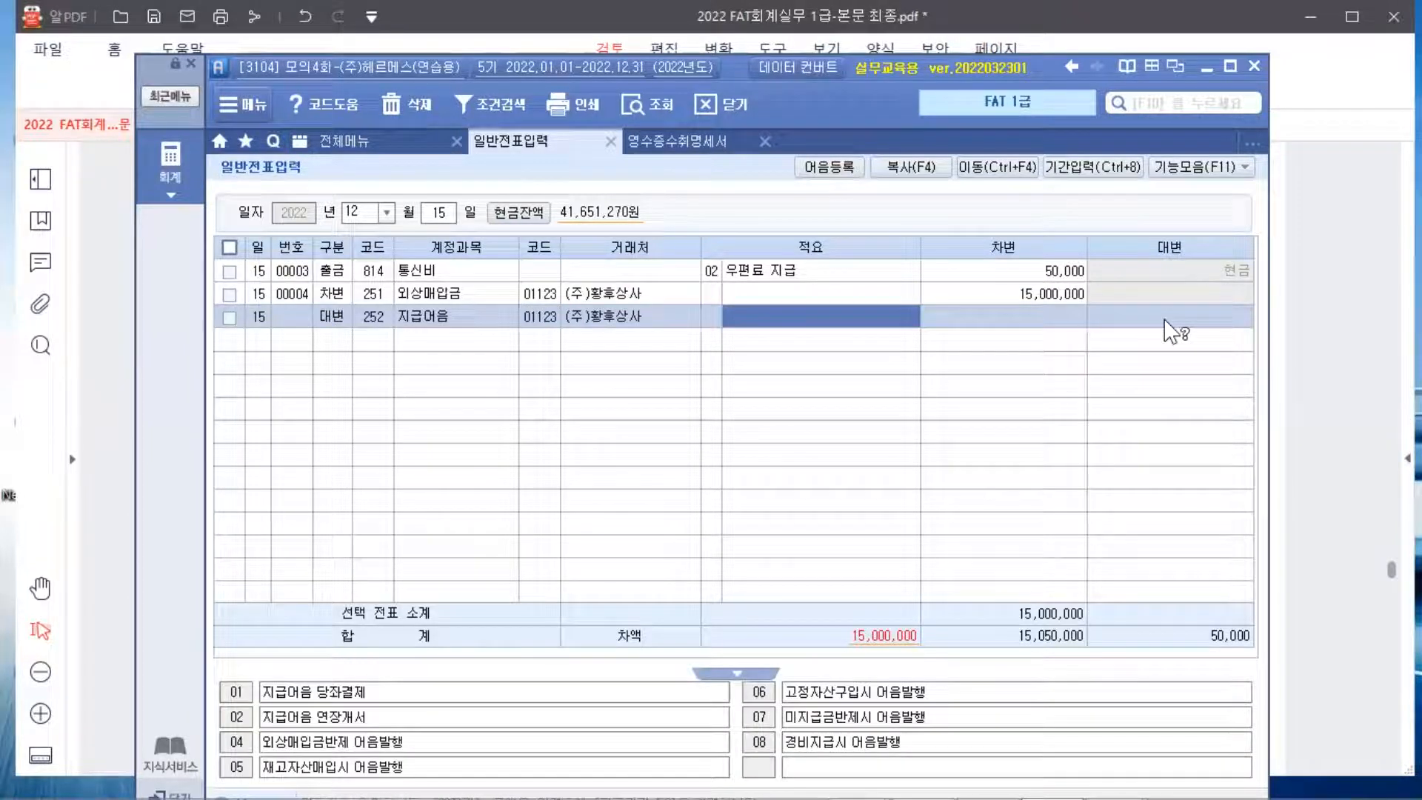
key(Return)
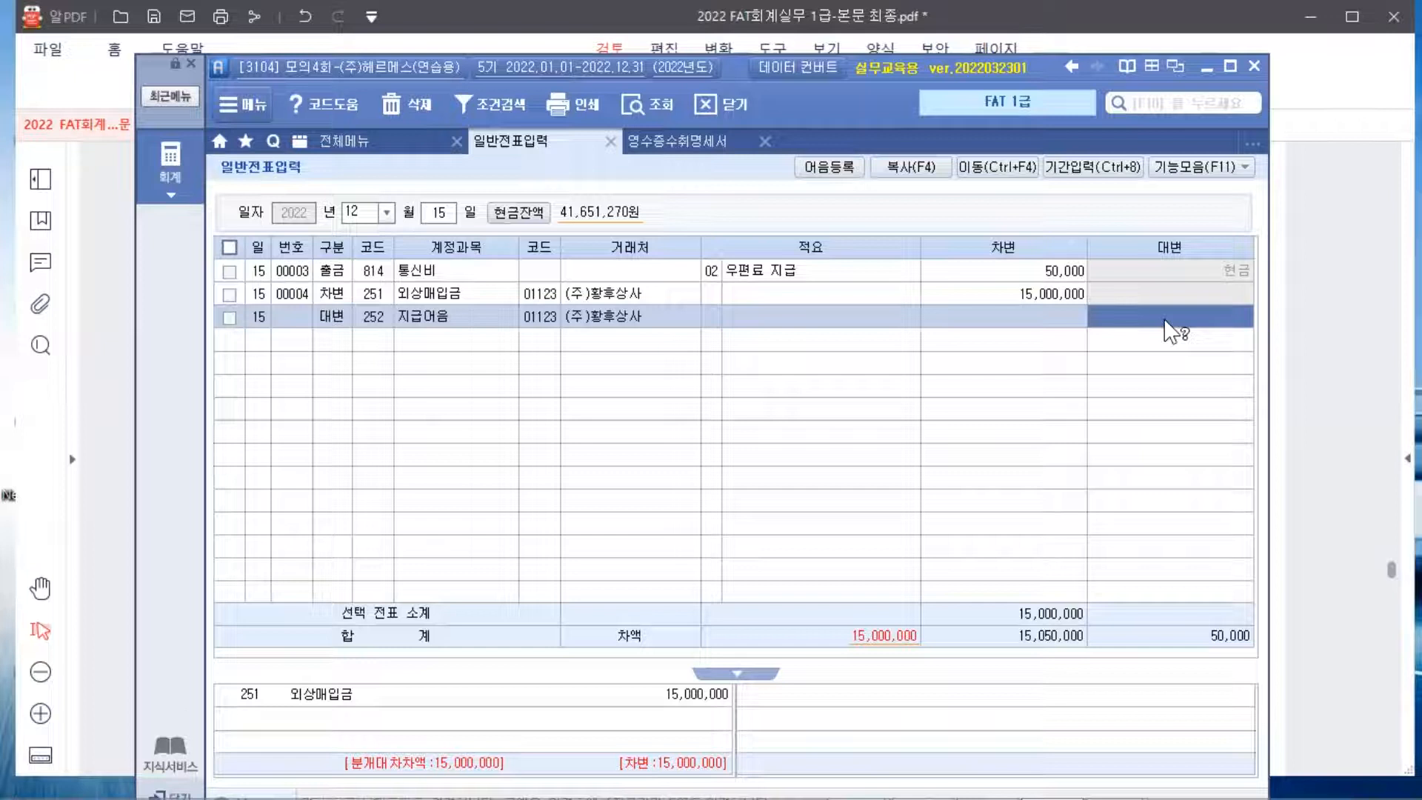
key(Left)
key(Left)
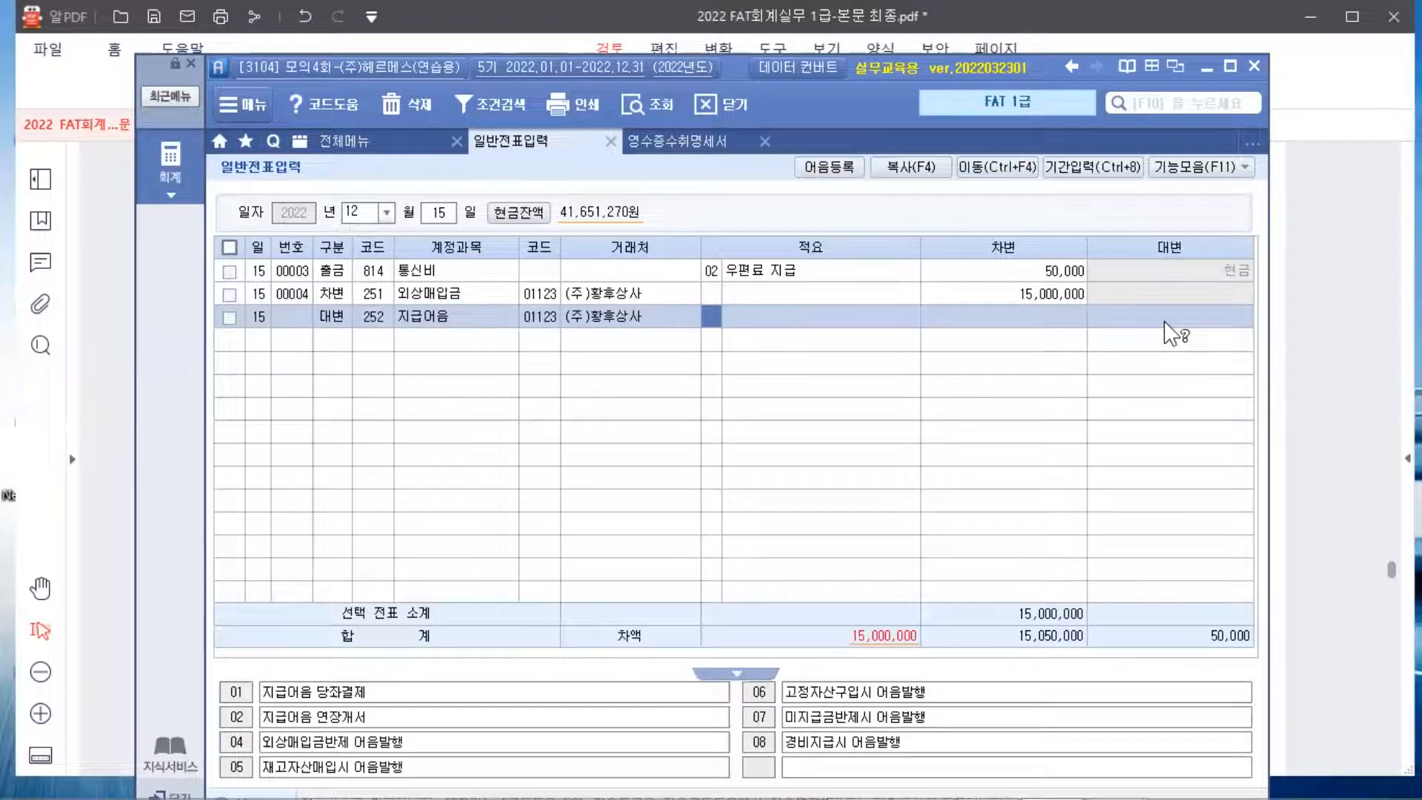
key(F3)
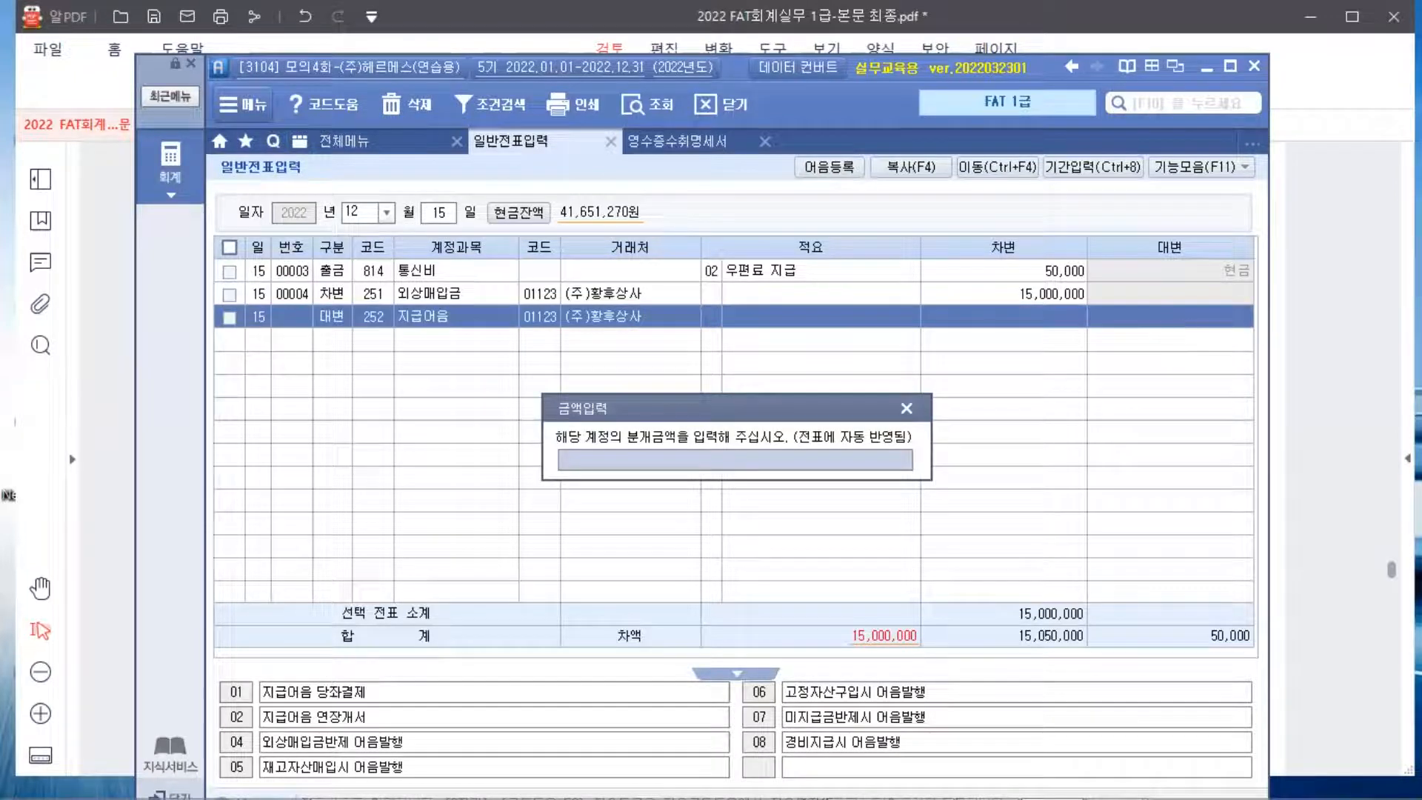
text(15000000)
key(Return)
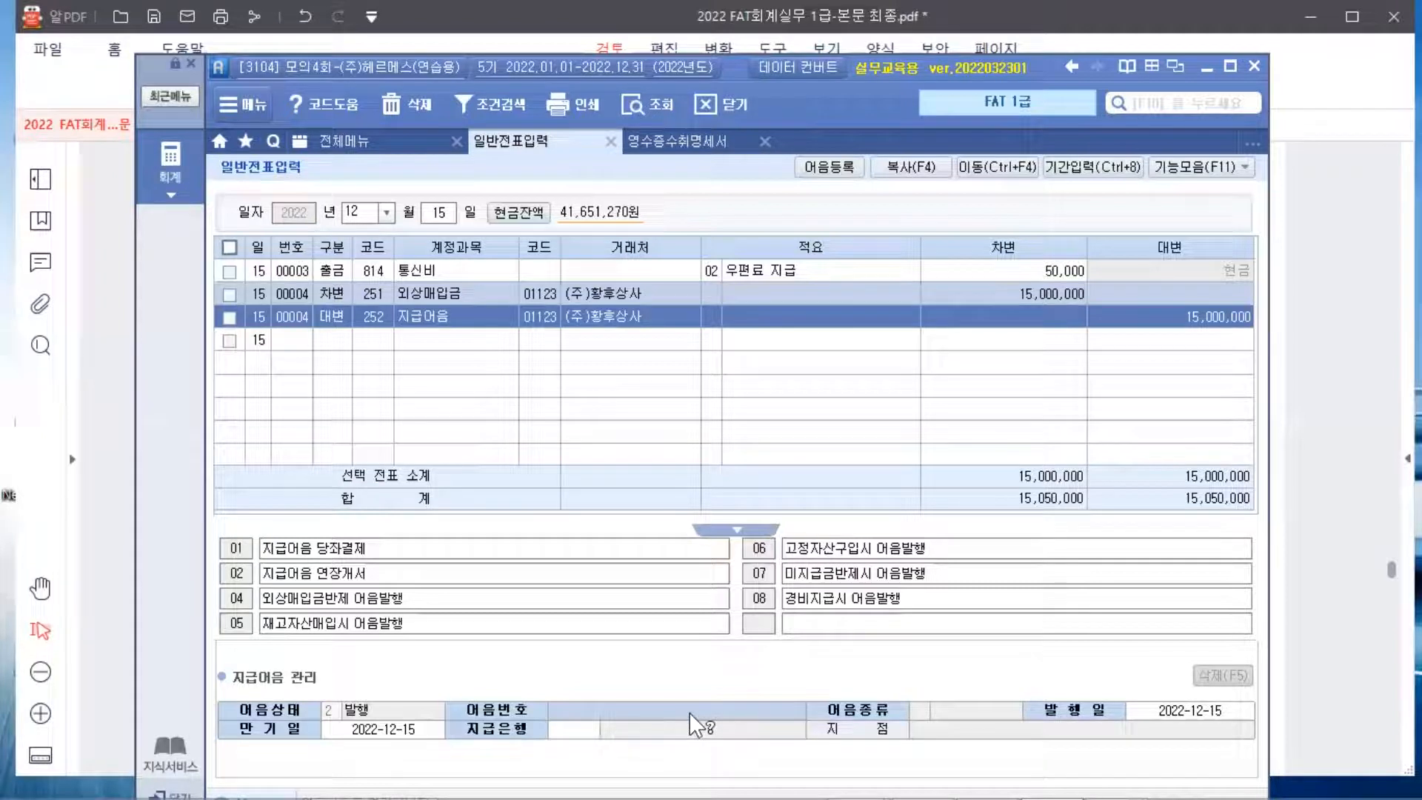
Link the first 2022-12-15 전자 note from 하나은행(당좌) to the 지급어음 line's 어음번호
key(F2)
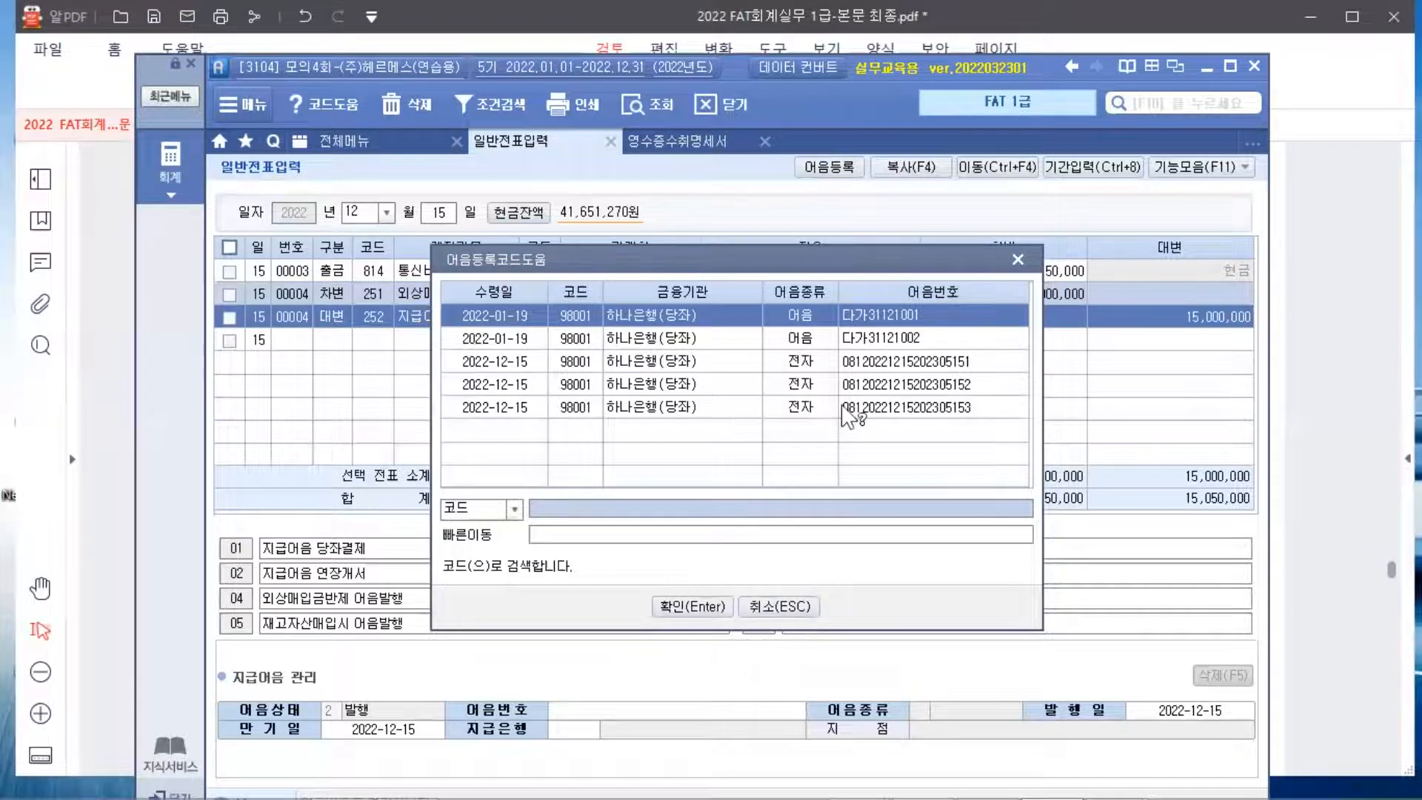
click(871, 368)
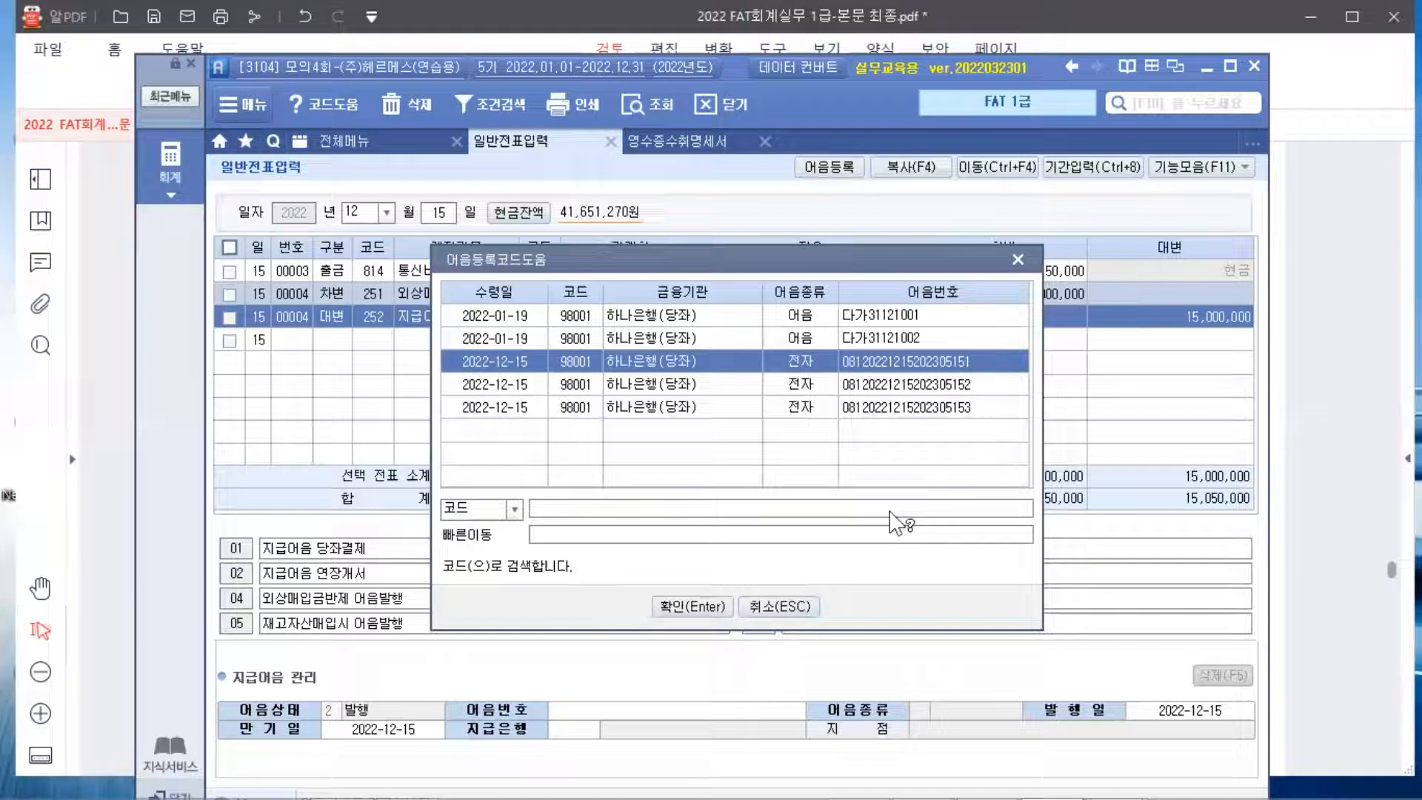
double_click(948, 362)
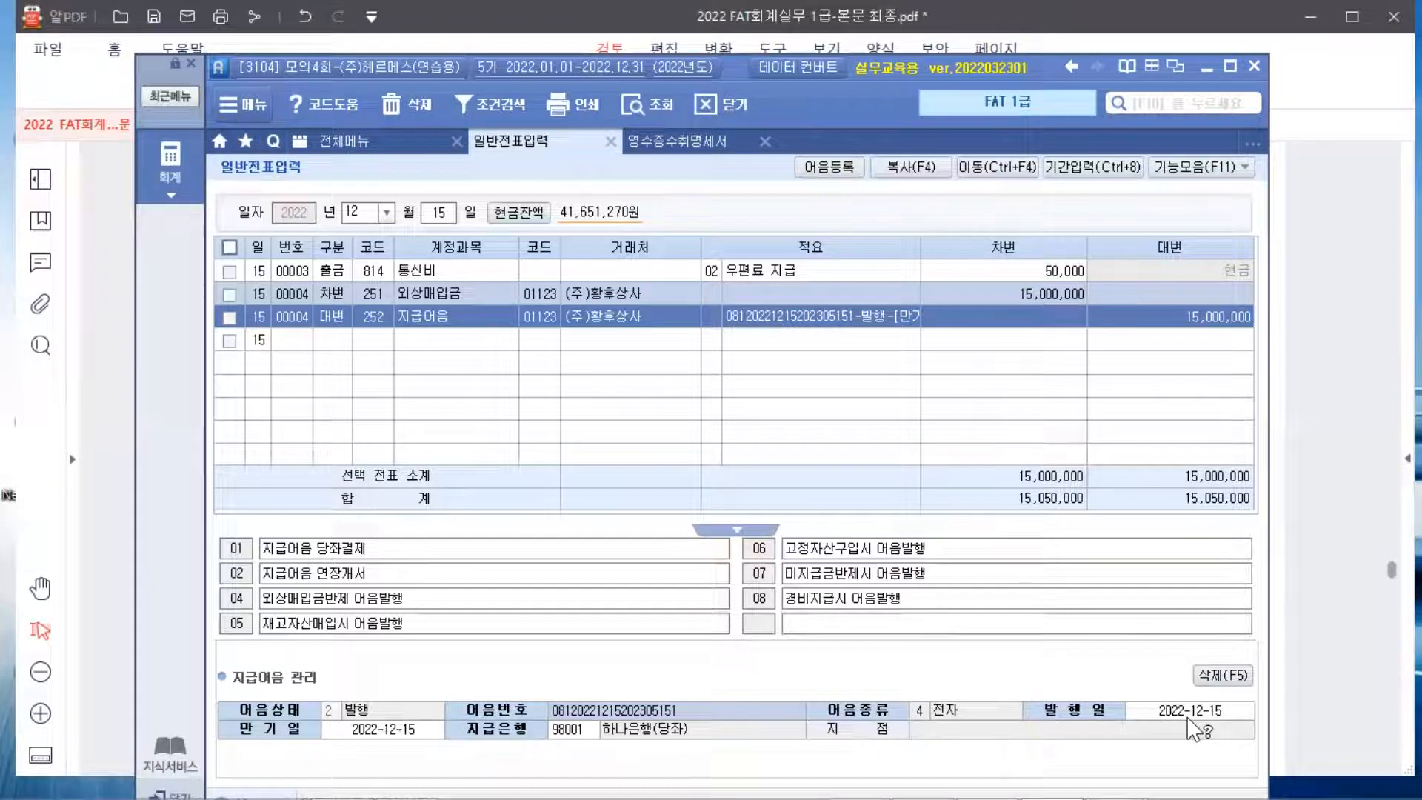
Enter 2023-02-15 as the note's 만기일 and confirm it appears in the 지급어음 memo
click(382, 730)
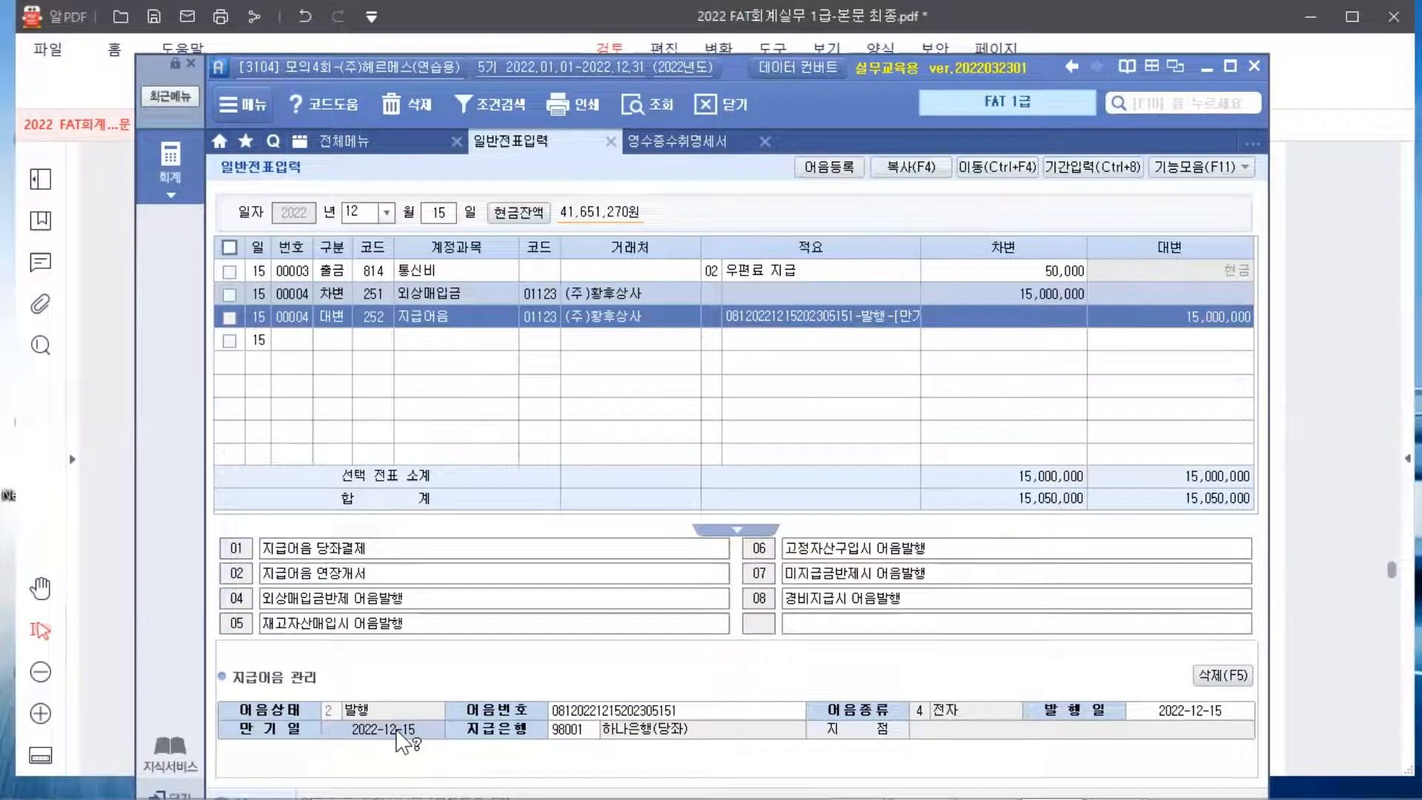
text(202301)
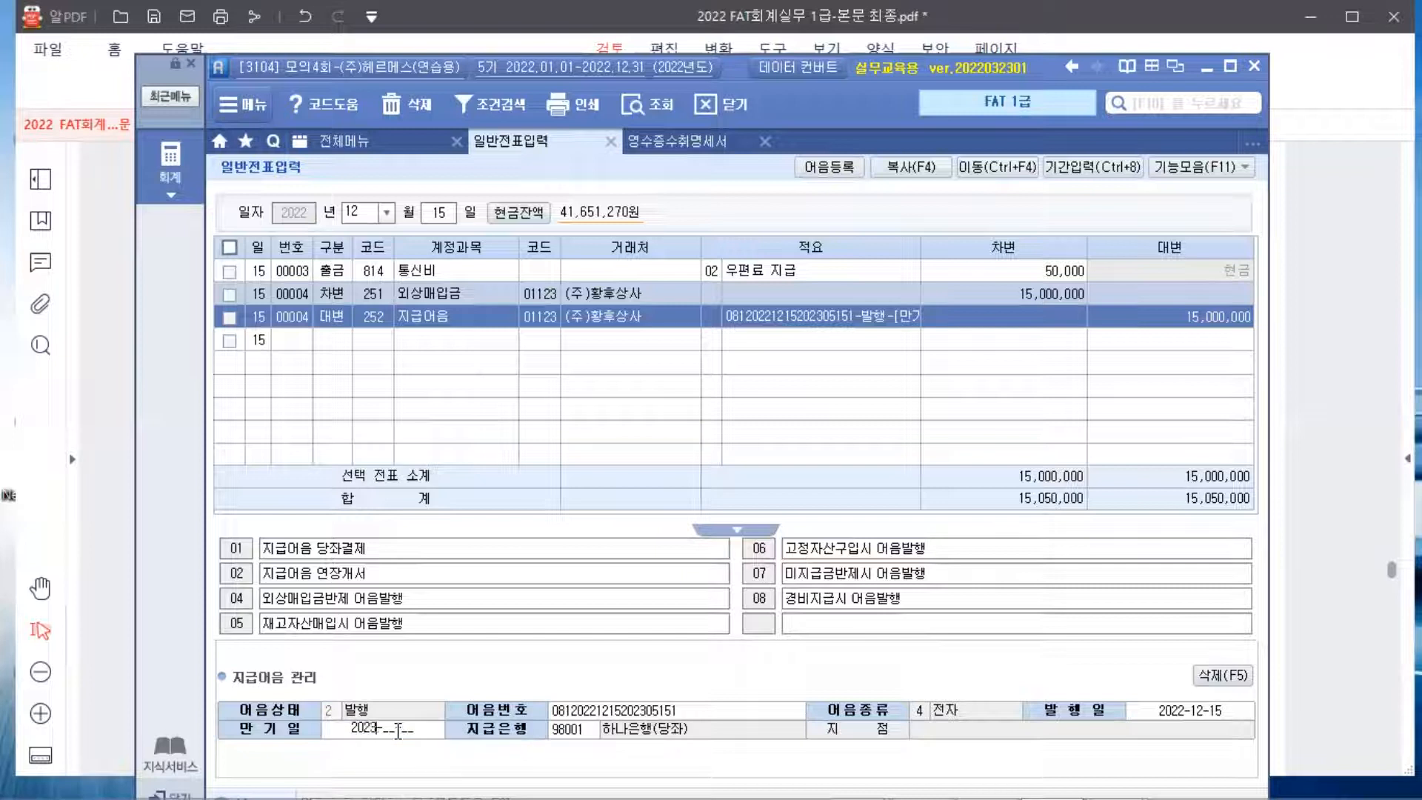
text(2)
text(15)
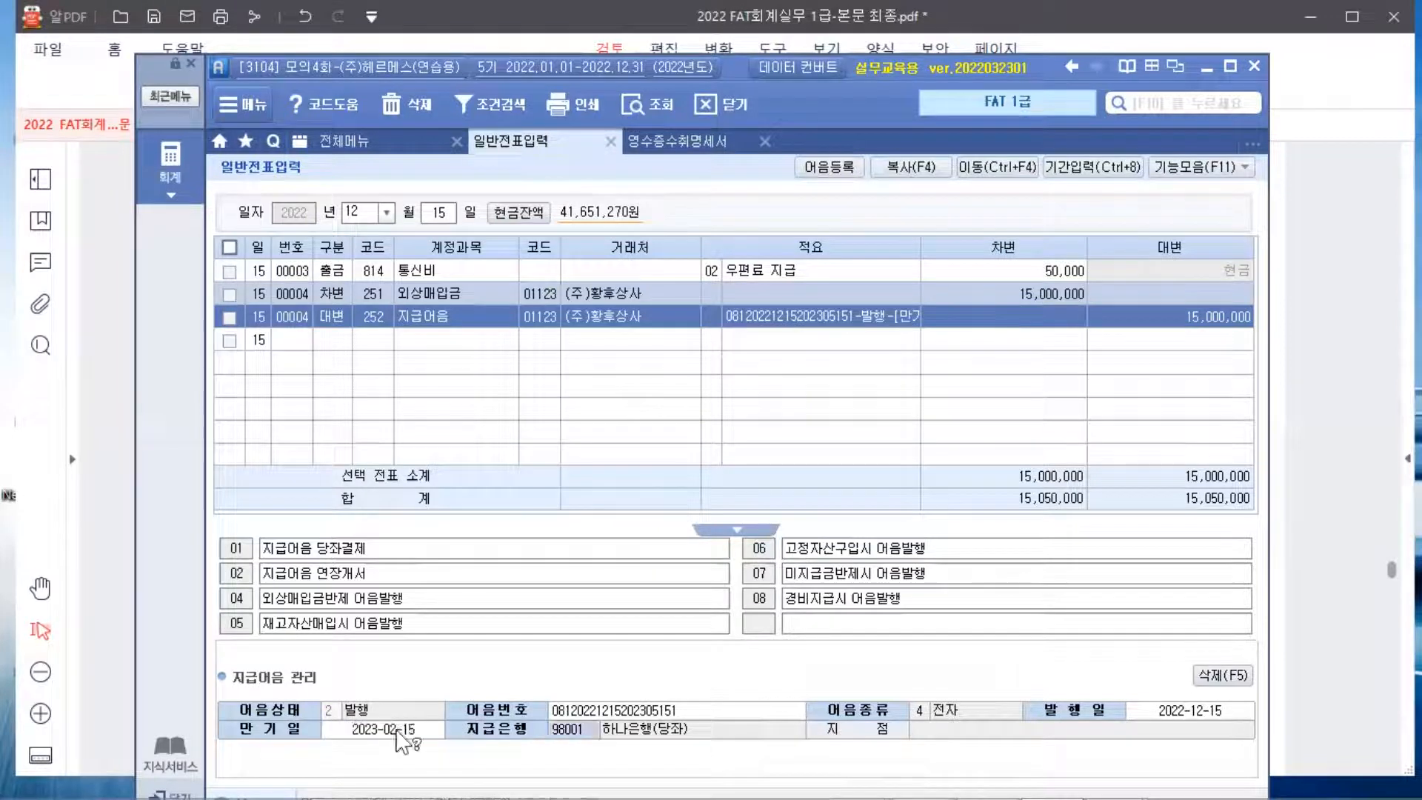
key(Return)
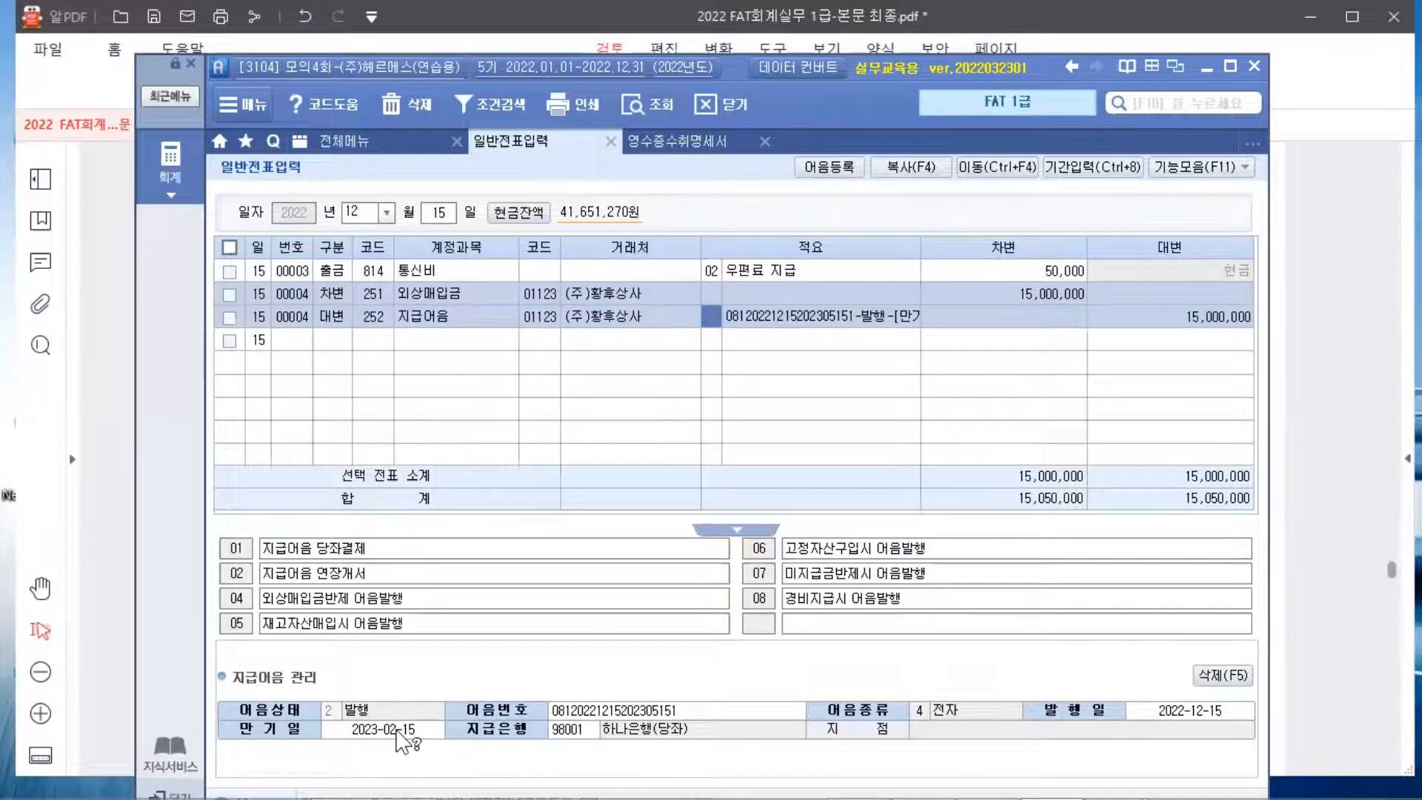
key(Return)
key(Return)
key(Return)
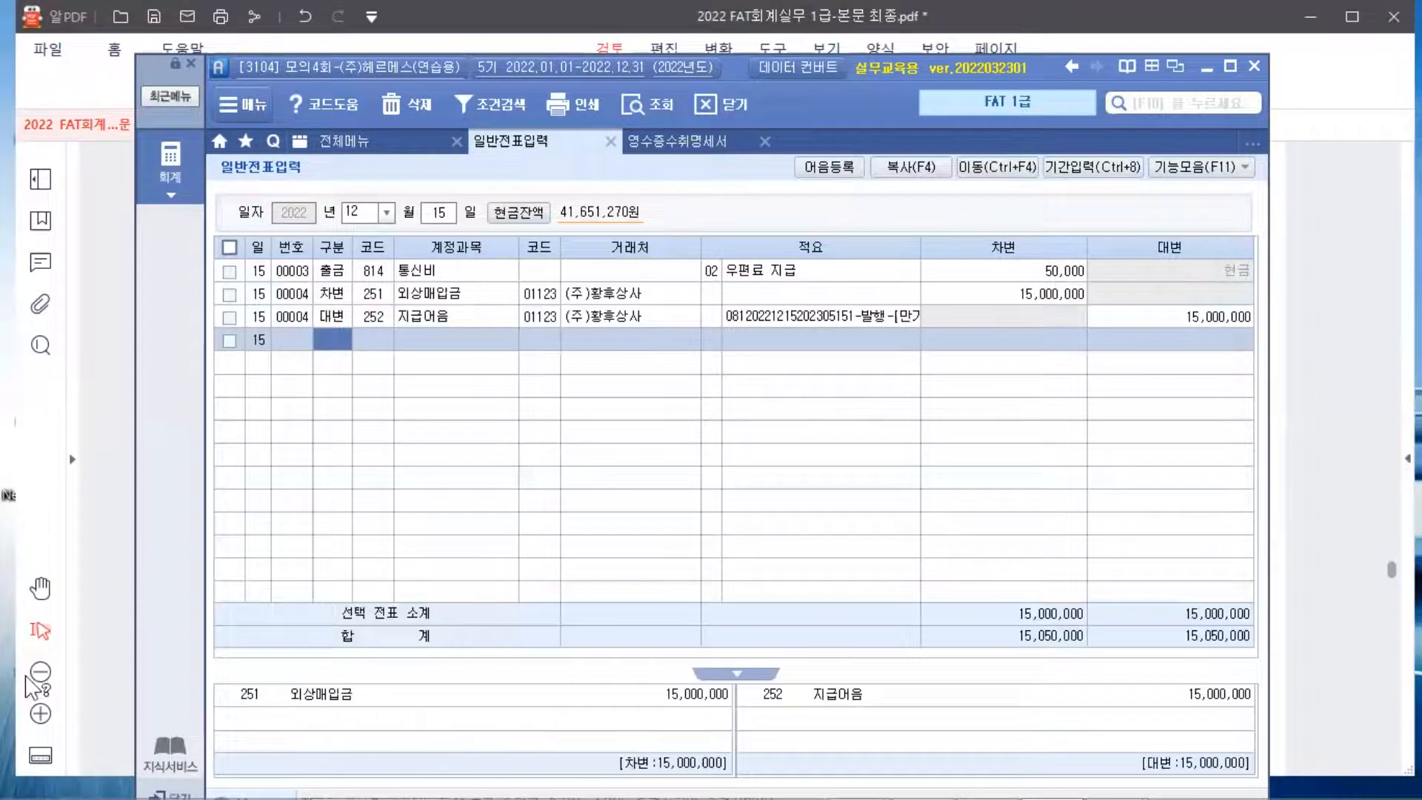
click(756, 315)
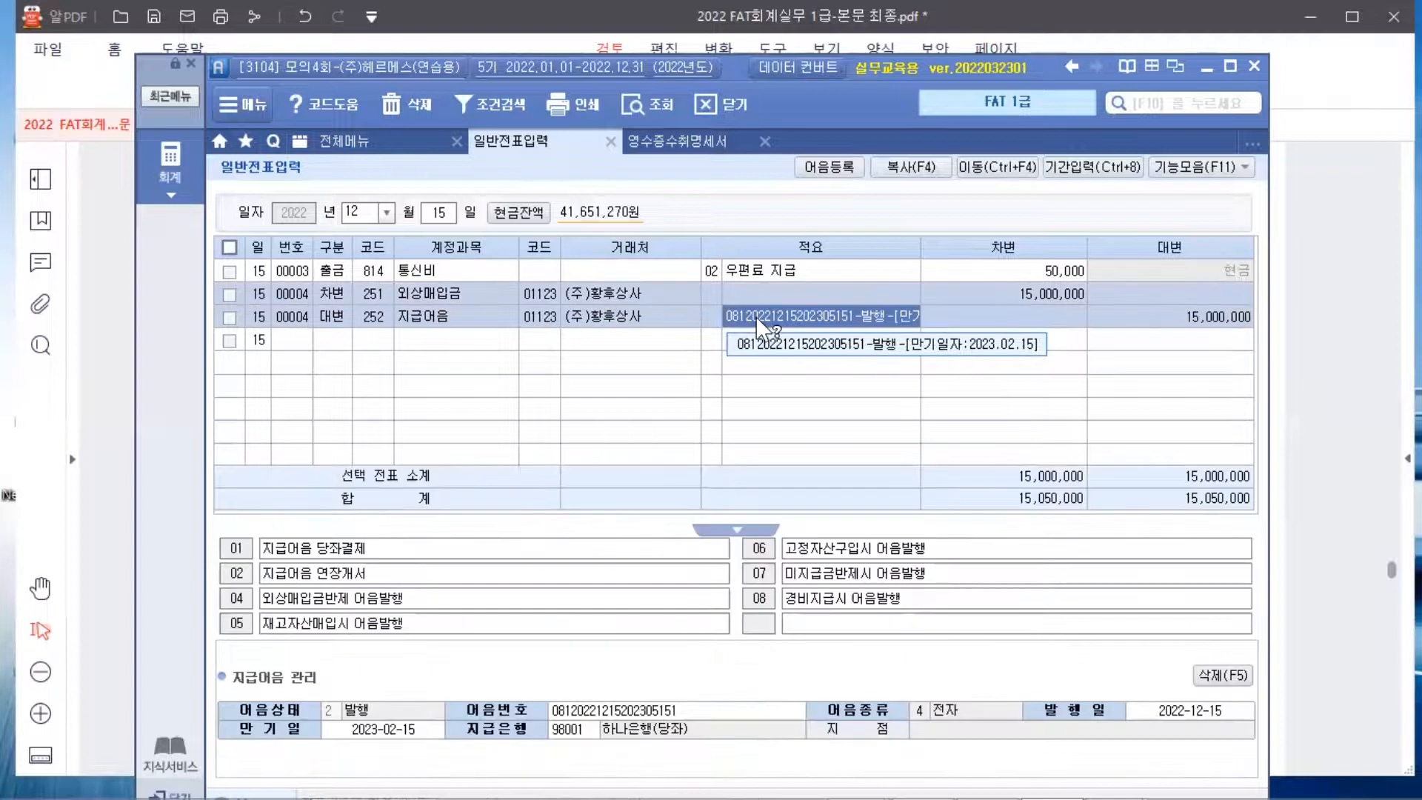
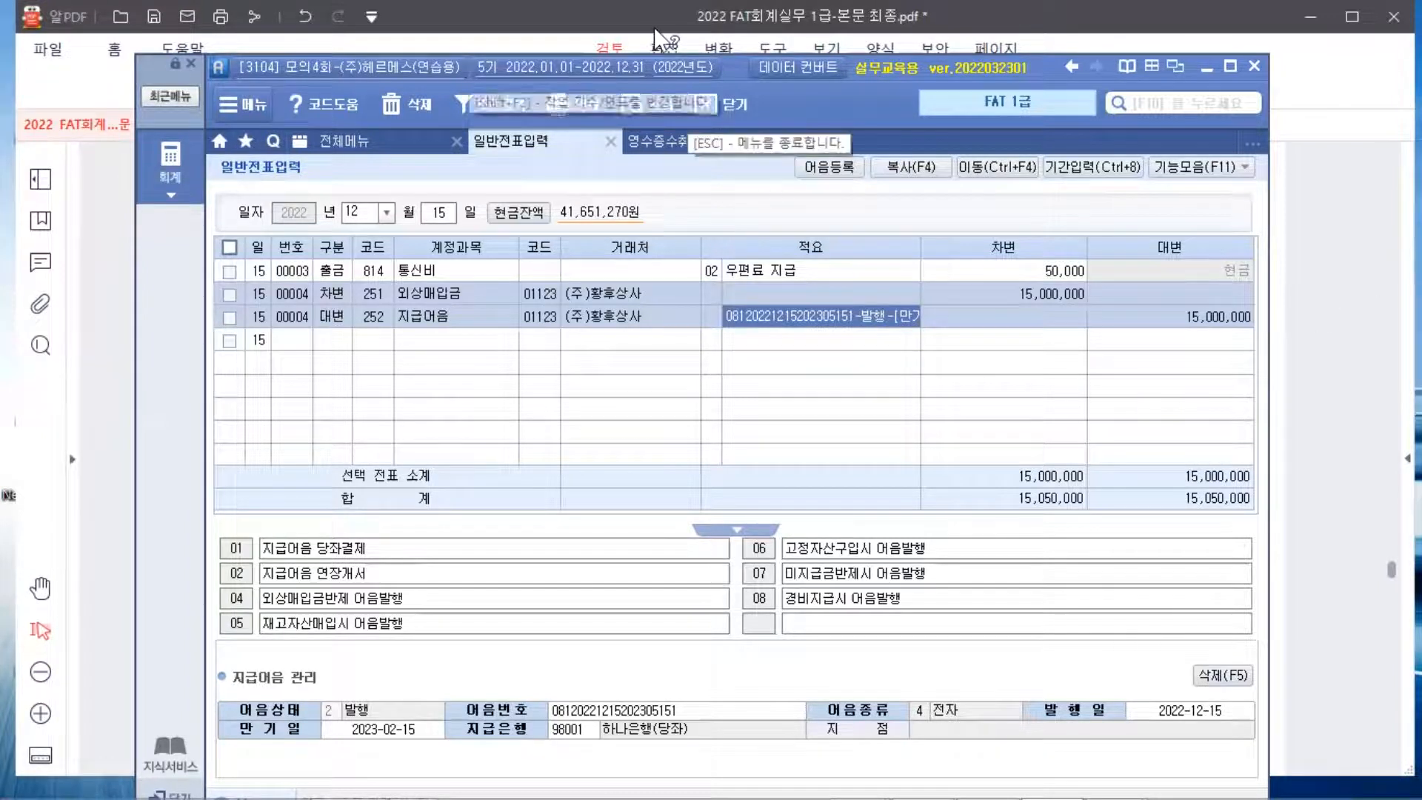
Bring the textbook PDF with exercise 3's 15,000,000원 electronic promissory note back to the front
click(1362, 364)
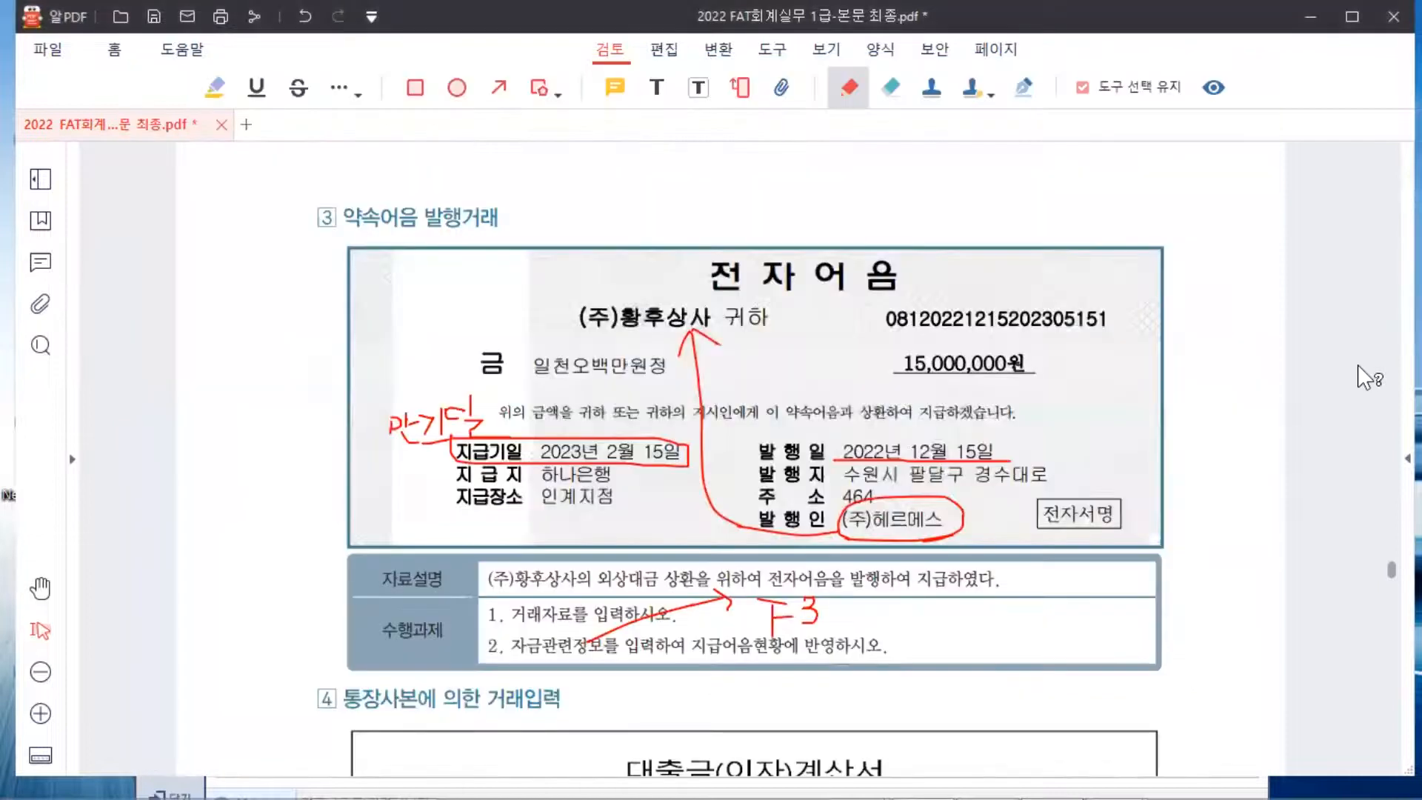
On exercise 4's statement, circle 2022-12-20 and 10,200,000, and underline 10,000,000원 and 200,000원
scroll(1357, 364, down, 6)
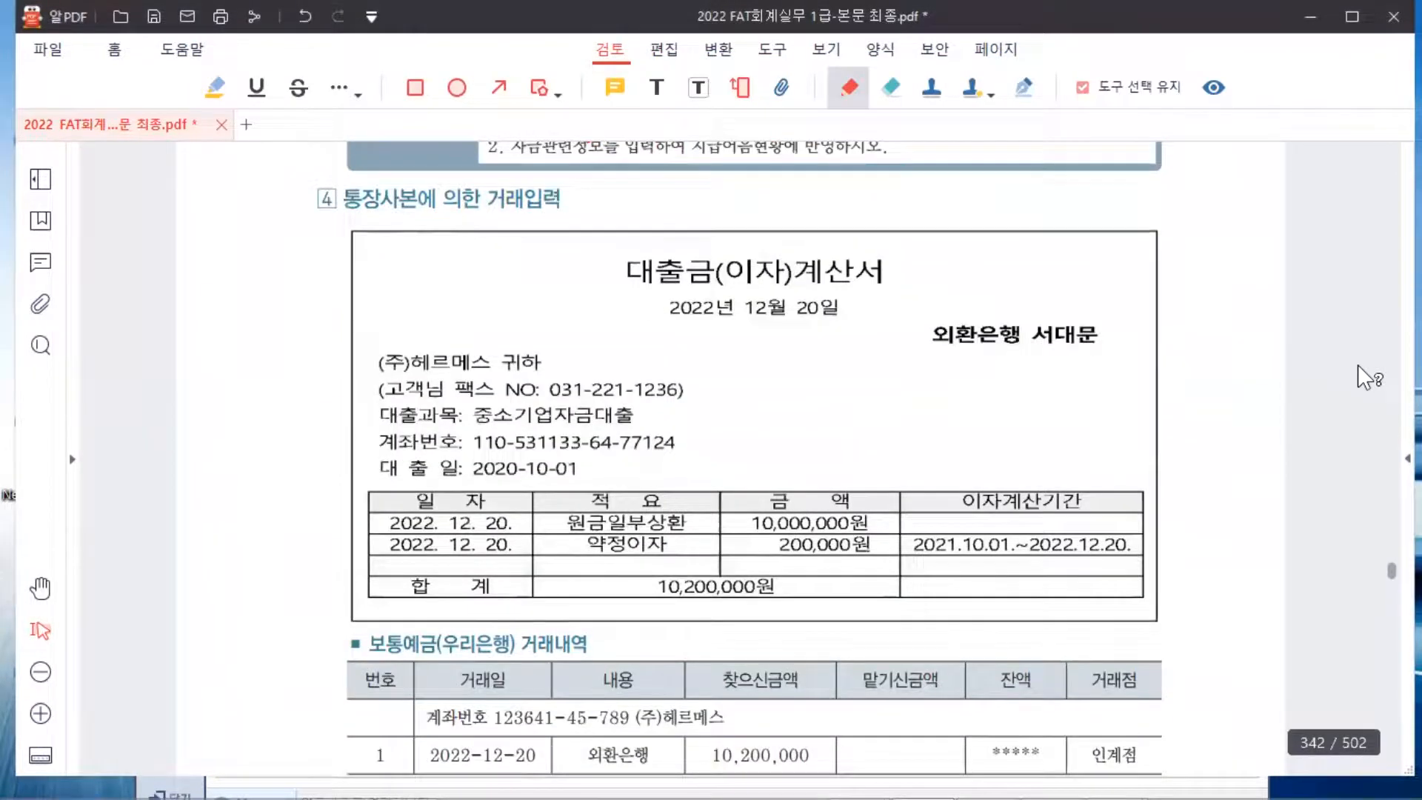
scroll(1358, 364, down, 1)
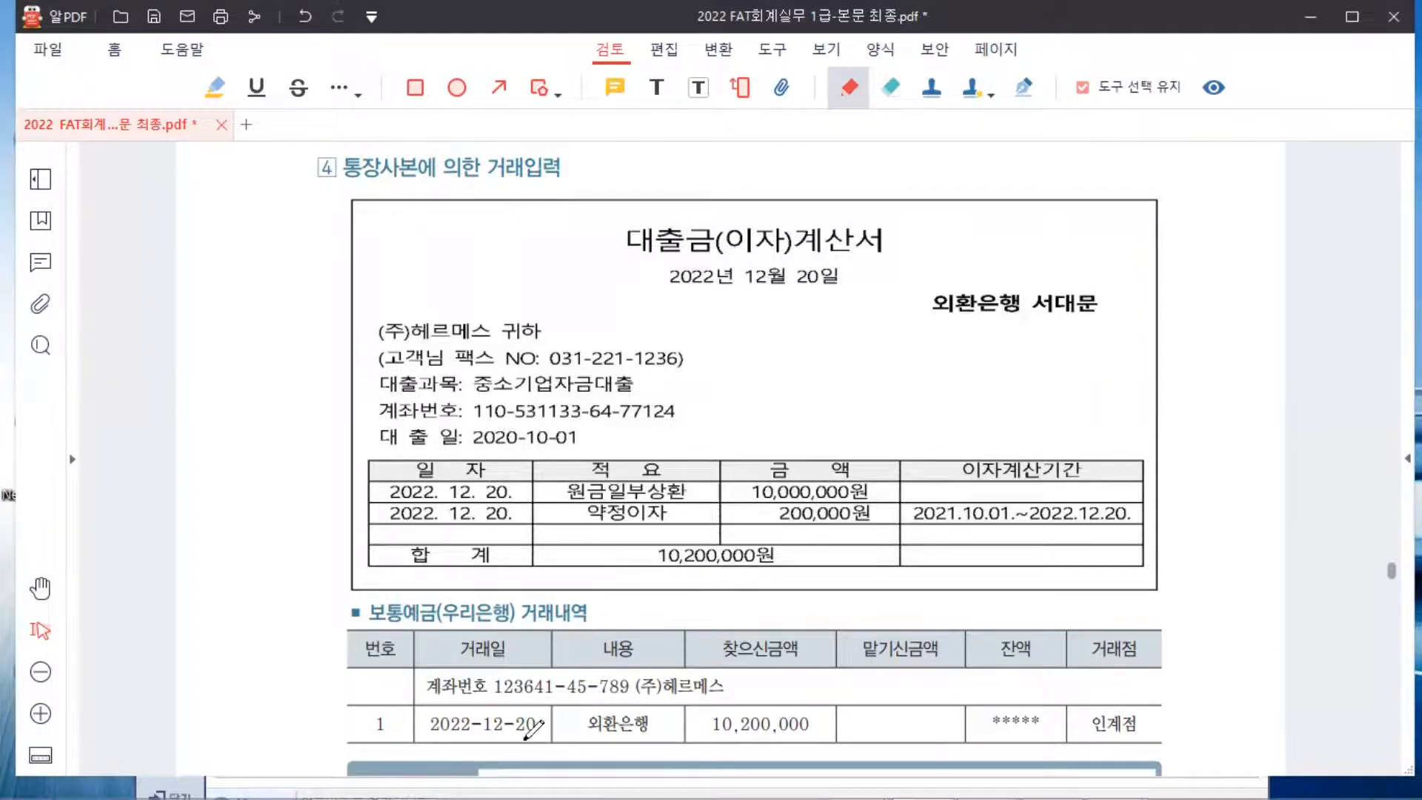
mouse_move(495, 736)
mouse_down()
mouse_move(430, 722)
mouse_move(526, 705)
mouse_move(539, 739)
mouse_up()
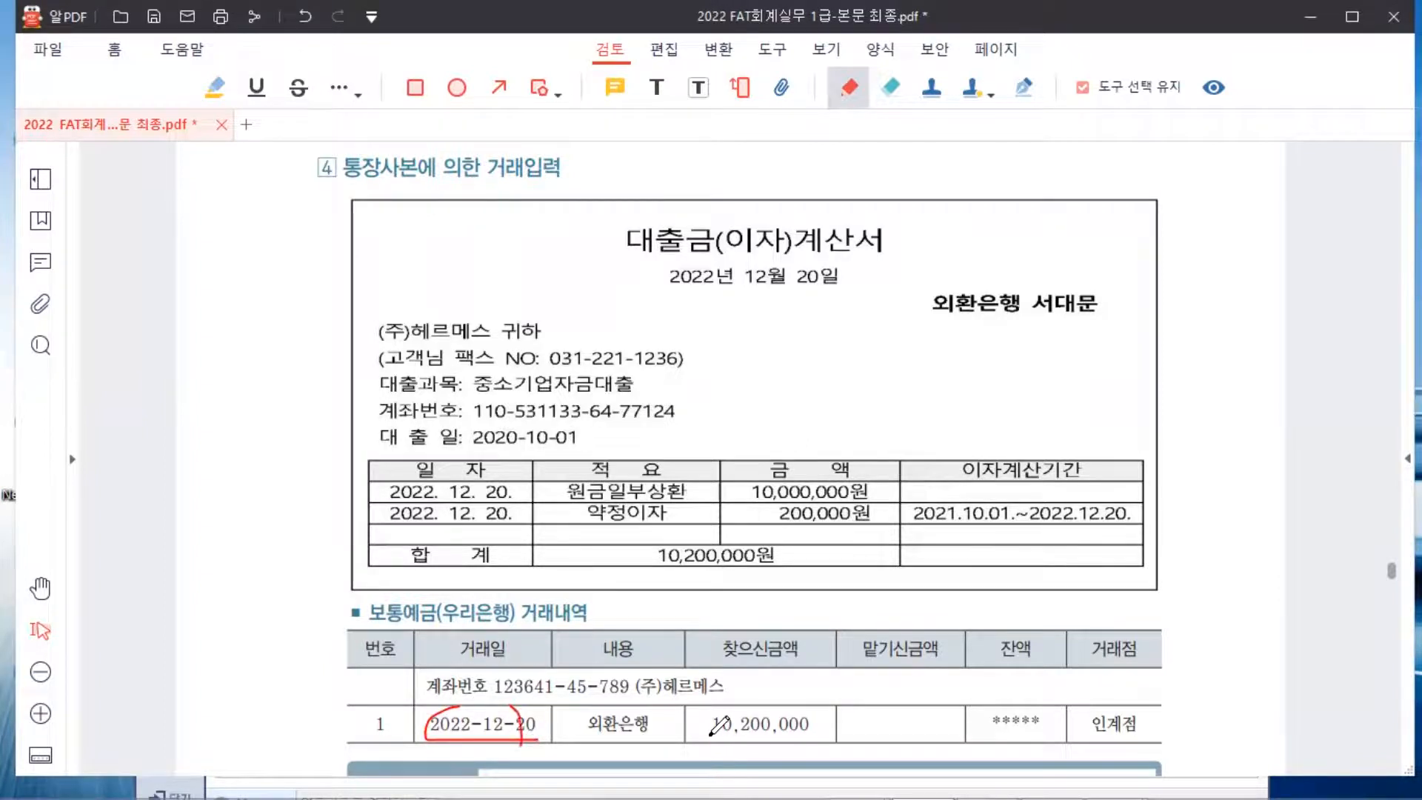
mouse_move(710, 738)
mouse_down()
mouse_move(835, 739)
mouse_move(819, 706)
mouse_move(694, 704)
mouse_move(698, 743)
mouse_move(725, 741)
mouse_up()
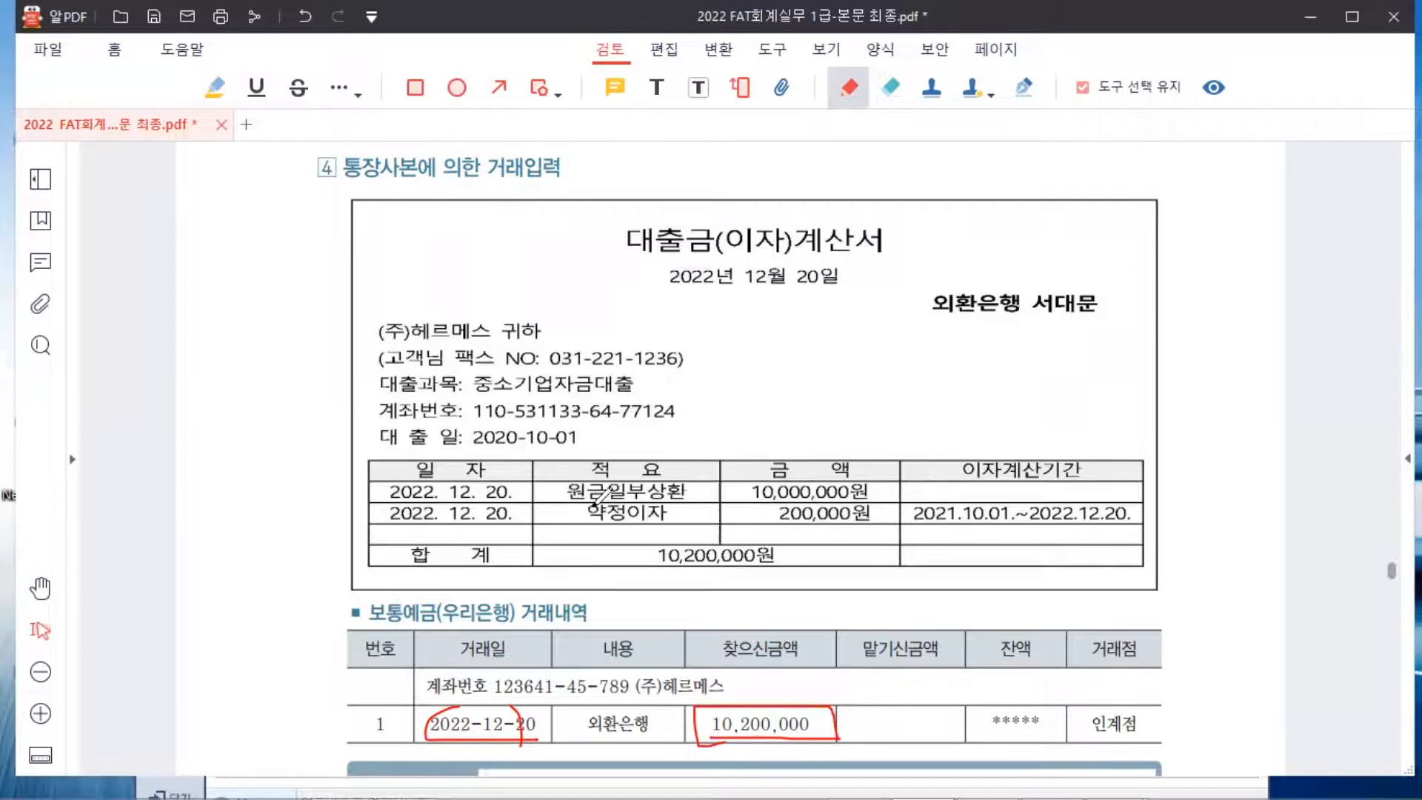
drag(740, 501, 883, 507)
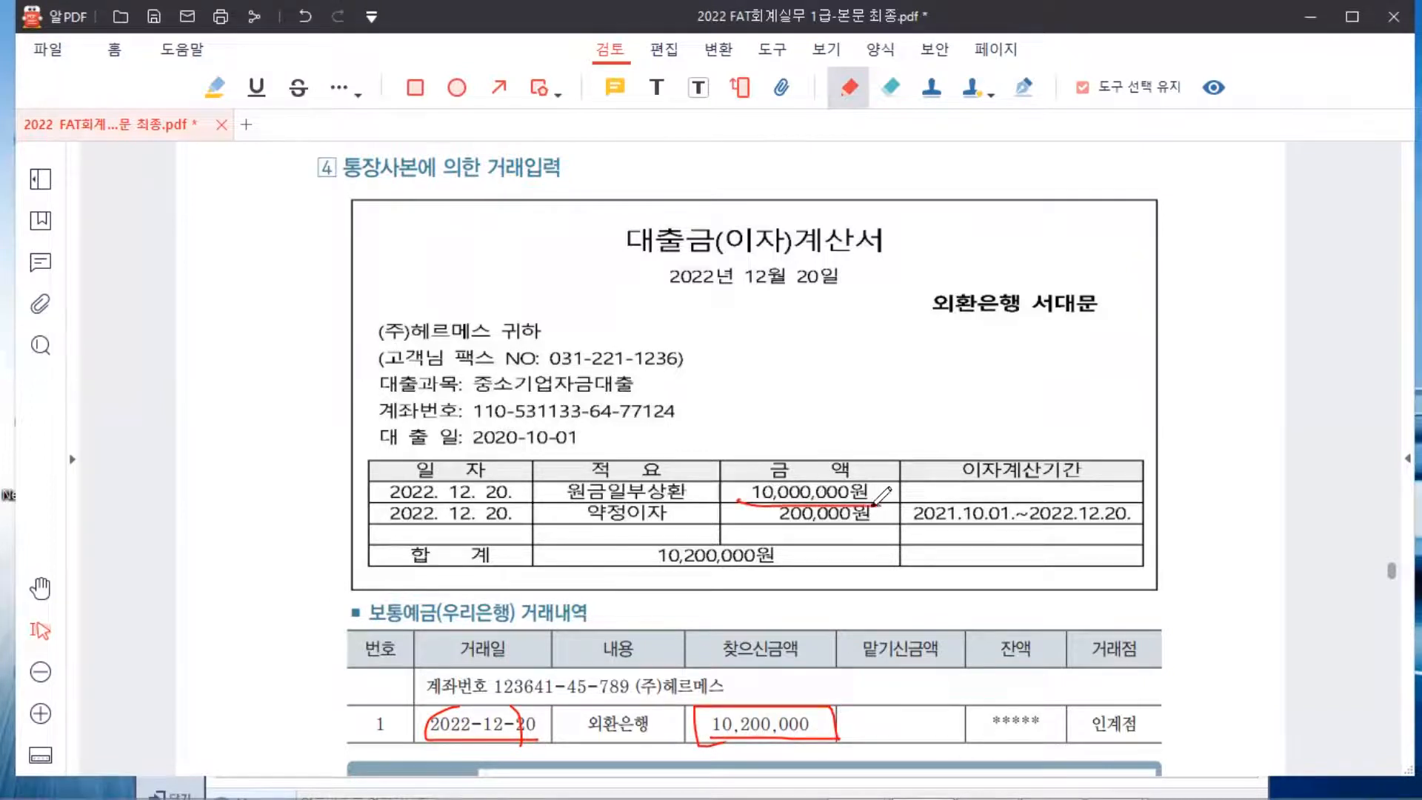
drag(739, 527, 872, 527)
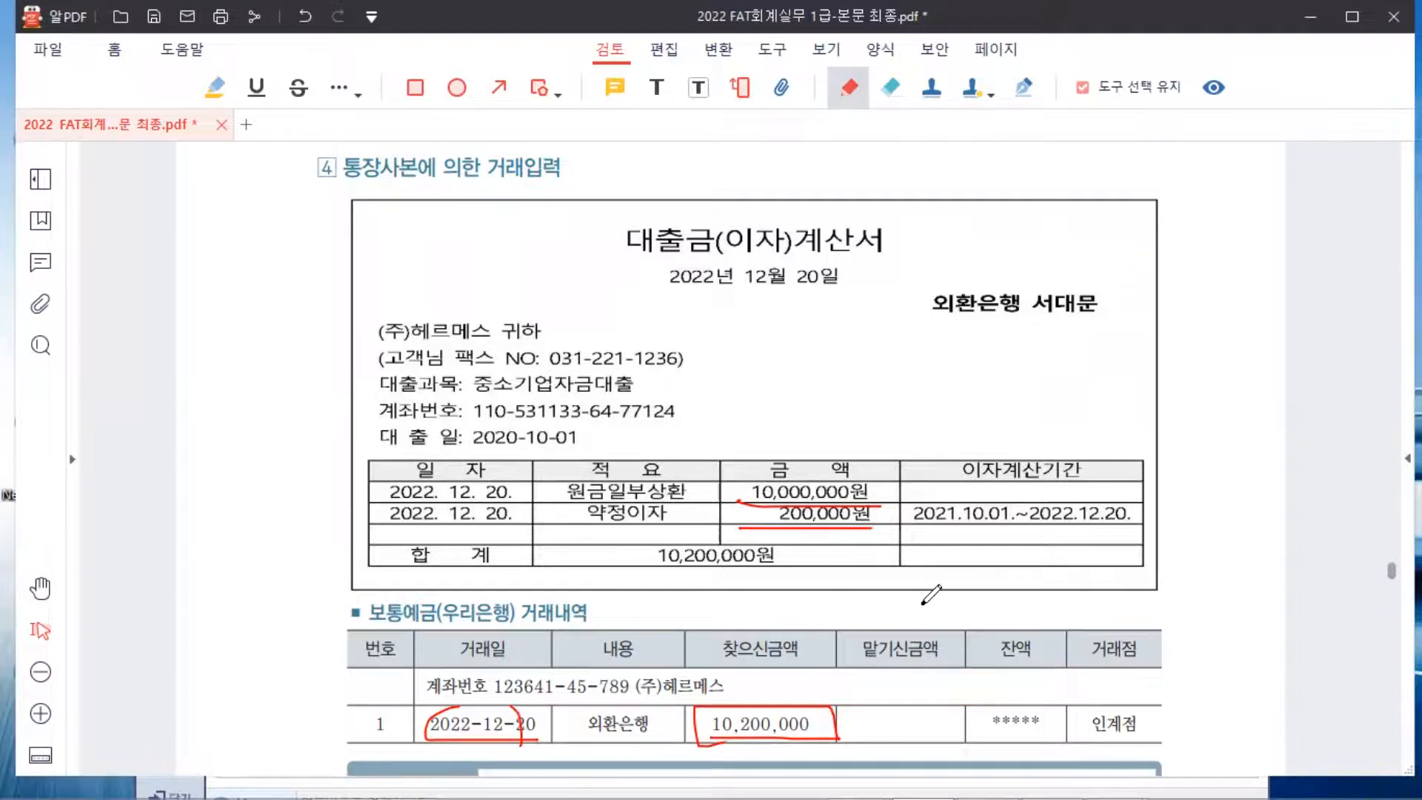
scroll(931, 594, down, 3)
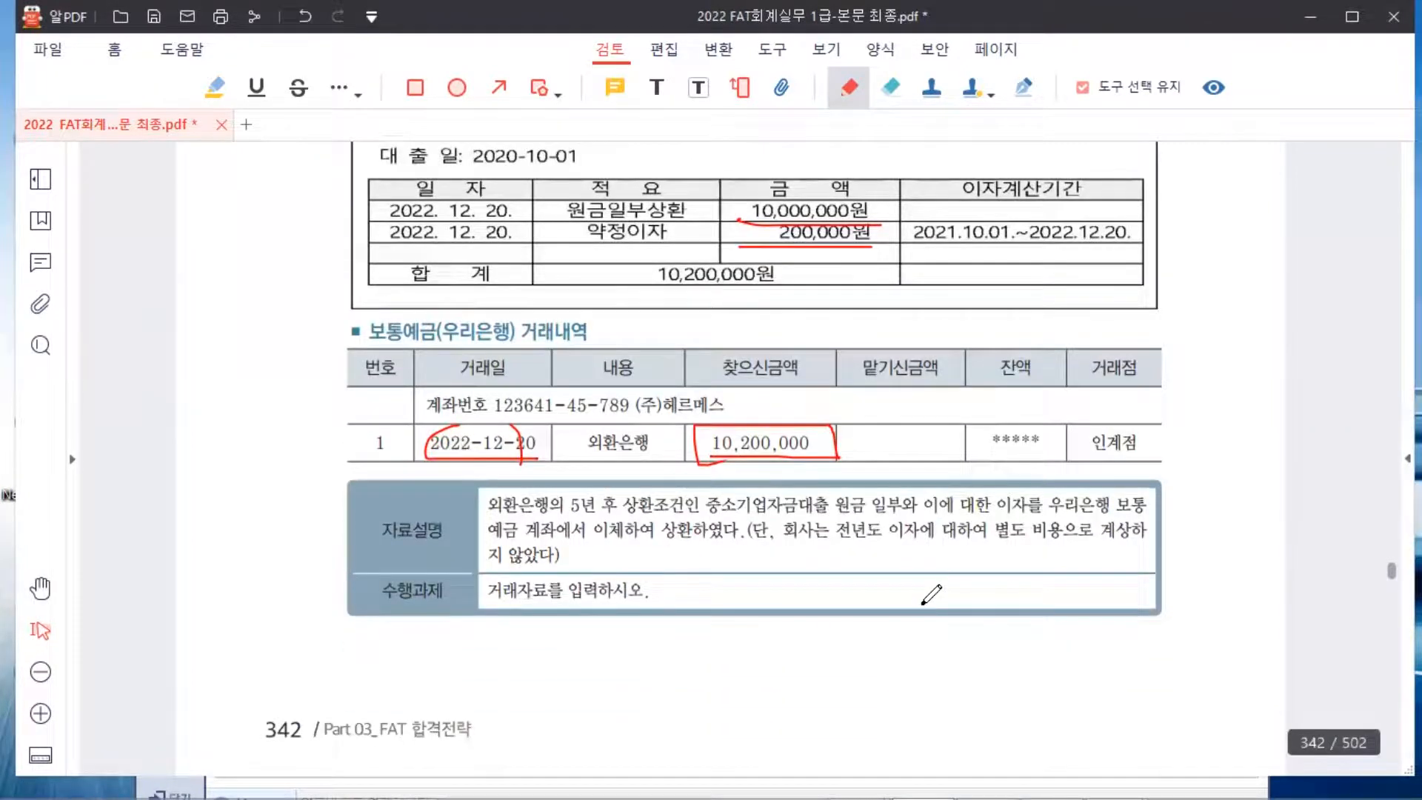
Loop the pen around '5년 후 상환조건인' in exercise 4's 자료설명 box
scroll(931, 595, down, 1)
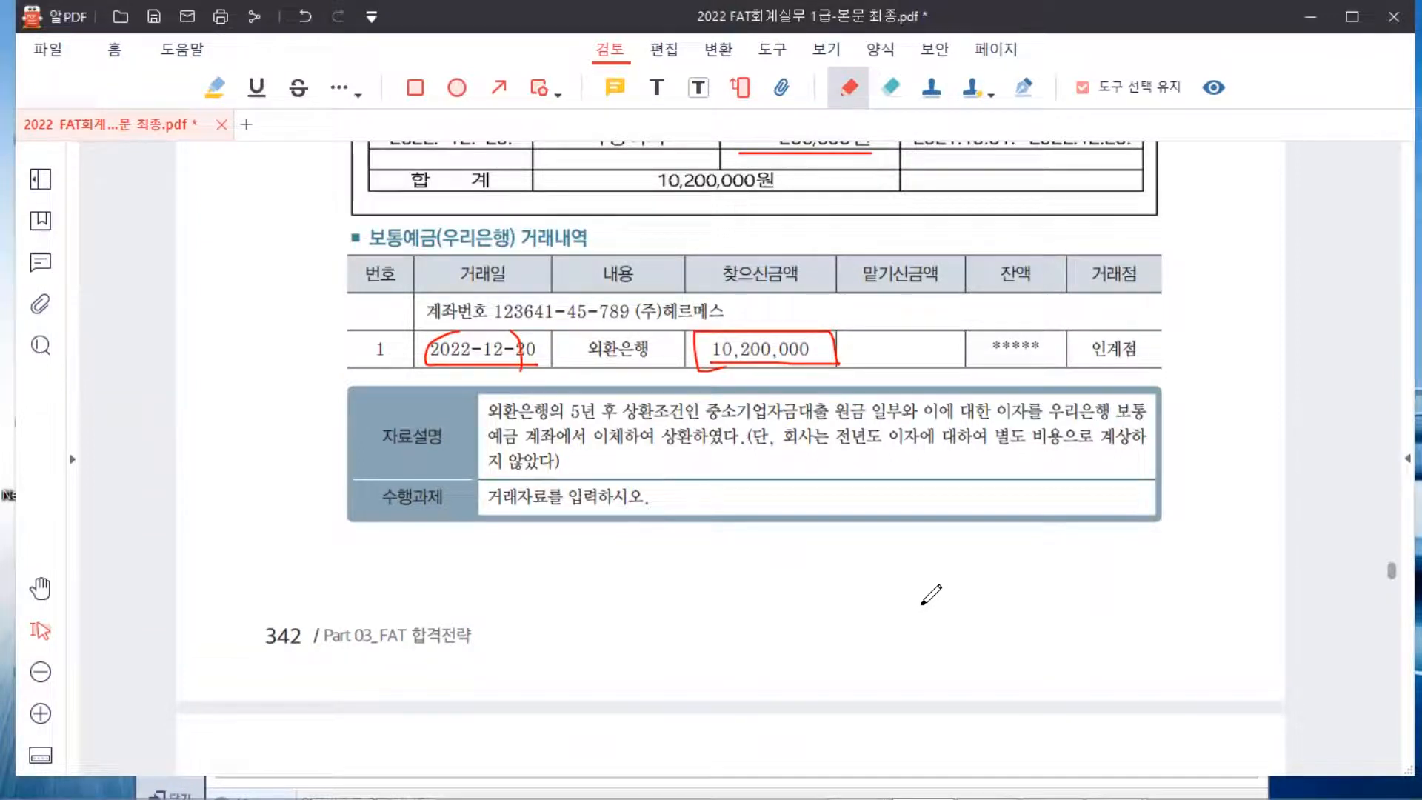
mouse_move(574, 421)
mouse_down()
mouse_move(703, 421)
mouse_move(709, 396)
mouse_move(662, 393)
mouse_up()
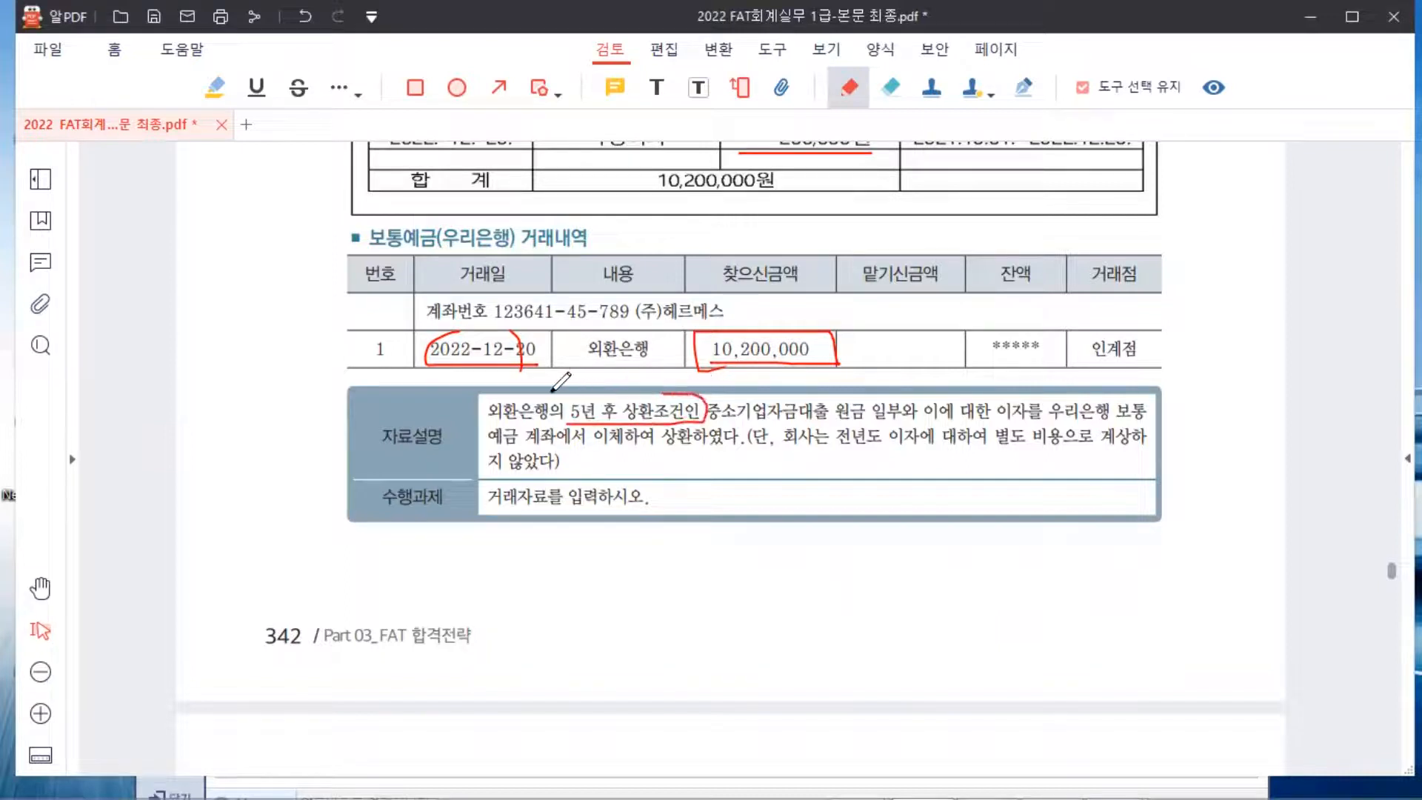
mouse_move(559, 398)
mouse_down()
mouse_move(569, 424)
mouse_move(608, 397)
mouse_move(663, 393)
mouse_up()
Load the December 20 vouchers in Smart A and start a new debit line
mouse_move(995, 778)
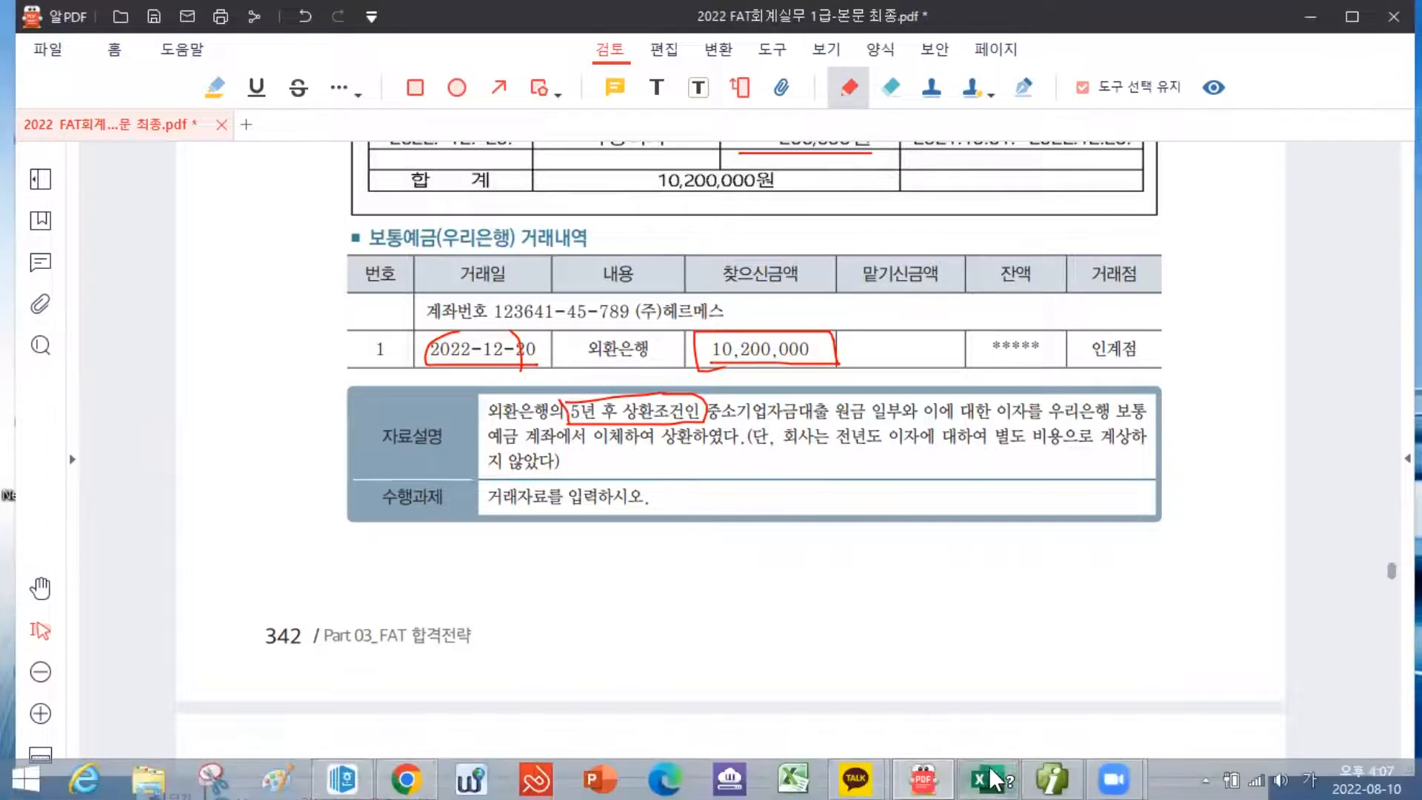
click(1060, 766)
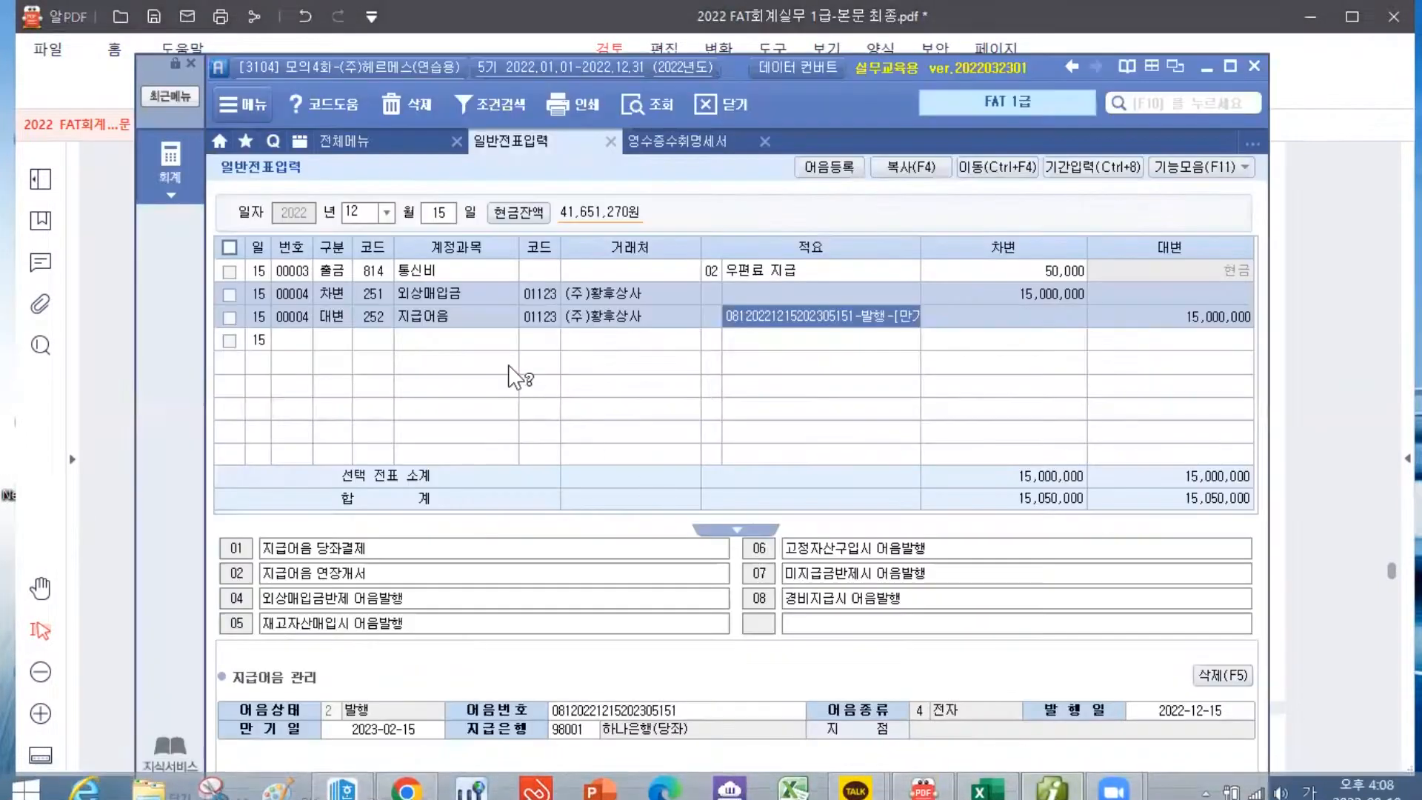
click(437, 215)
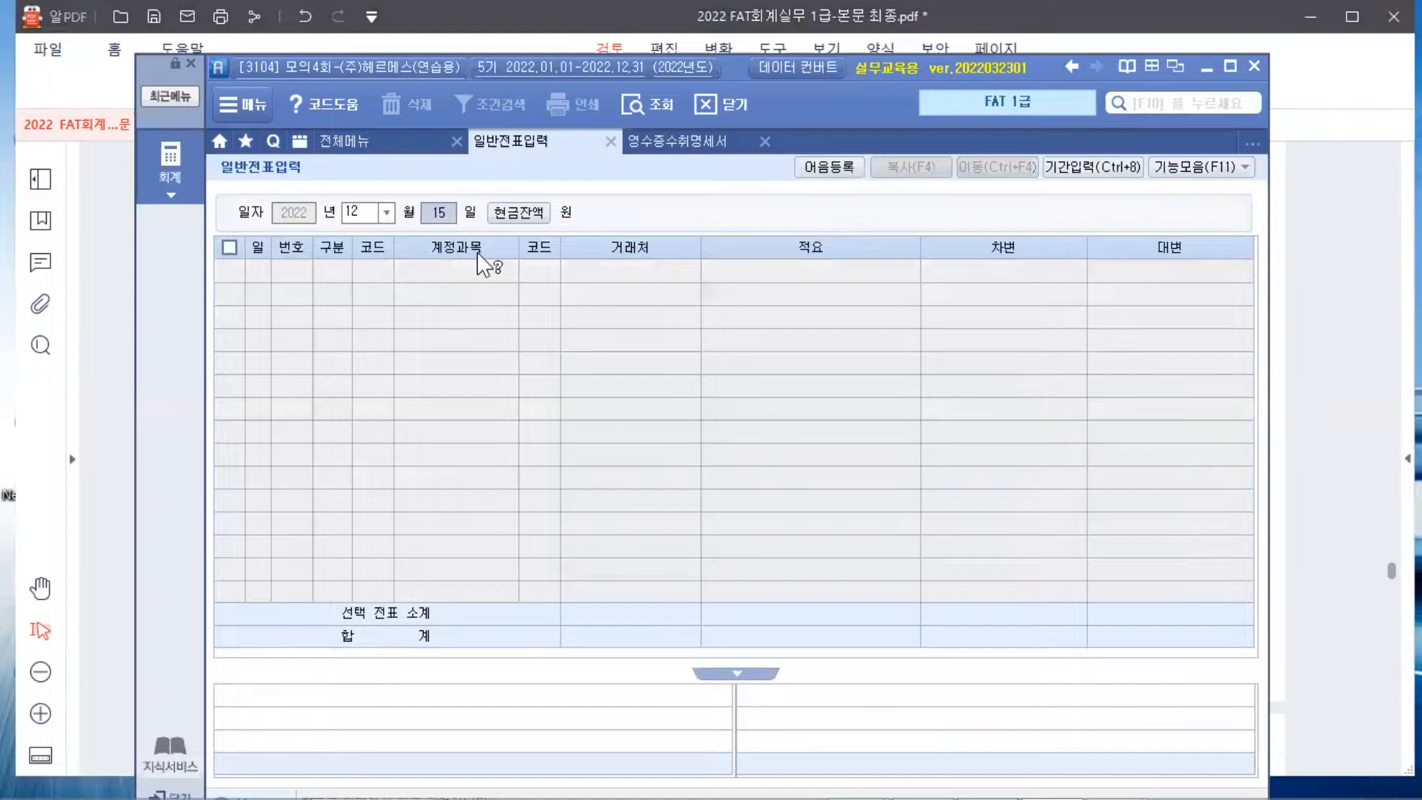
text(20)
key(Return)
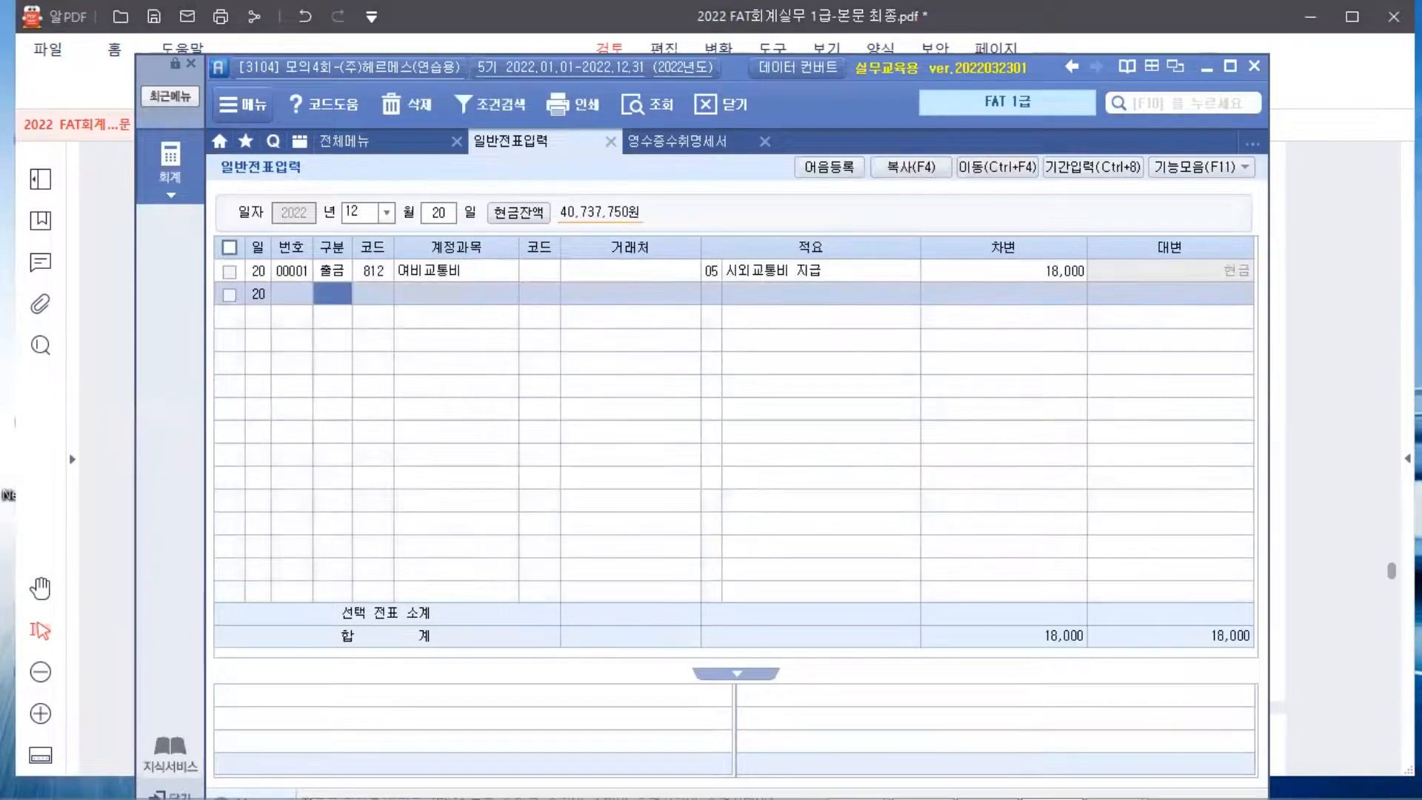
text(3)
key(Return)
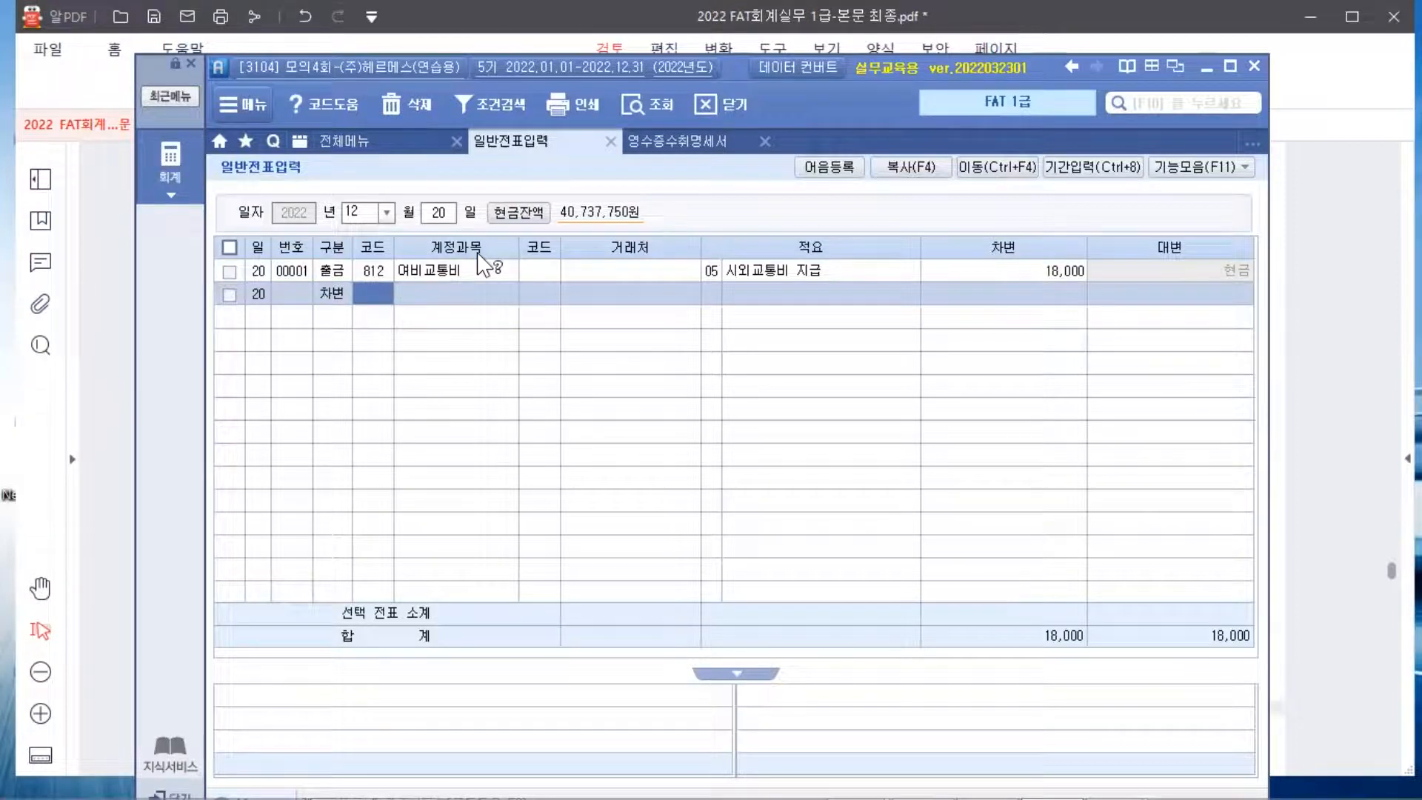
Debit 293 장기차입금 10,000,000 with counterparty 98003 외환은행(차입금)
text(장기)
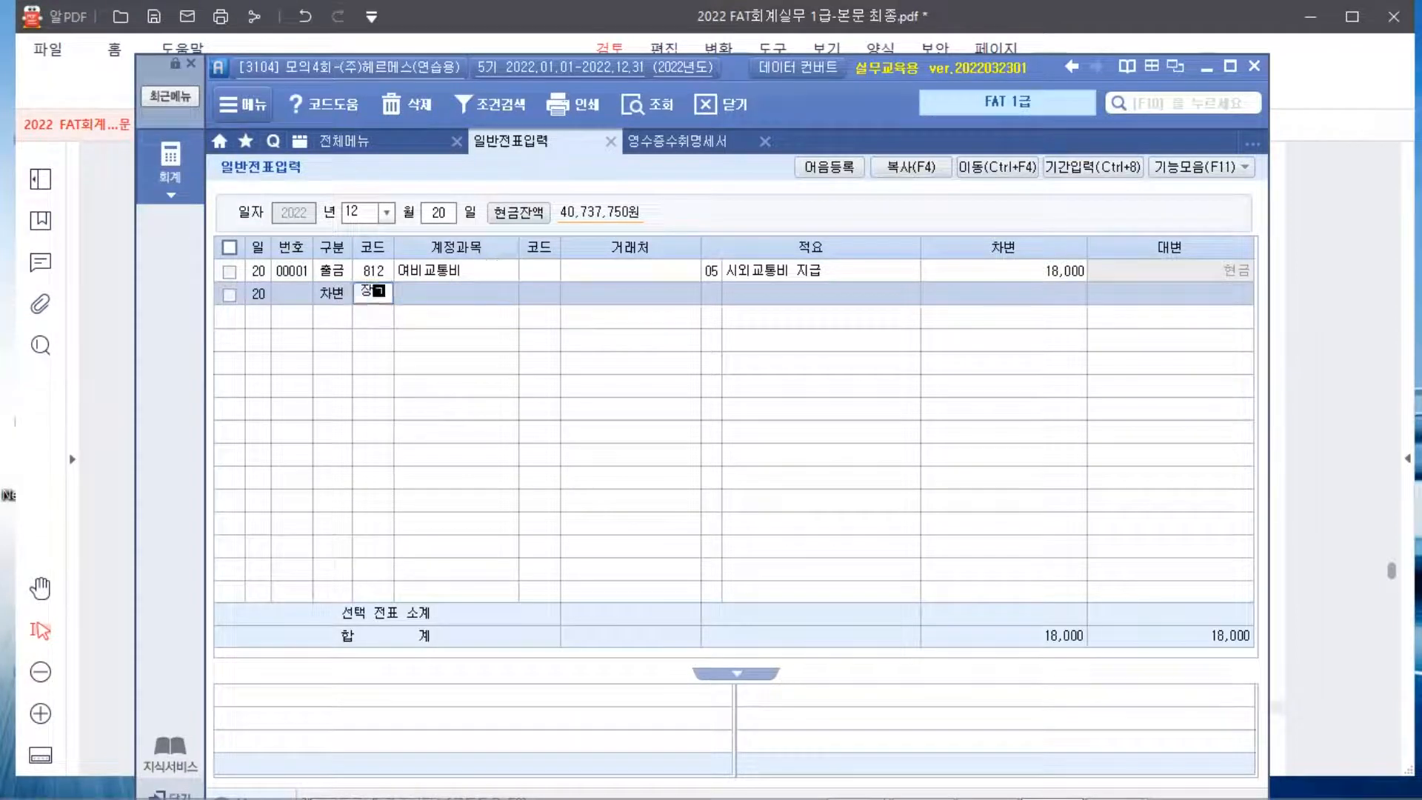
key(Return)
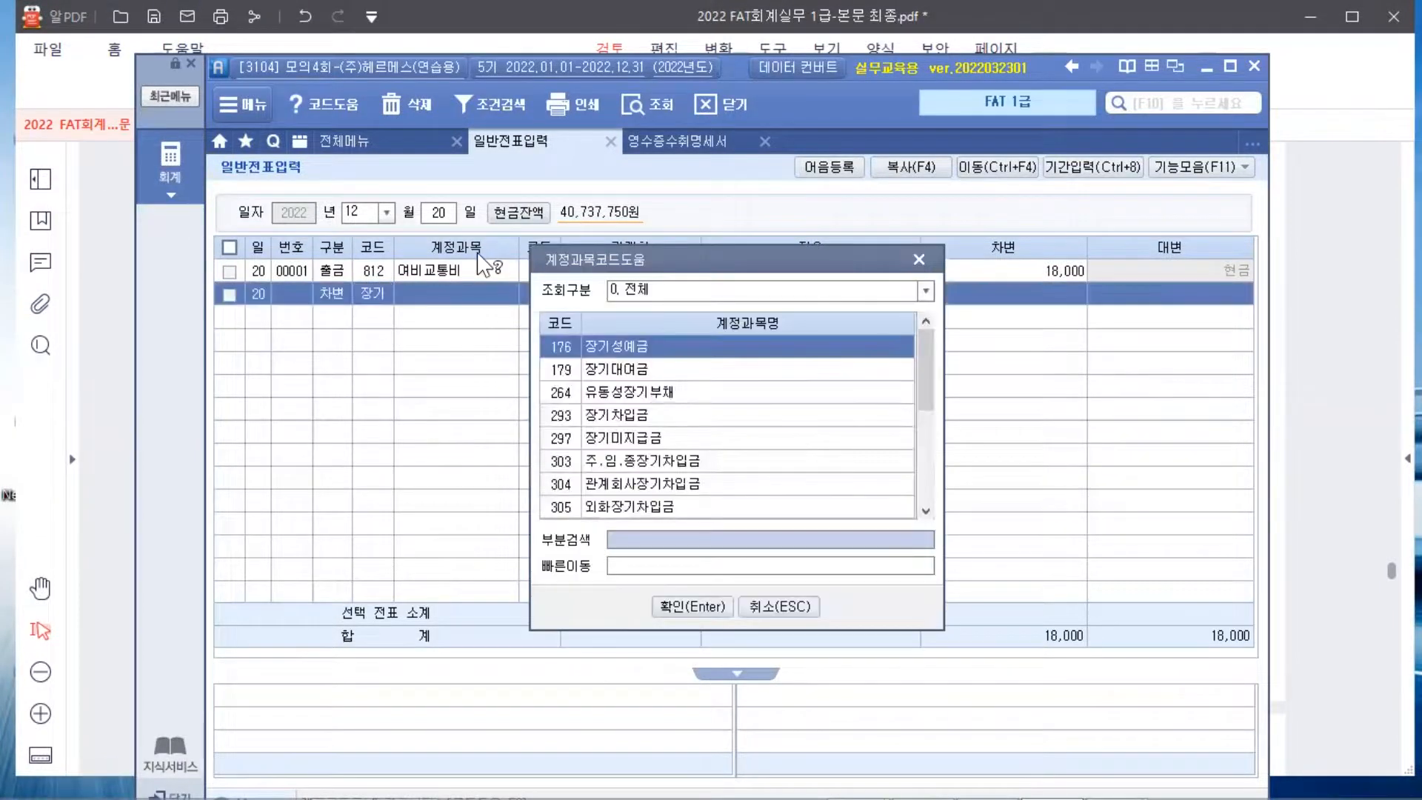
key(Down)
key(Down)
key(Down)
key(Return)
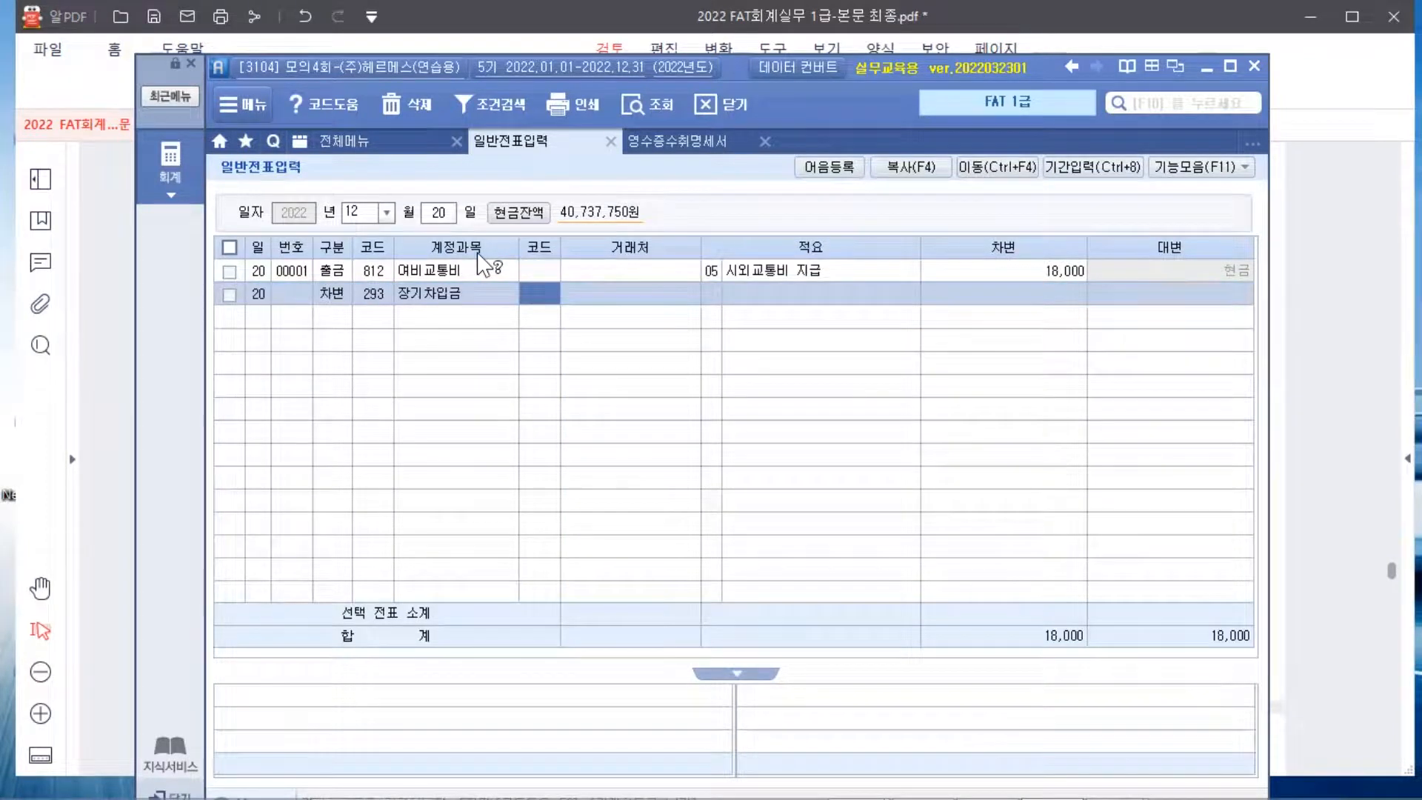
text(98003)
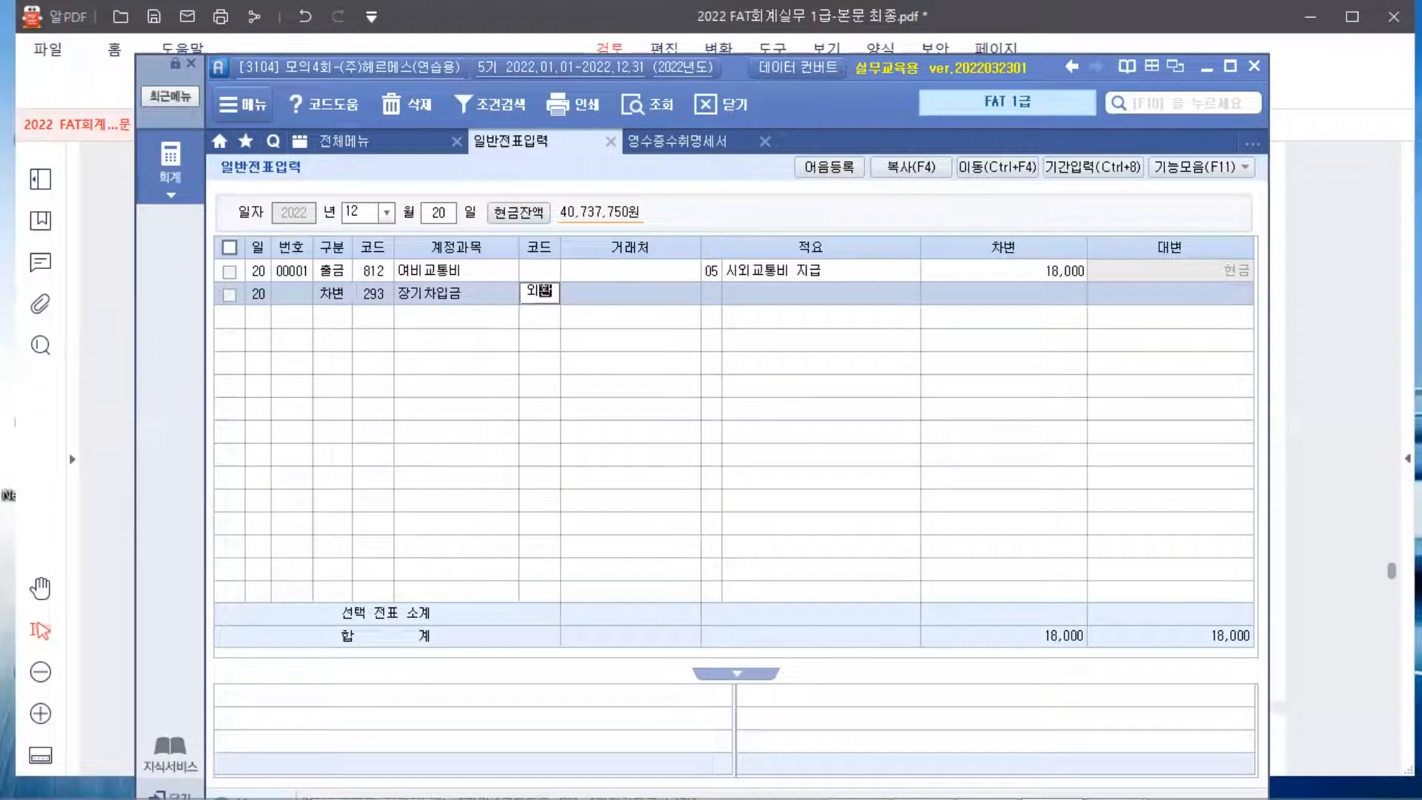
key(Return)
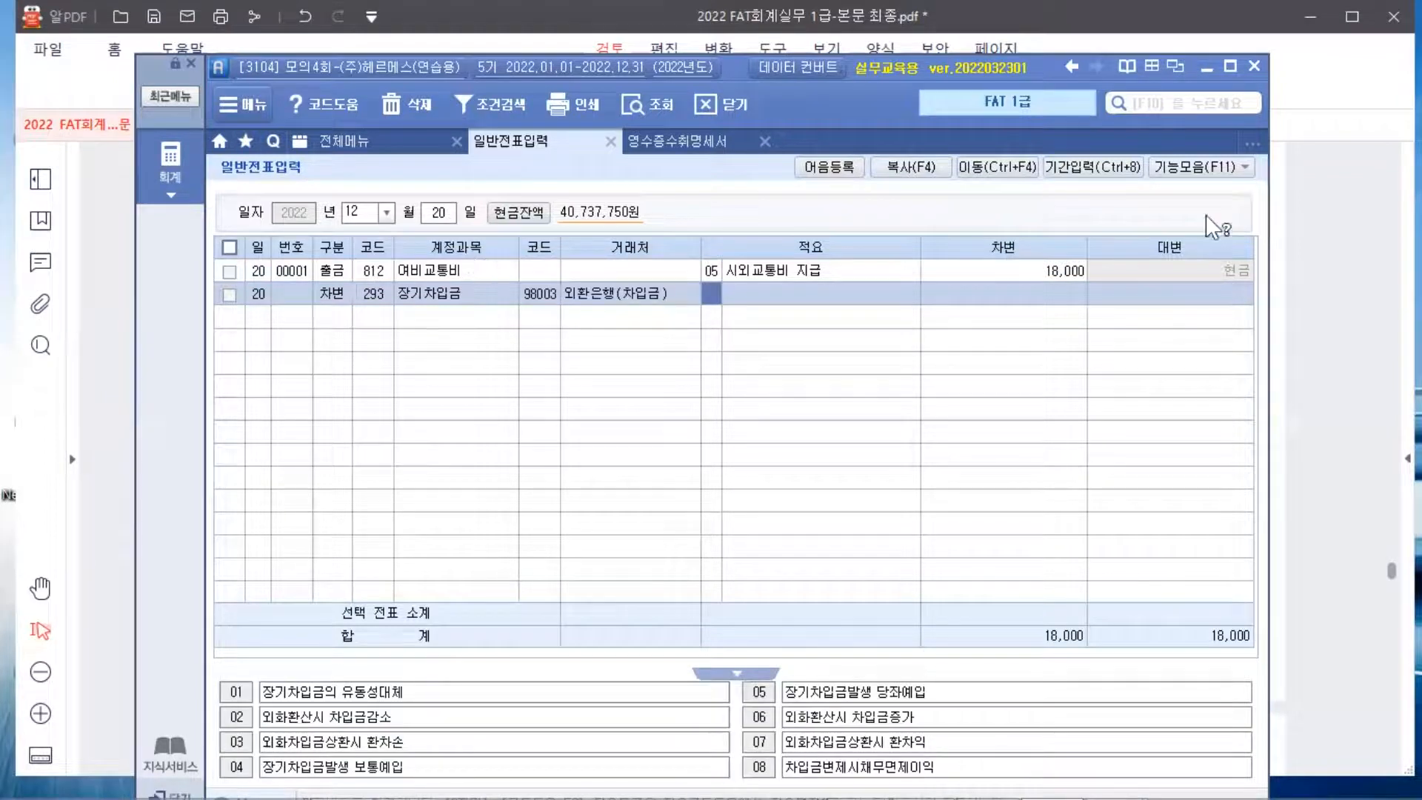
click(1055, 289)
text(10000000)
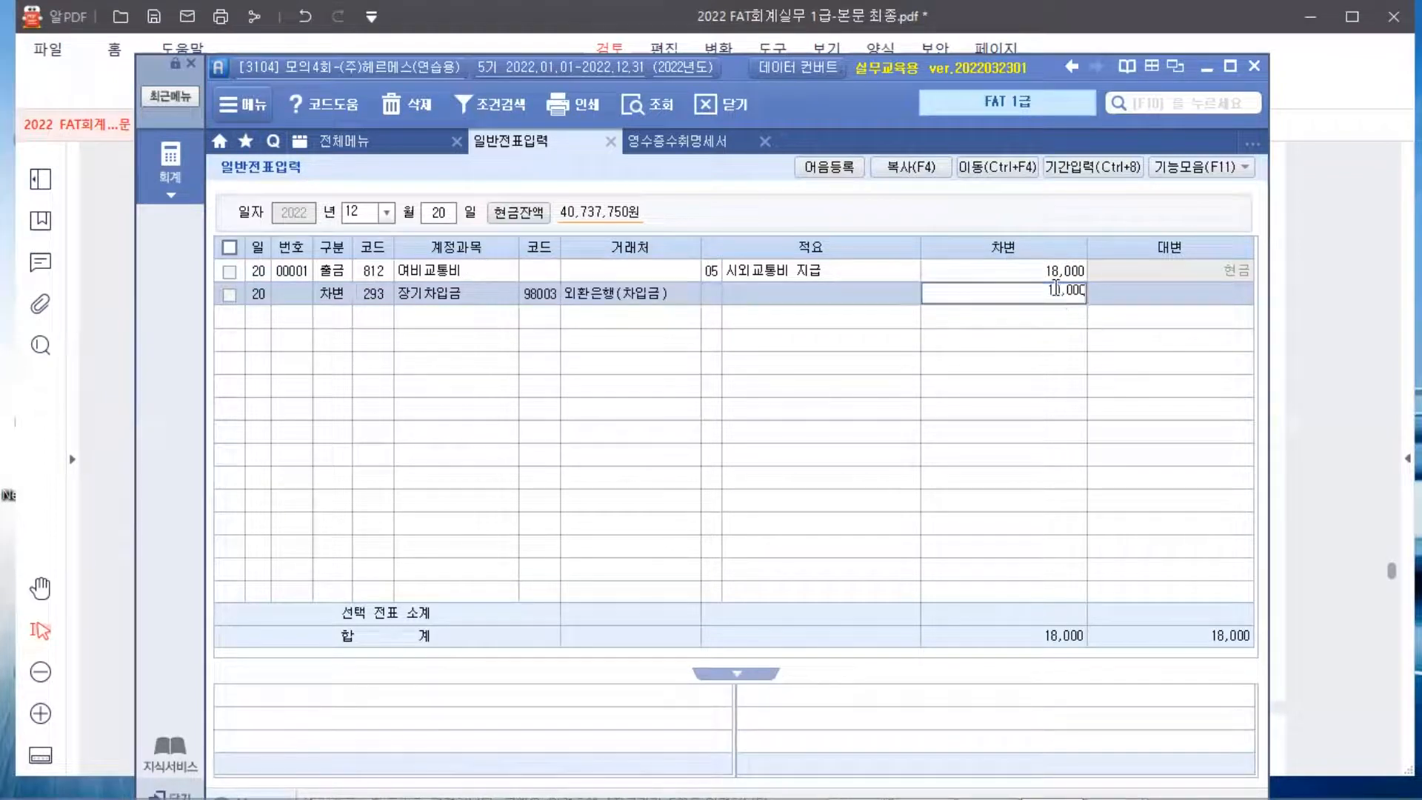
key(Return)
Debit 931 이자비용 200,000 without a partner, then begin a credit line
text(3)
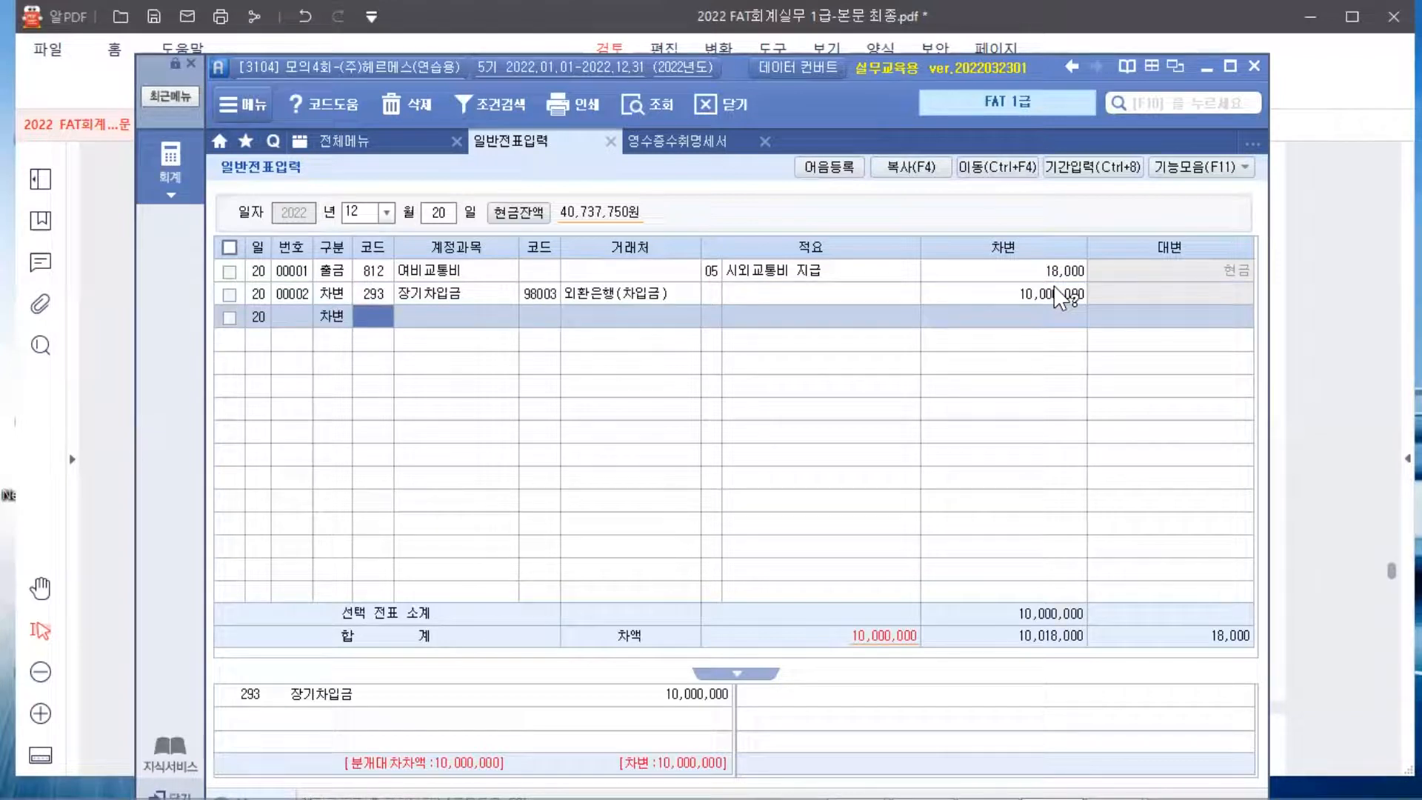
text(이자)
key(Return)
key(Down)
key(Down)
key(Down)
key(Down)
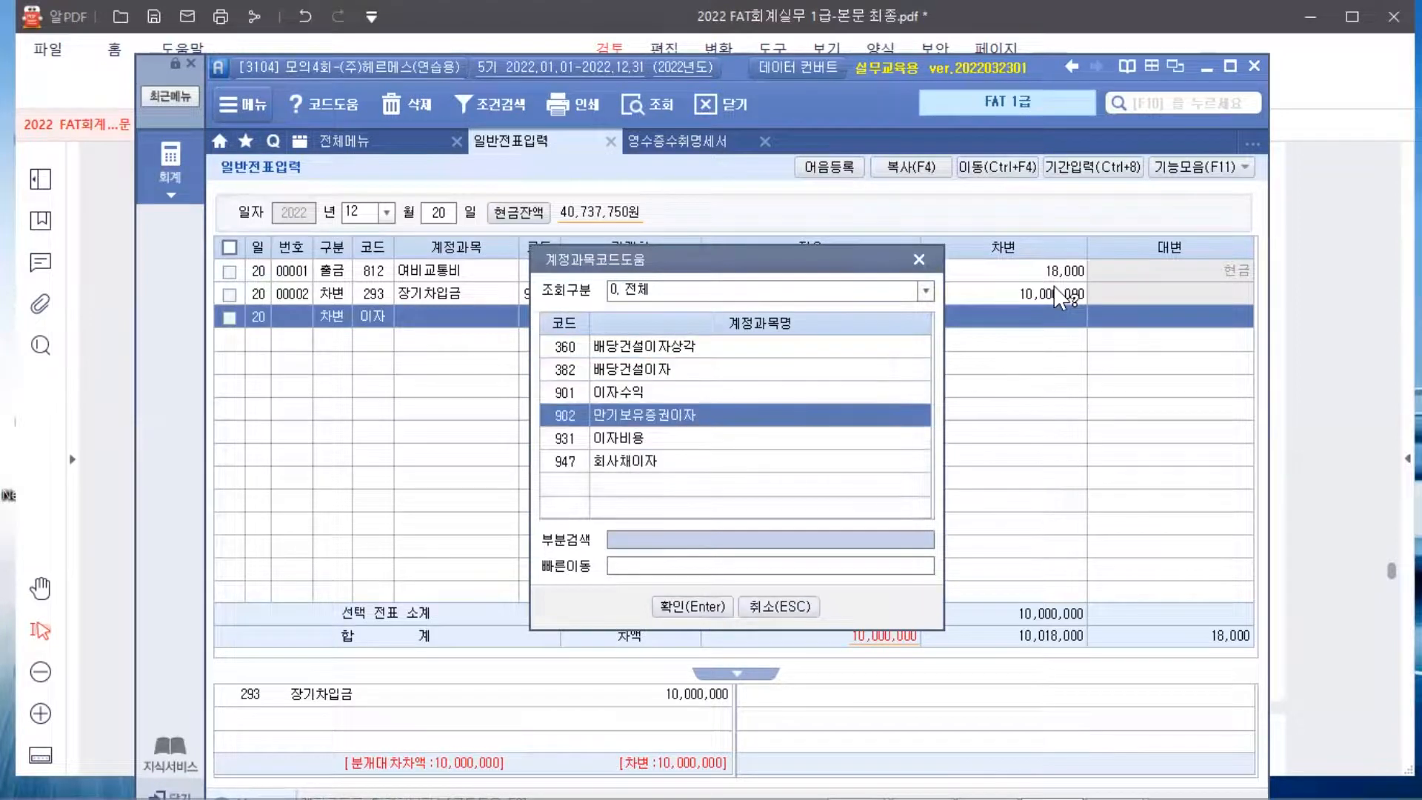
key(Return)
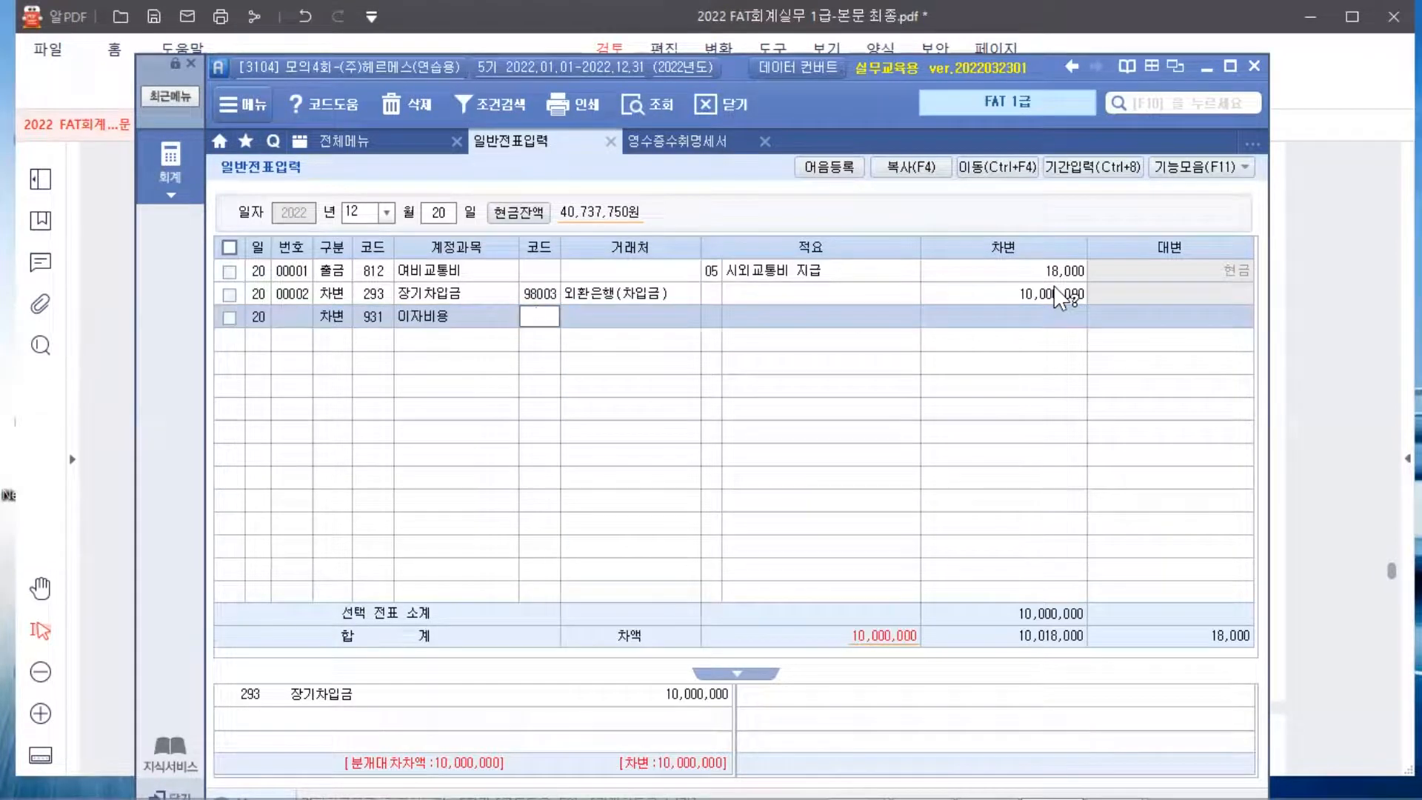
key(Return)
click(1060, 314)
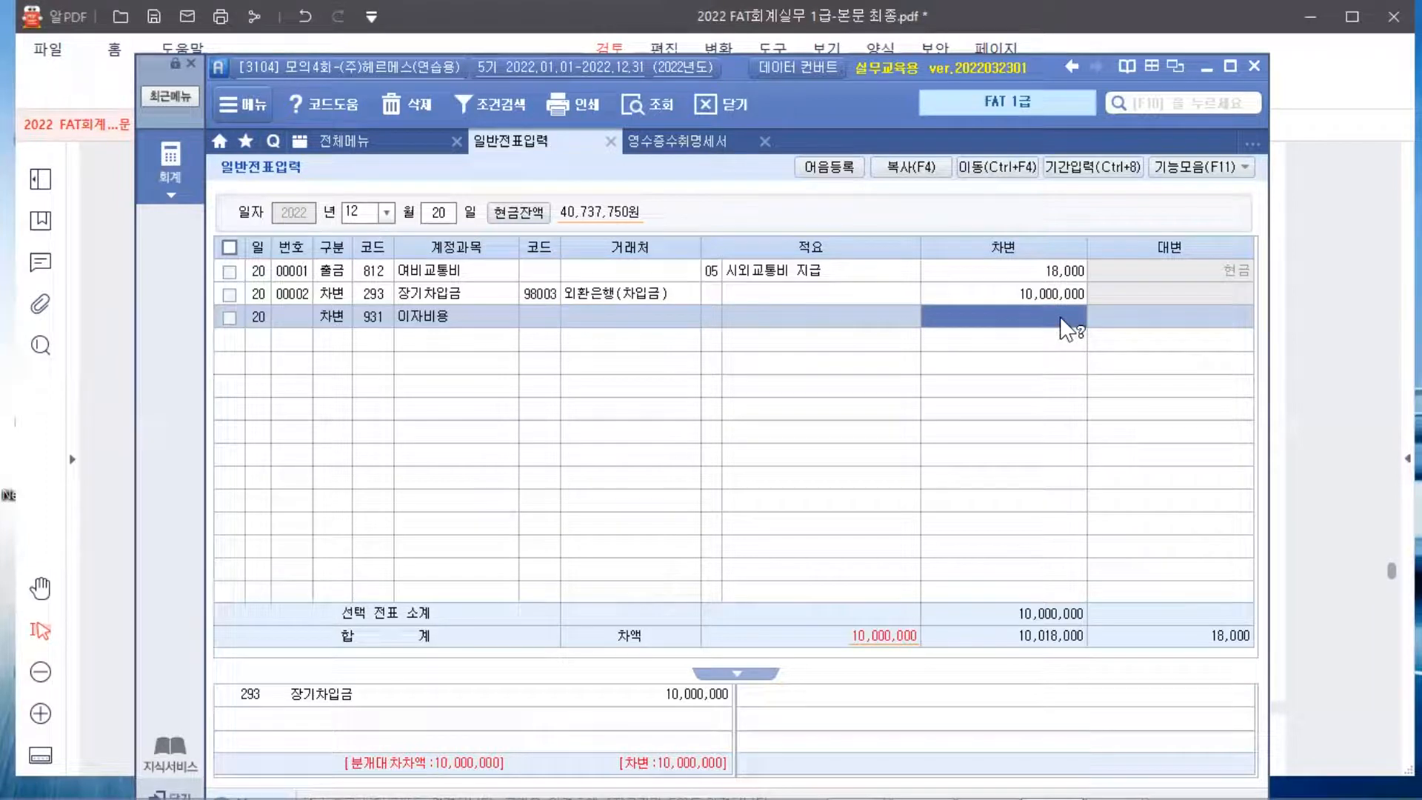
text(2000000)
key(Return)
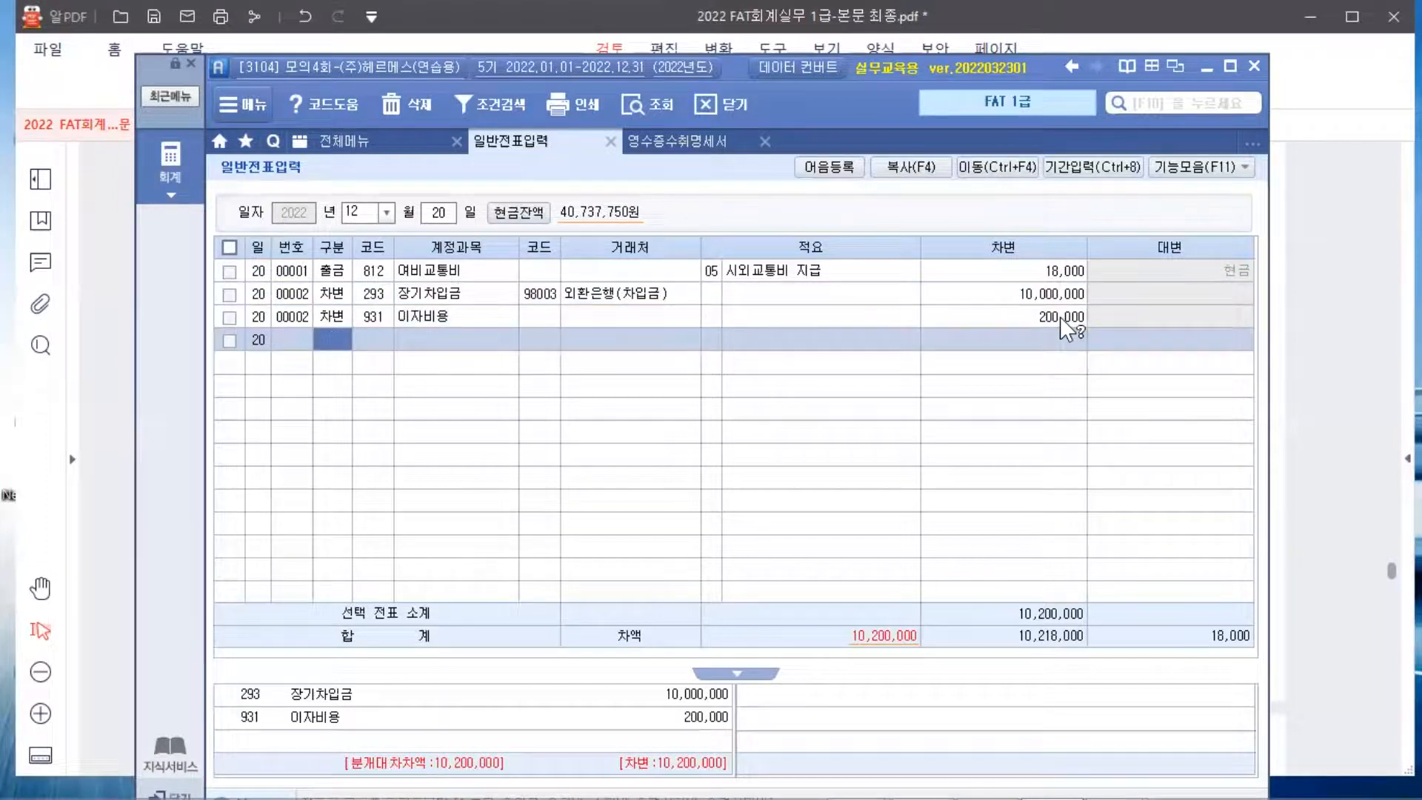
text(4)
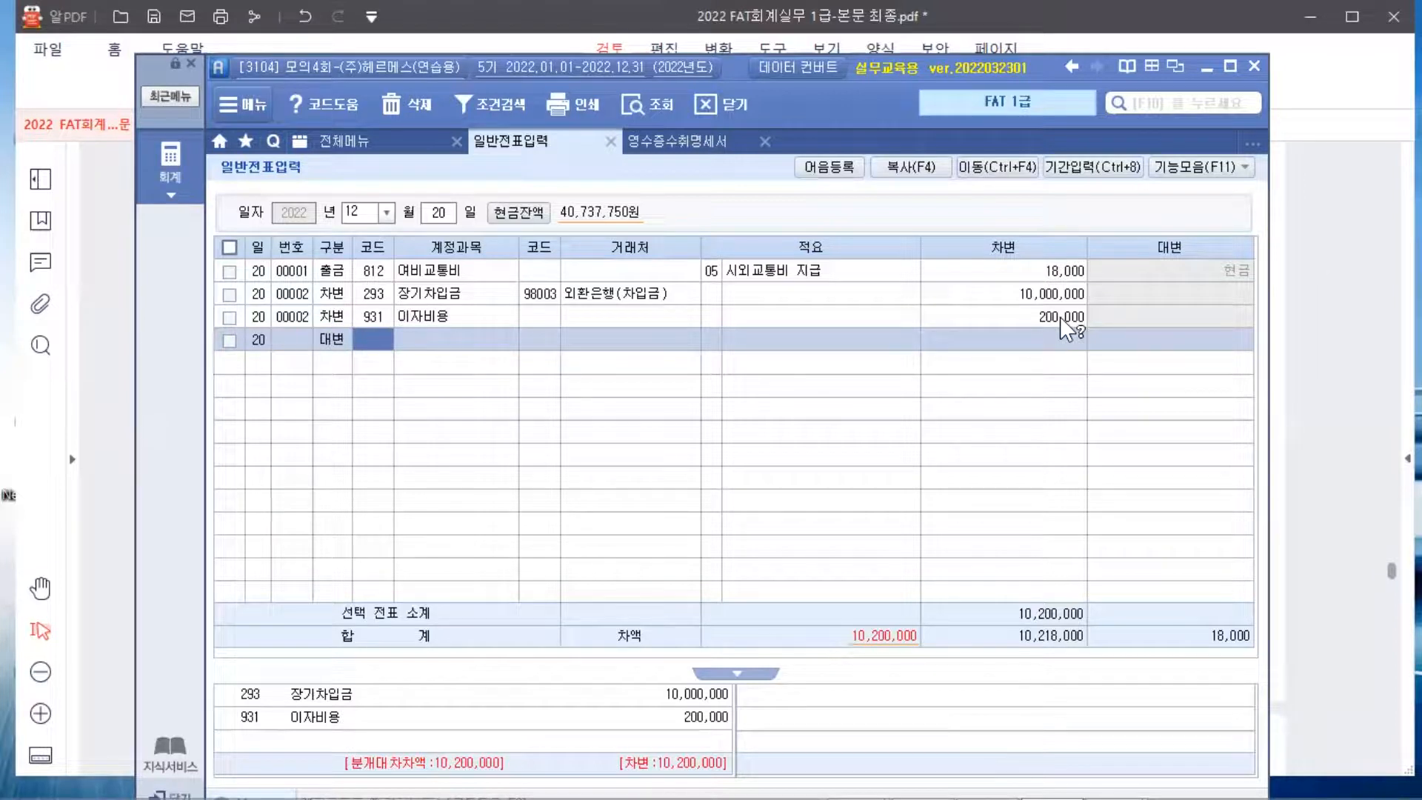
Credit 103 보통예금 10,200,000 at 98000 우리은행(보통), balancing the December 20 voucher
text(103)
key(Return)
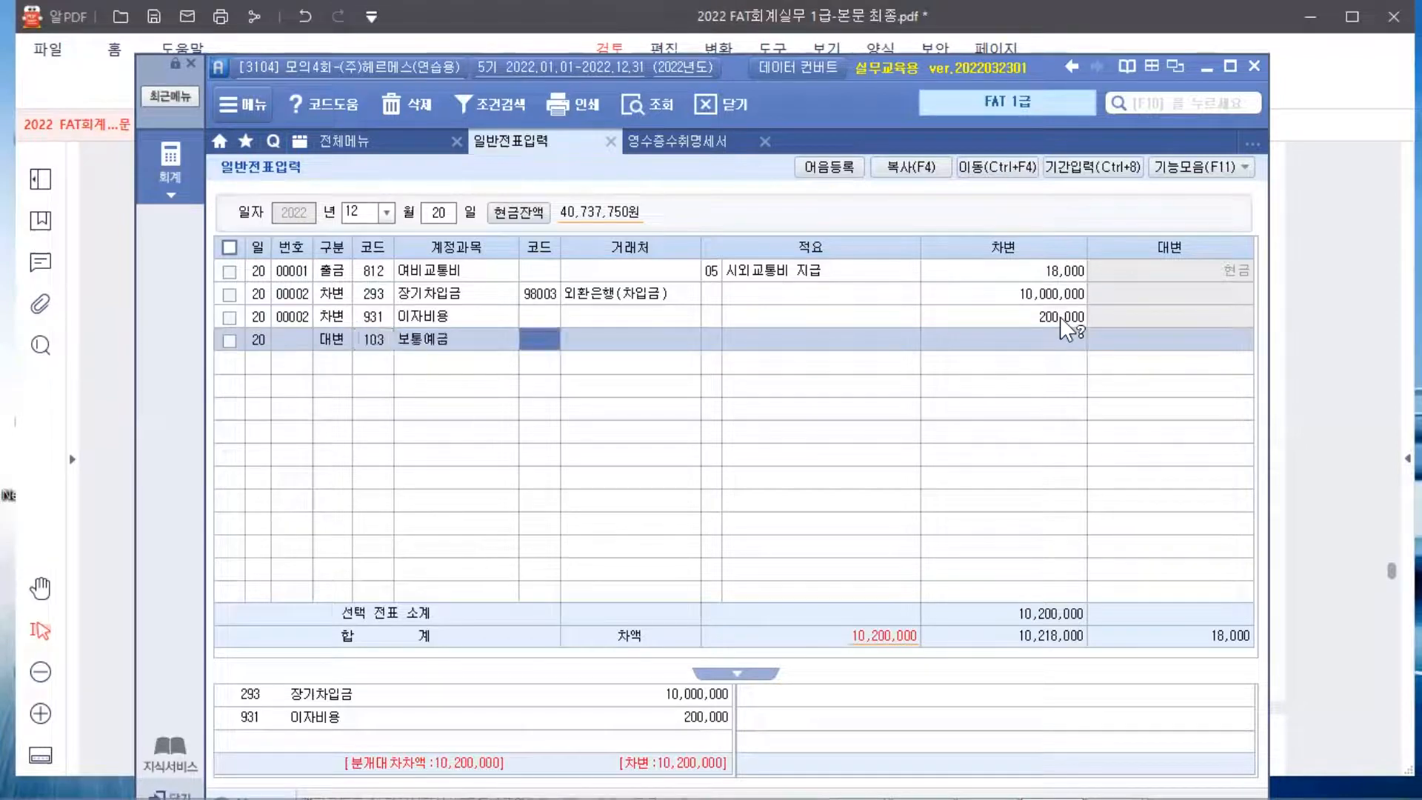
key(F2)
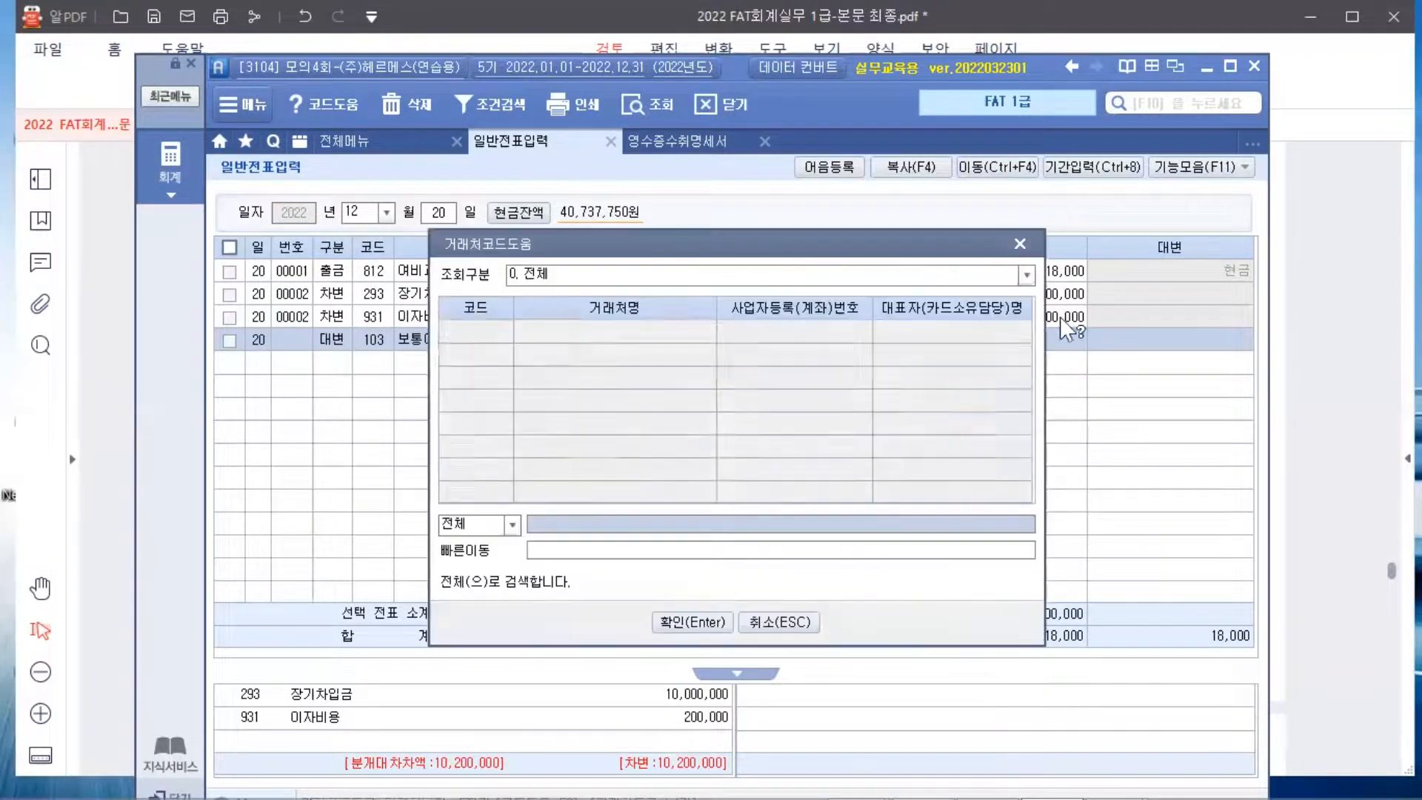
key(Return)
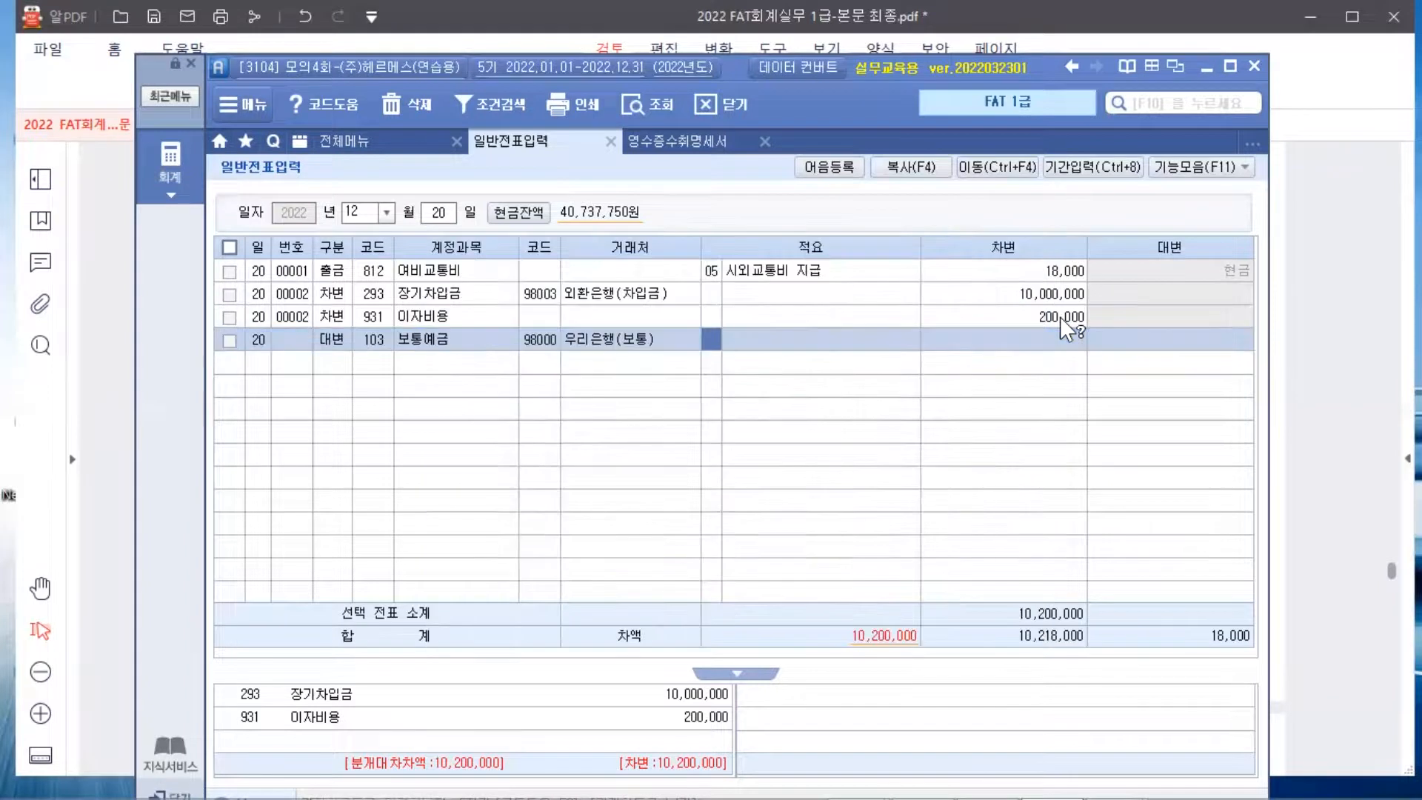
key(Return)
text(10200000)
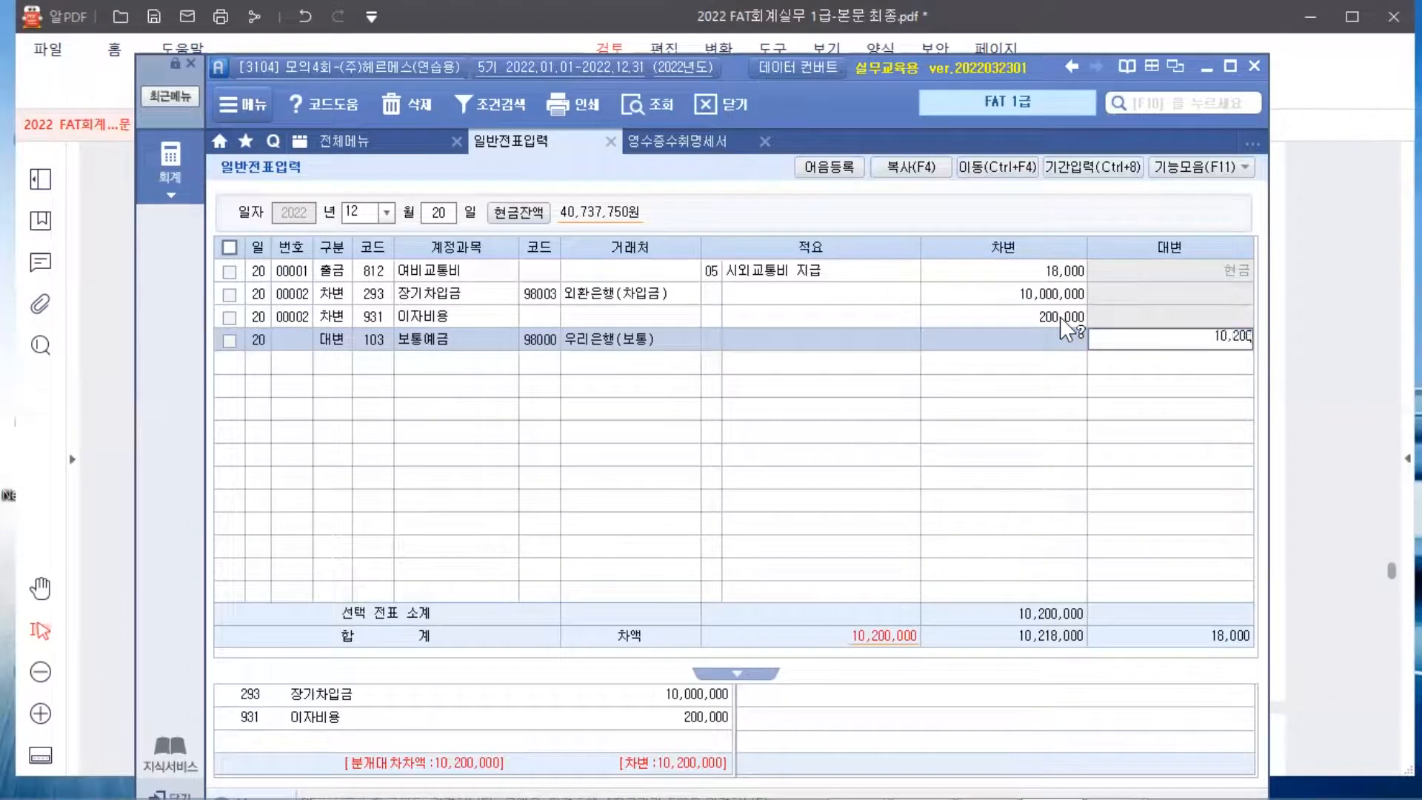
key(Return)
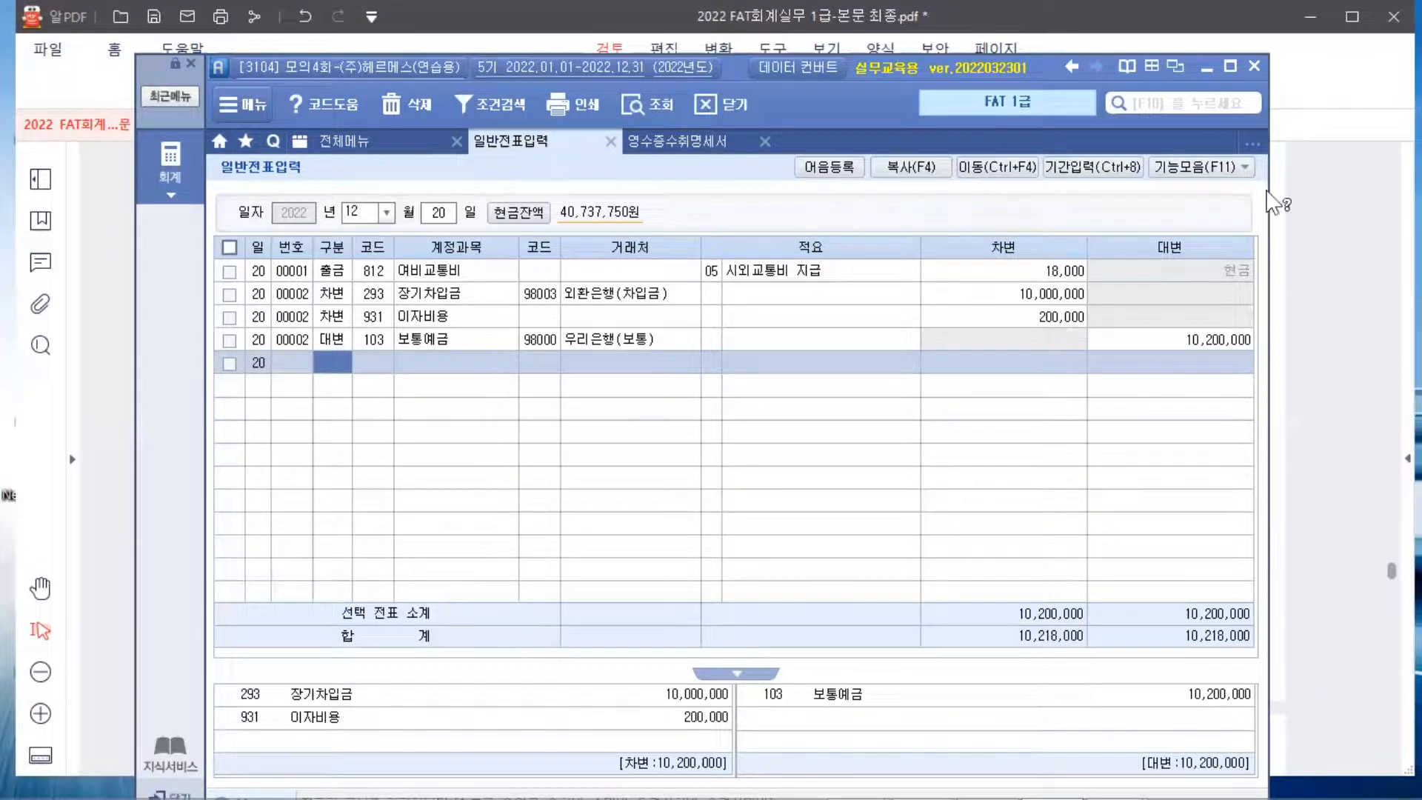
Show exercise 5 in the PDF, circle 6,000원 and 6,000,000원, and underline 단기매매차익
click(1350, 291)
scroll(1350, 290, down, 8)
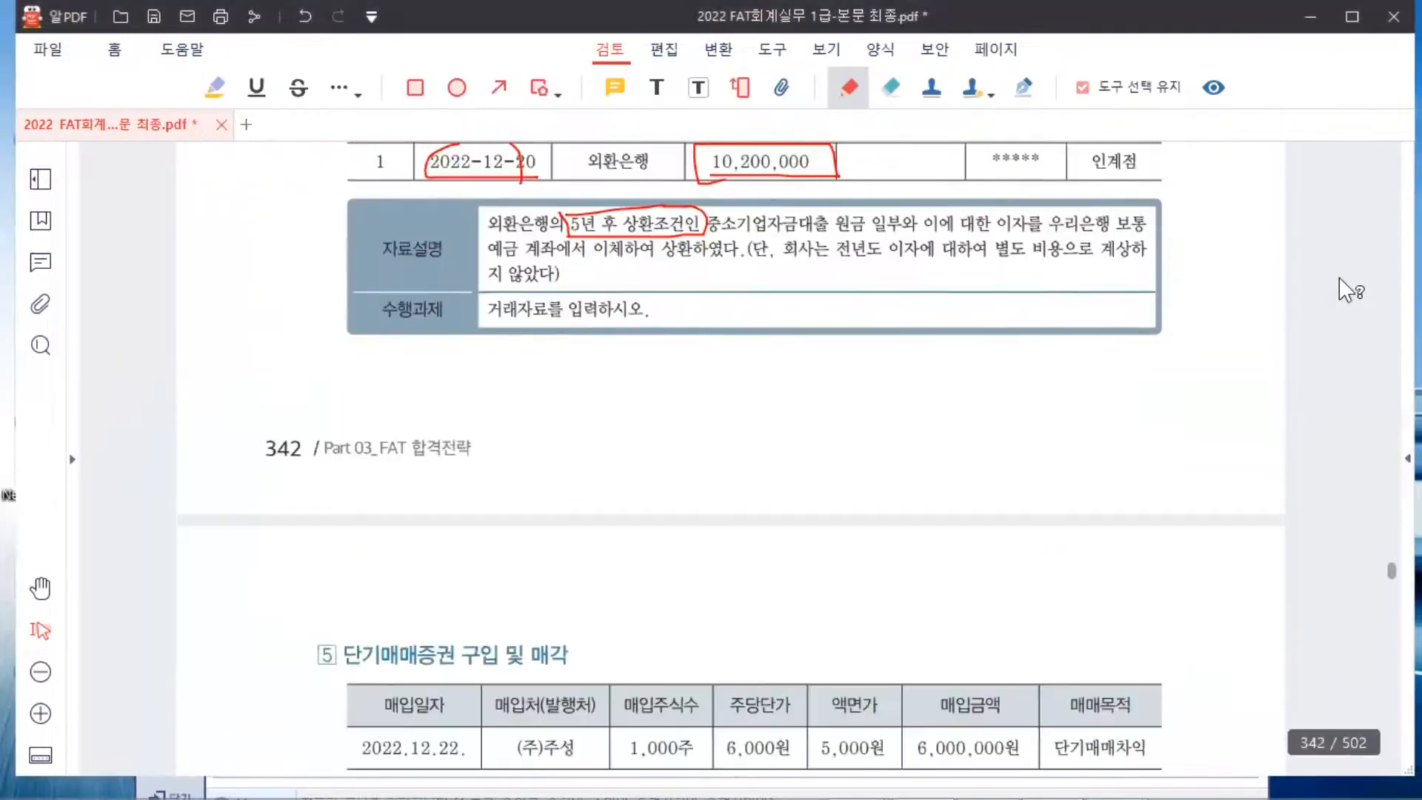
scroll(1349, 291, down, 2)
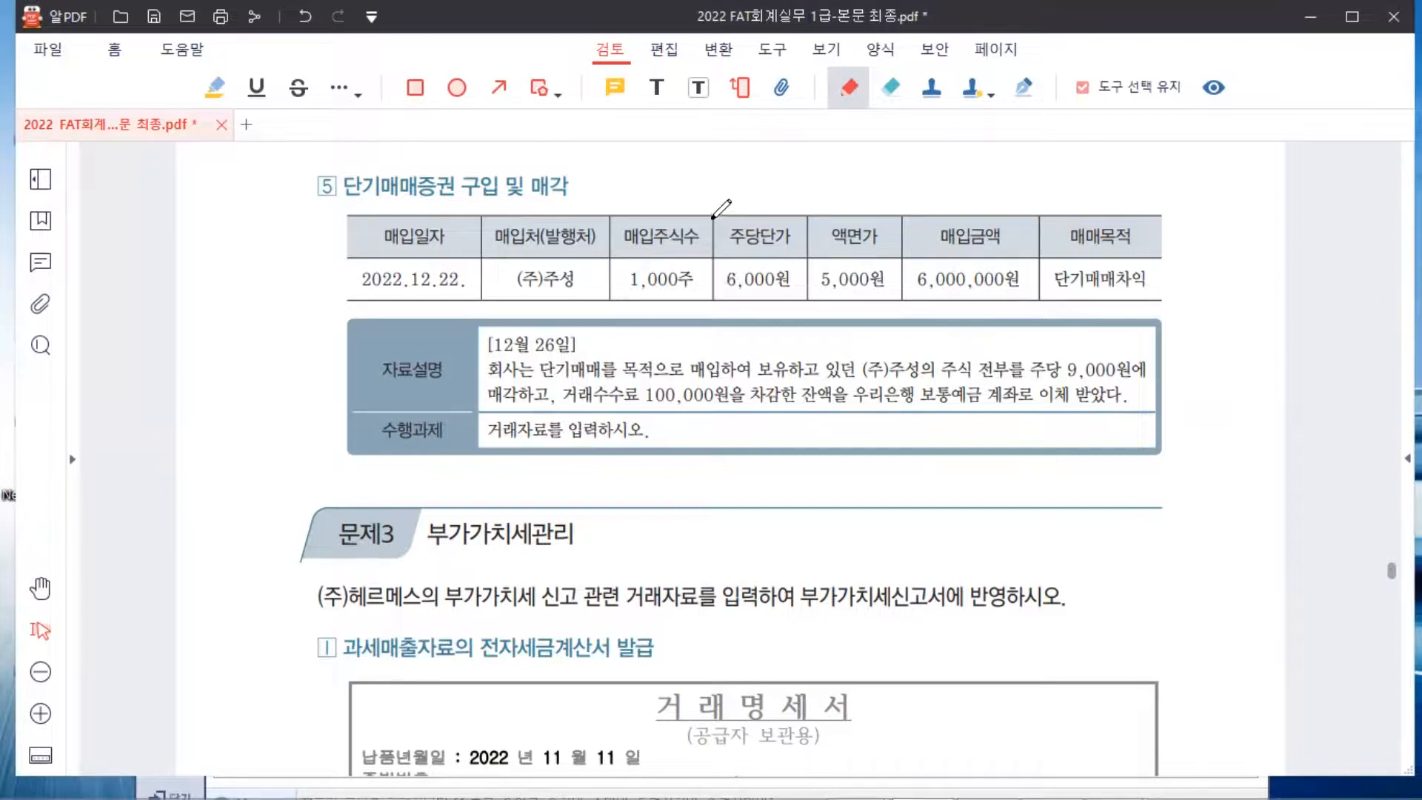
mouse_move(712, 218)
mouse_down()
mouse_move(719, 289)
mouse_move(798, 296)
mouse_move(807, 222)
mouse_move(712, 217)
mouse_up()
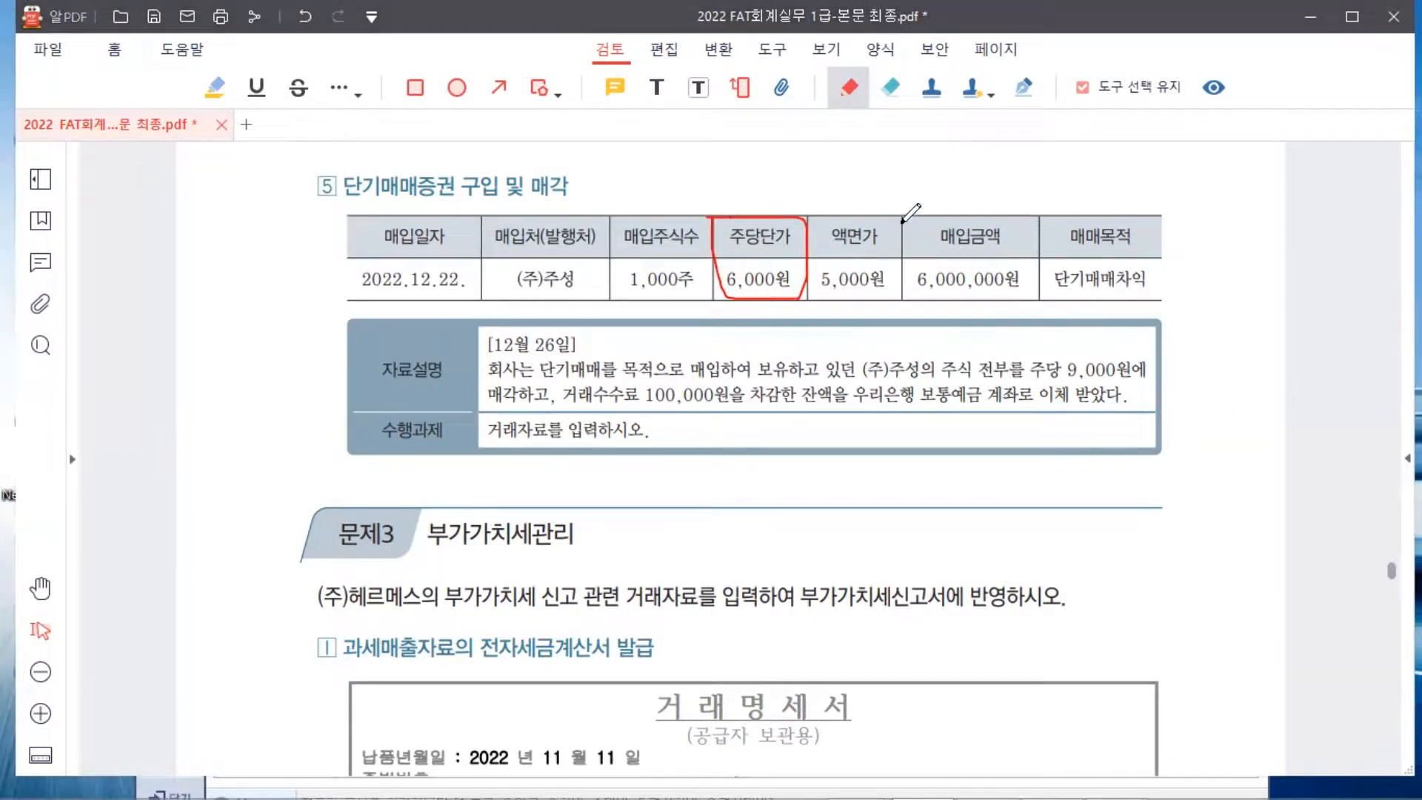
mouse_move(899, 222)
mouse_down()
mouse_move(919, 293)
mouse_move(1021, 294)
mouse_move(1025, 214)
mouse_move(898, 219)
mouse_up()
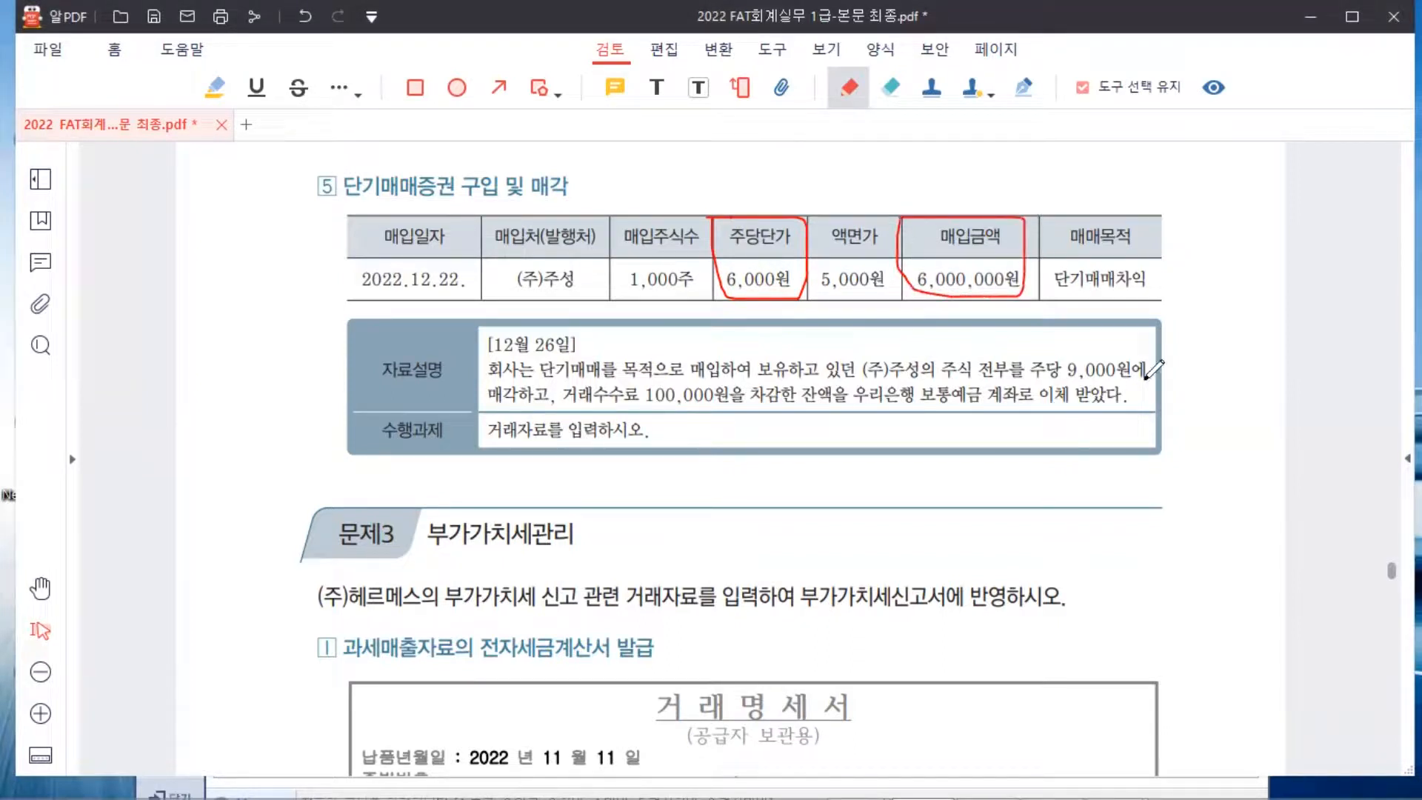
drag(1055, 297, 1148, 295)
Box 주당 9,000원 with the rectangle tool and underline the 100,000원 transaction fee
click(415, 87)
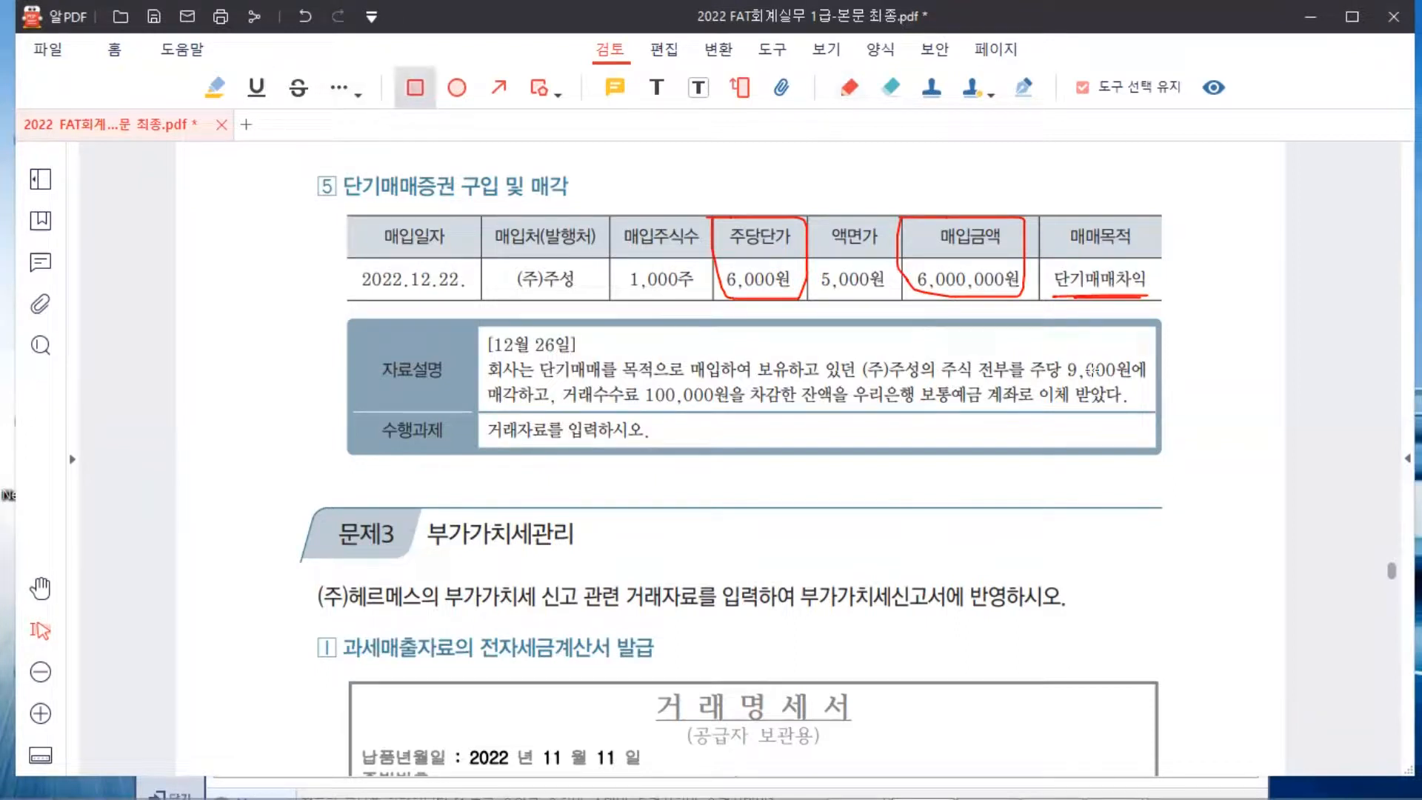
mouse_move(1026, 351)
mouse_down()
mouse_move(1041, 381)
mouse_move(1150, 384)
mouse_up()
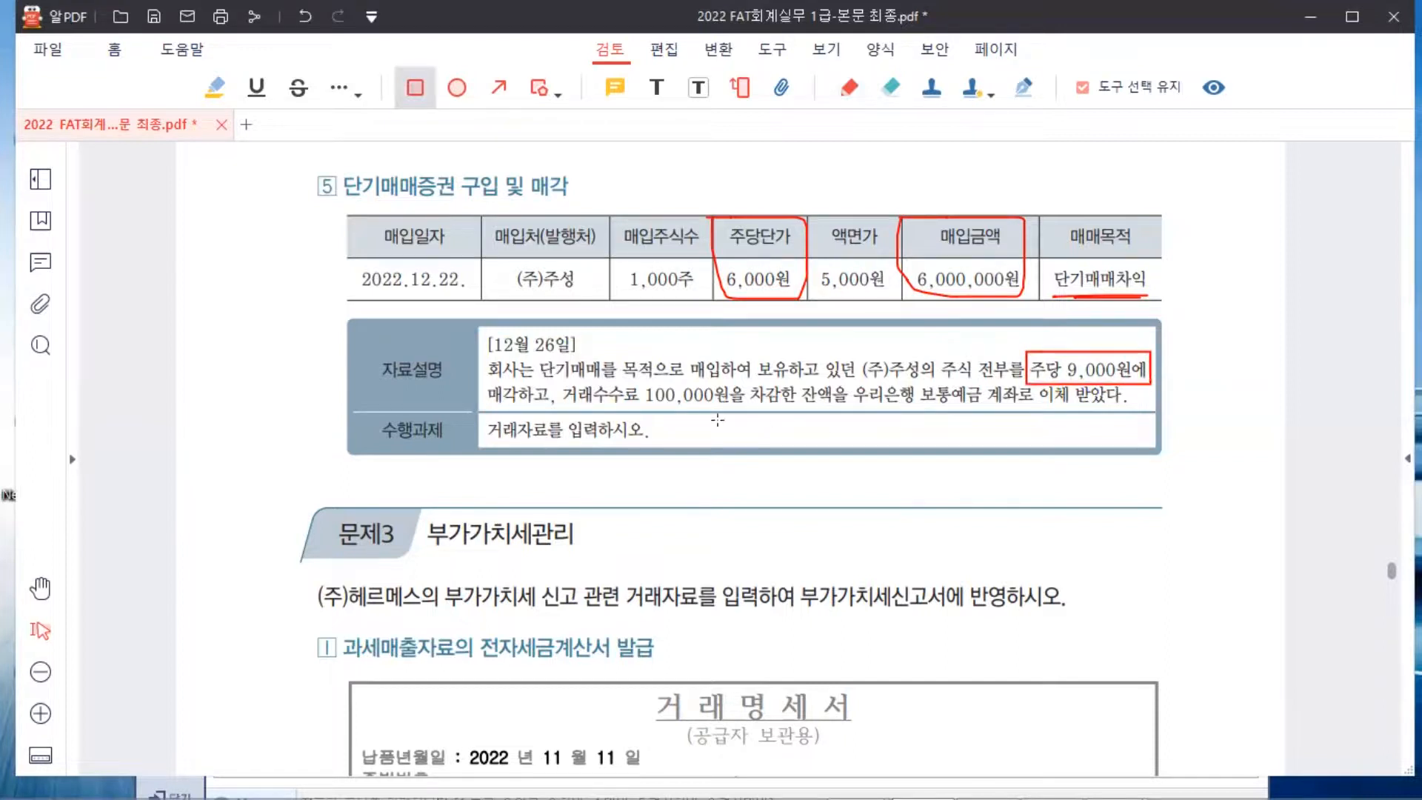
drag(561, 405, 741, 406)
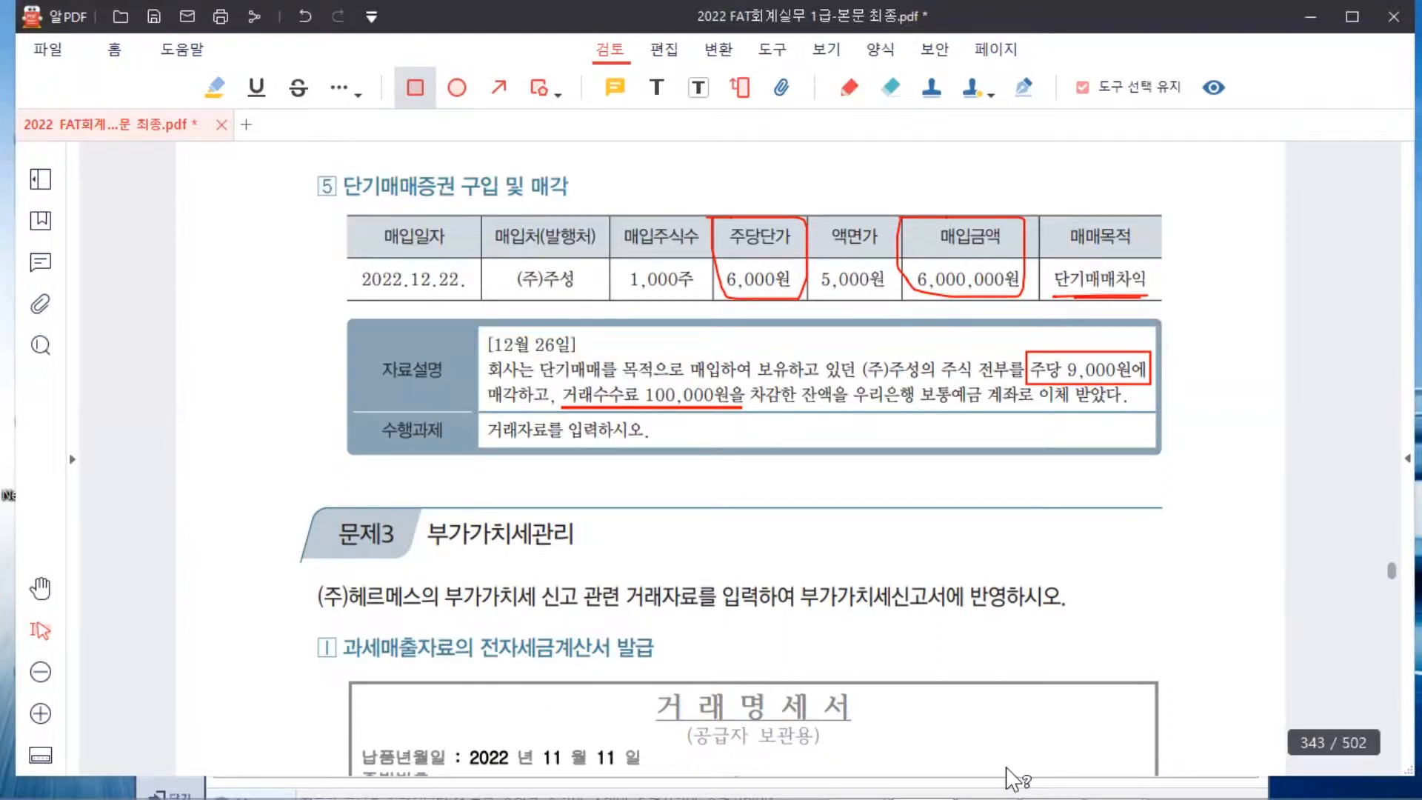
Return to Smart A and load the December 26 vouchers
click(1058, 770)
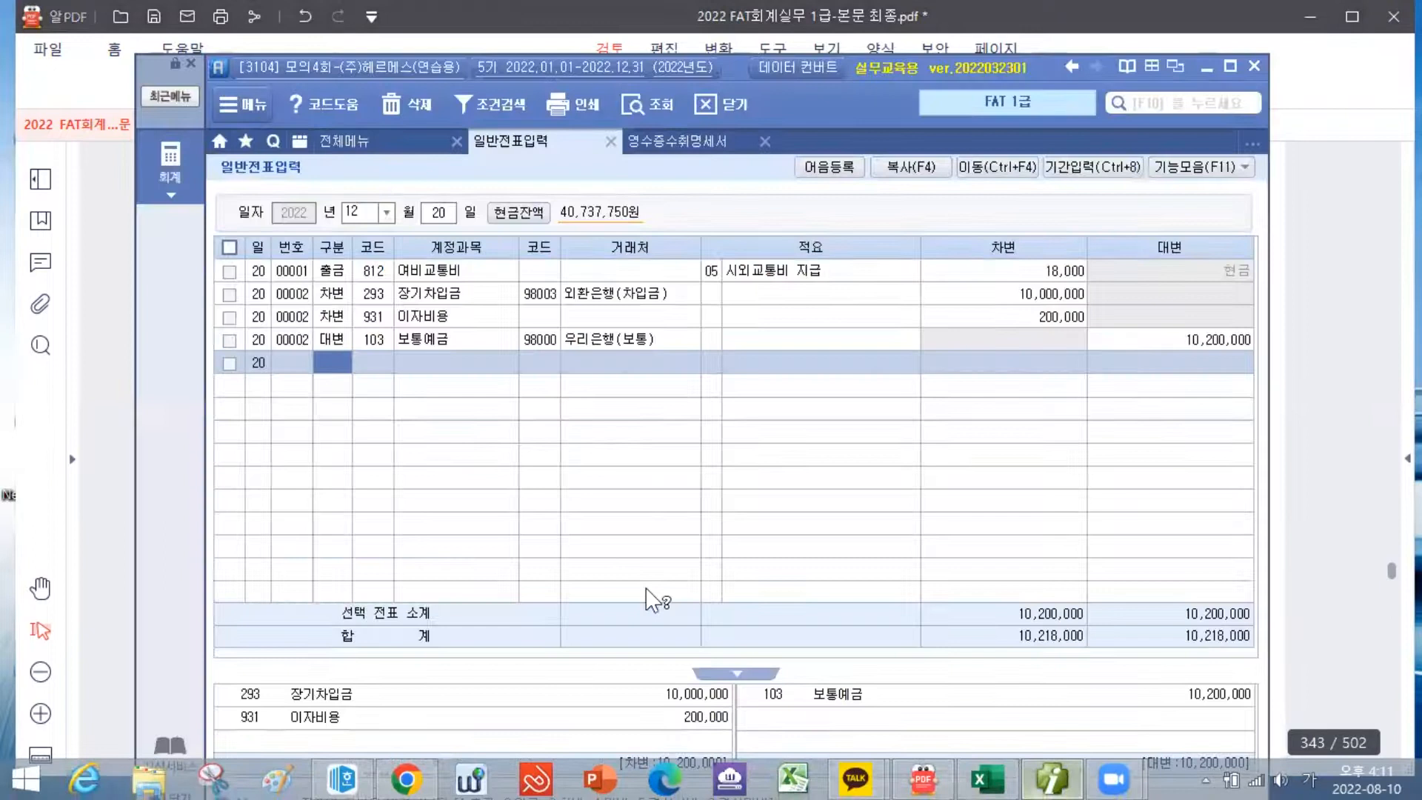
click(429, 215)
text(26)
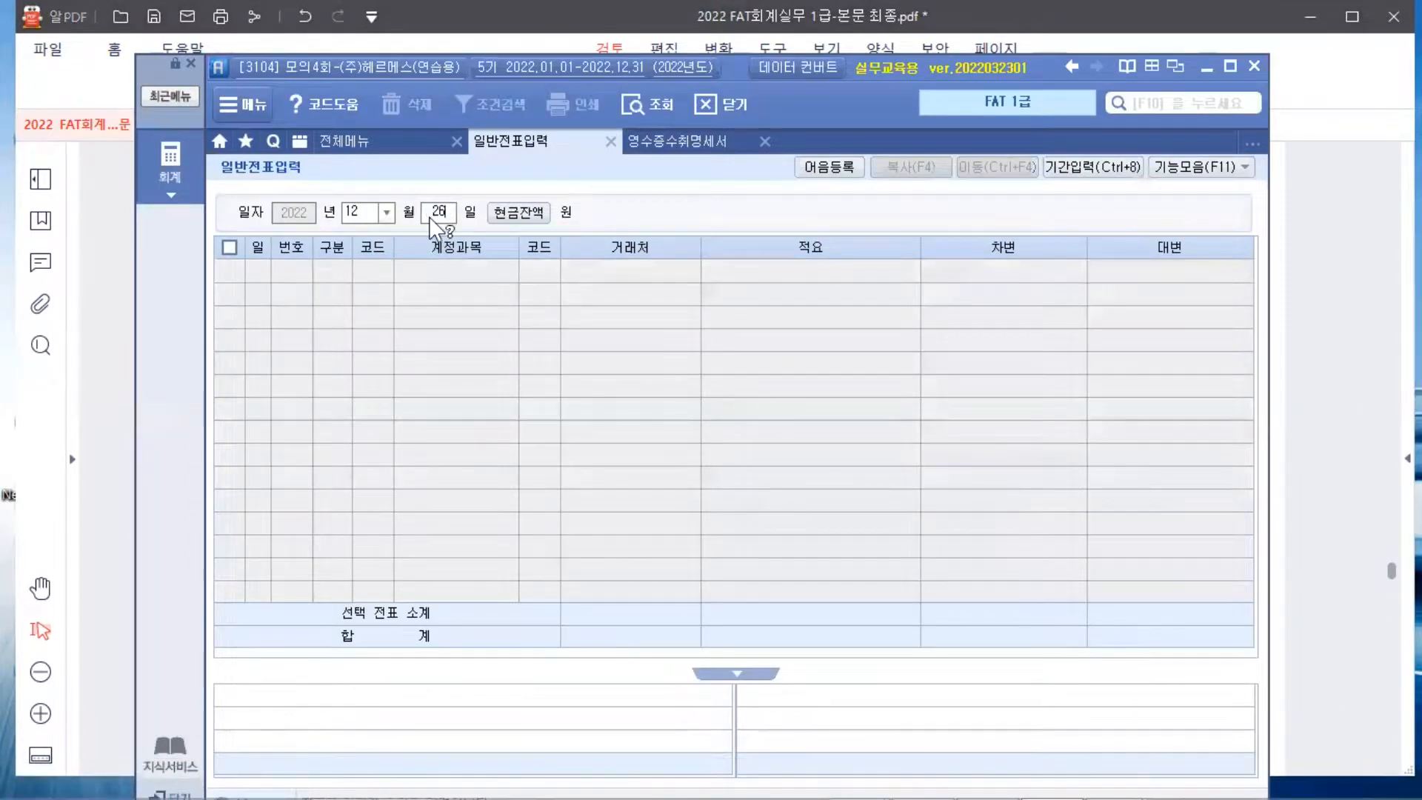
key(Return)
Credit 107 단기매매증권 6,000,000 on a new voucher line
text(4)
key(Return)
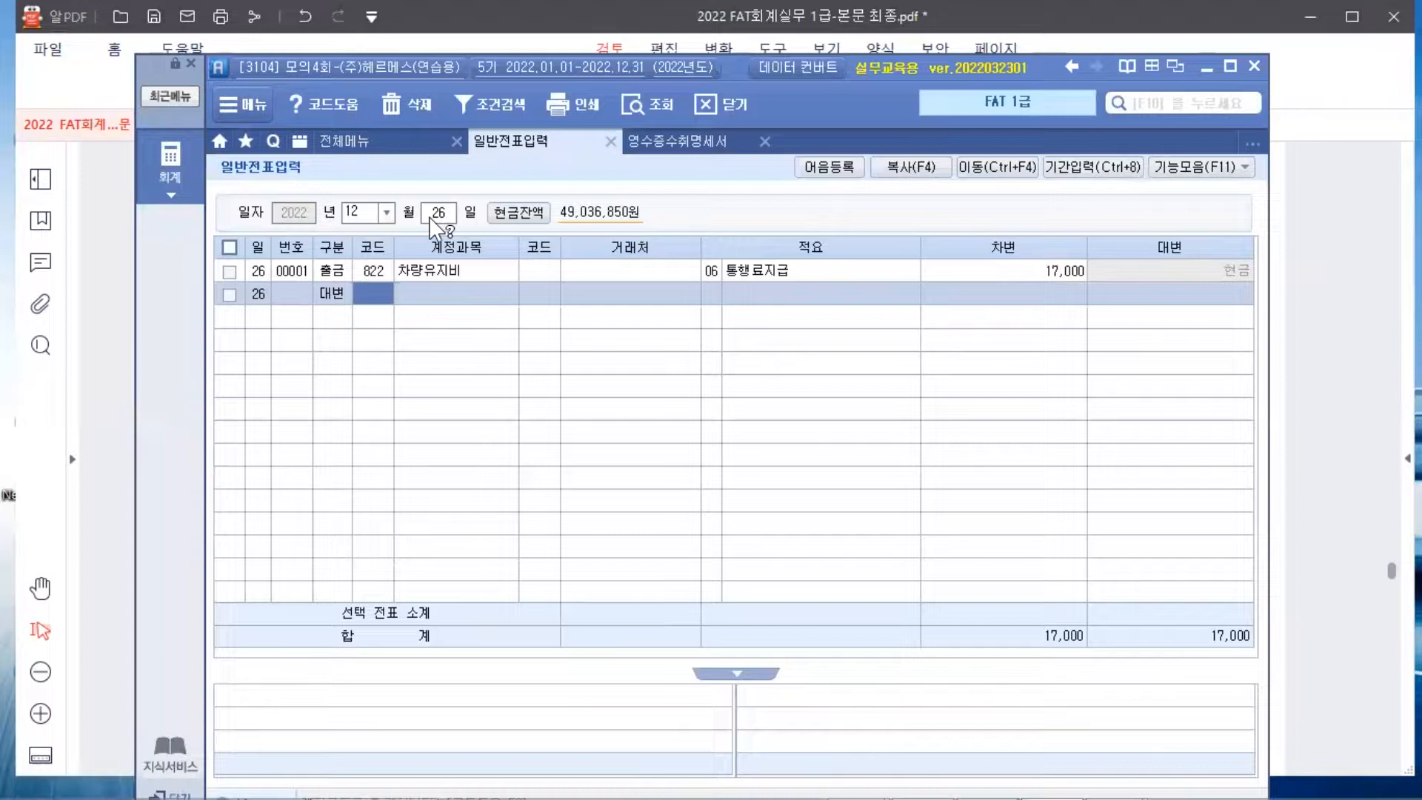
text(단기)
key(Return)
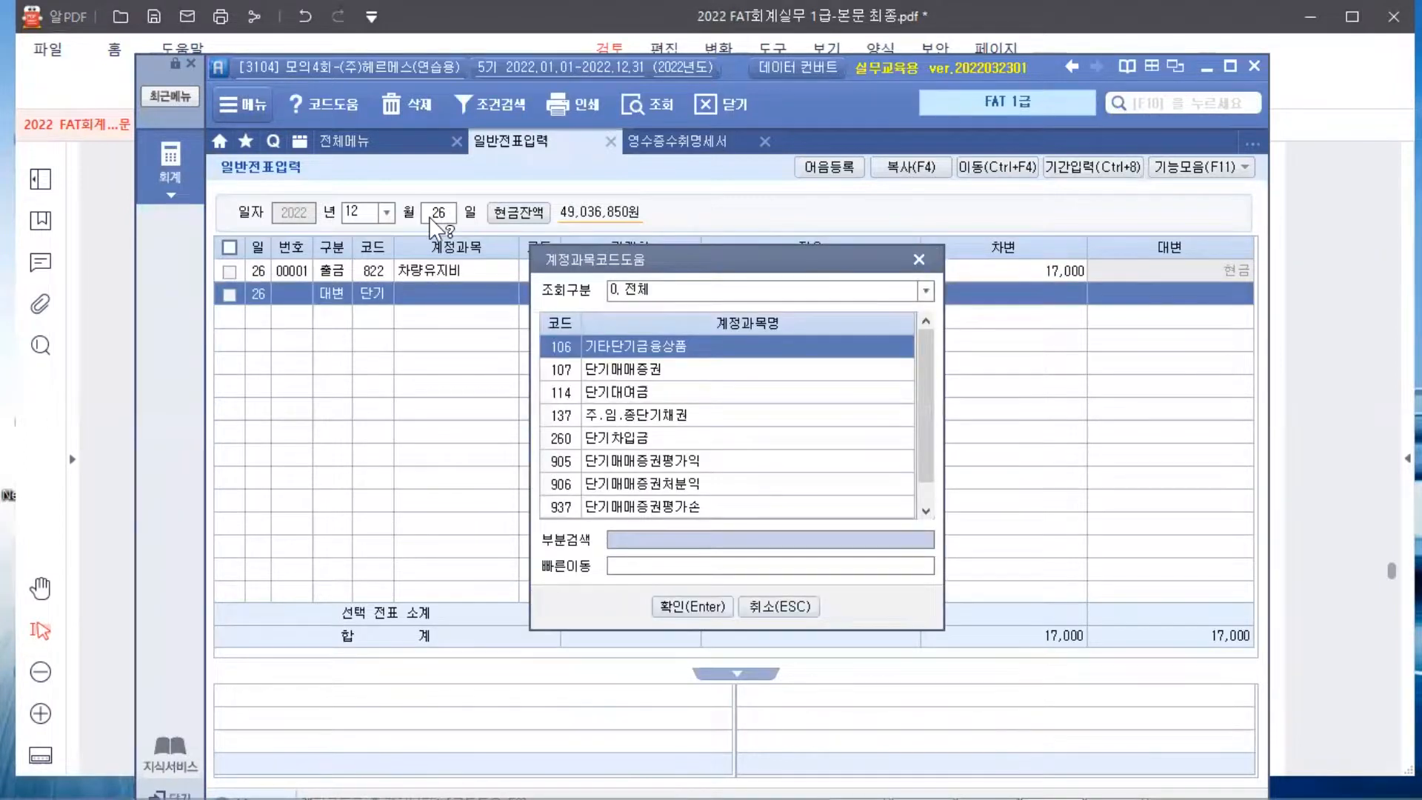
key(Down)
key(Return)
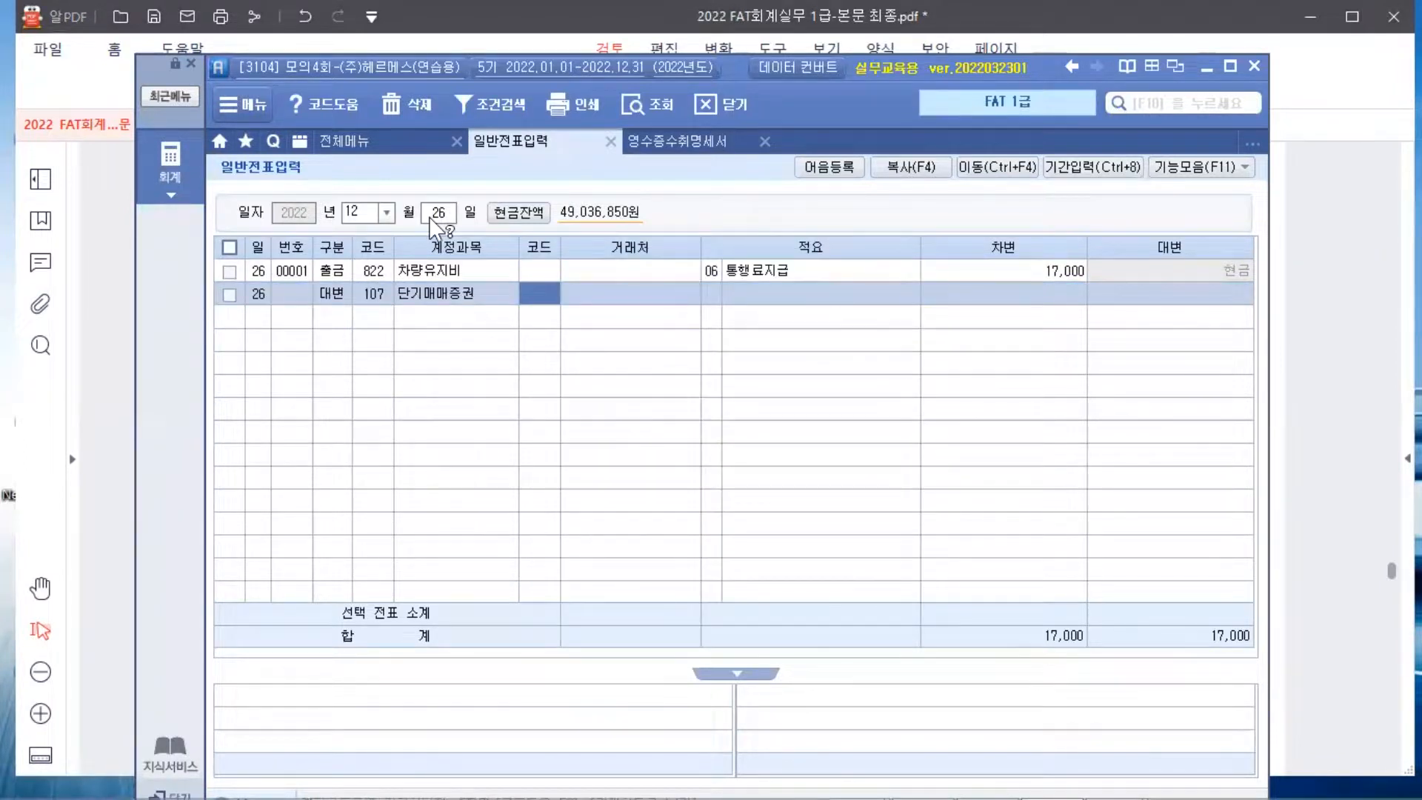
click(1161, 298)
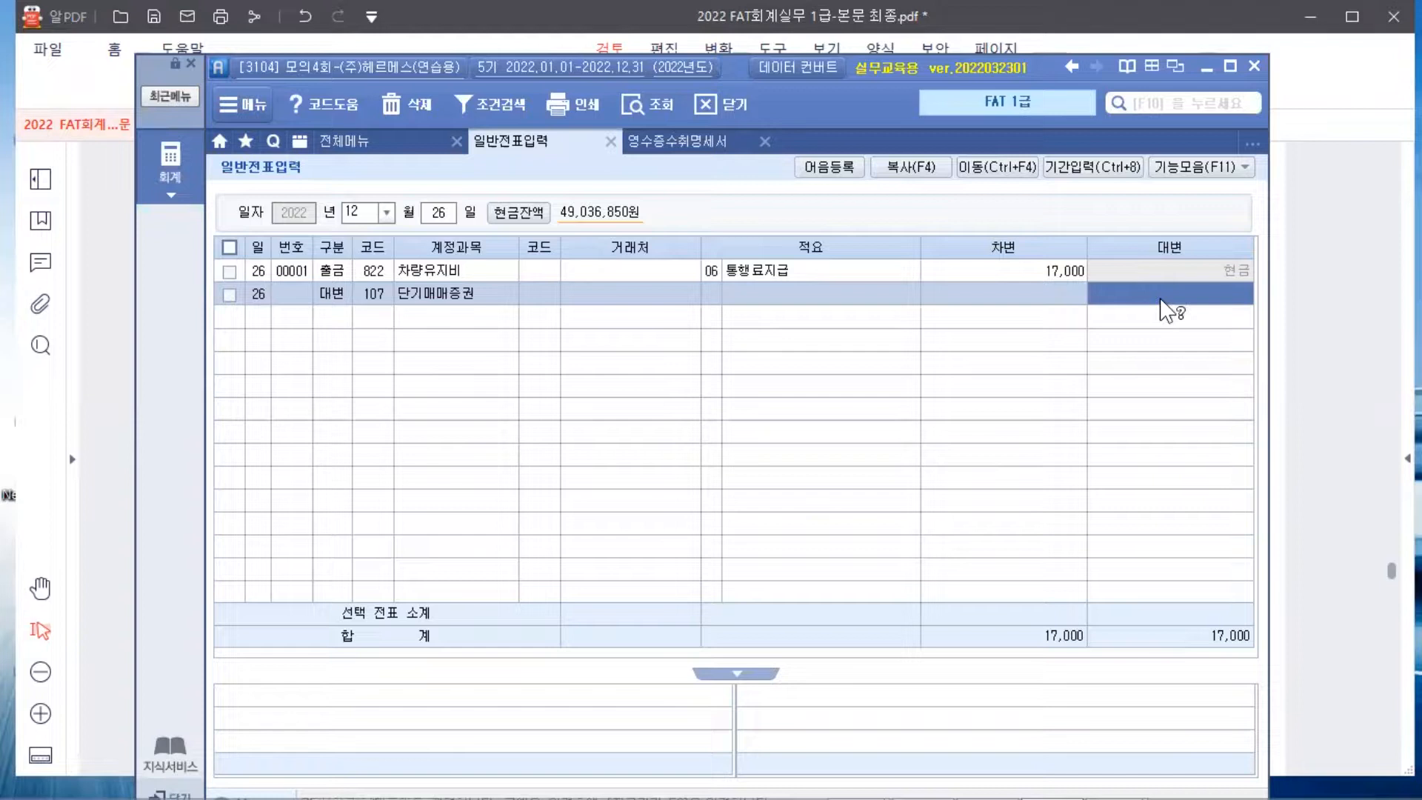
text(6000000)
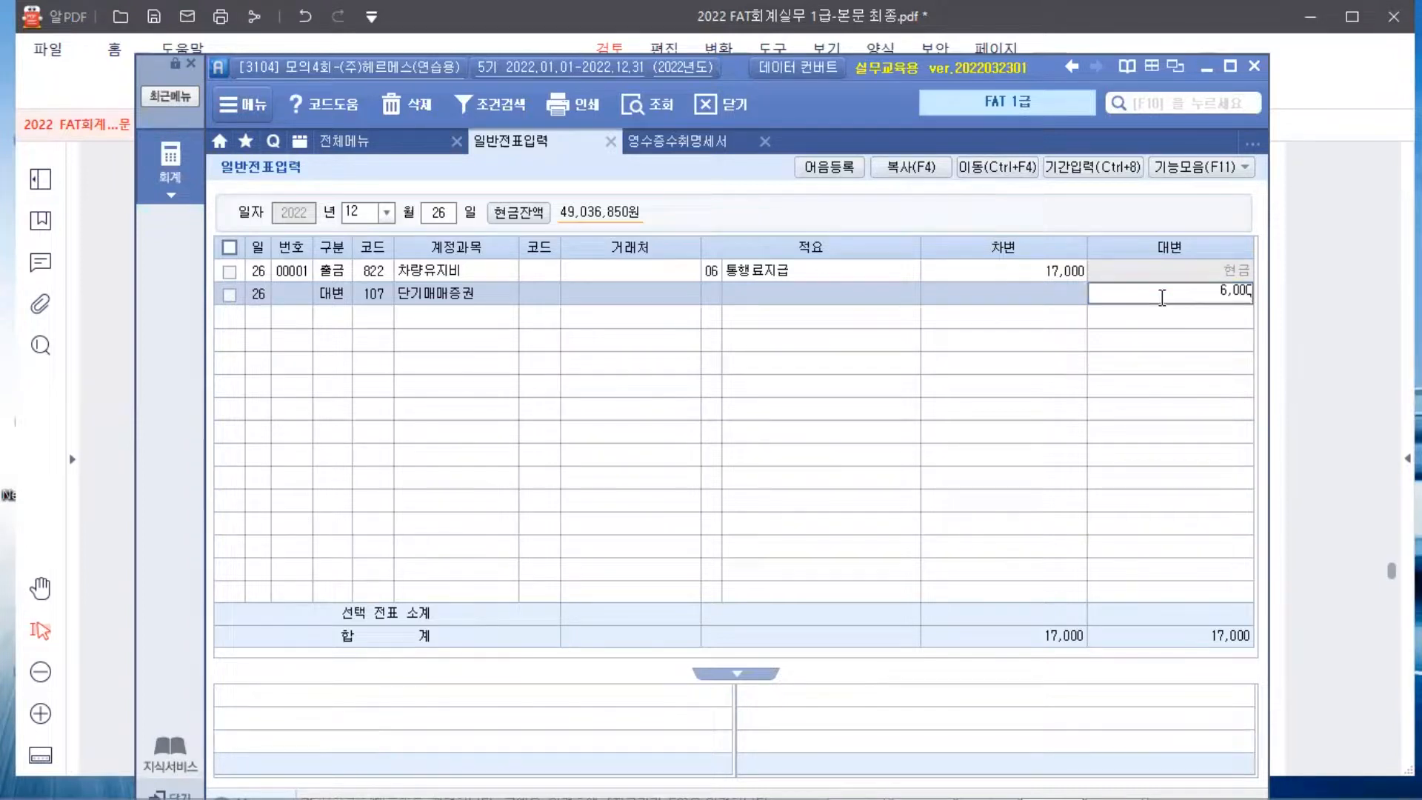
key(Return)
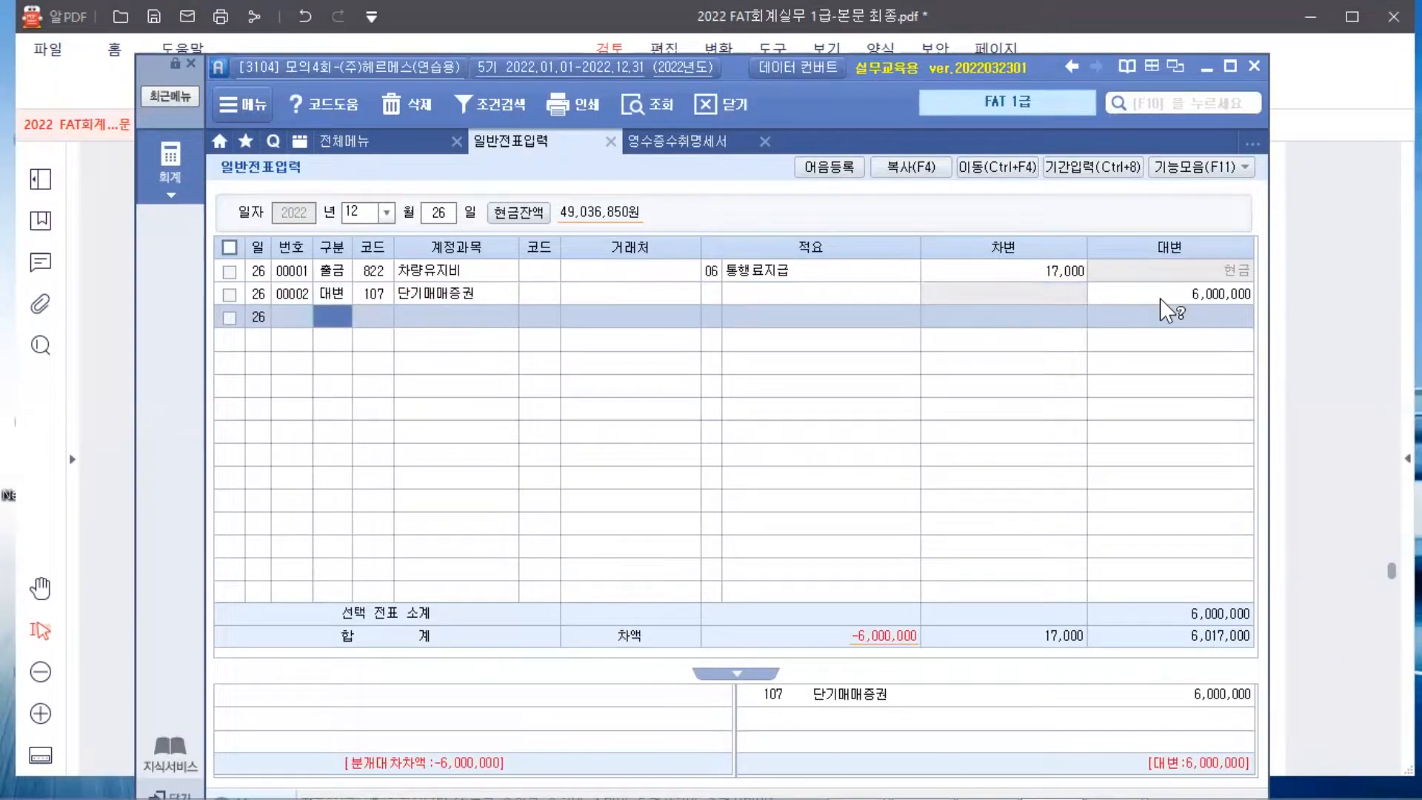
Add a debit line for 103 보통예금 with counterparty 98000 우리은행(보통)
text(3)
key(Return)
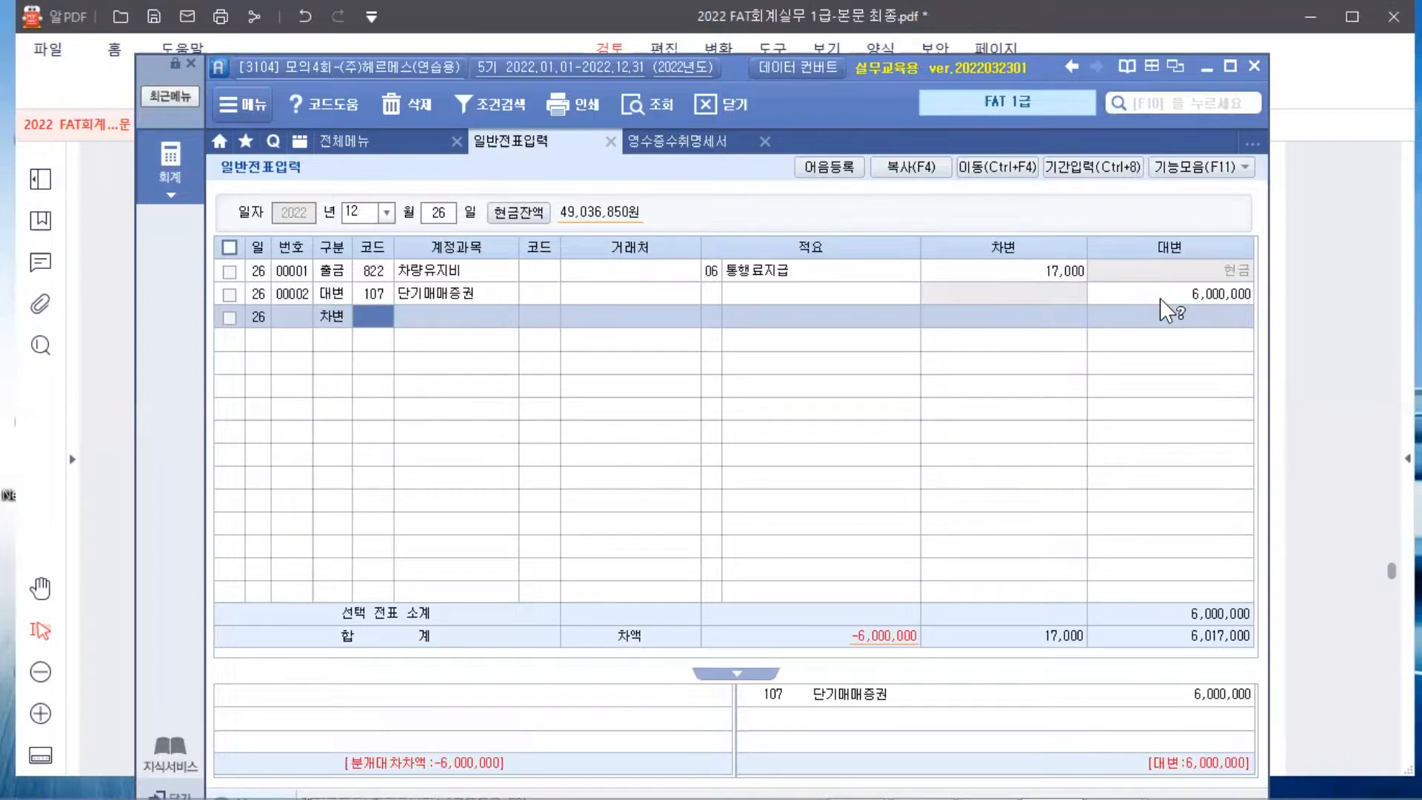
text(103)
key(Return)
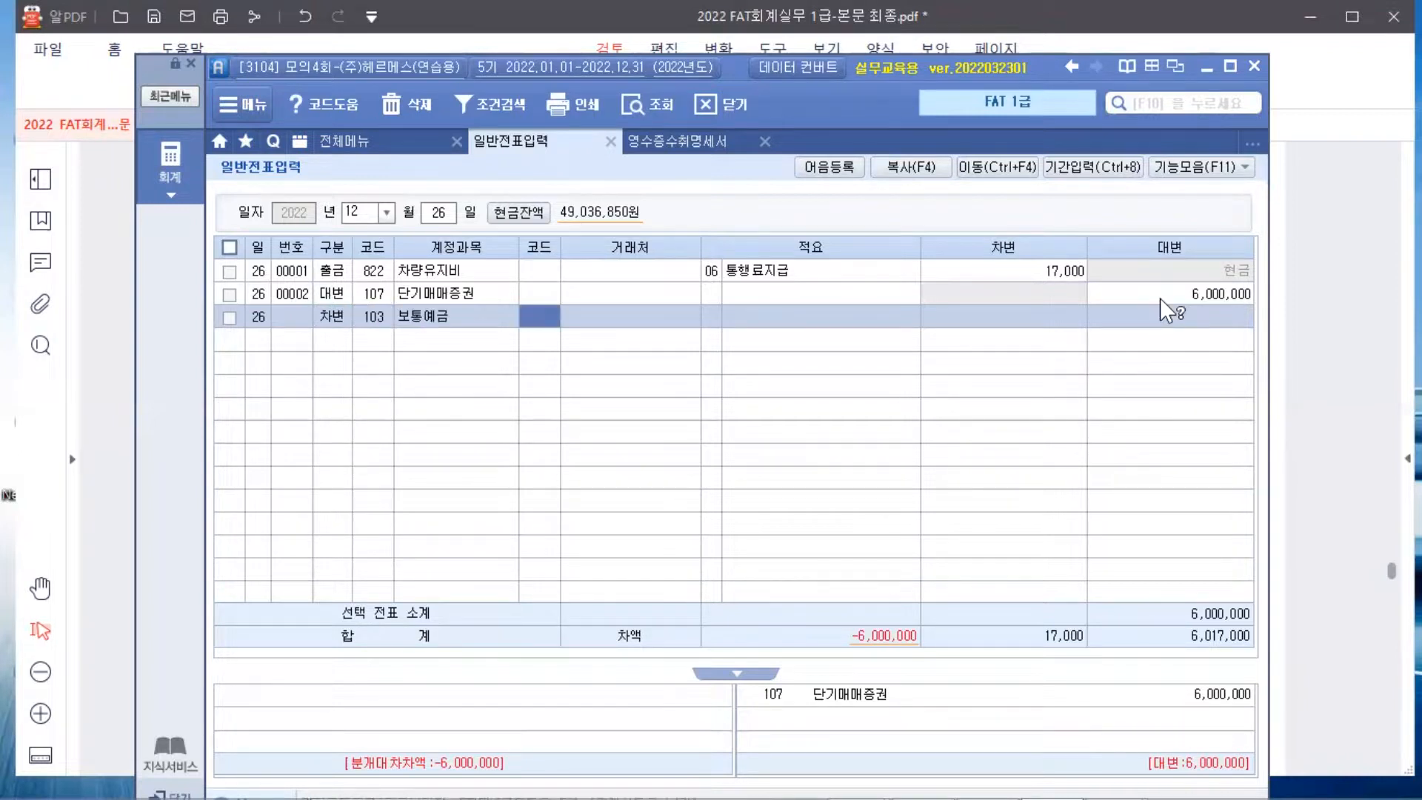
text(우리)
key(Return)
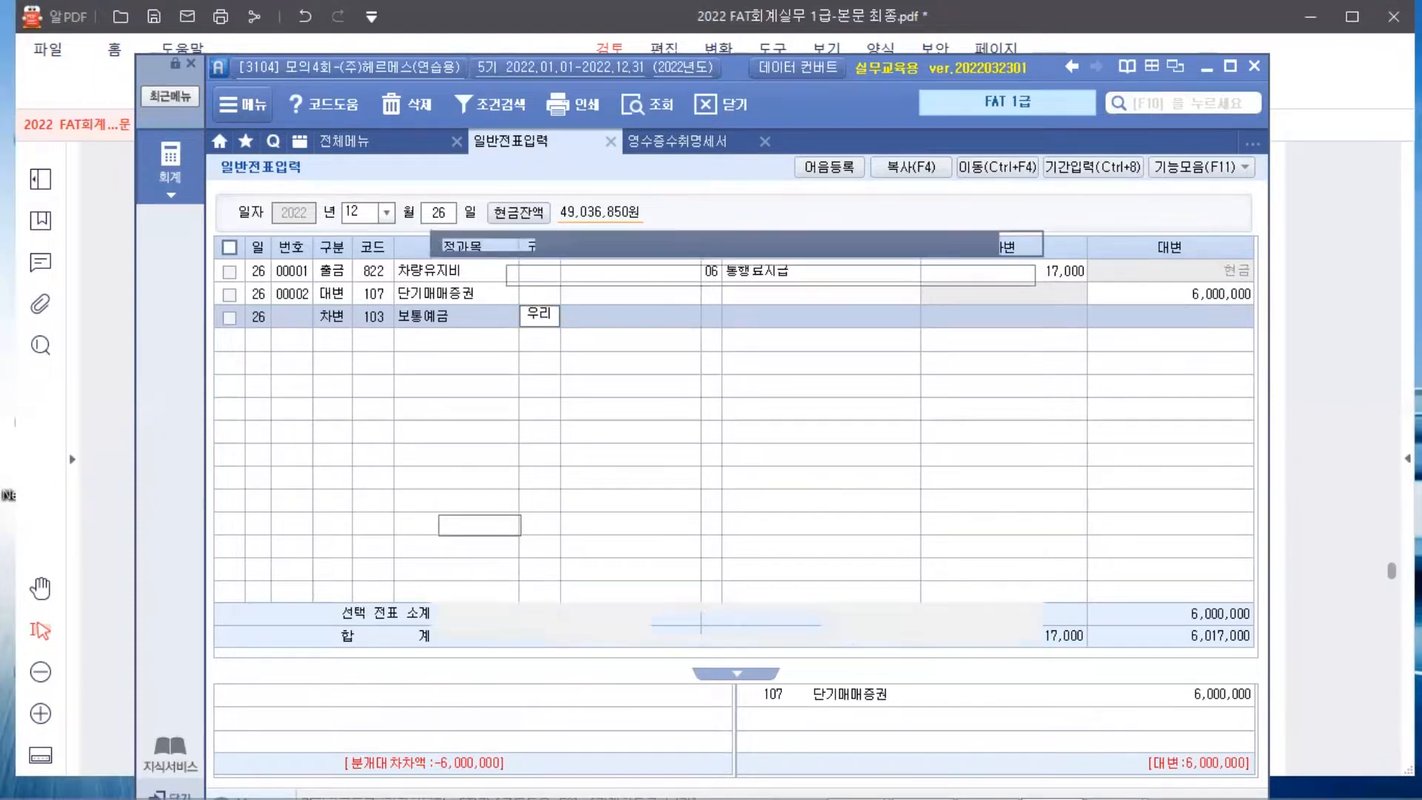
key(Return)
key(Return)
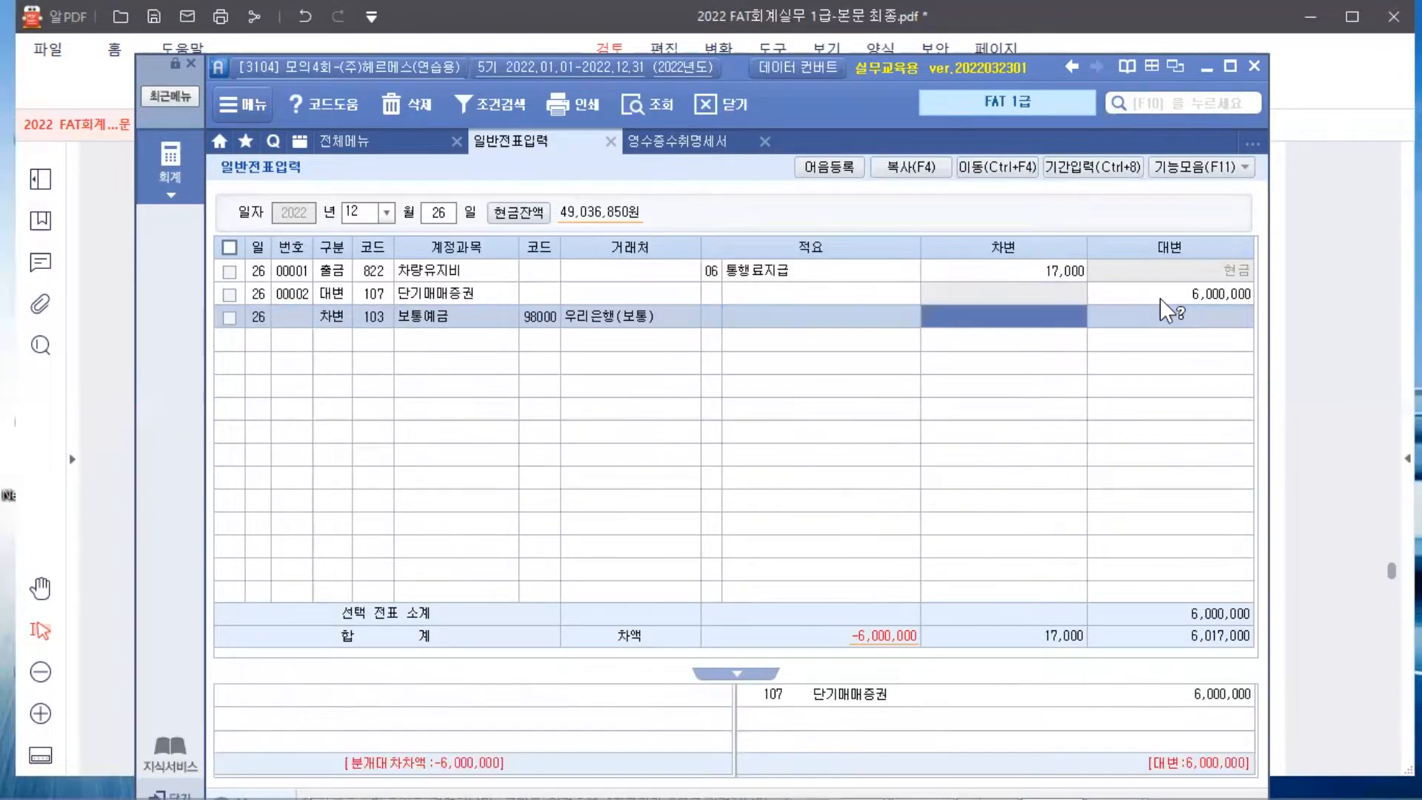
Compute 1,000 × 9,000 − 100,000 in the cell calculator and apply 8,900,000 as the debit
right_click(1005, 318)
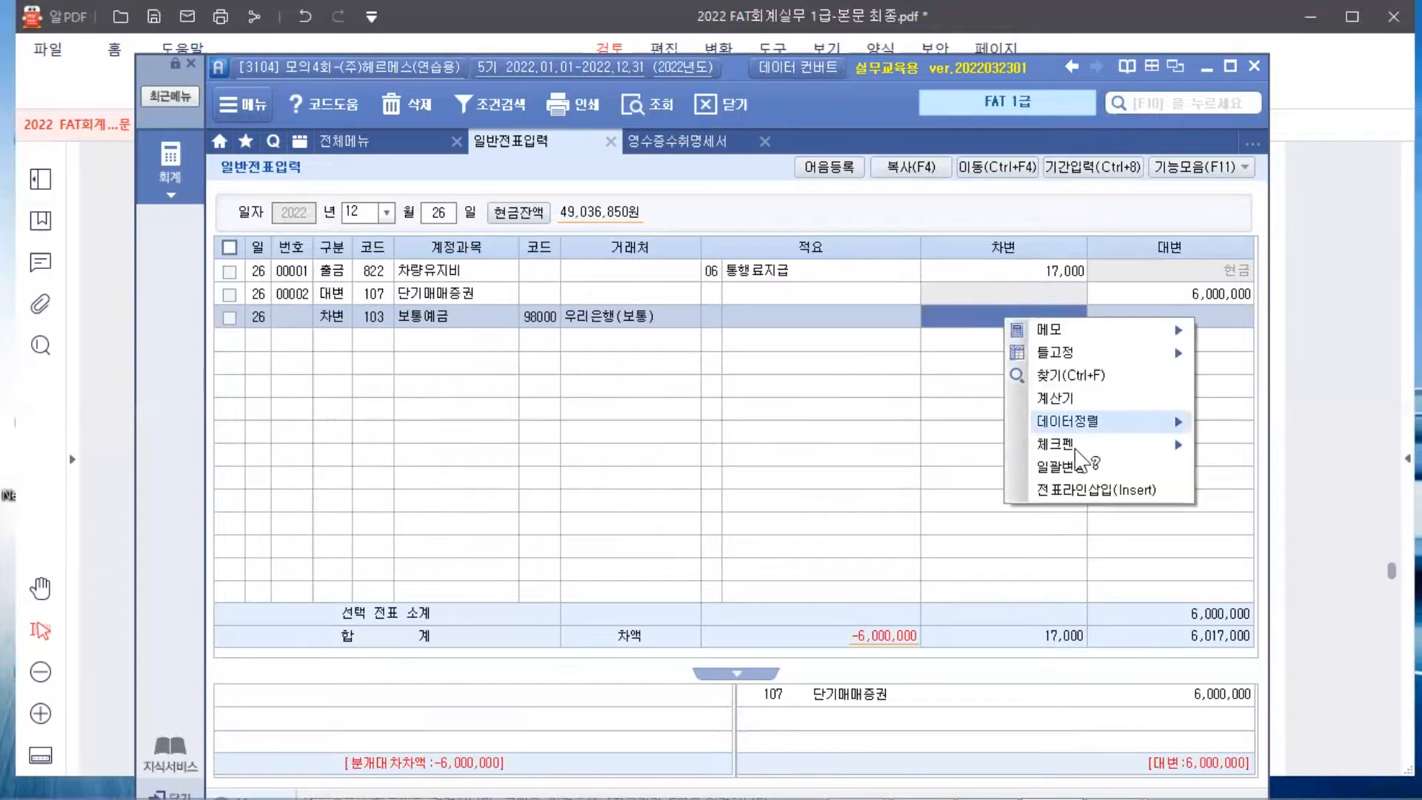
click(1068, 403)
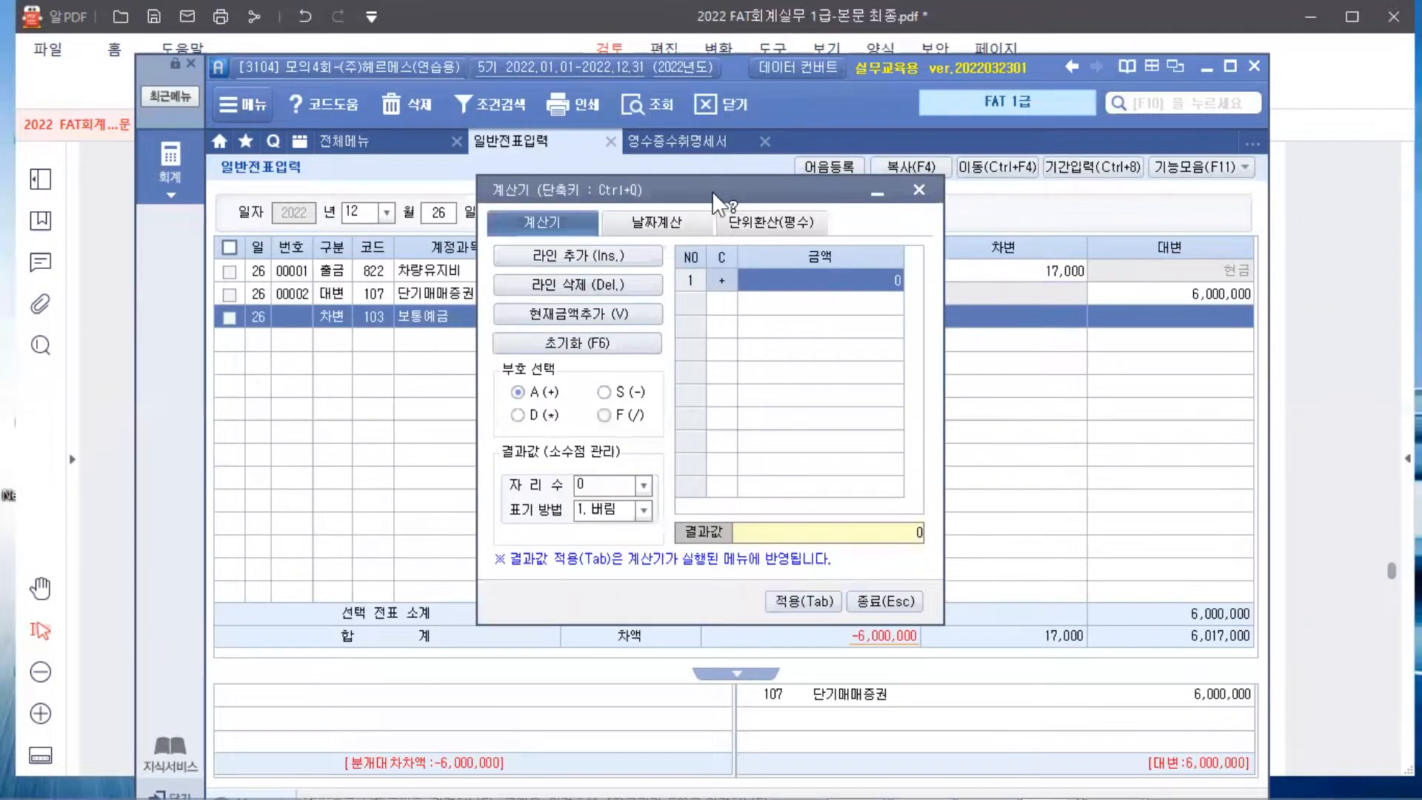
drag(713, 190, 682, 326)
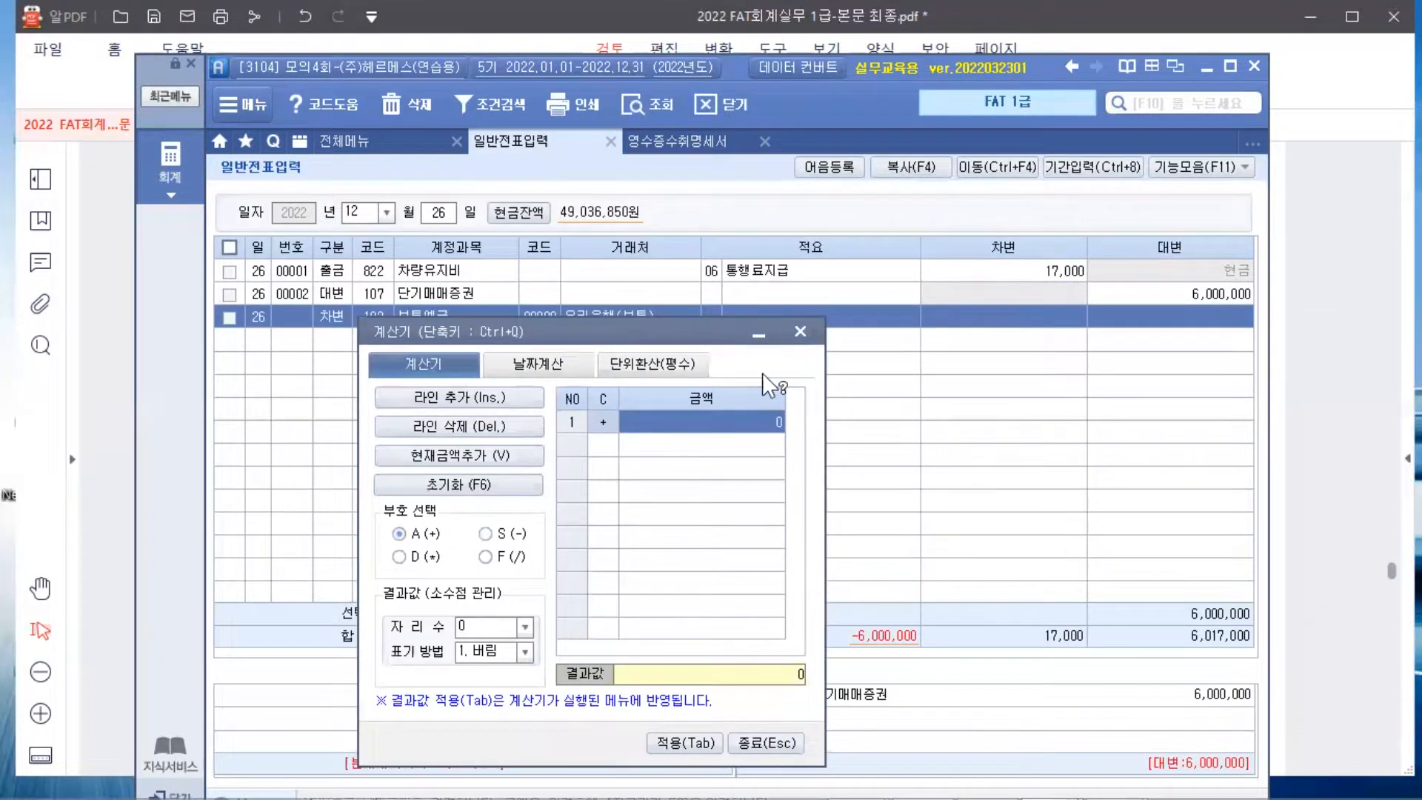
text(1000)
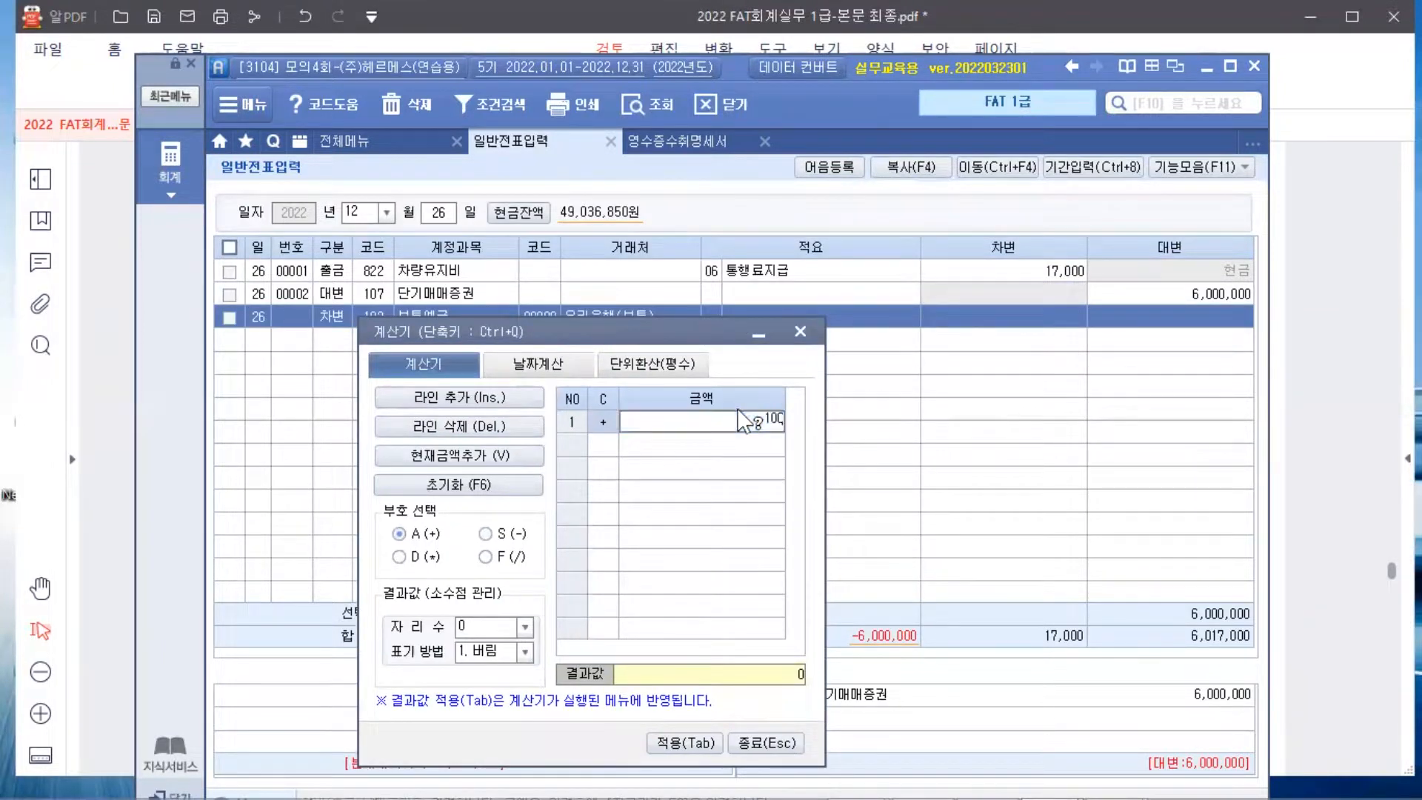
key(Return)
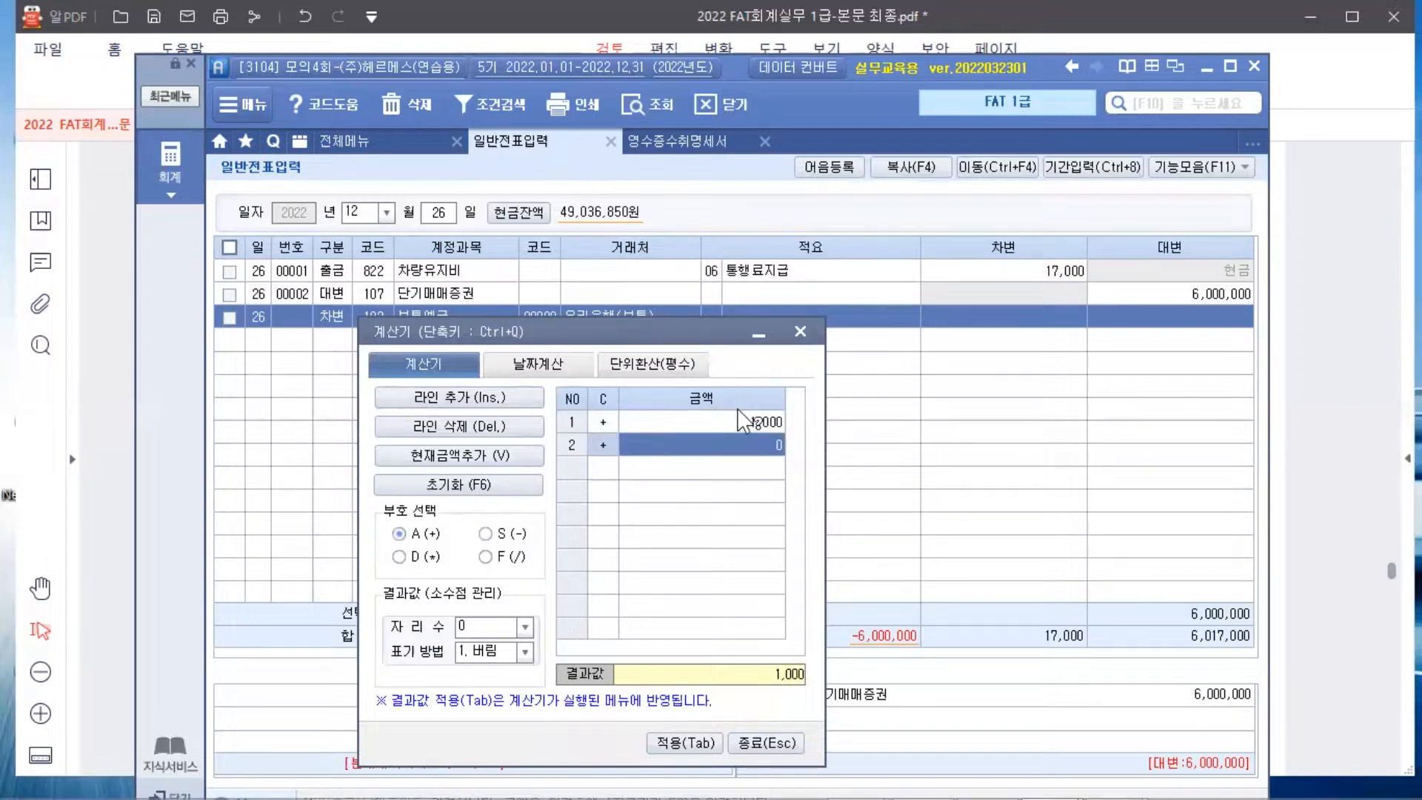
click(433, 553)
text(9000)
key(Return)
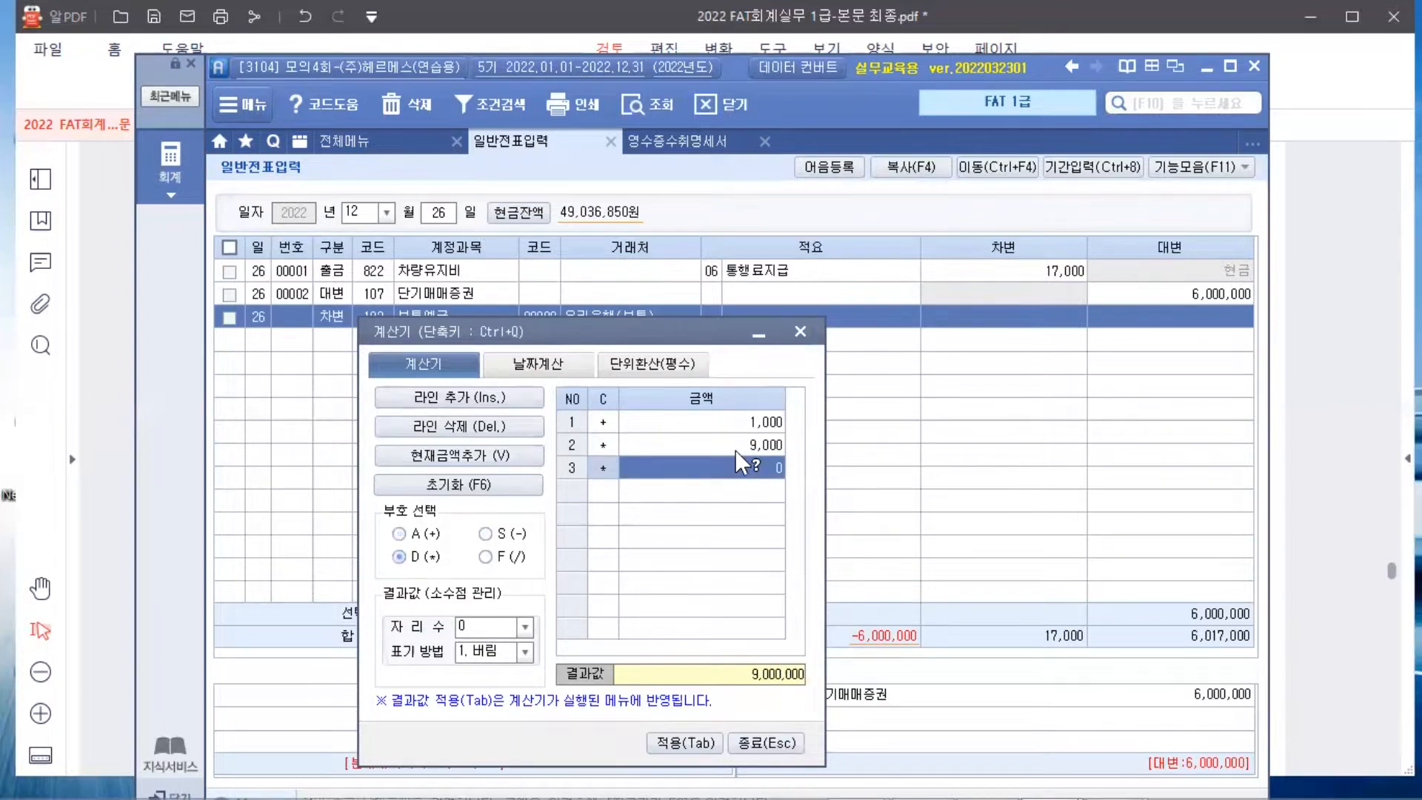
click(503, 534)
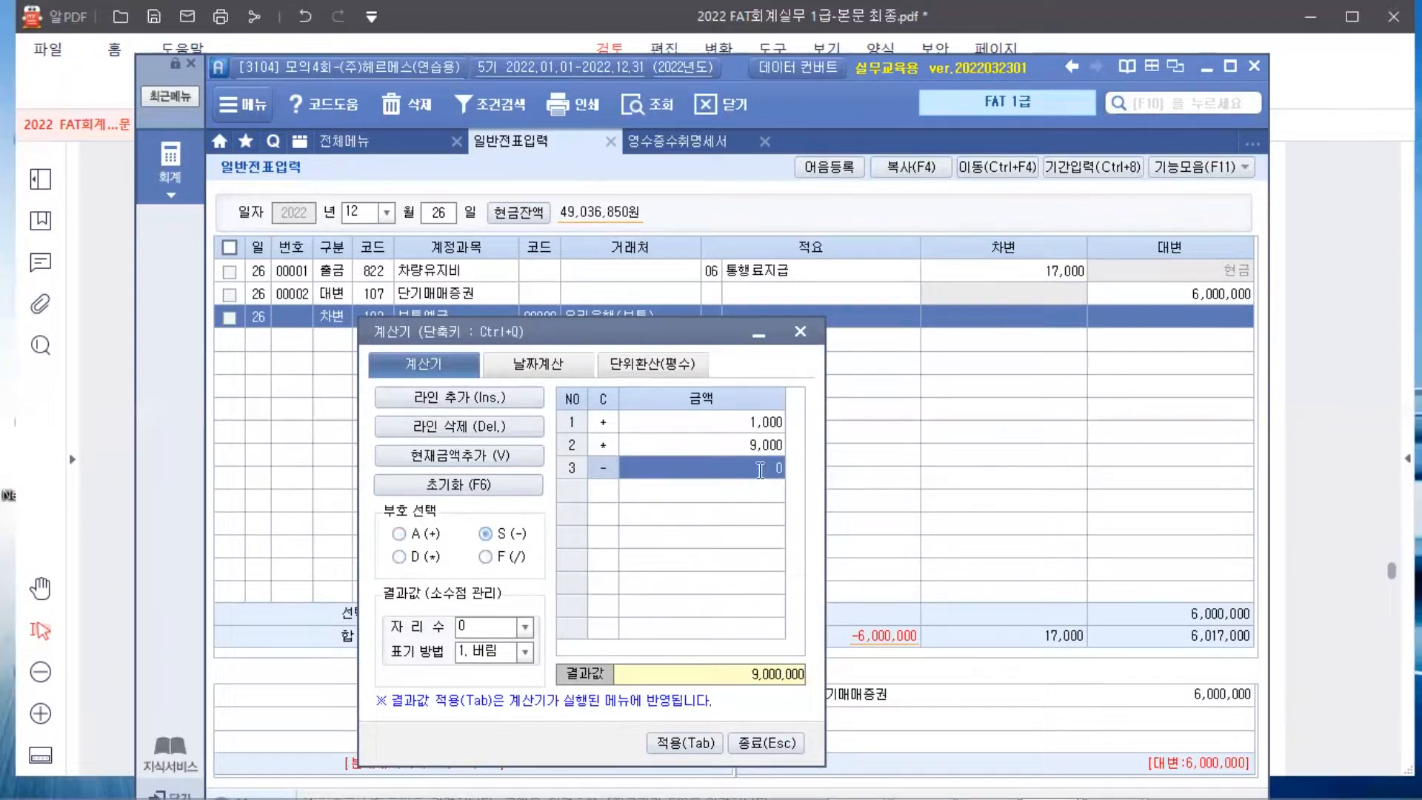
text(100,000)
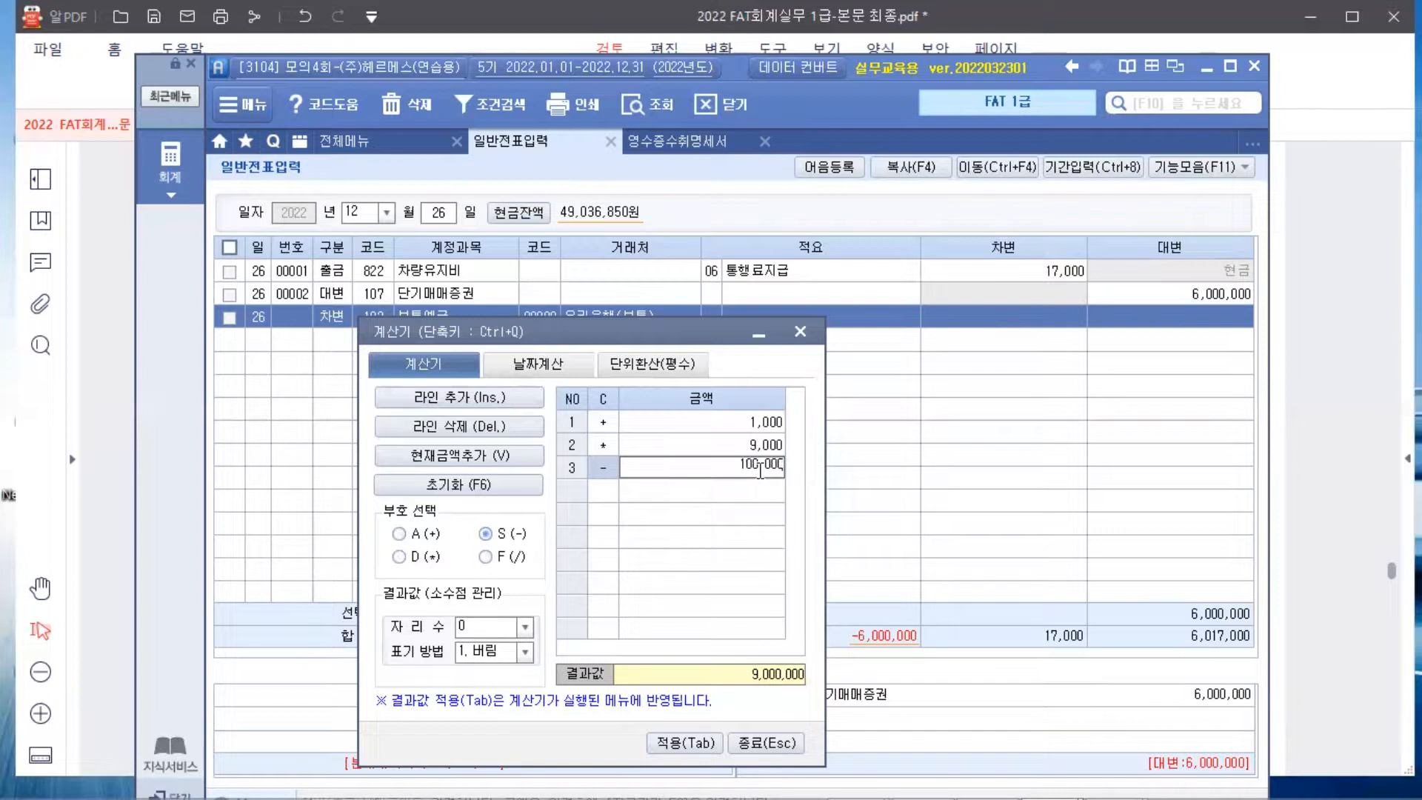
key(Return)
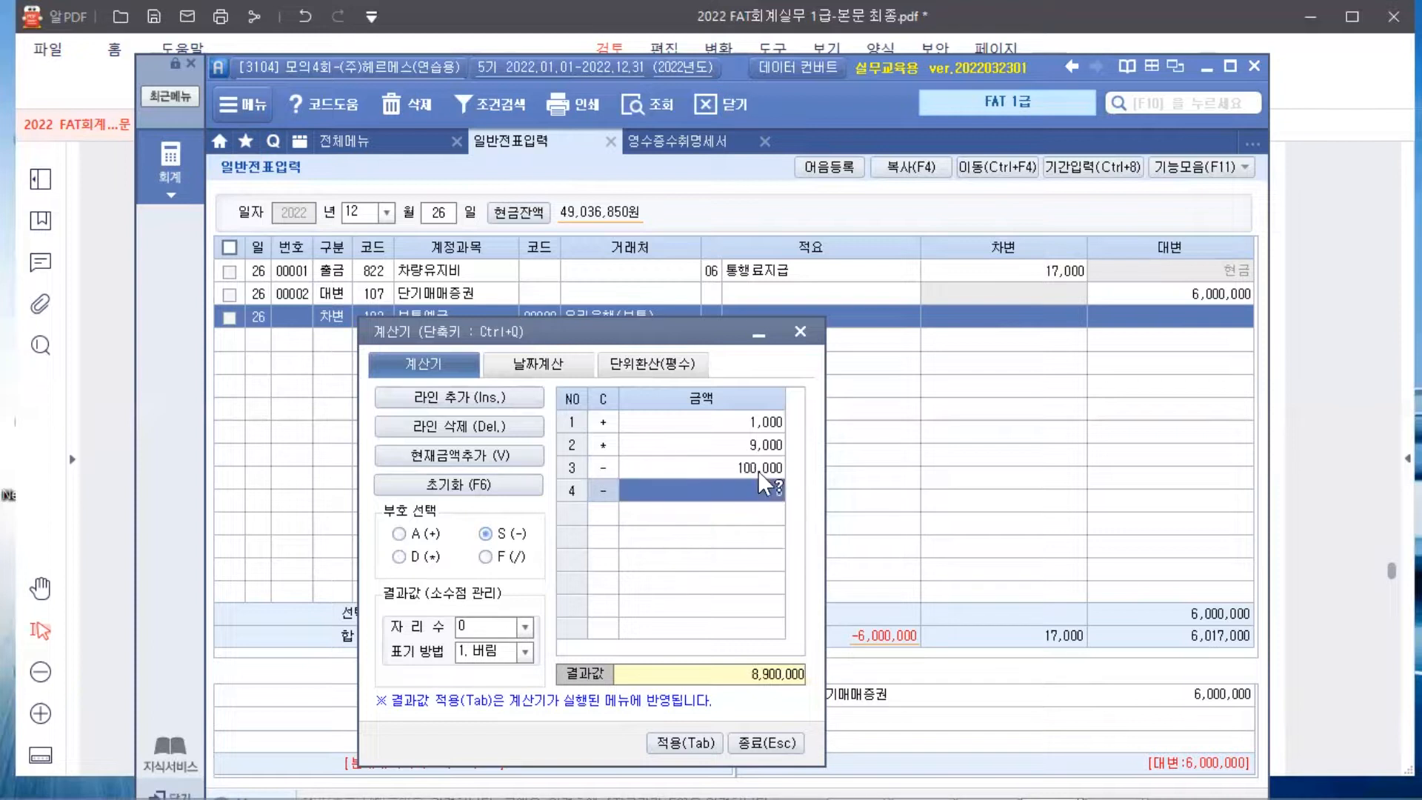
click(686, 740)
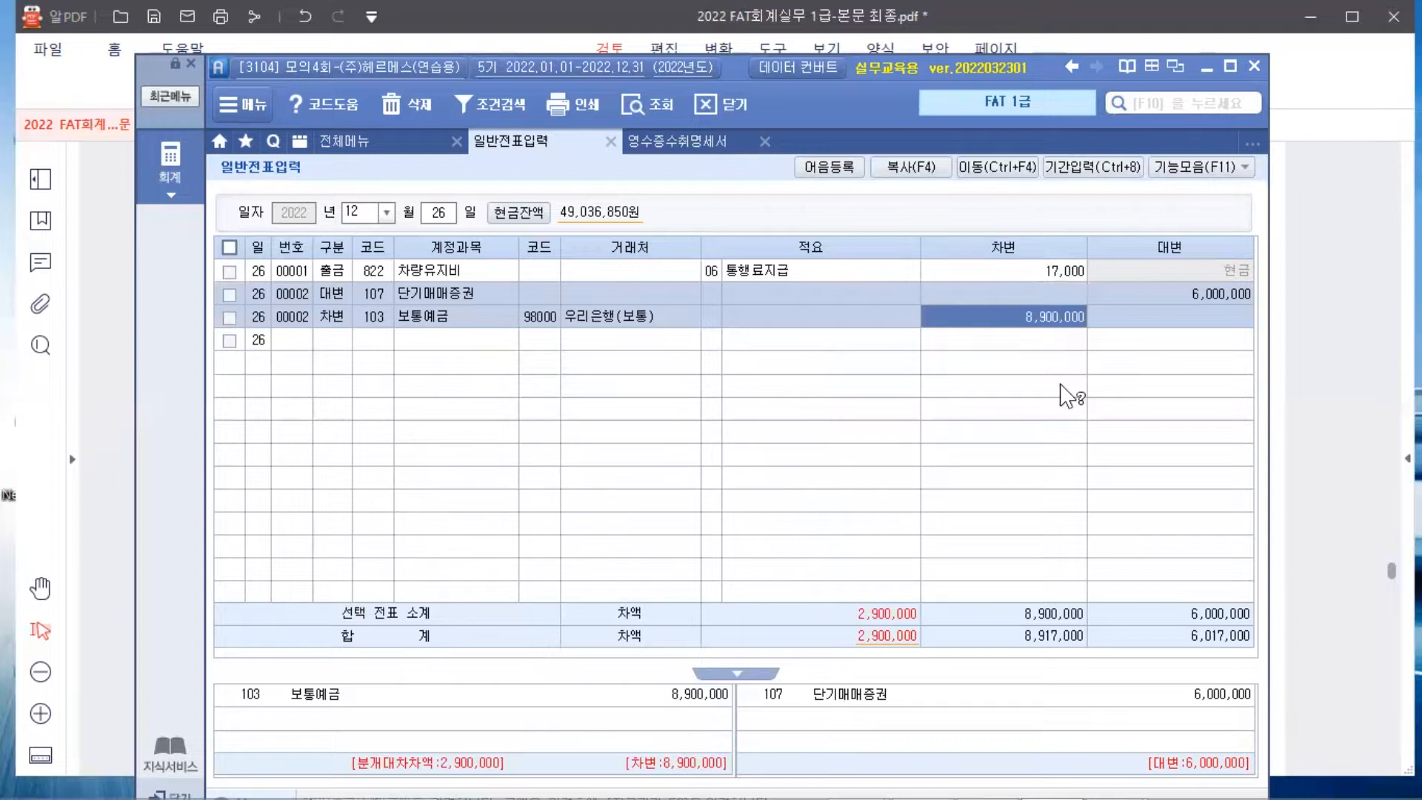
Credit 906 단기매매증권처분익 2,900,000, balancing the voucher at 8,900,000, then return to the PDF
key(Return)
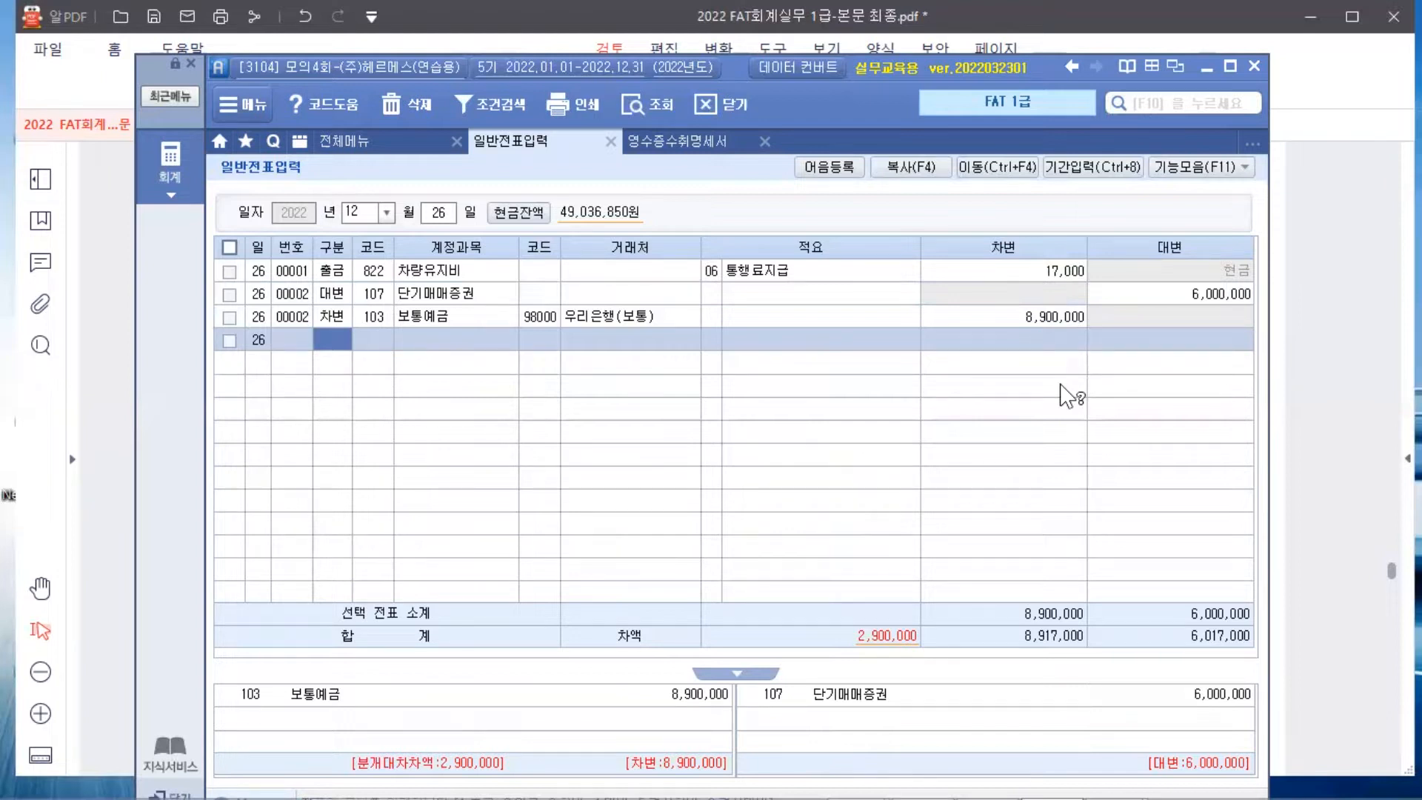
text(4)
key(Return)
text(단기)
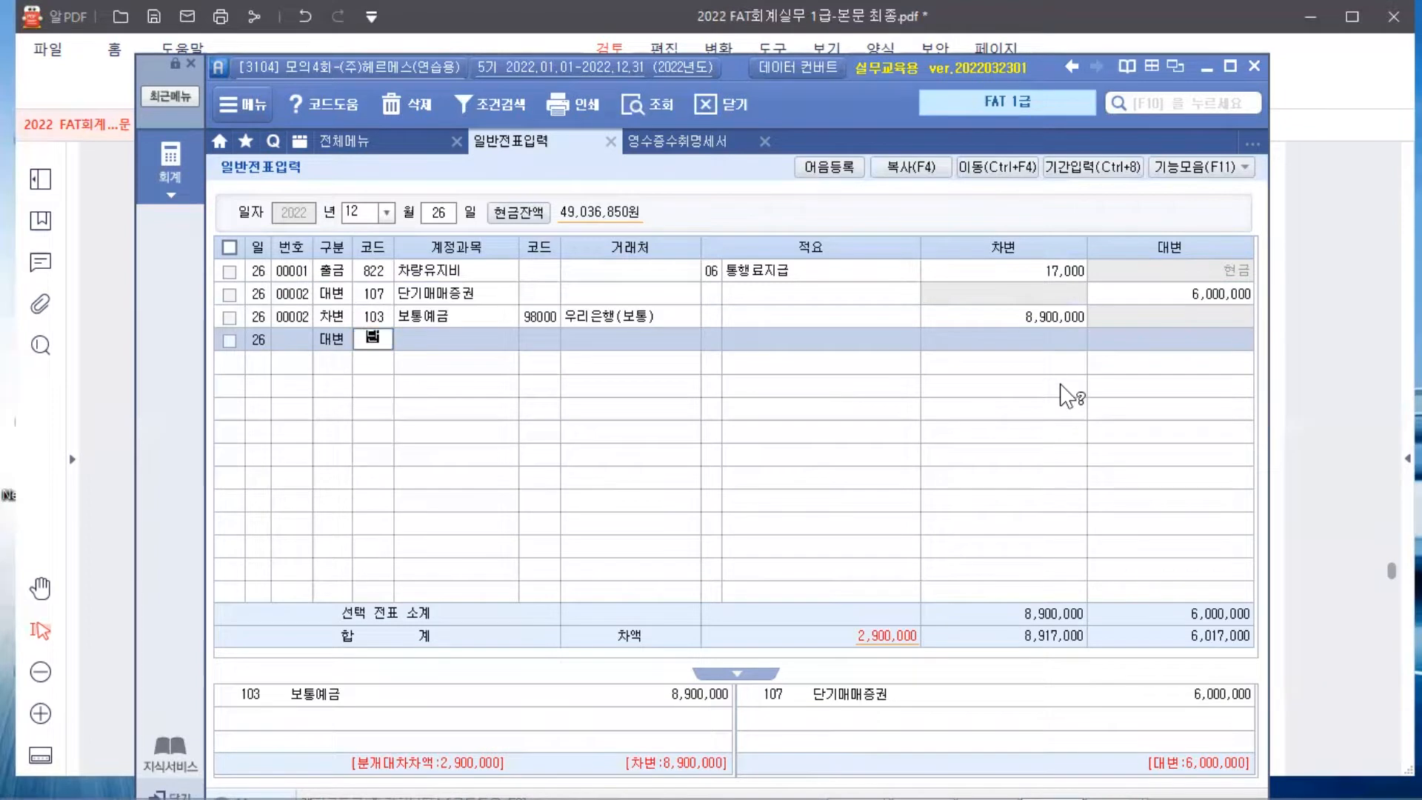
key(Return)
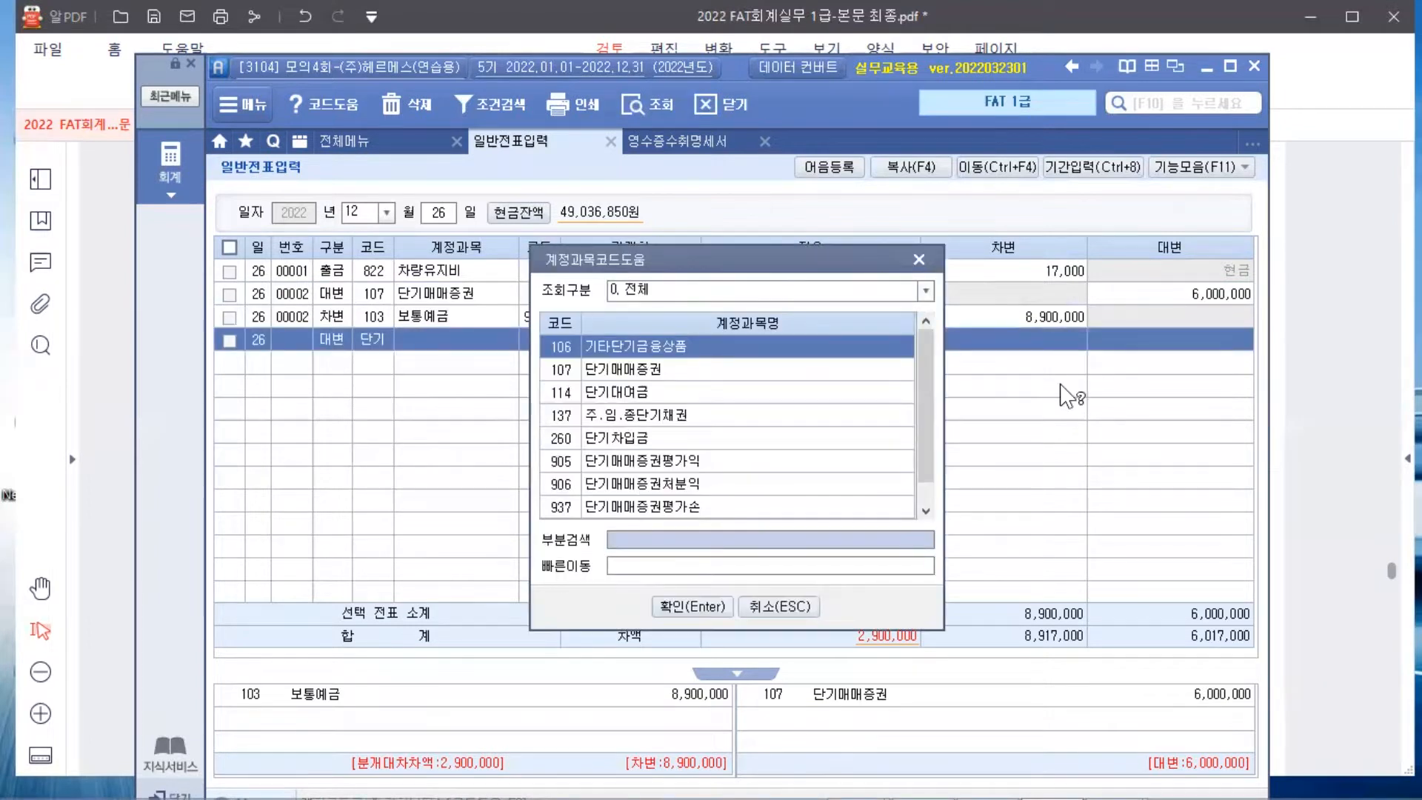
key(Down)
key(Down)
key(Down)
key(Down)
key(Down)
key(Down)
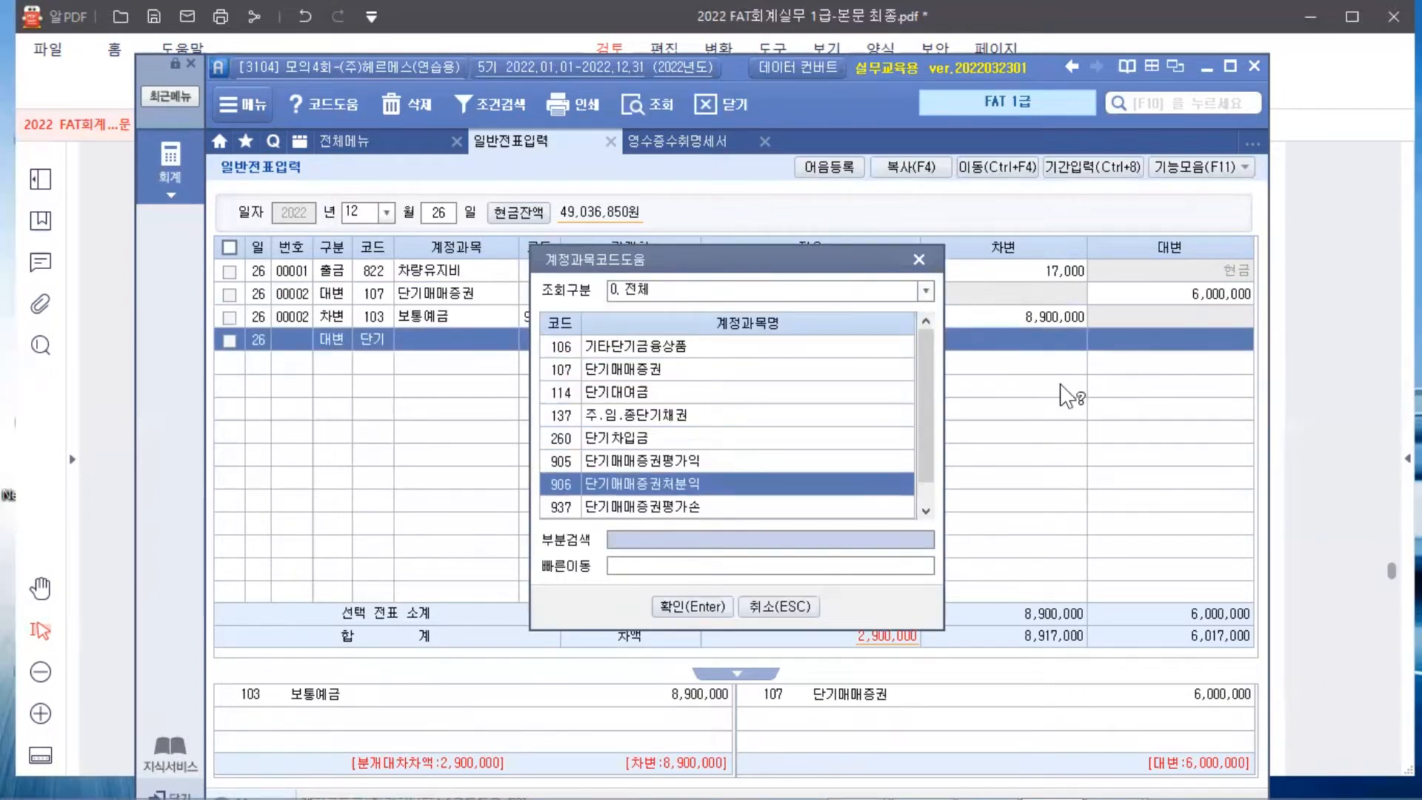
key(Return)
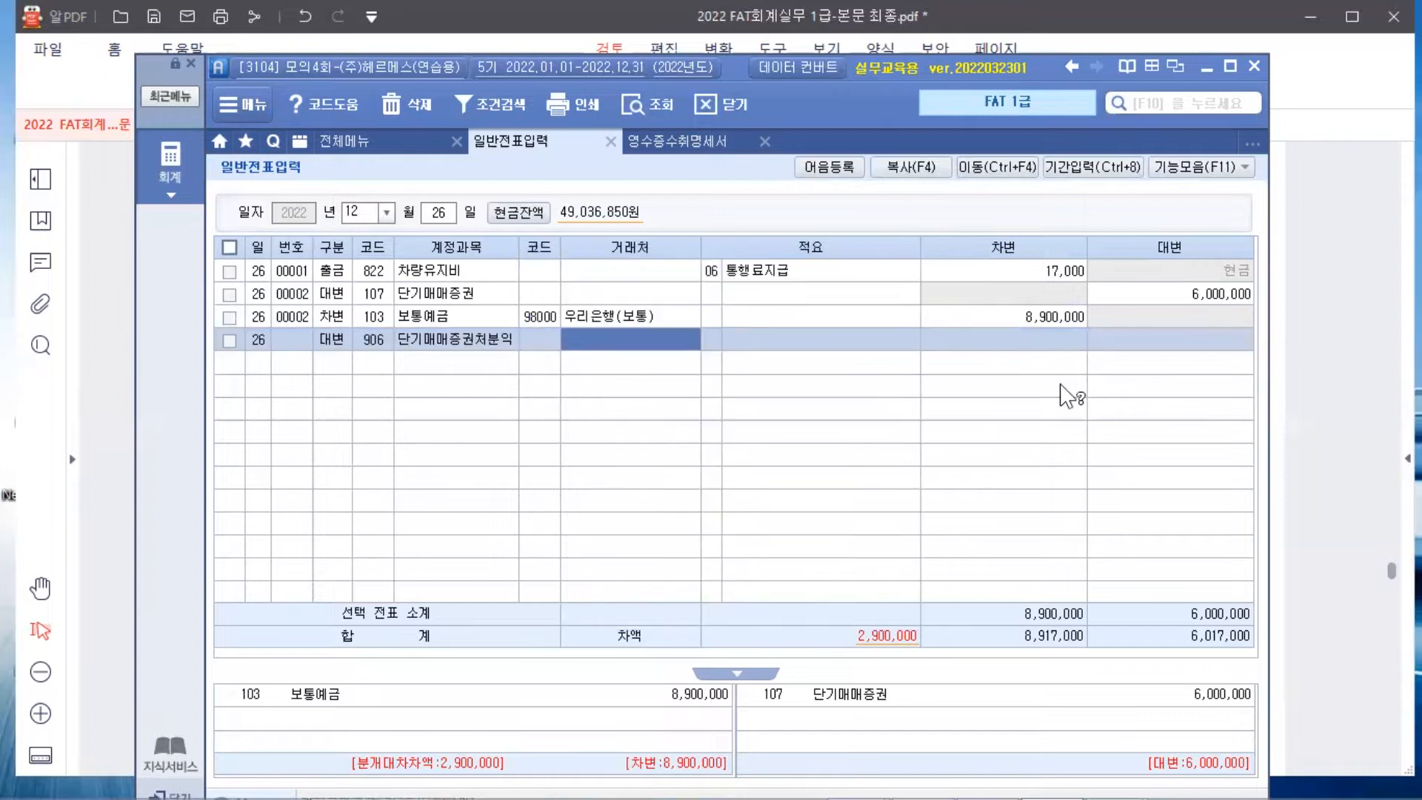
key(Return)
key(Return)
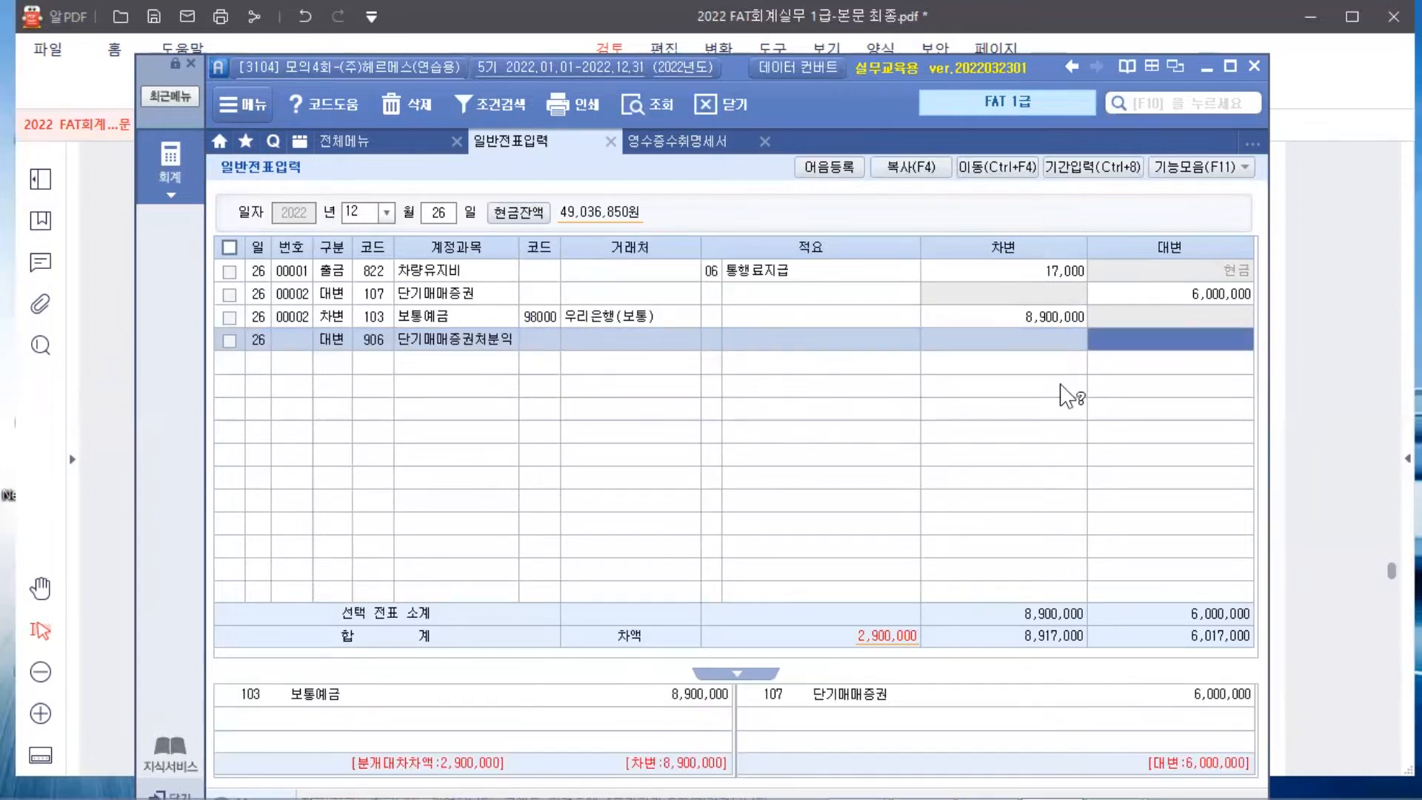
text(2900000)
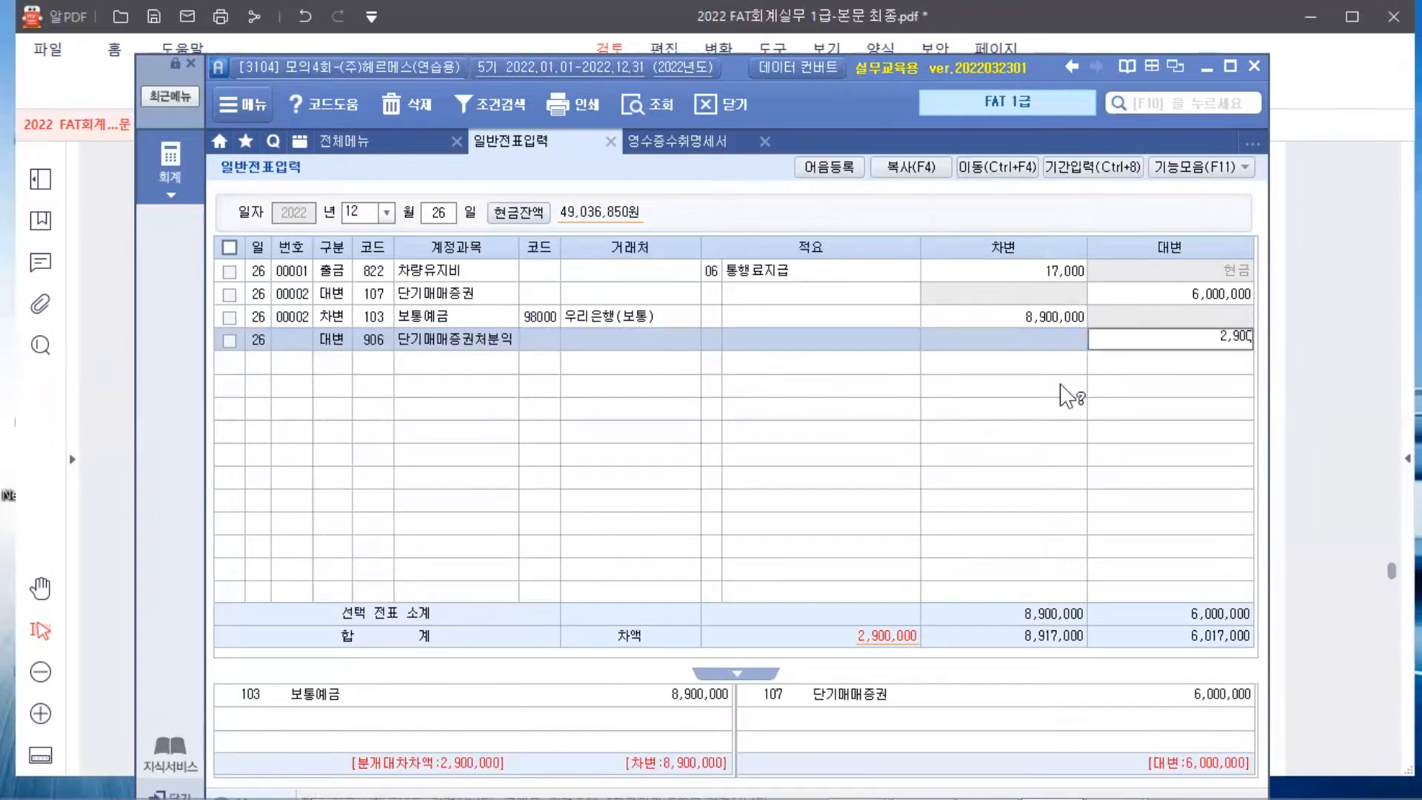
key(Return)
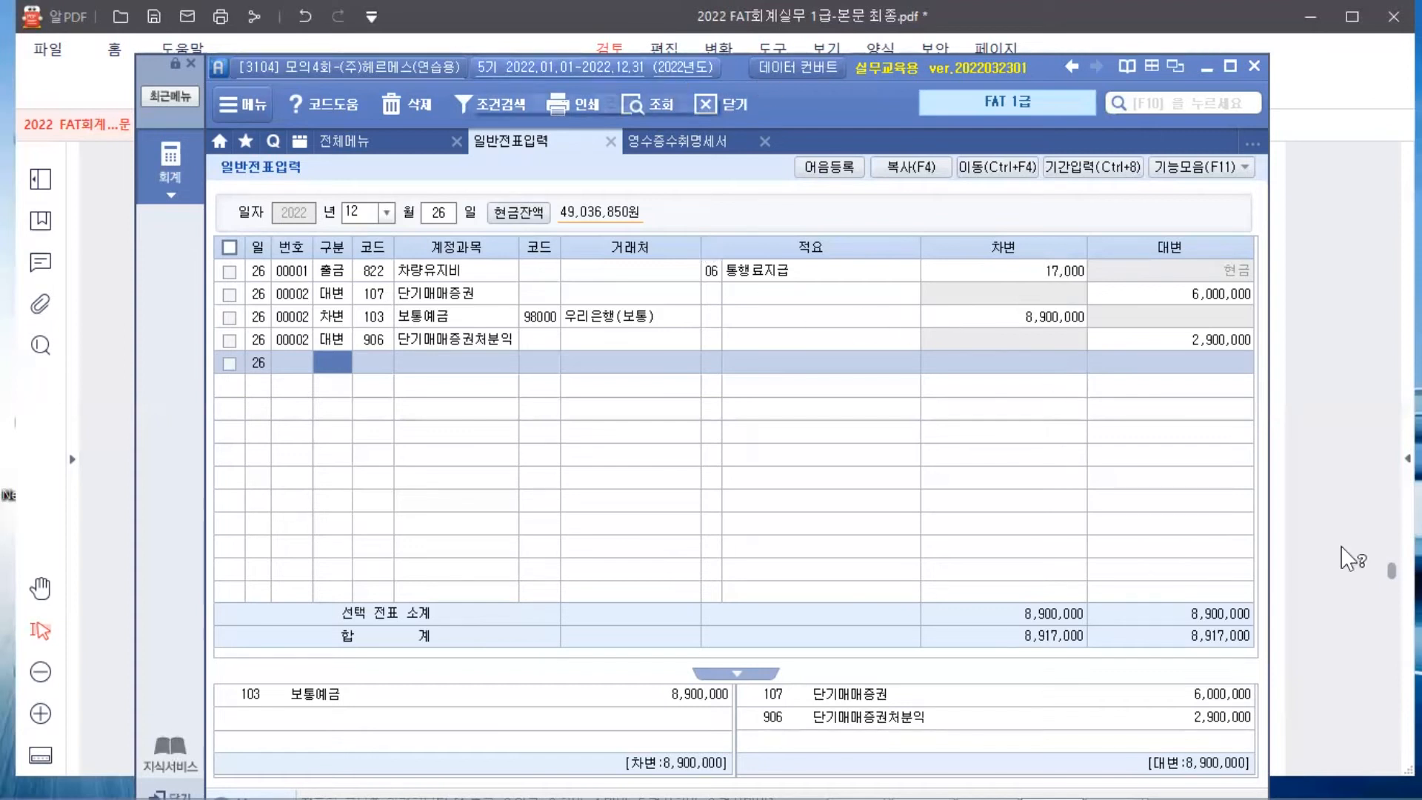
click(1344, 622)
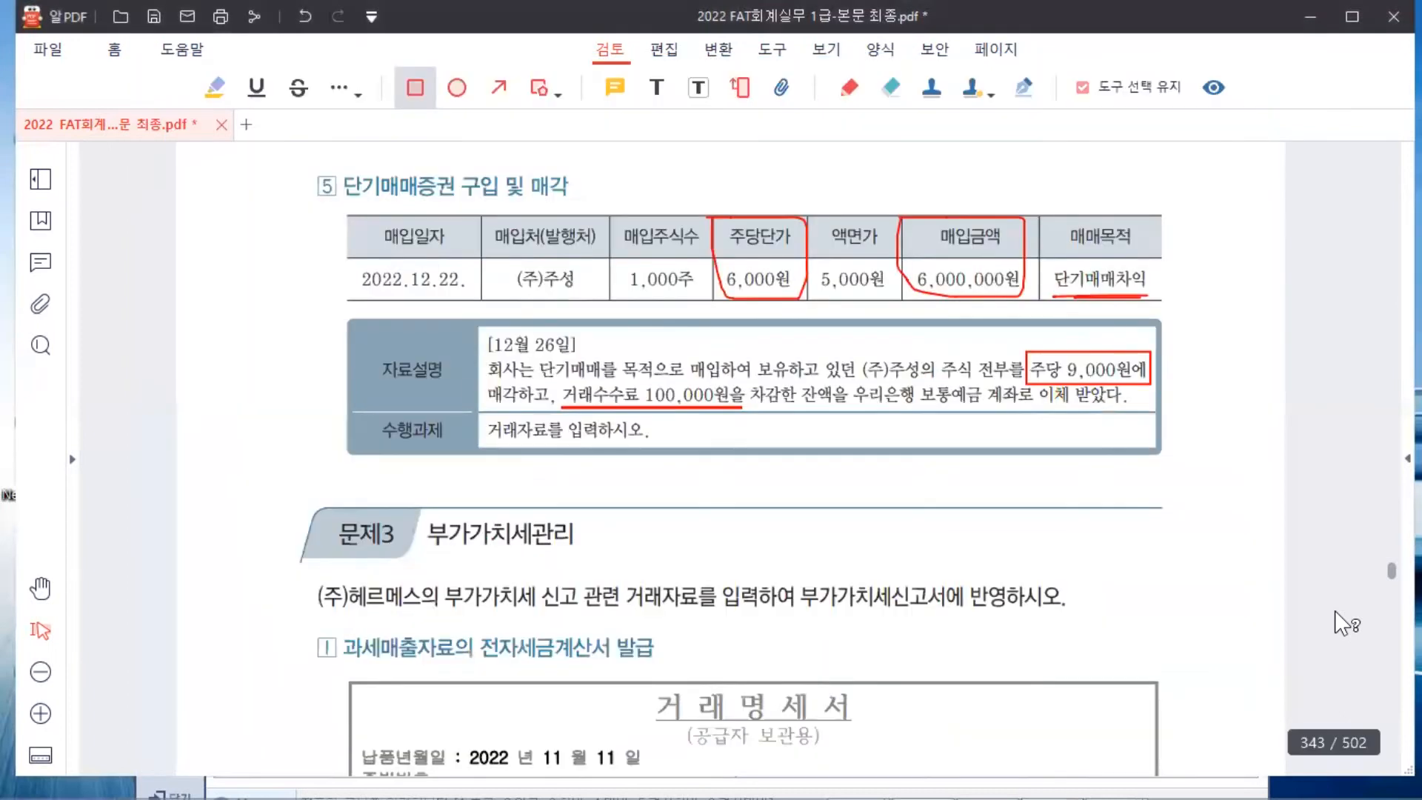